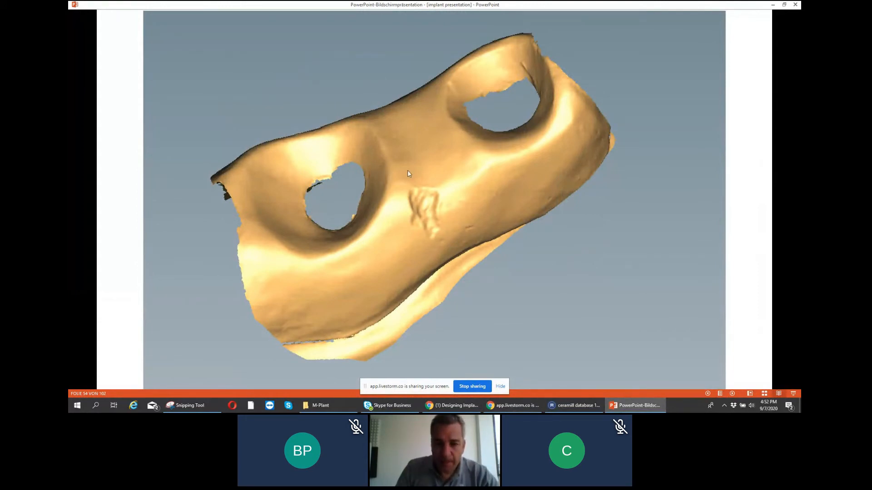
Advance the presentation from the gingiva scan through the lower jaw scanning slides to the Scanbody Scan slide.
{"action": "left_click", "coordinate": [383, 204]}
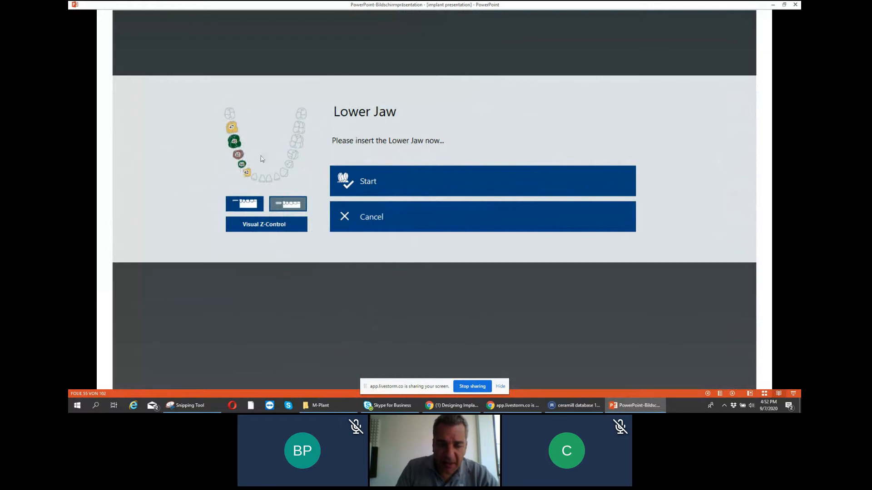
{"action": "left_click", "coordinate": [301, 160]}
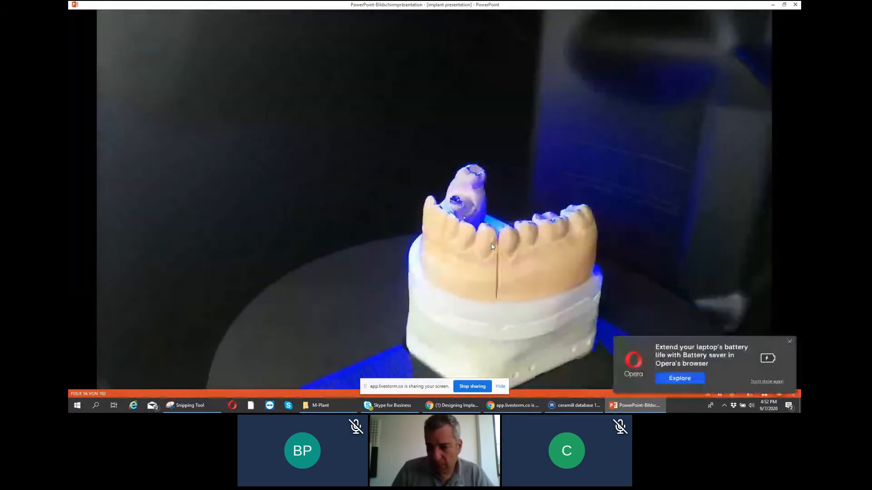
{"action": "left_click", "coordinate": [789, 342]}
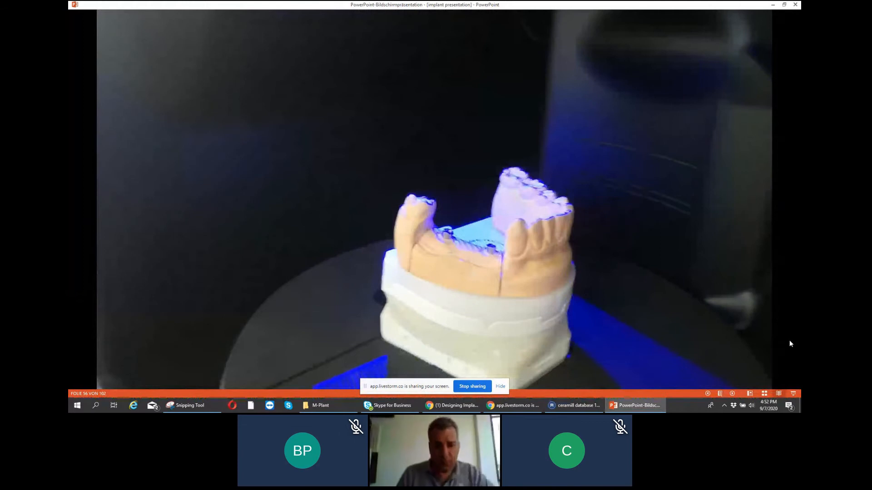
{"action": "key", "text": "Right"}
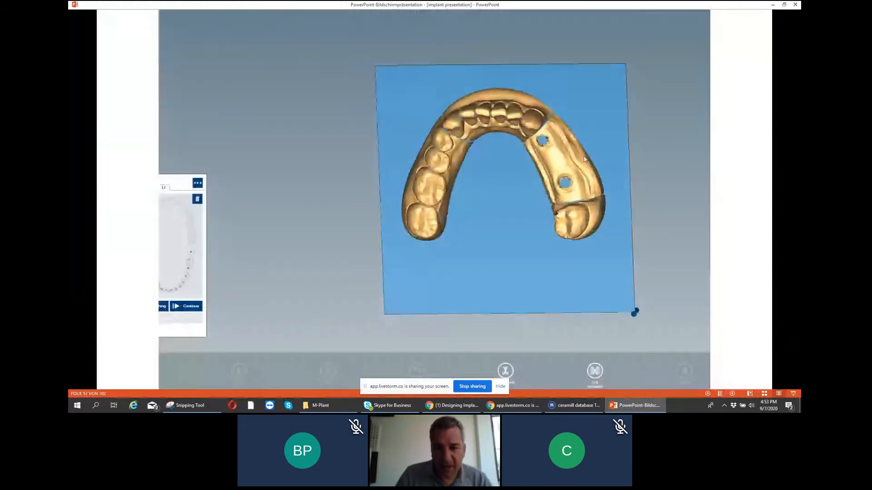
{"action": "key", "text": "Right"}
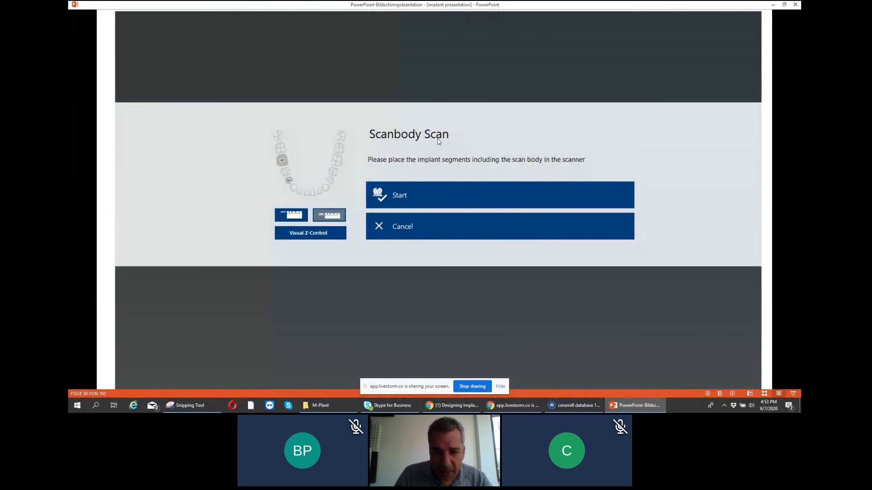
Play the video on slide 59 showing the implant model with its scan bodies and removed gingiva mask.
{"action": "key", "text": "Right"}
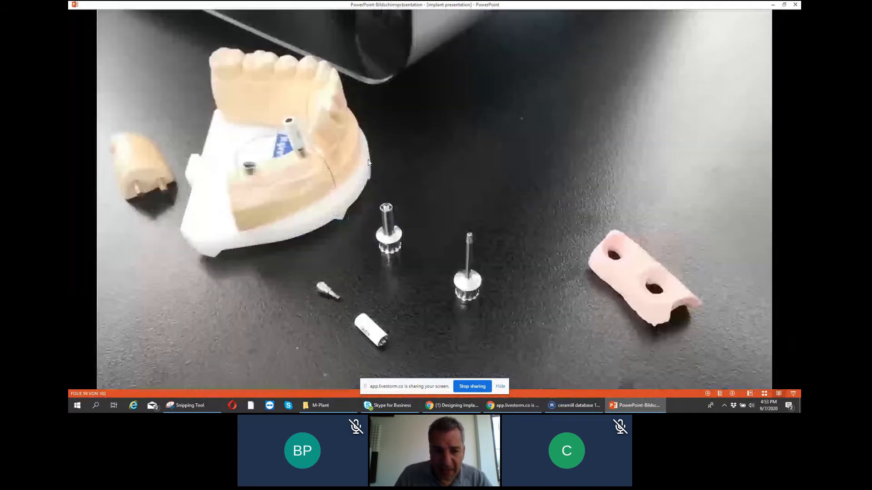
{"action": "key", "text": "Left"}
{"action": "key", "text": "Right"}
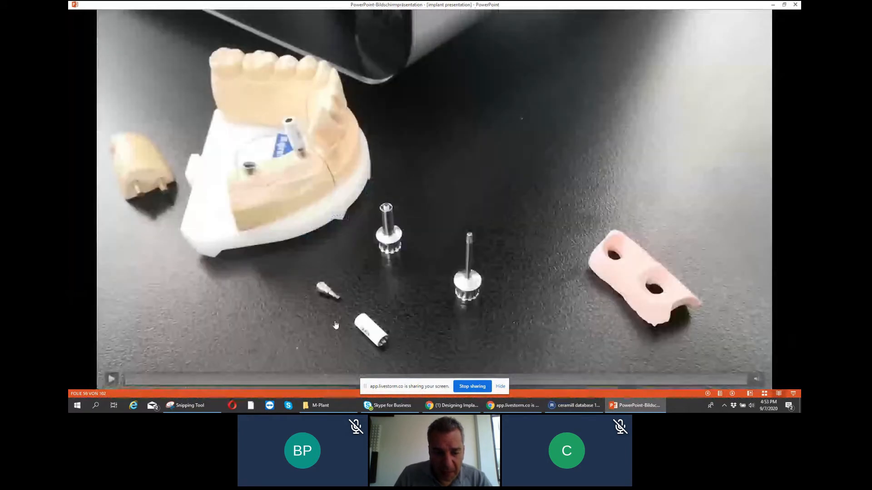
{"action": "key", "text": "Right"}
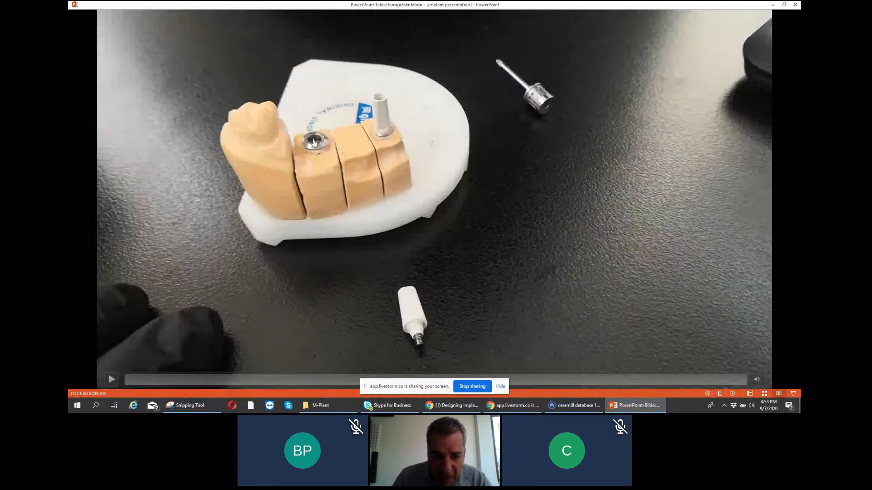
{"action": "key", "text": "Left"}
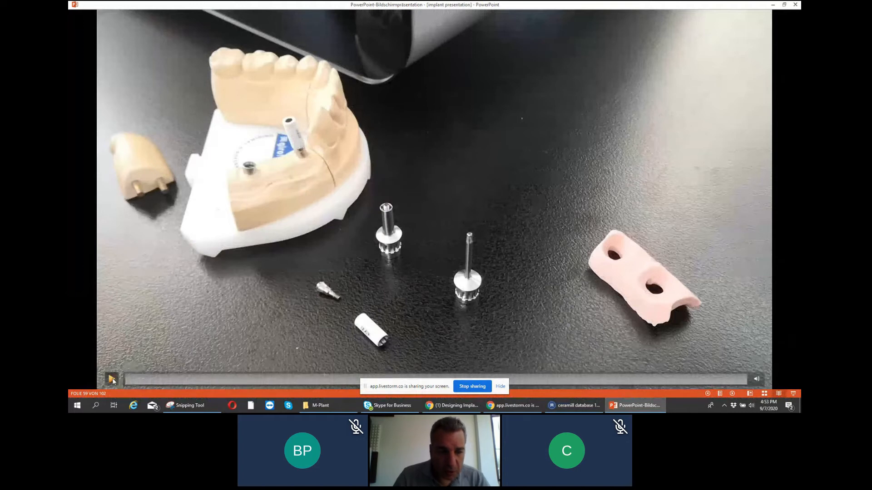
{"action": "left_click", "coordinate": [112, 379]}
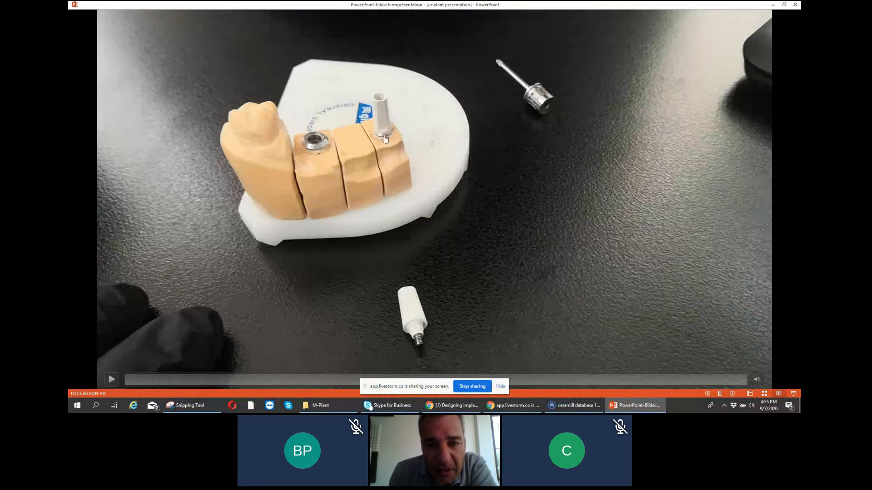
Play the video on slide 60 showing the scan bodies on the sectioned model.
{"action": "key", "text": "Right"}
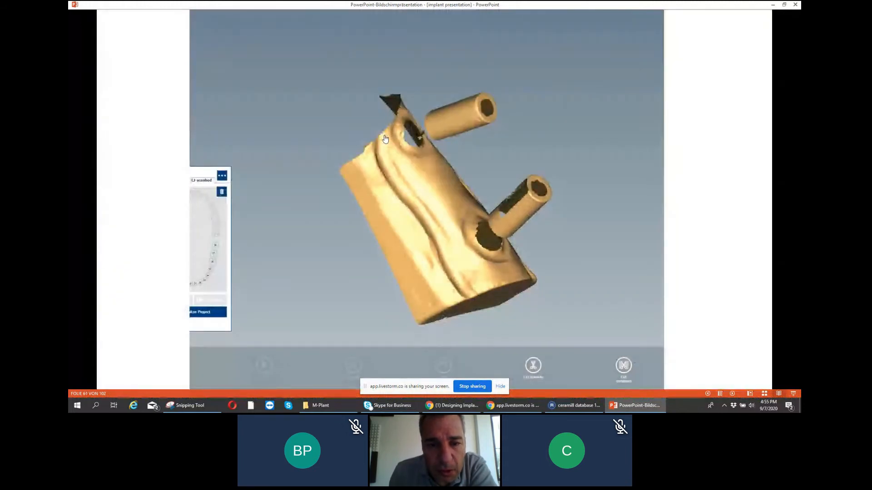
{"action": "key", "text": "Left"}
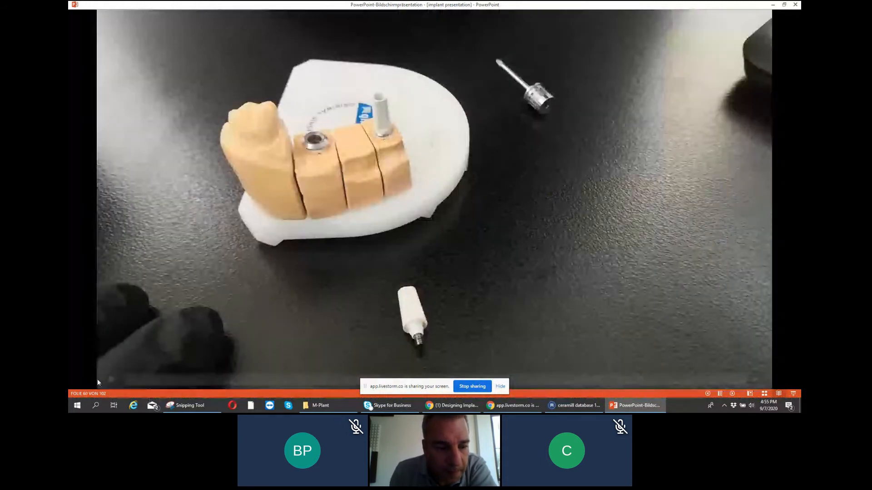
{"action": "left_click", "coordinate": [111, 380]}
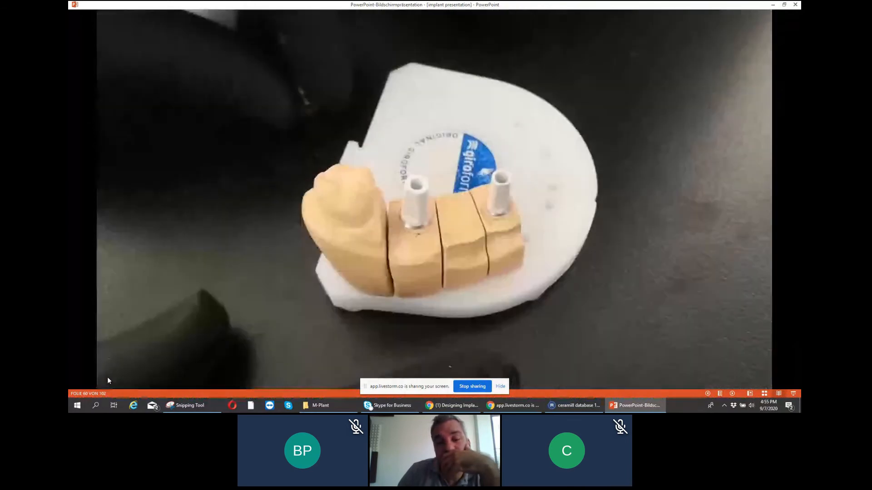
{"action": "mouse_move", "coordinate": [425, 200]}
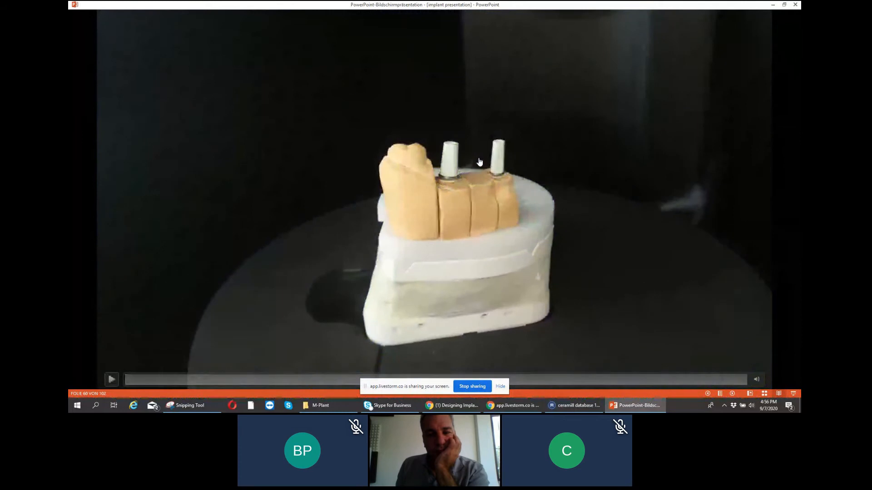
Show the slides with the scanned scan bodies and the segmented jaw model with the green scan body.
{"action": "key", "text": "Right"}
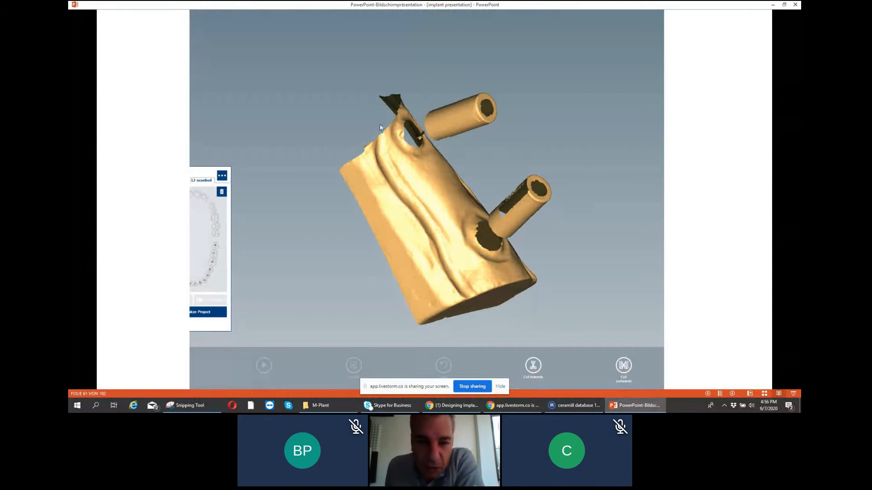
{"action": "left_click", "coordinate": [481, 186]}
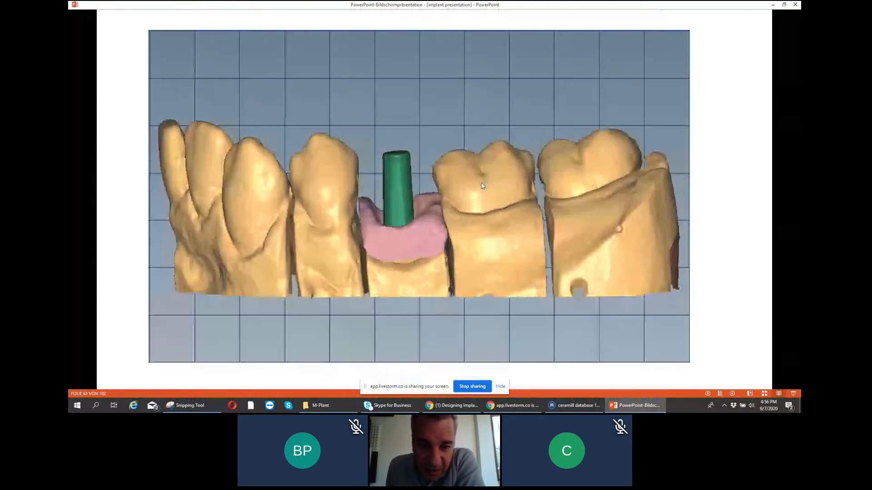
{"action": "left_click", "coordinate": [350, 235]}
{"action": "key", "text": "Left"}
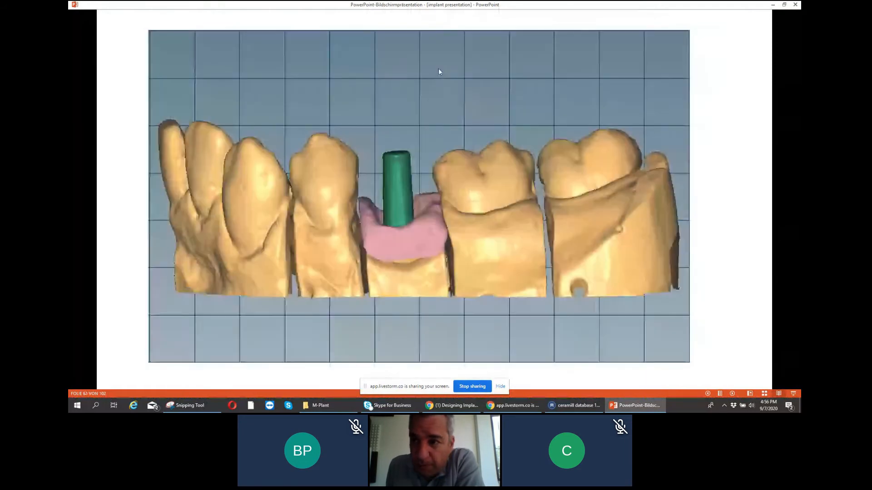
Close the slide show and switch to the ceramill database project window.
{"action": "left_click", "coordinate": [796, 5]}
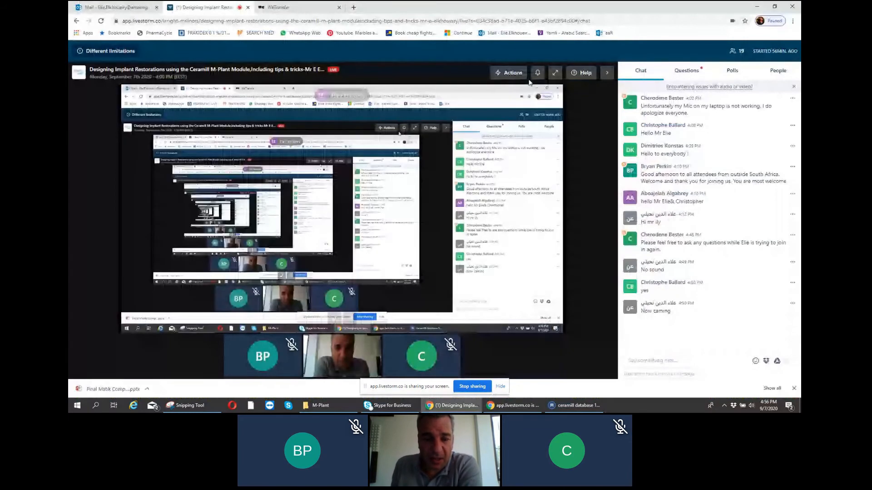
{"action": "mouse_move", "coordinate": [527, 405]}
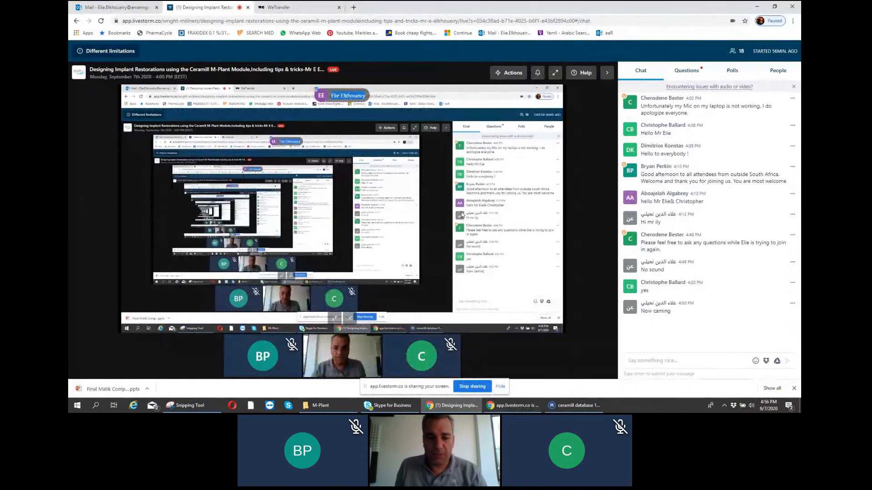
{"action": "mouse_move", "coordinate": [582, 411]}
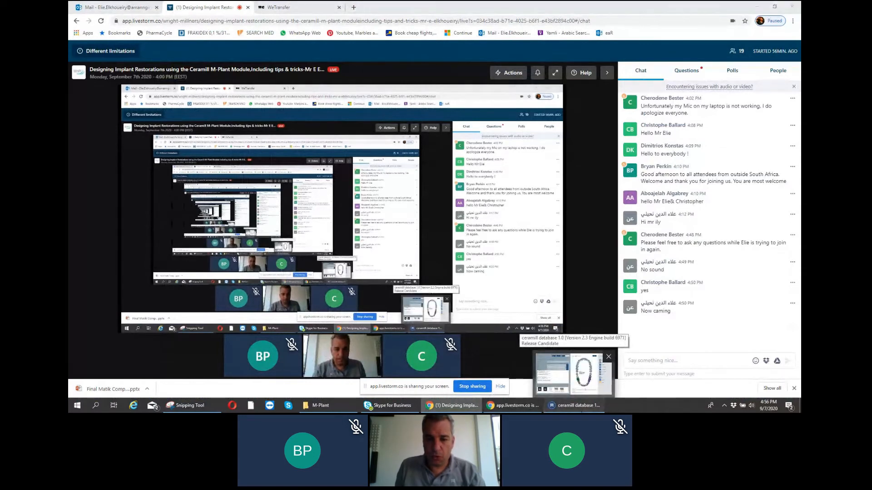
{"action": "left_click", "coordinate": [573, 372]}
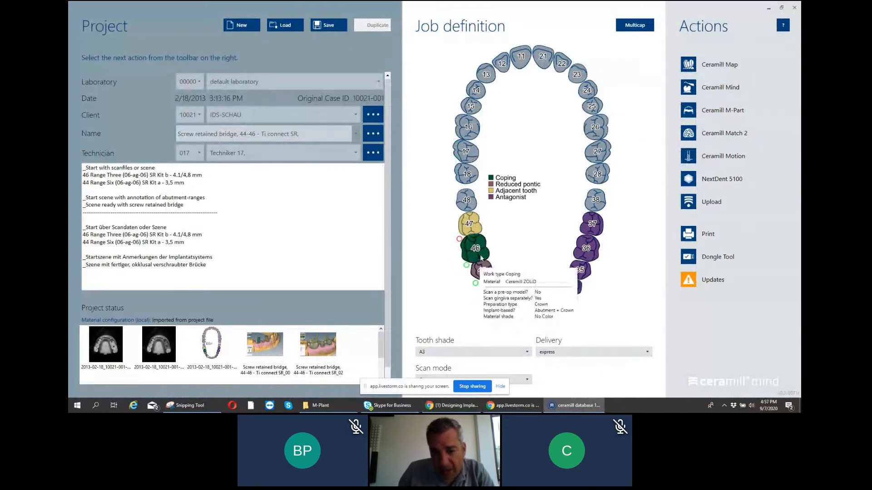
Review the job definition of the screw-retained bridge and the settings of tooth 46, leaving them unchanged.
{"action": "mouse_move", "coordinate": [480, 246]}
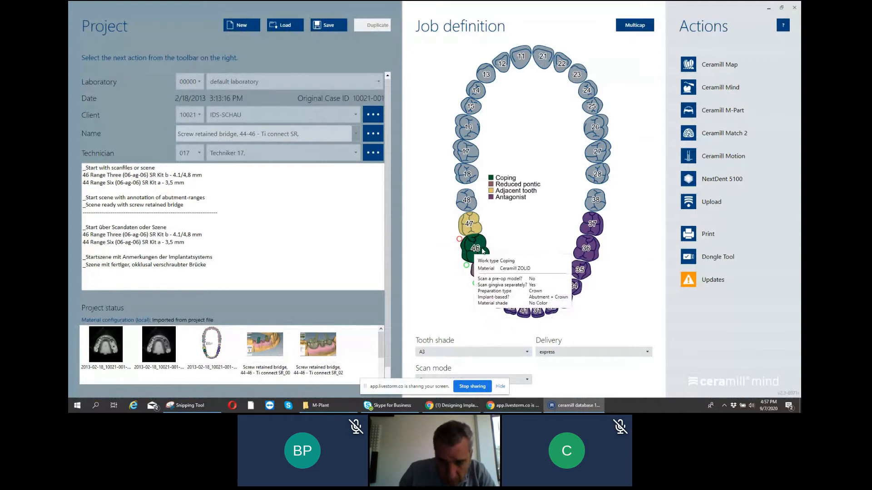
{"action": "mouse_move", "coordinate": [493, 285]}
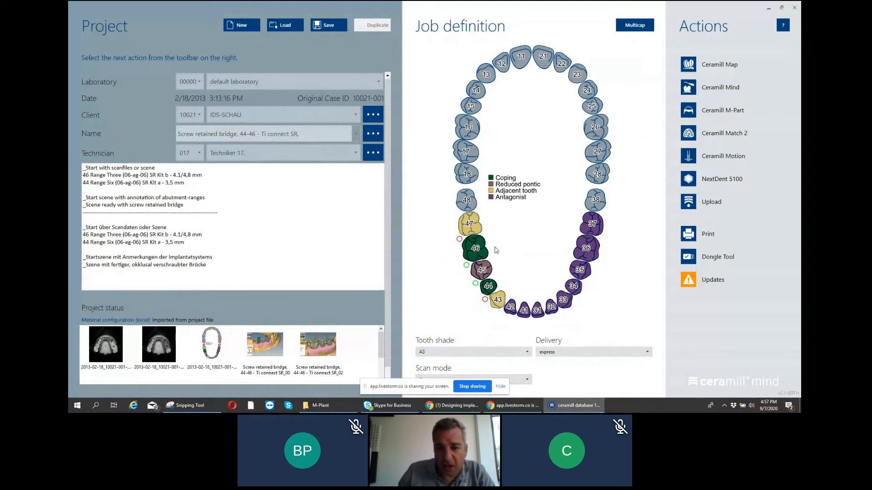
{"action": "left_click", "coordinate": [475, 250]}
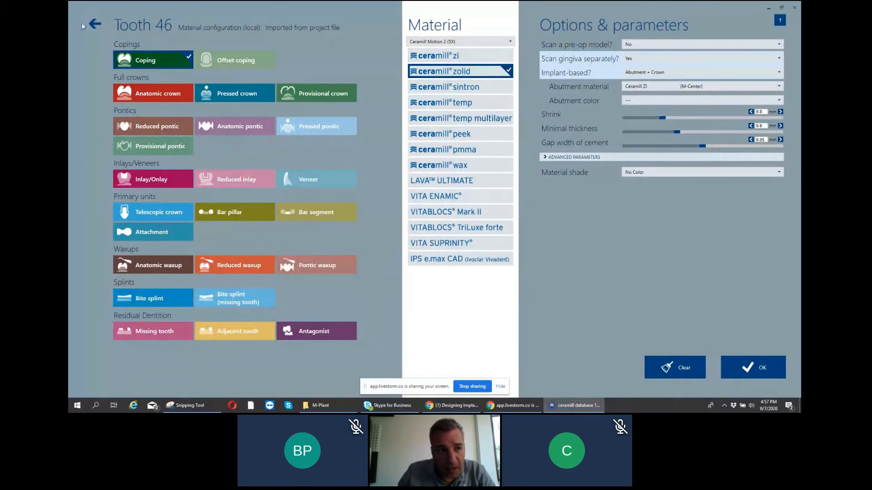
{"action": "left_click", "coordinate": [95, 24]}
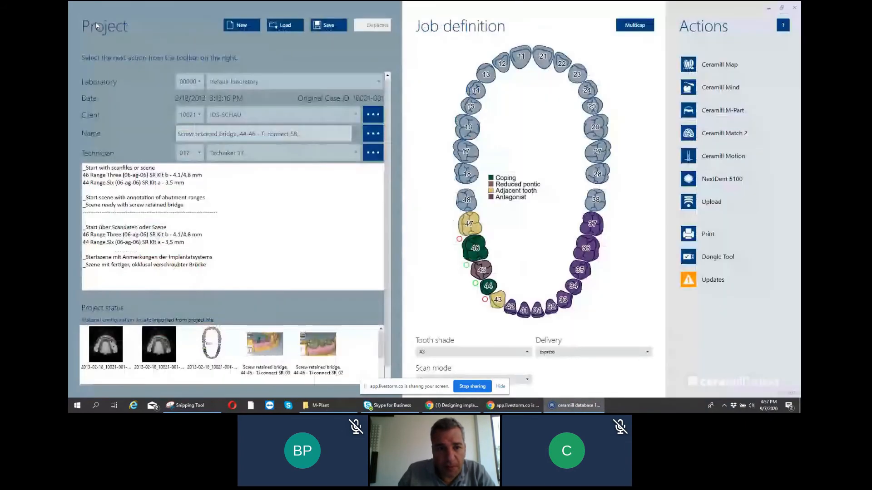
Create a new project, choose a client, enter the patient's name, and assign technician 001.
{"action": "left_click", "coordinate": [243, 25]}
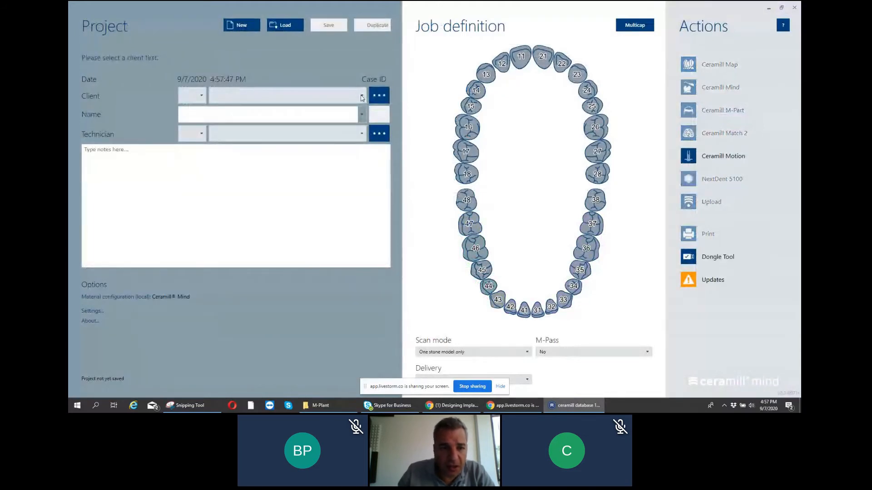
{"action": "left_click", "coordinate": [362, 98]}
{"action": "left_click", "coordinate": [240, 111]}
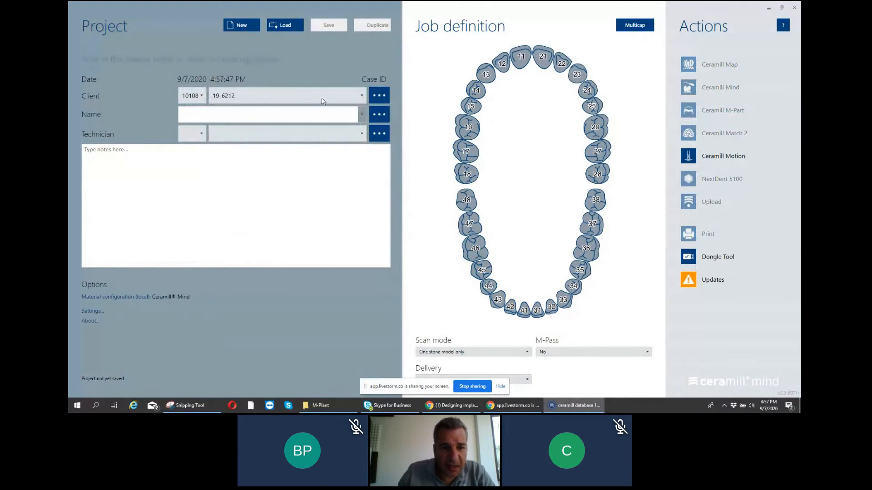
{"action": "left_click", "coordinate": [277, 117]}
{"action": "type", "text": "Elie"}
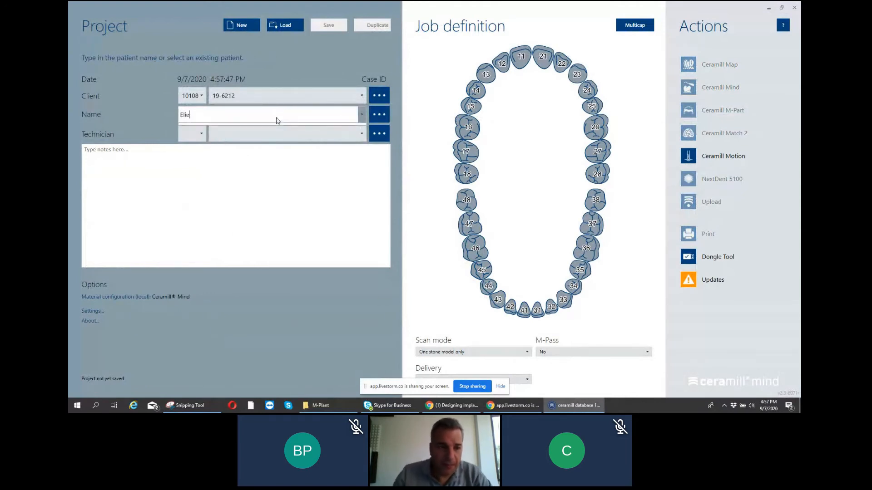
{"action": "left_click", "coordinate": [198, 135]}
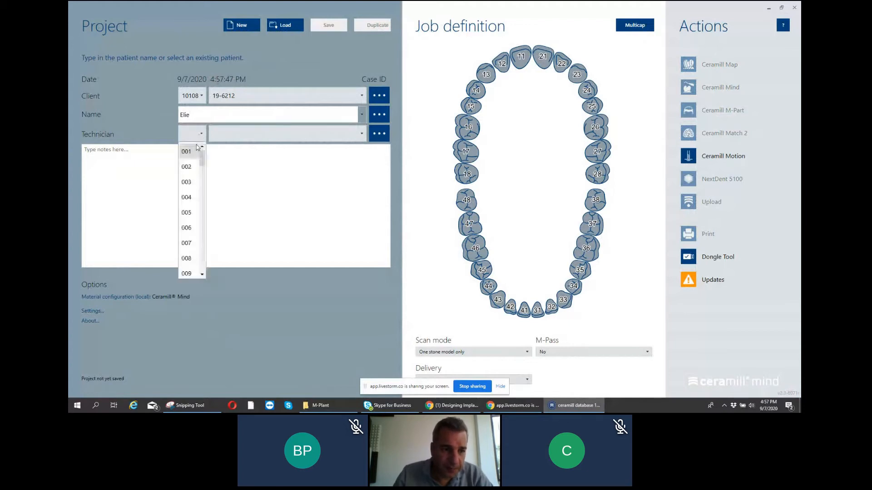
{"action": "left_click", "coordinate": [196, 151]}
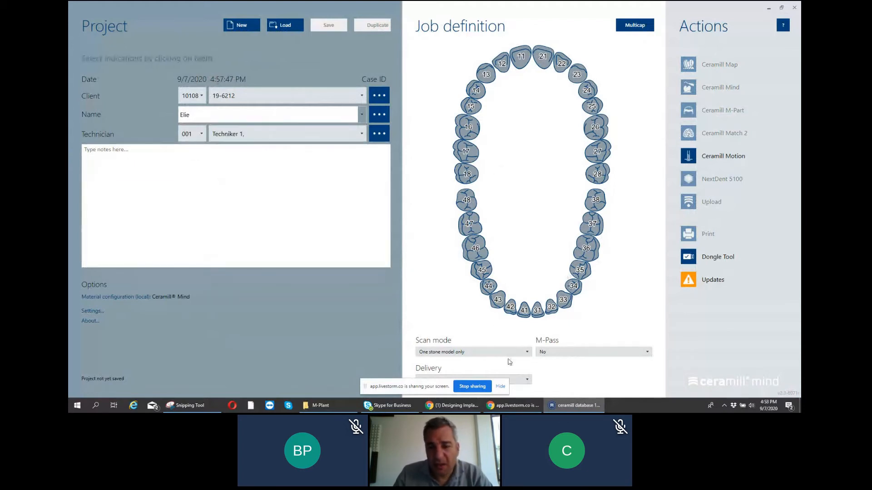
Define a coping in ceramill zolid ht+ on tooth 46 and make it implant-based as Abutment + Crown.
{"action": "left_click", "coordinate": [477, 251]}
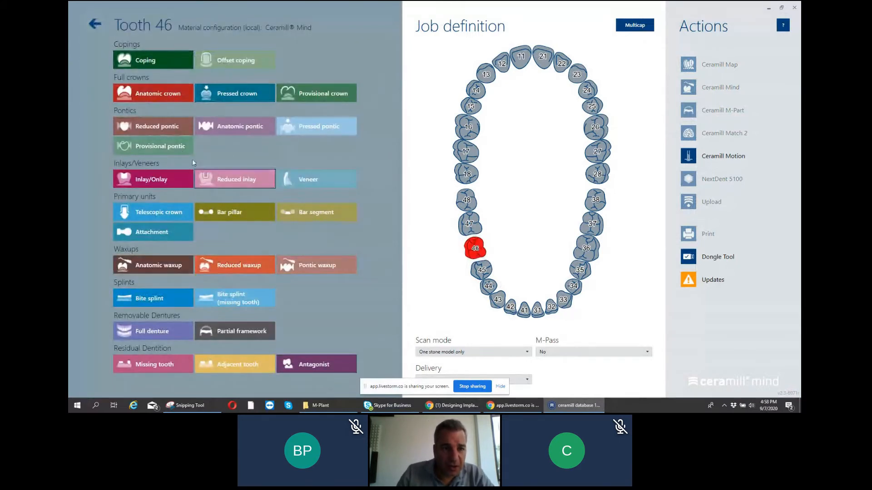
{"action": "left_click", "coordinate": [152, 62]}
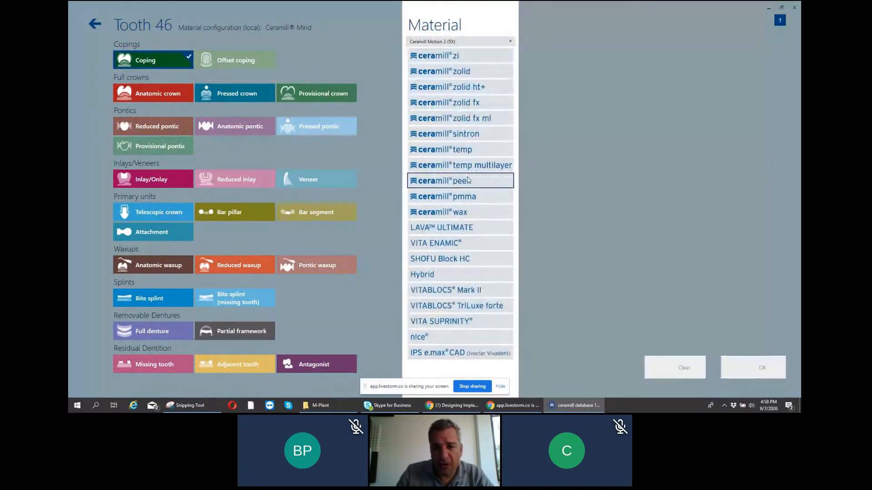
{"action": "left_click", "coordinate": [467, 87]}
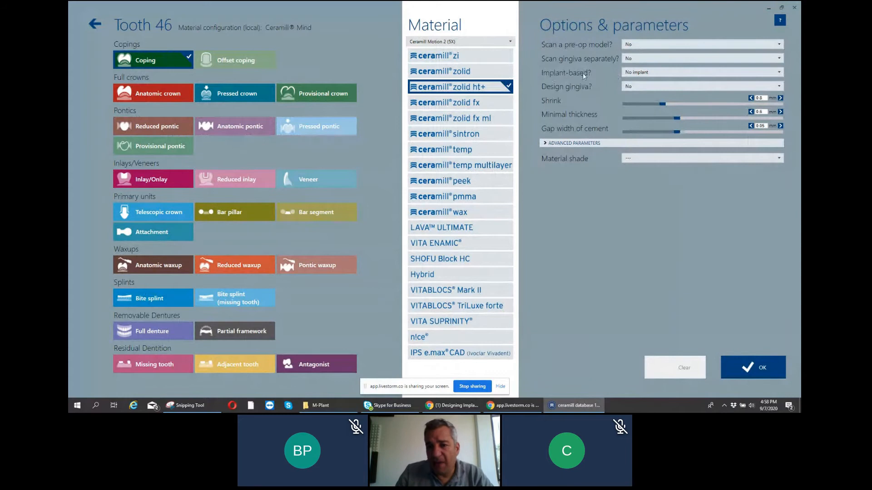
{"action": "left_click", "coordinate": [674, 72]}
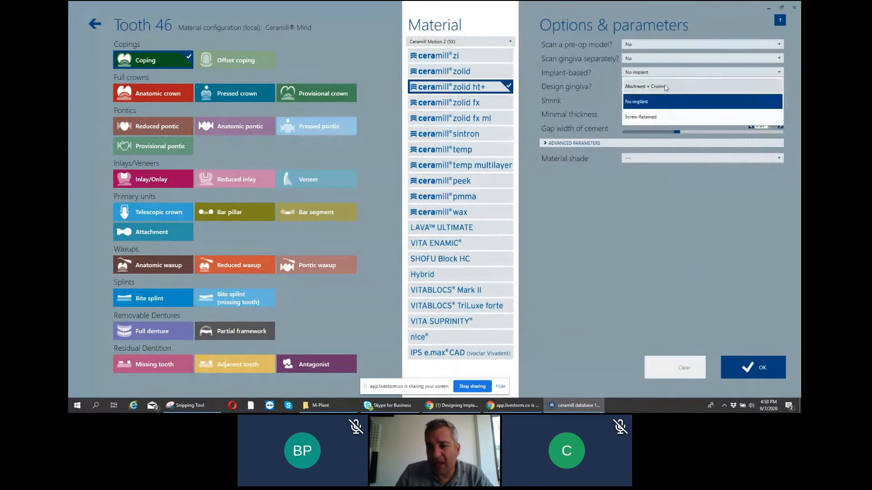
{"action": "left_click", "coordinate": [662, 87]}
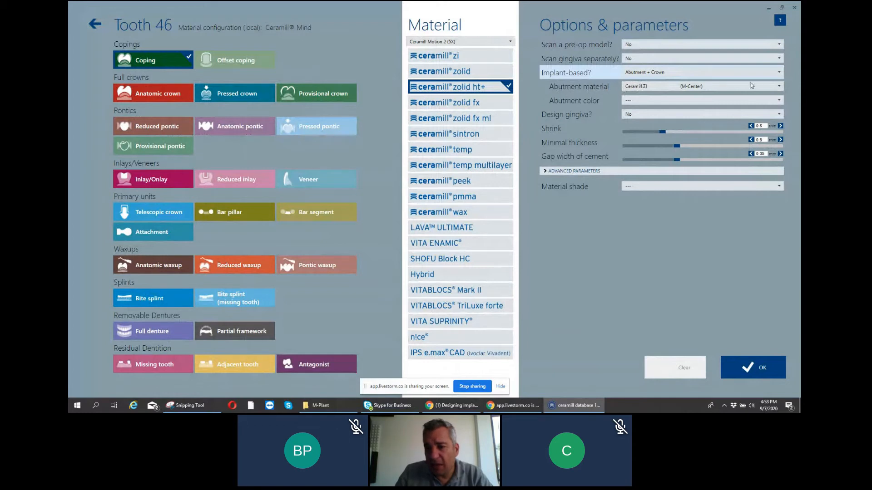
Set the abutment material of tooth 46 to Ceramill ZOLID HT+ (Motion).
{"action": "left_click", "coordinate": [774, 87]}
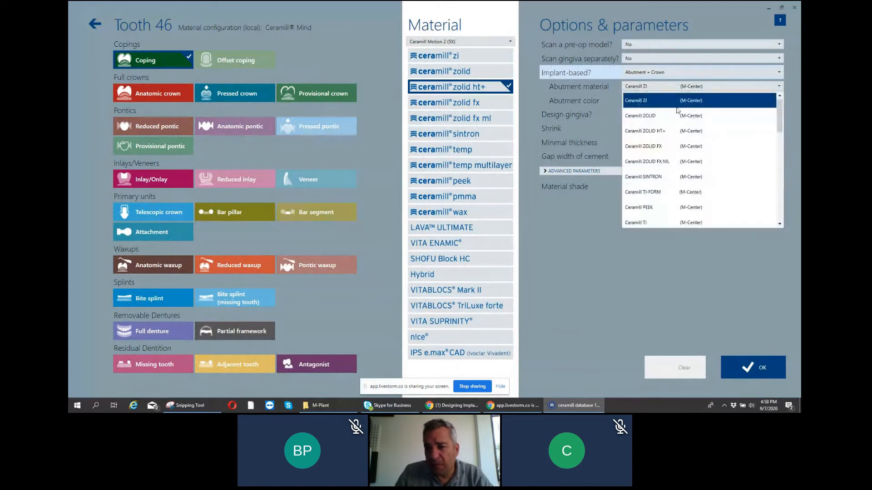
{"action": "scroll", "coordinate": [678, 140], "scroll_direction": "down", "scroll_amount": 3}
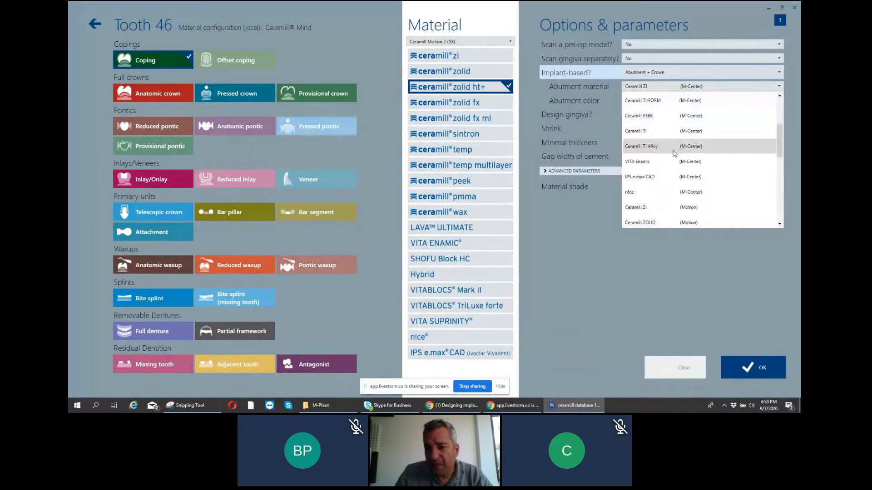
{"action": "scroll", "coordinate": [674, 153], "scroll_direction": "down", "scroll_amount": 2}
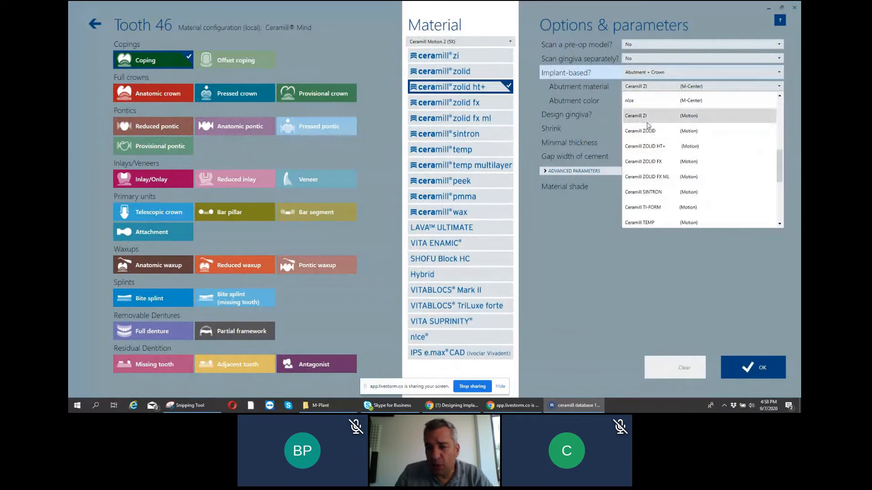
{"action": "scroll", "coordinate": [648, 135], "scroll_direction": "up", "scroll_amount": 2}
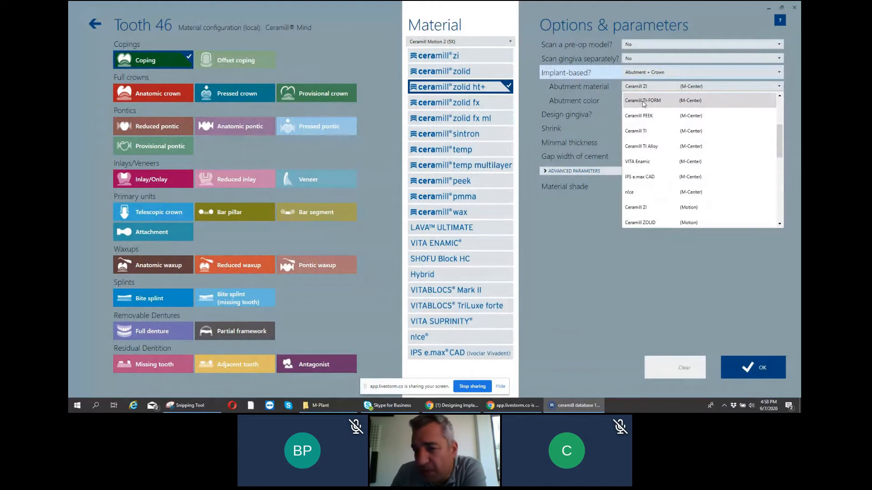
{"action": "scroll", "coordinate": [643, 104], "scroll_direction": "down", "scroll_amount": 1}
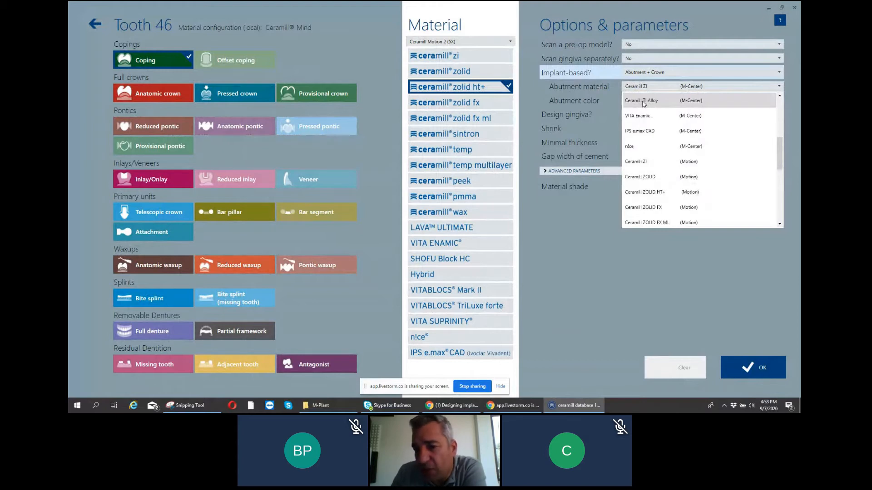
{"action": "left_click", "coordinate": [663, 196]}
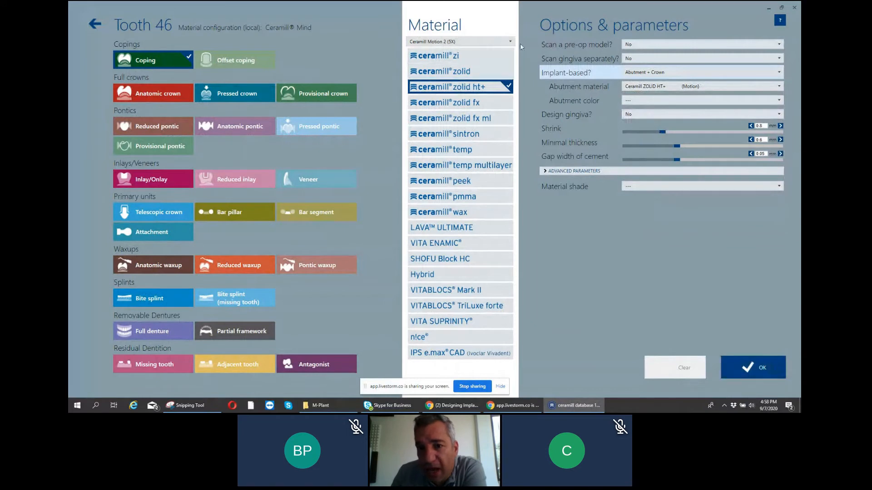
Enable separate gingiva scanning for tooth 46 and accept its settings.
{"action": "left_click", "coordinate": [635, 60]}
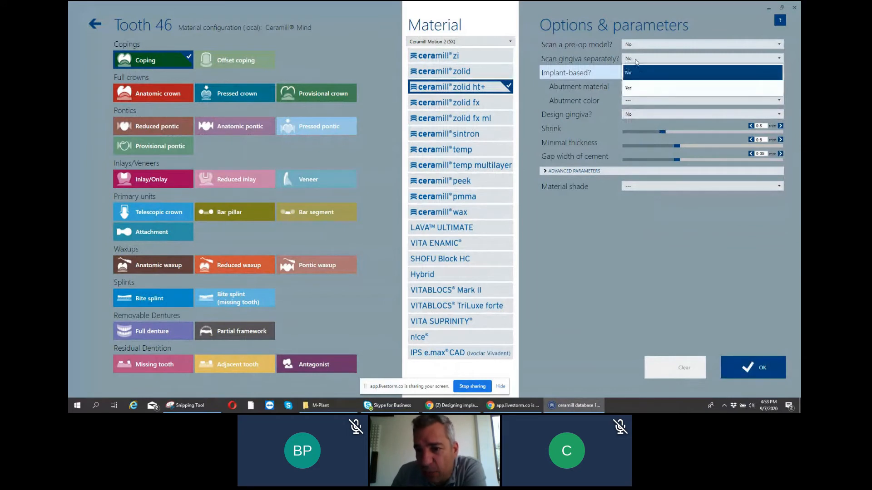
{"action": "left_click", "coordinate": [645, 89]}
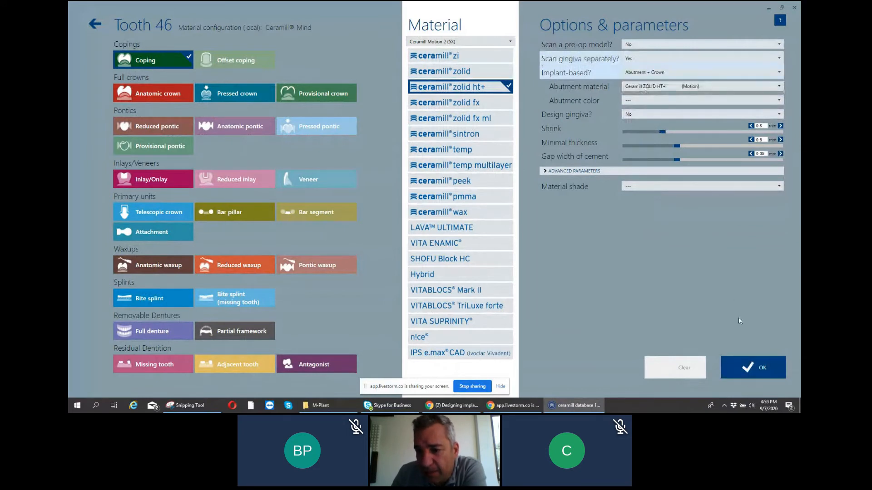
{"action": "left_click", "coordinate": [758, 375]}
Reopen the settings of tooth 46 and set both abutment color and material shade to A2 (Preshade).
{"action": "left_click", "coordinate": [452, 239]}
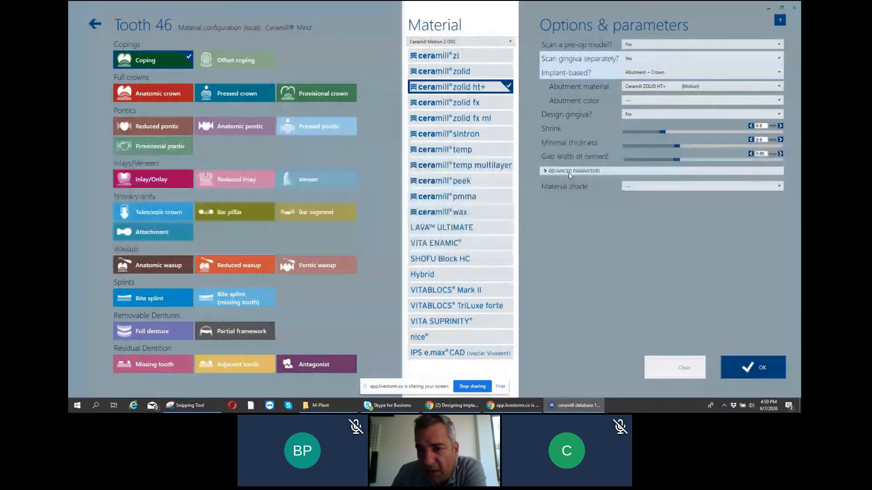
{"action": "left_click", "coordinate": [650, 101]}
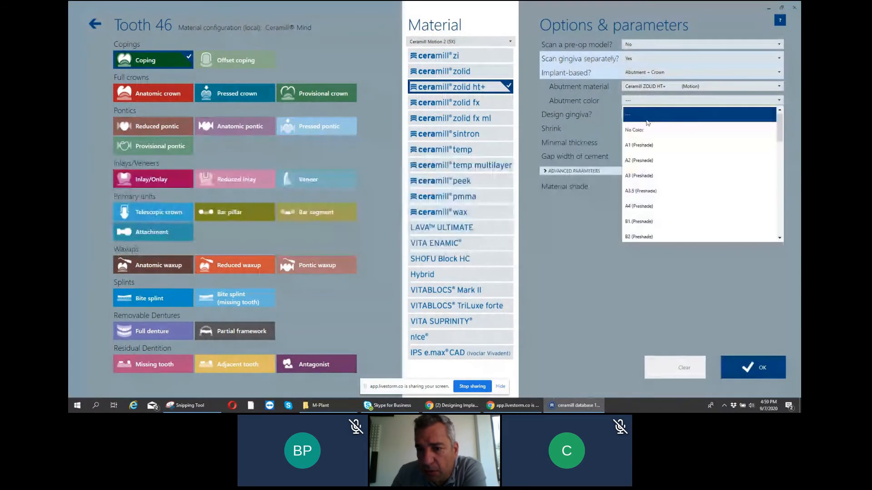
{"action": "left_click", "coordinate": [645, 160]}
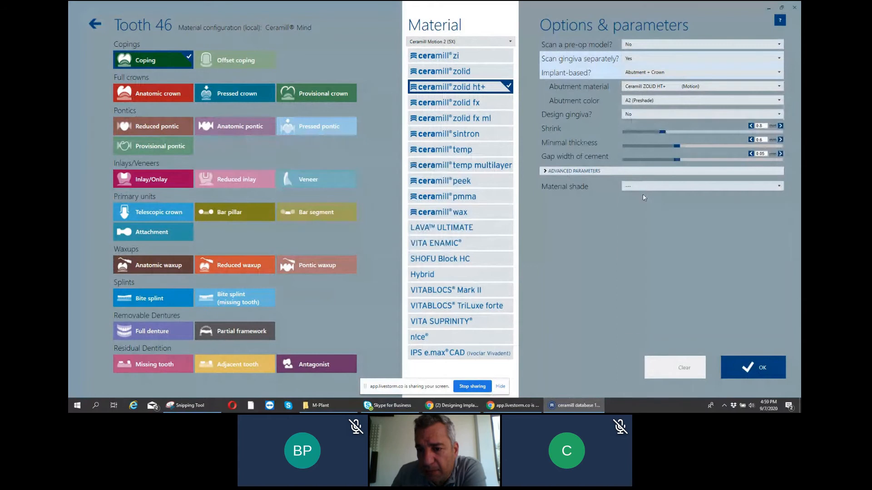
{"action": "left_click", "coordinate": [643, 187]}
{"action": "left_click", "coordinate": [637, 263]}
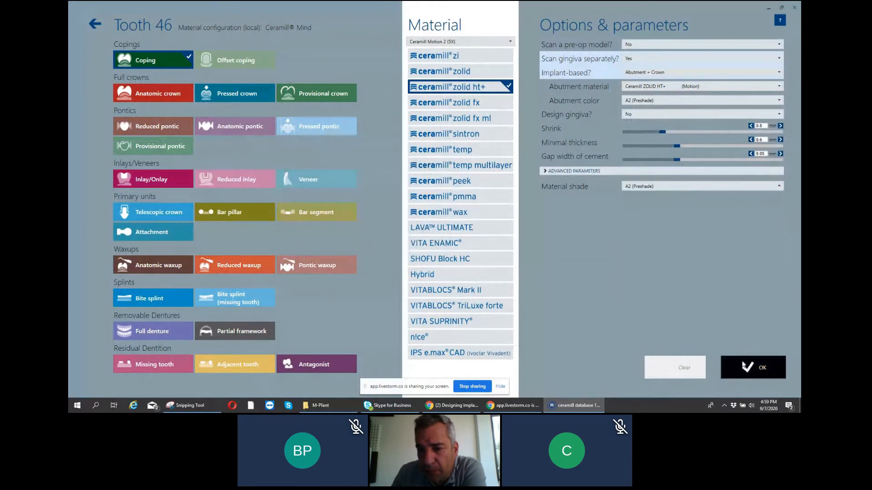
{"action": "left_click", "coordinate": [743, 365]}
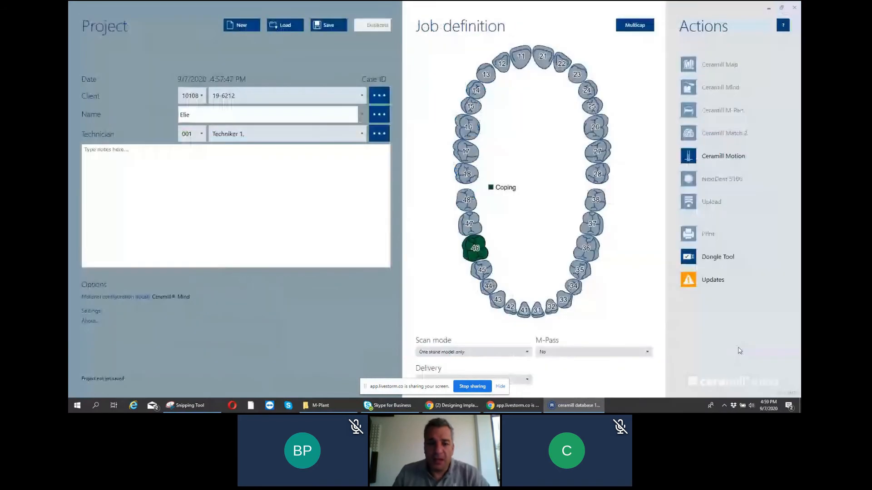
Define a coping on tooth 44 and make it implant-based as Screw-Retained.
{"action": "left_click", "coordinate": [488, 286]}
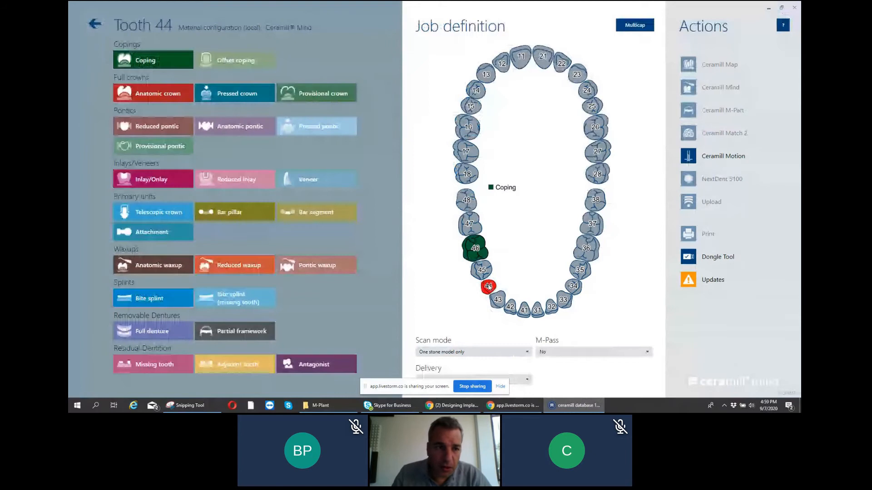
{"action": "left_click", "coordinate": [180, 67]}
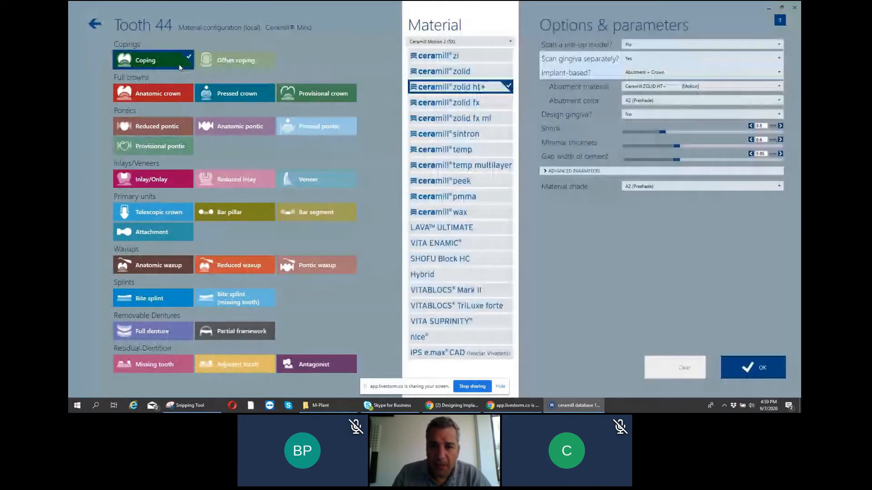
{"action": "left_click", "coordinate": [661, 73]}
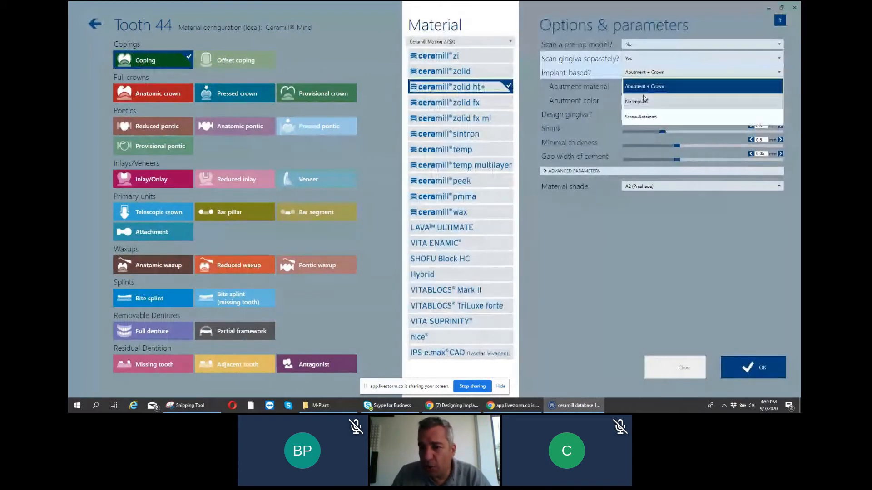
{"action": "left_click", "coordinate": [642, 117]}
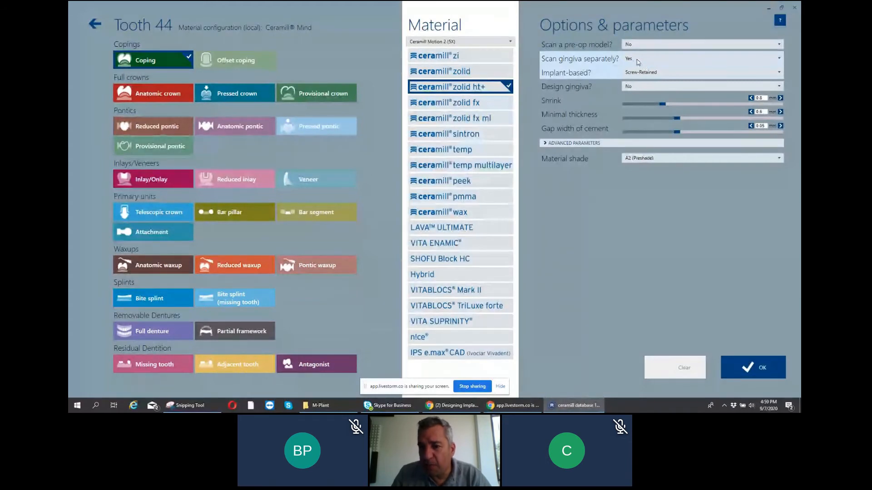
{"action": "left_click", "coordinate": [729, 367]}
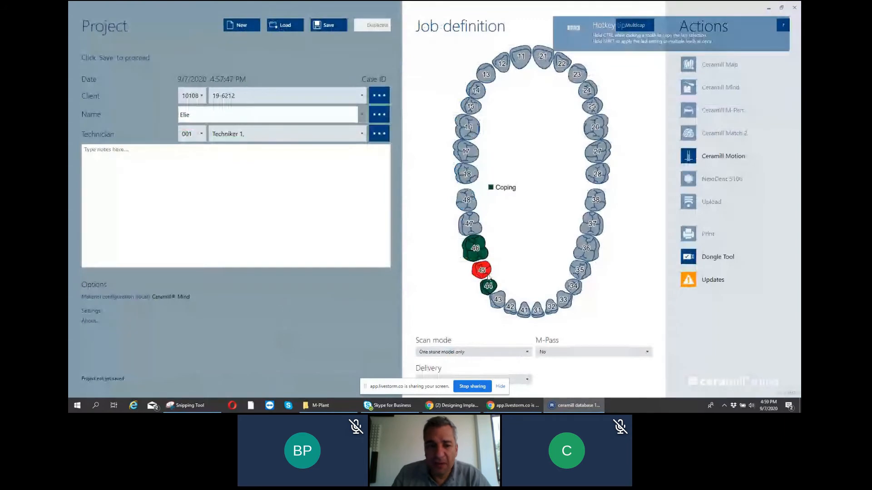
Define a reduced pontic on tooth 45 with the gingiva scanned separately.
{"action": "left_click", "coordinate": [487, 275]}
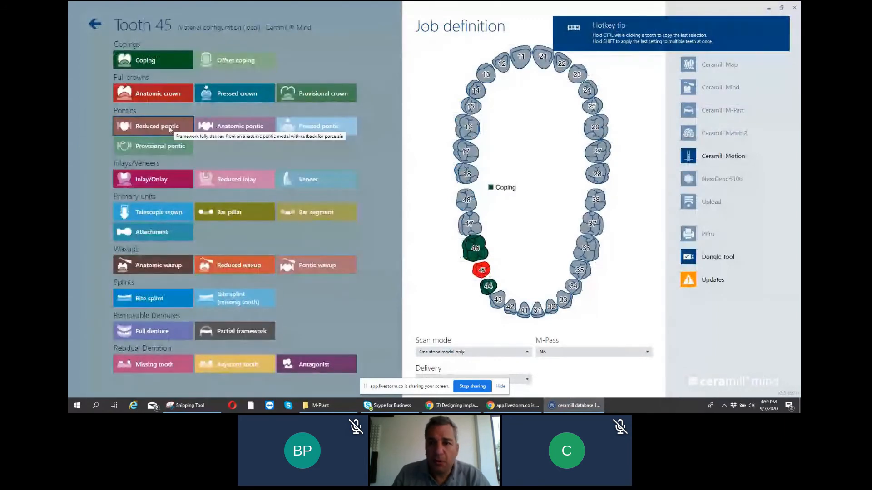
{"action": "left_click", "coordinate": [170, 129]}
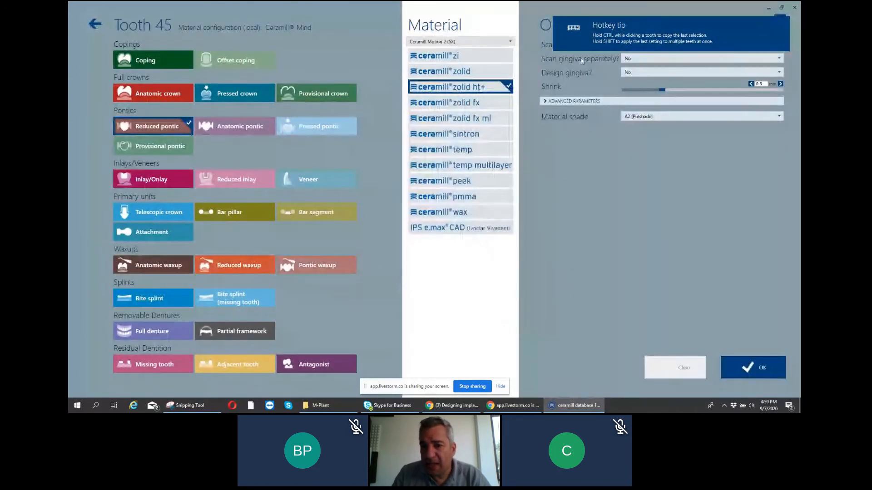
{"action": "left_click", "coordinate": [648, 60]}
{"action": "left_click", "coordinate": [635, 88]}
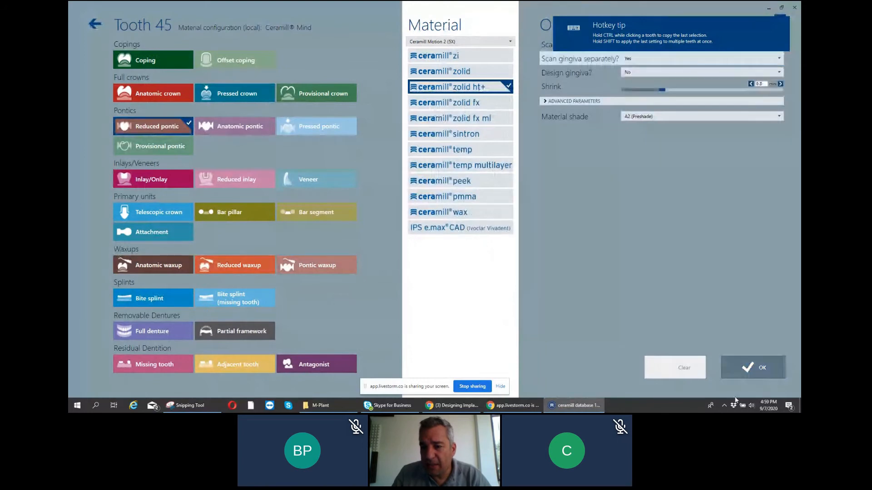
{"action": "left_click", "coordinate": [759, 369]}
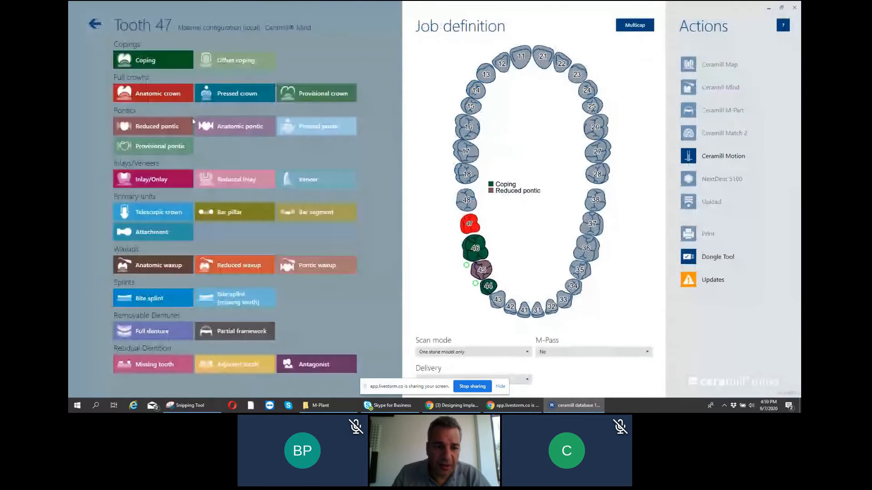
Mark teeth 47 and 43 as adjacent teeth.
{"action": "left_click", "coordinate": [235, 364]}
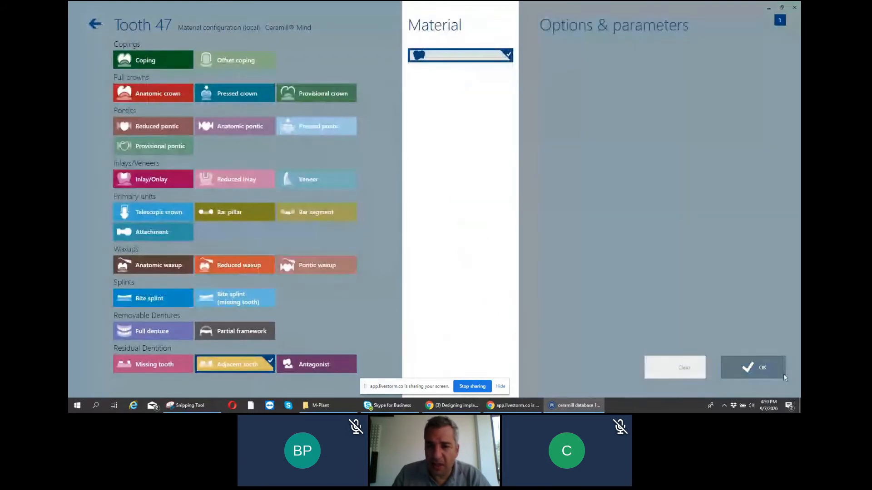
{"action": "left_click", "coordinate": [782, 375]}
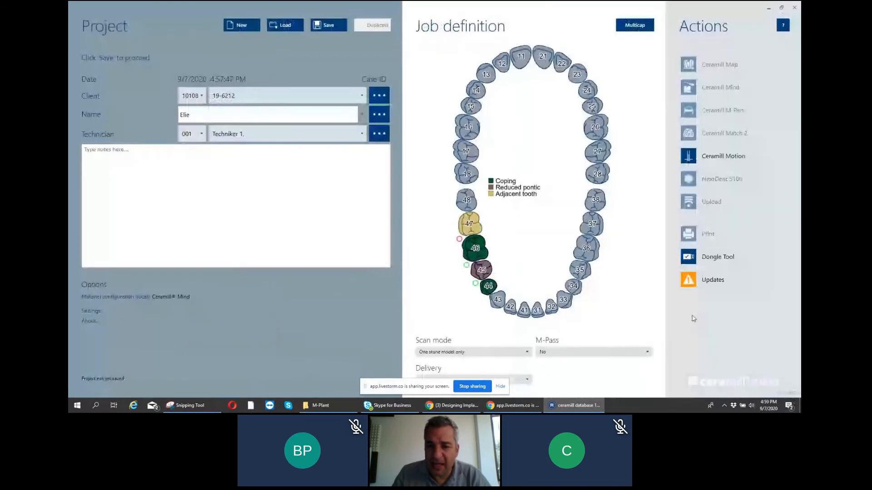
{"action": "left_click", "coordinate": [497, 300]}
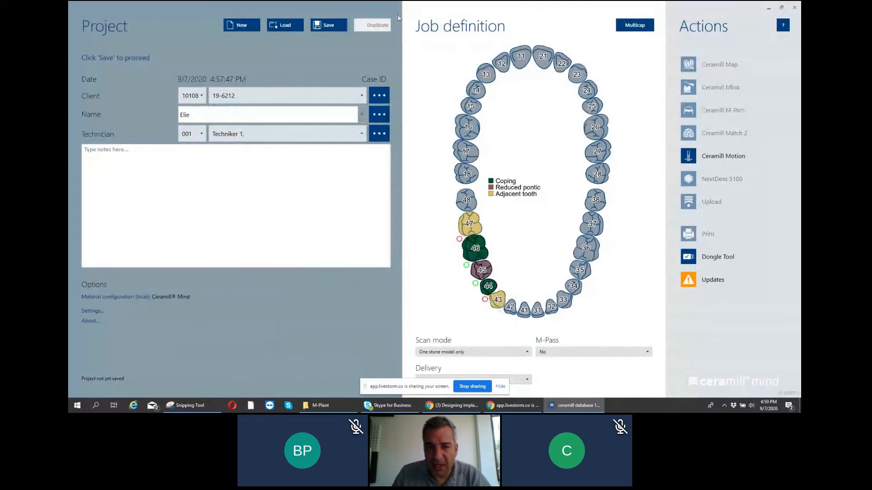
Save the project and open it in Ceramill Mind, acknowledging the implant library error and the titanium base notice.
{"action": "left_click", "coordinate": [333, 27]}
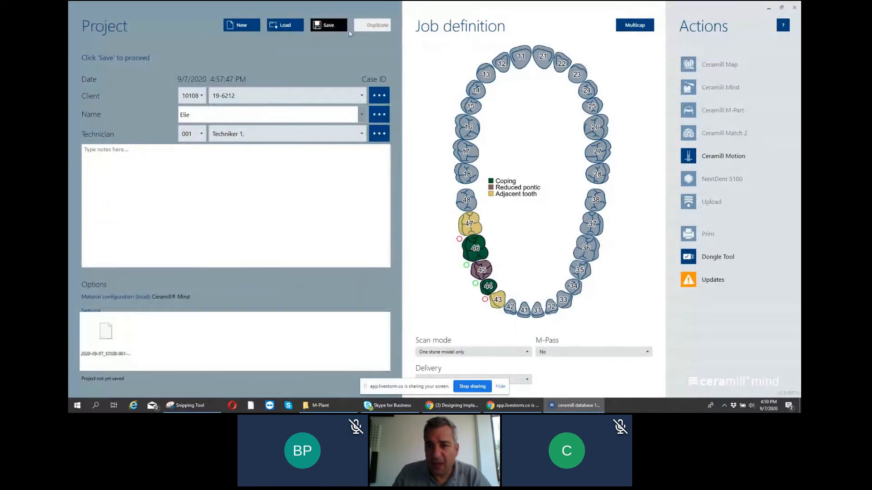
{"action": "left_click", "coordinate": [722, 88]}
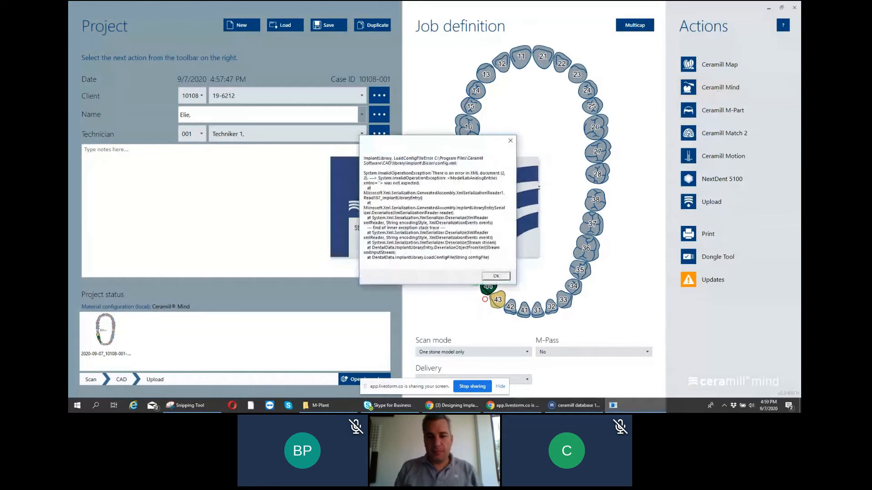
{"action": "left_click", "coordinate": [496, 276]}
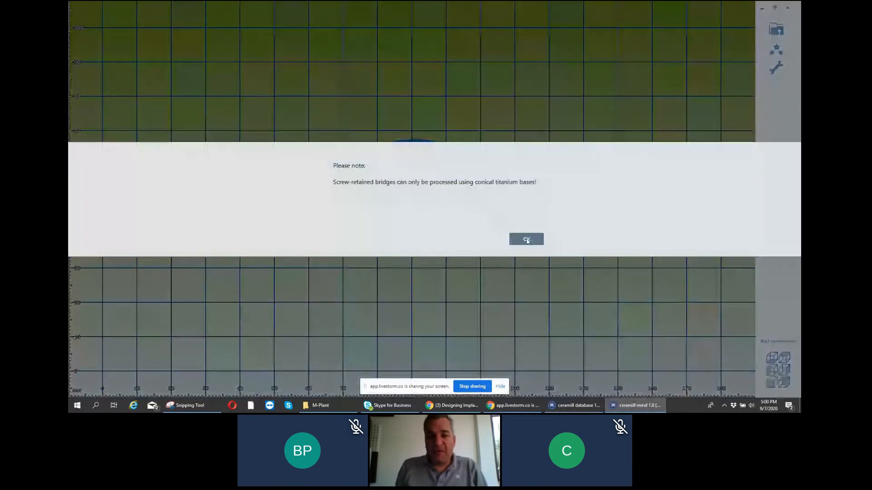
{"action": "left_click", "coordinate": [526, 238]}
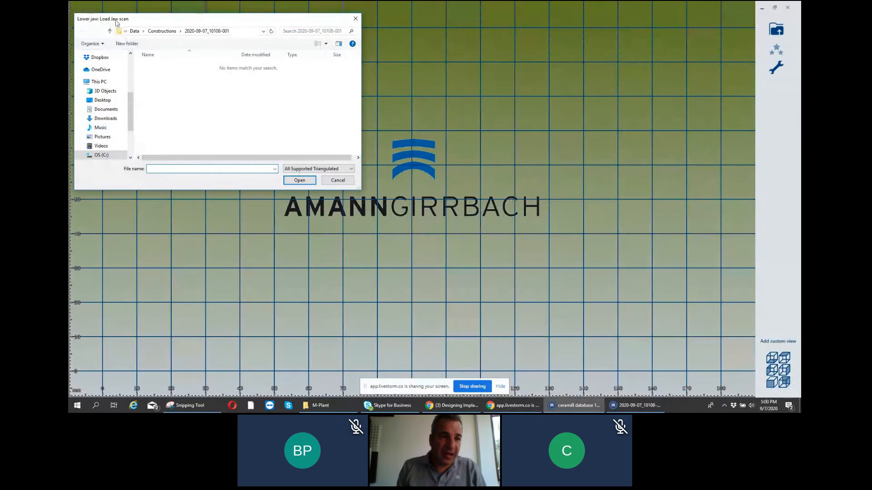
Load the "model" file from webinar program > powerpoint > M-Plant > implant 44 46 on Local Disk (G:) as the lower jaw scan.
{"action": "scroll", "coordinate": [120, 93], "scroll_direction": "down", "scroll_amount": 1}
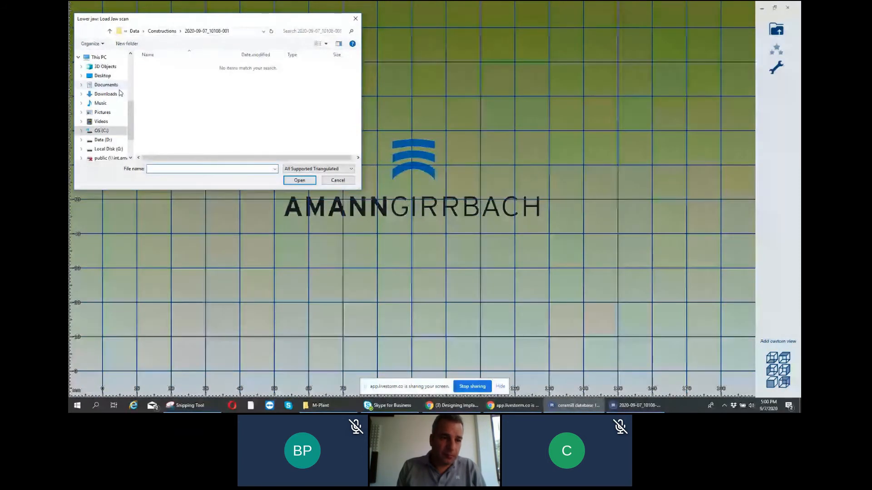
{"action": "left_click", "coordinate": [108, 149]}
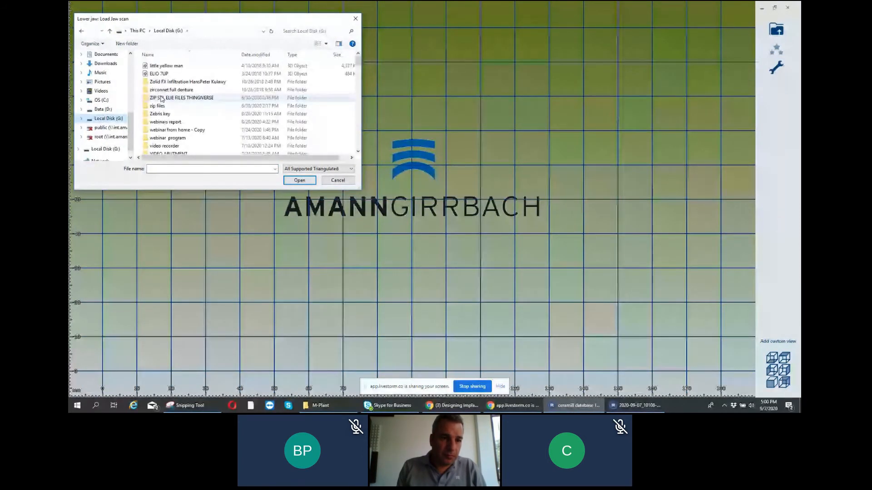
{"action": "scroll", "coordinate": [161, 99], "scroll_direction": "down", "scroll_amount": 1}
{"action": "double_click", "coordinate": [165, 114]}
{"action": "double_click", "coordinate": [168, 108]}
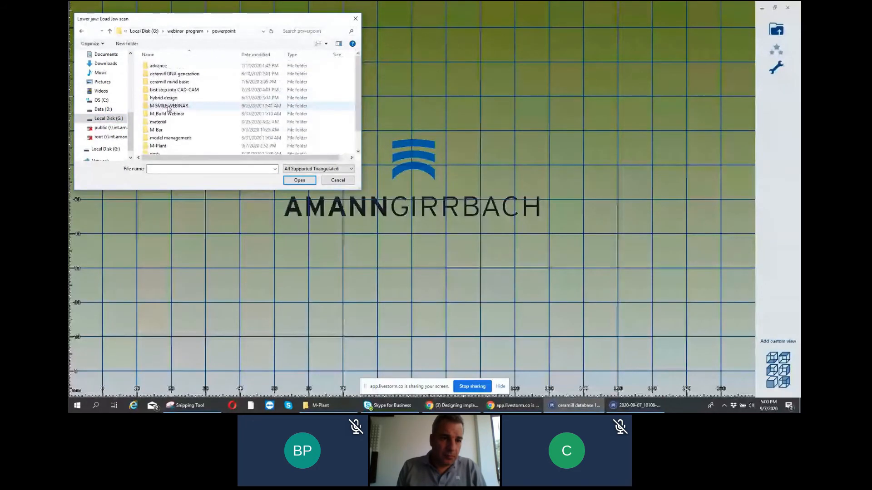
{"action": "scroll", "coordinate": [168, 108], "scroll_direction": "down", "scroll_amount": 1}
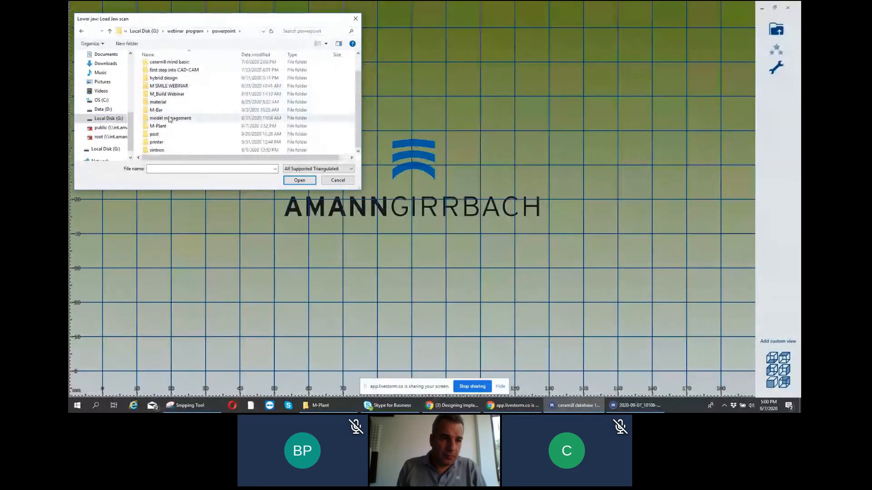
{"action": "double_click", "coordinate": [175, 112]}
{"action": "double_click", "coordinate": [165, 74]}
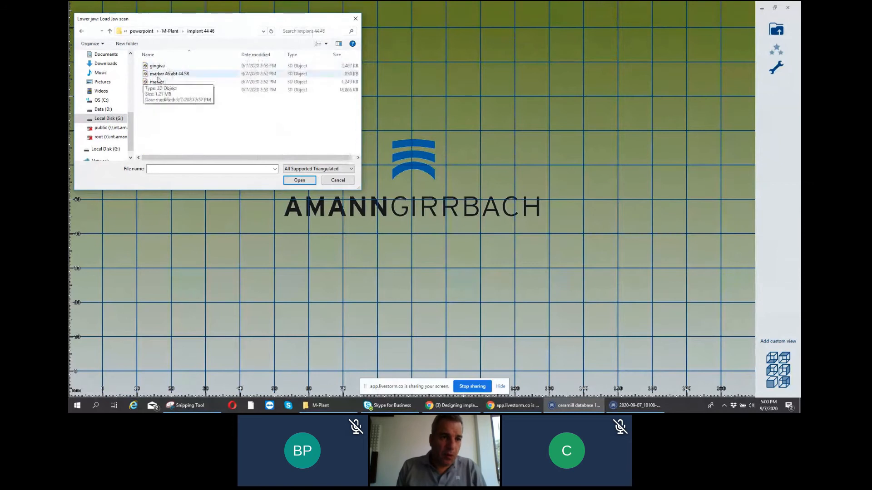
{"action": "double_click", "coordinate": [162, 91]}
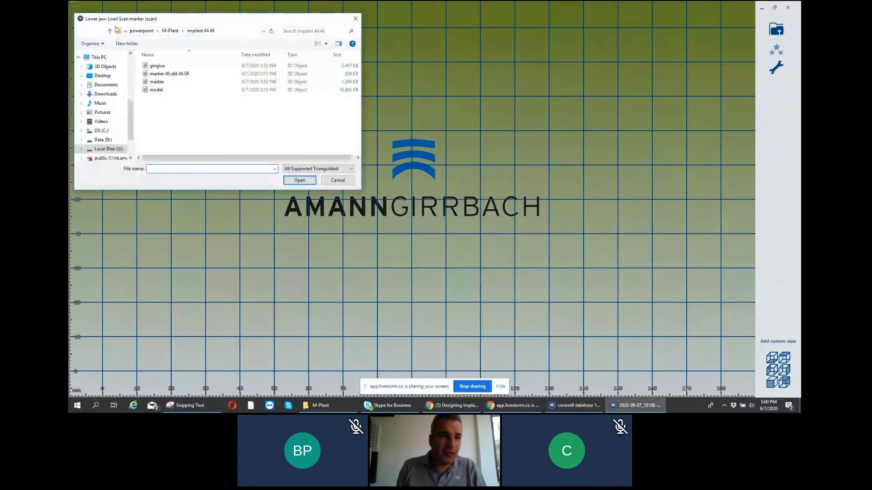
Load "marker 46 abt 44 SR" as the lower jaw scan marker and "gingiva" as the gingiva scan.
{"action": "left_click", "coordinate": [167, 74]}
{"action": "left_click", "coordinate": [299, 181]}
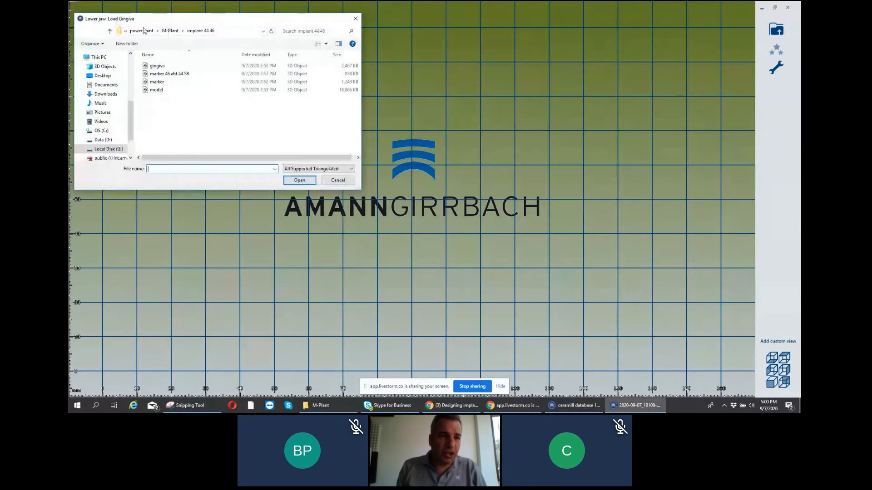
{"action": "left_click", "coordinate": [157, 65]}
{"action": "left_click", "coordinate": [300, 181]}
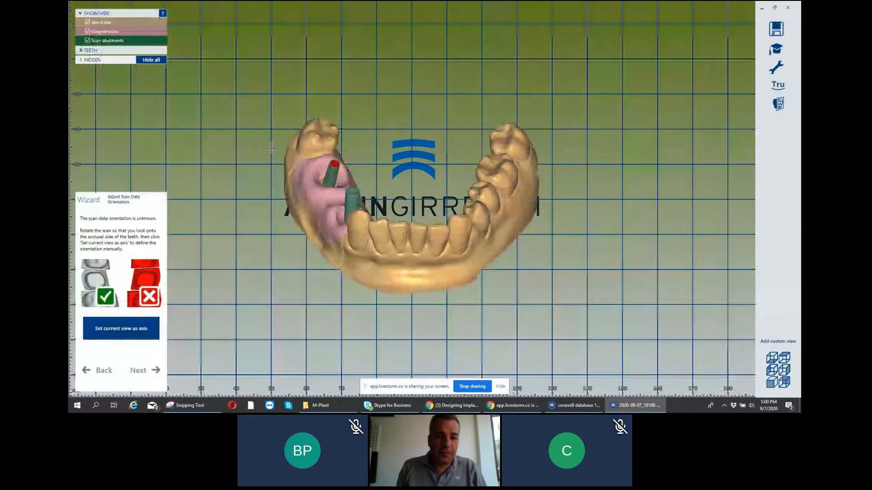
Orient the lower jaw scan to an occlusal view and set that view as the axis.
{"action": "right_click_drag", "start_coordinate": [271, 148], "coordinate": [326, 196]}
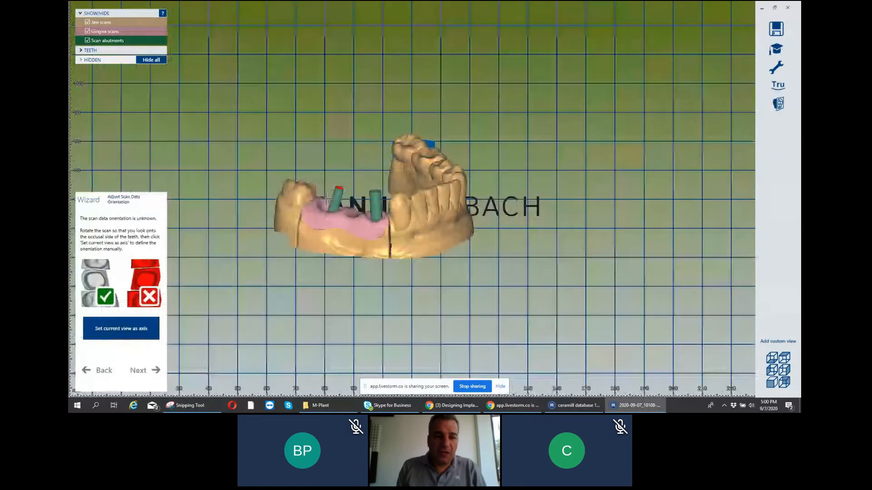
{"action": "scroll", "coordinate": [429, 195], "scroll_direction": "up", "scroll_amount": 5}
{"action": "right_click_drag", "start_coordinate": [429, 195], "coordinate": [313, 70]}
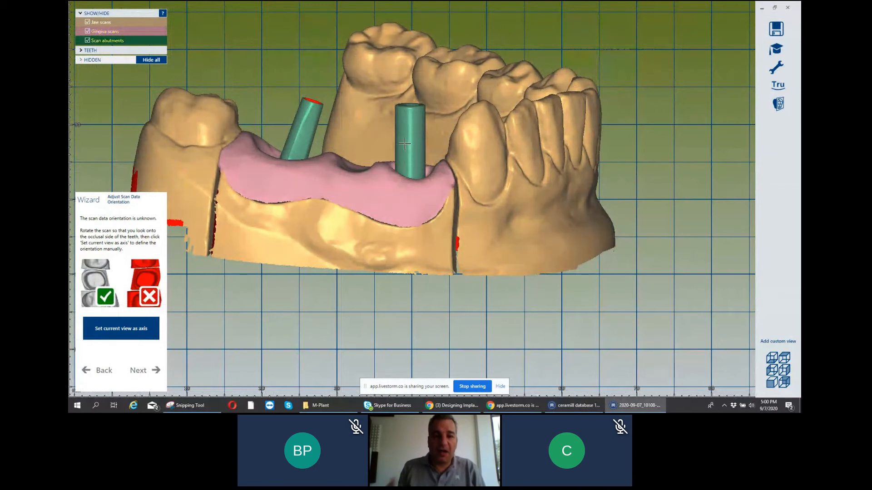
{"action": "right_click_drag", "start_coordinate": [404, 144], "coordinate": [428, 99]}
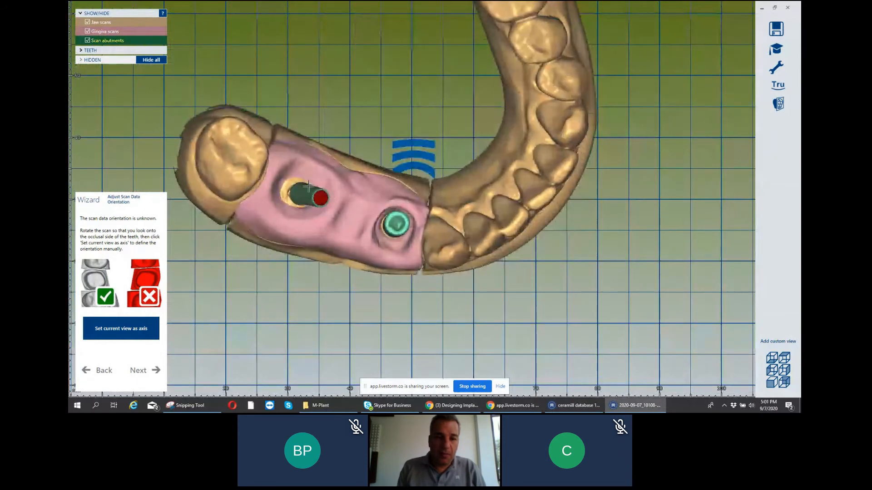
{"action": "scroll", "coordinate": [340, 153], "scroll_direction": "down", "scroll_amount": 2}
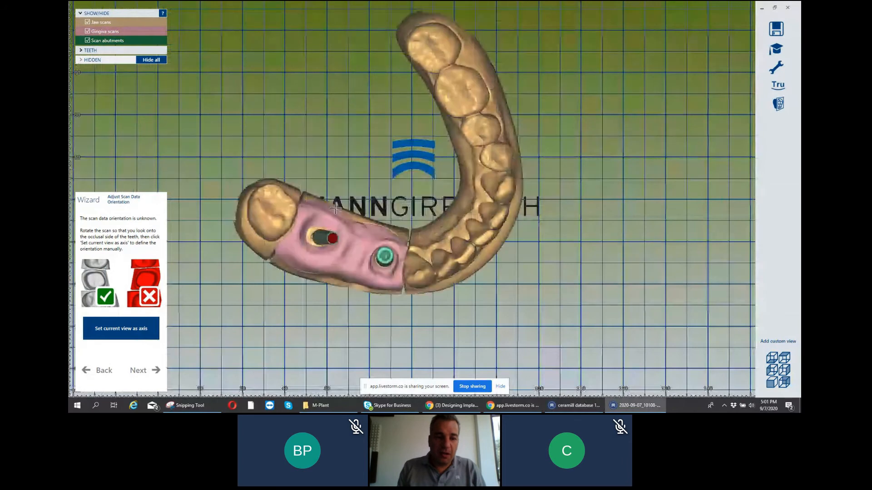
{"action": "left_click", "coordinate": [128, 332]}
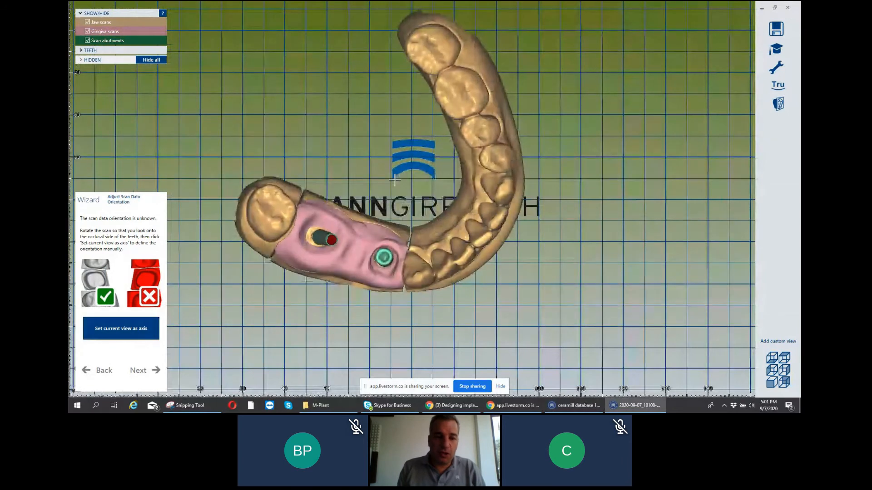
{"action": "left_click", "coordinate": [153, 336]}
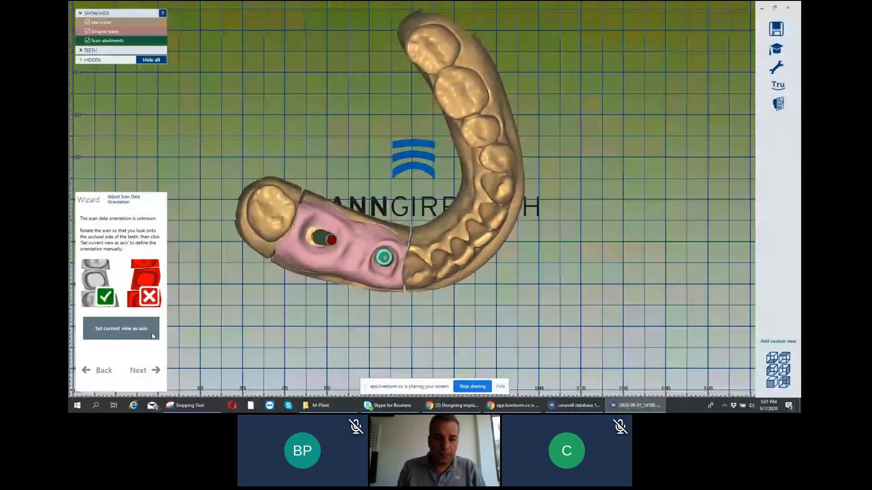
Hide the gingiva scan and examine how the two scan abutments sit on the jaw model.
{"action": "scroll", "coordinate": [298, 239], "scroll_direction": "up", "scroll_amount": 5}
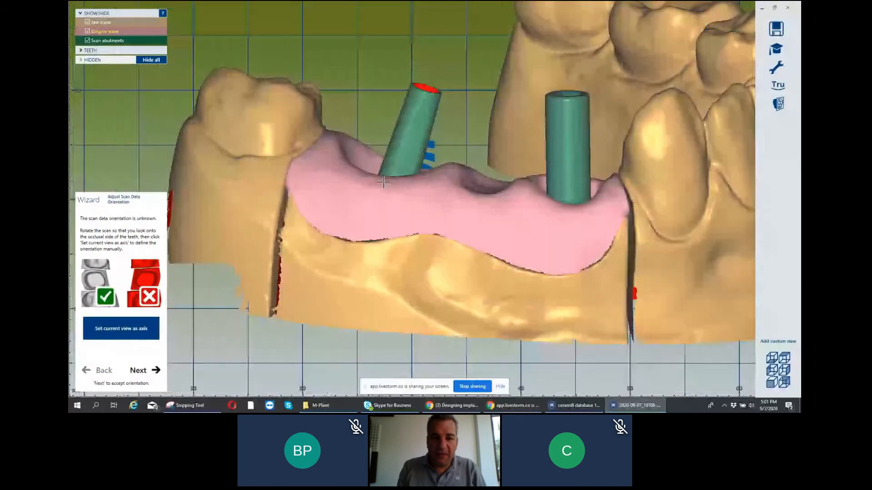
{"action": "right_click_drag", "start_coordinate": [383, 182], "coordinate": [250, 233]}
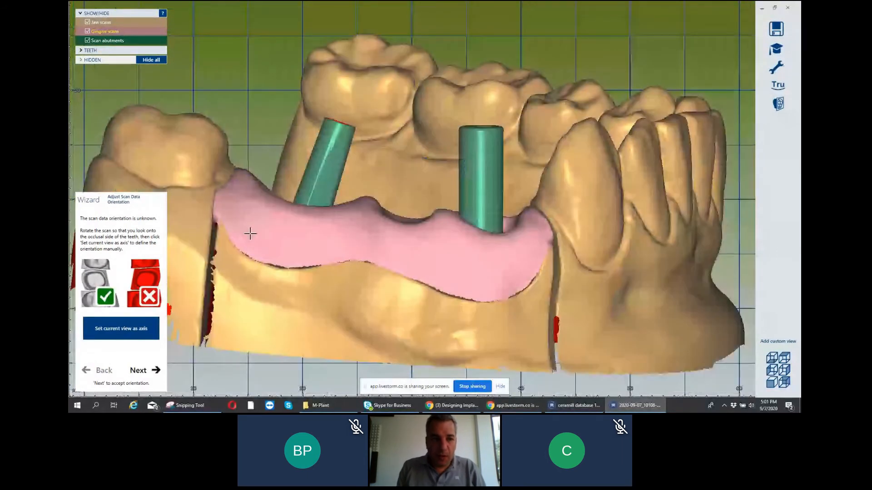
{"action": "scroll", "coordinate": [251, 233], "scroll_direction": "down", "scroll_amount": 1}
{"action": "left_click", "coordinate": [87, 31]}
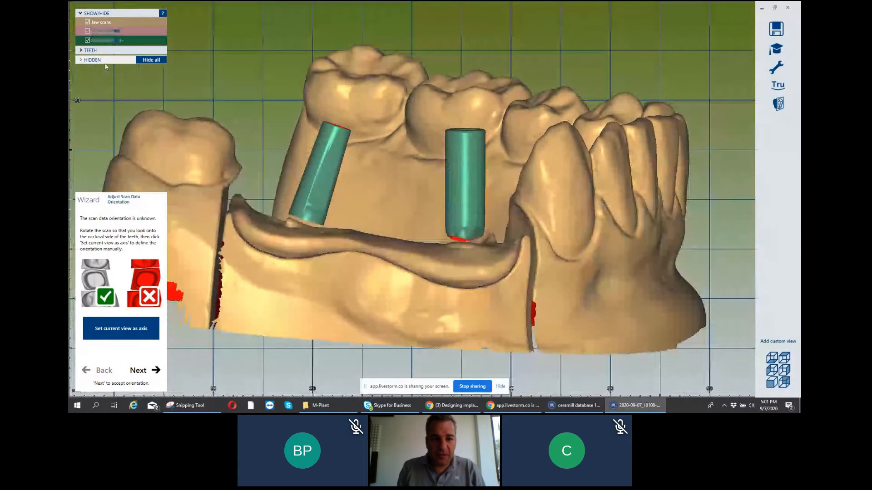
{"action": "scroll", "coordinate": [302, 171], "scroll_direction": "down", "scroll_amount": 3}
{"action": "right_click_drag", "start_coordinate": [302, 171], "coordinate": [509, 153]}
{"action": "scroll", "coordinate": [319, 166], "scroll_direction": "down", "scroll_amount": 2}
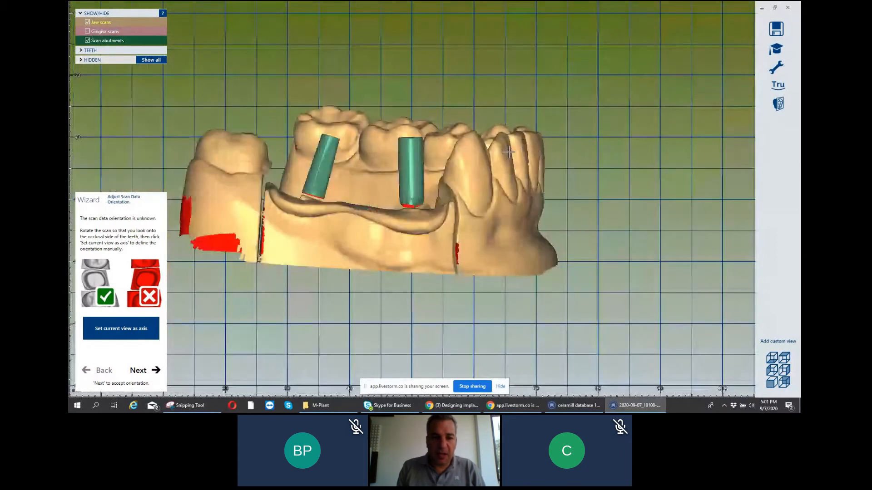
{"action": "scroll", "coordinate": [509, 154], "scroll_direction": "down", "scroll_amount": 1}
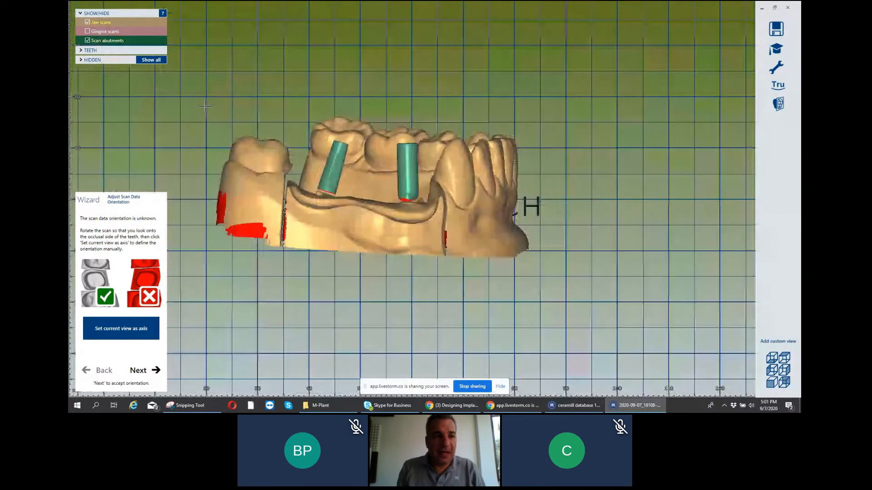
Show the gingiva scan again and examine its fit around the scan abutments from the buccal side.
{"action": "left_click", "coordinate": [87, 32]}
{"action": "scroll", "coordinate": [313, 183], "scroll_direction": "up", "scroll_amount": 2}
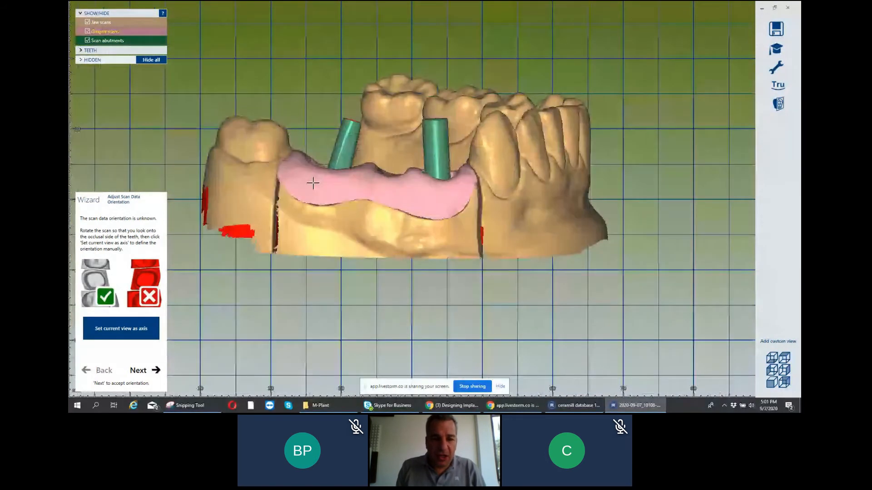
{"action": "scroll", "coordinate": [275, 164], "scroll_direction": "up", "scroll_amount": 2}
{"action": "scroll", "coordinate": [377, 180], "scroll_direction": "down", "scroll_amount": 2}
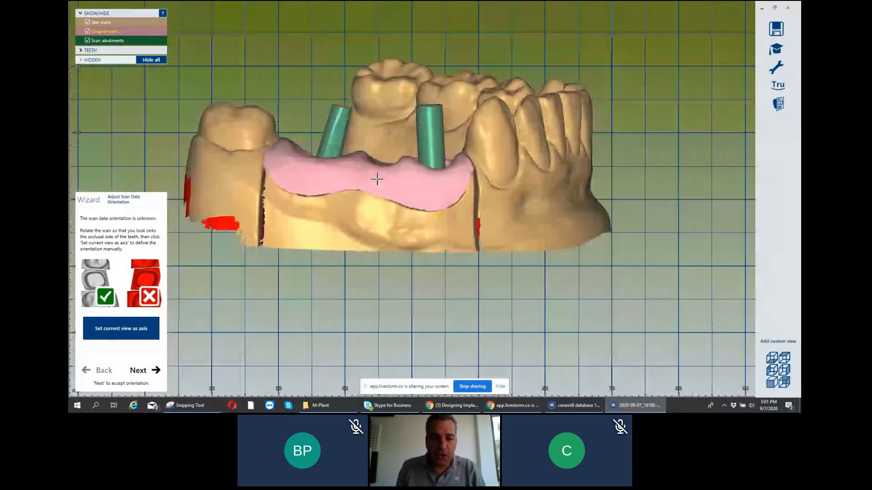
{"action": "scroll", "coordinate": [377, 180], "scroll_direction": "down", "scroll_amount": 1}
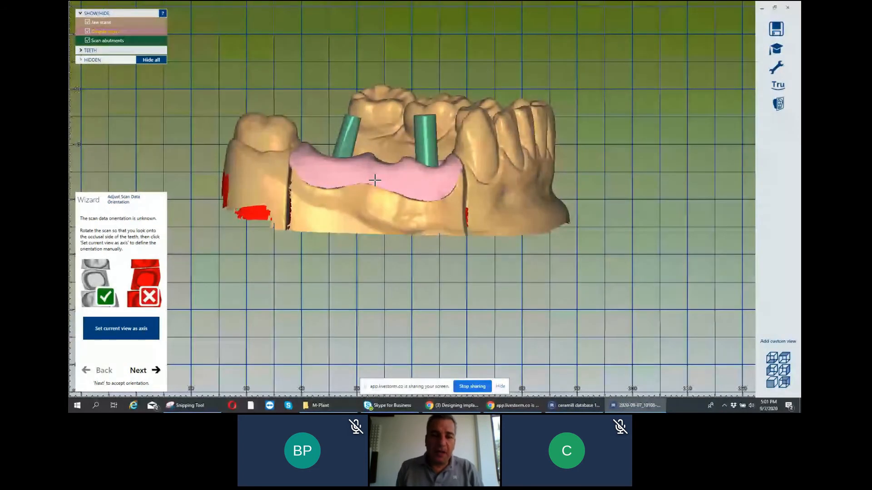
{"action": "right_click_drag", "start_coordinate": [375, 181], "coordinate": [374, 181]}
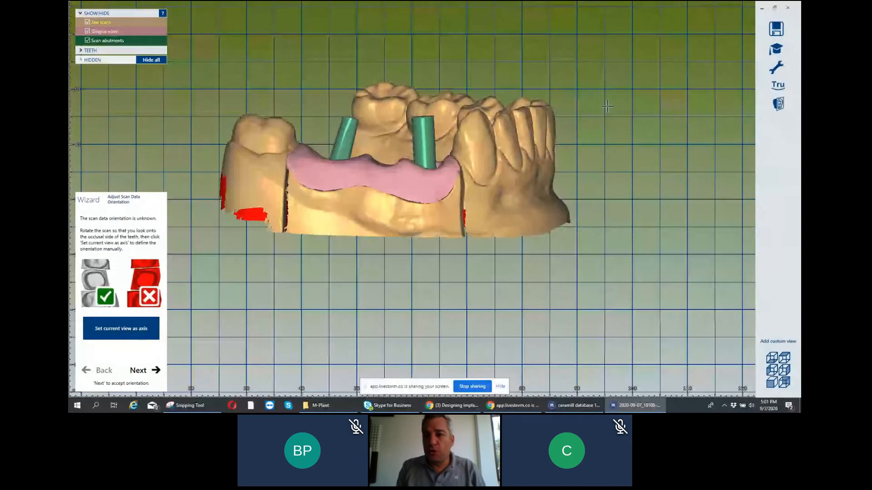
In Expert Mode, open Add/Remove Mesh for the Gingiva mesh type and freely move the gingiva mesh off the jaw model.
{"action": "left_click", "coordinate": [776, 51]}
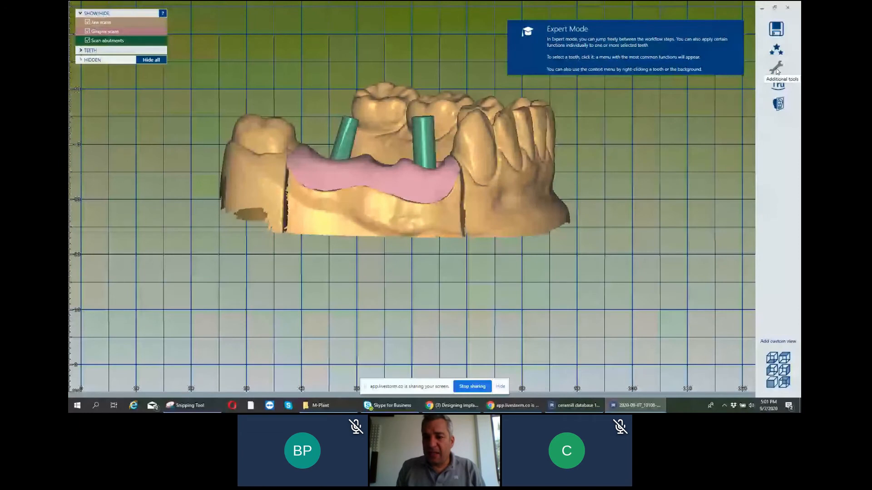
{"action": "left_click", "coordinate": [777, 69]}
{"action": "left_click", "coordinate": [693, 242]}
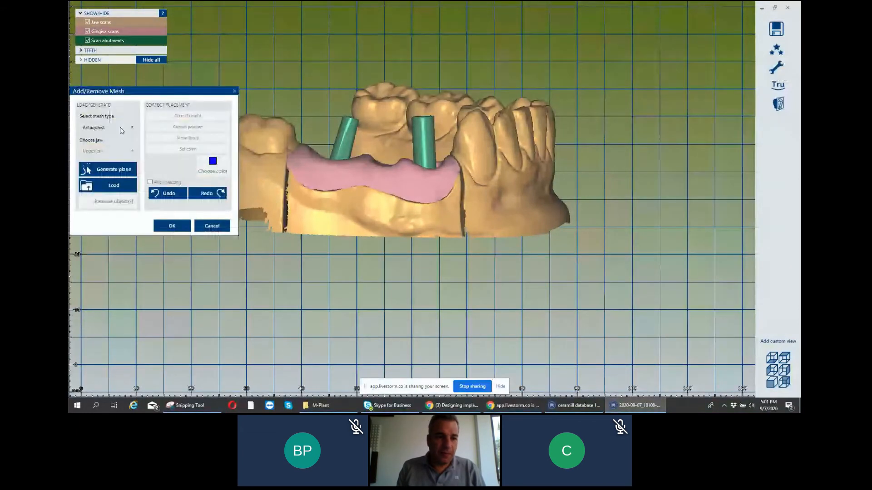
{"action": "left_click", "coordinate": [122, 129]}
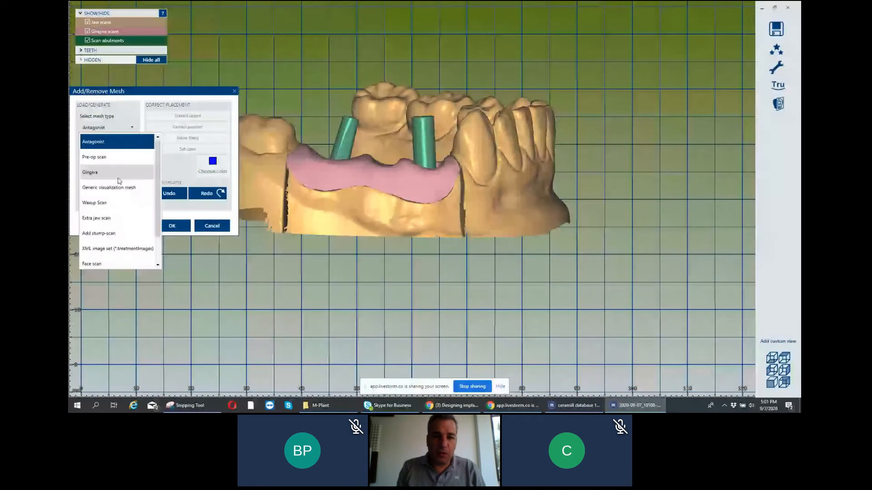
{"action": "left_click", "coordinate": [118, 175]}
{"action": "left_click_drag", "start_coordinate": [350, 172], "coordinate": [467, 68]}
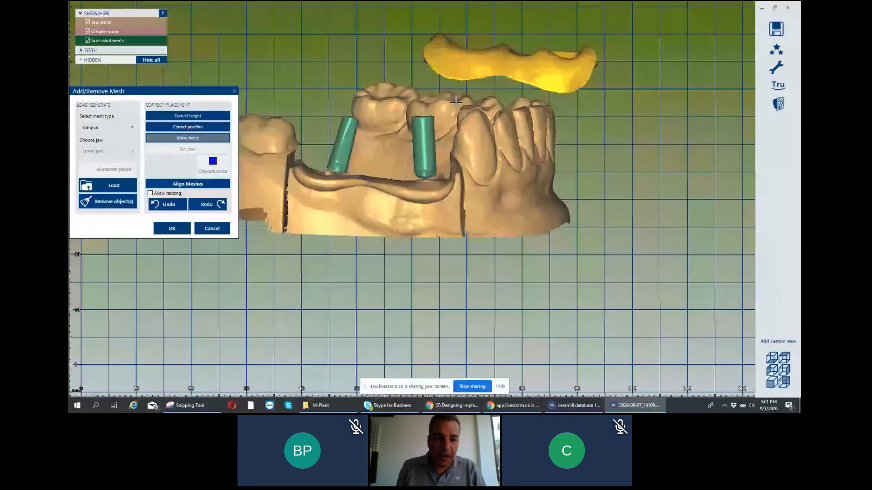
Start Align Meshes for the gingiva and pair two matching points between the floating gingiva mesh and the fixed jaw model.
{"action": "left_click", "coordinate": [187, 184]}
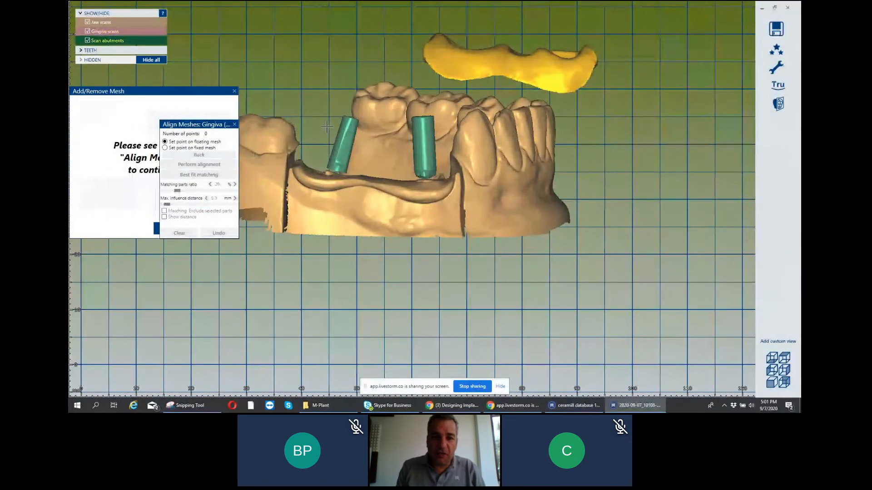
{"action": "right_click_drag", "start_coordinate": [330, 133], "coordinate": [341, 190]}
{"action": "scroll", "coordinate": [335, 134], "scroll_direction": "down", "scroll_amount": 3}
{"action": "scroll", "coordinate": [357, 187], "scroll_direction": "up", "scroll_amount": 3}
{"action": "scroll", "coordinate": [379, 171], "scroll_direction": "down", "scroll_amount": 3}
{"action": "left_click", "coordinate": [337, 194]}
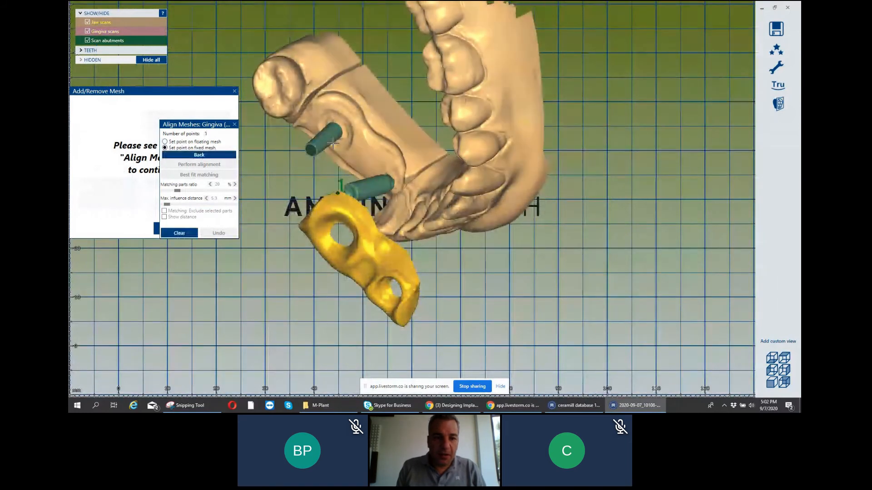
{"action": "left_click", "coordinate": [329, 89]}
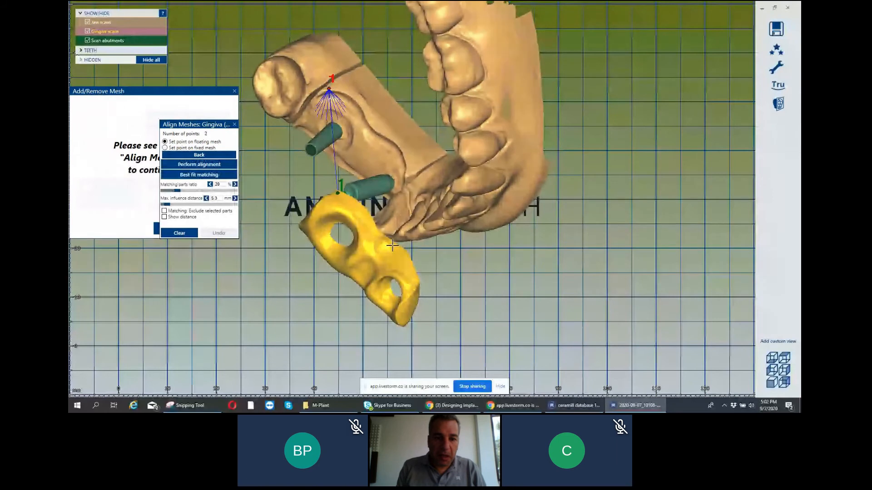
{"action": "left_click", "coordinate": [414, 279]}
{"action": "left_click", "coordinate": [406, 175]}
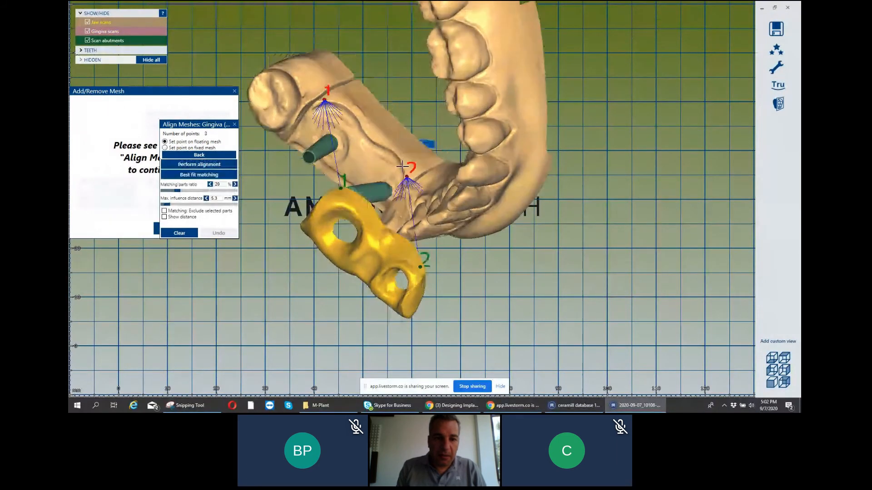
Add a third alignment point on the buccal side of the floating gingiva mesh and turn on Show distance.
{"action": "right_click_drag", "start_coordinate": [402, 166], "coordinate": [356, 166]}
{"action": "scroll", "coordinate": [356, 166], "scroll_direction": "up", "scroll_amount": 2}
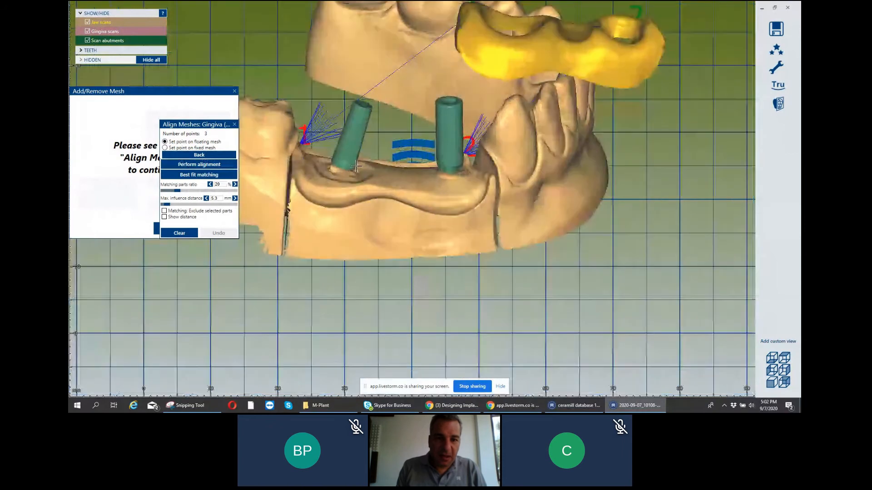
{"action": "scroll", "coordinate": [356, 166], "scroll_direction": "up", "scroll_amount": 2}
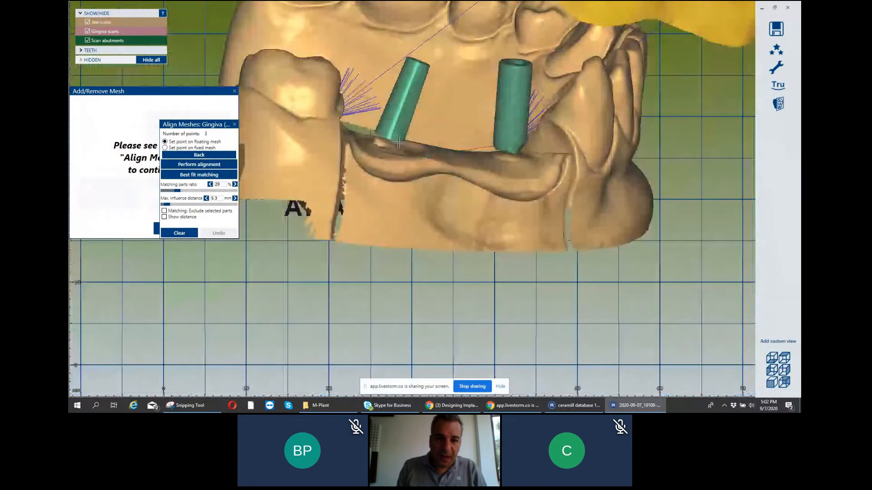
{"action": "scroll", "coordinate": [398, 144], "scroll_direction": "down", "scroll_amount": 4}
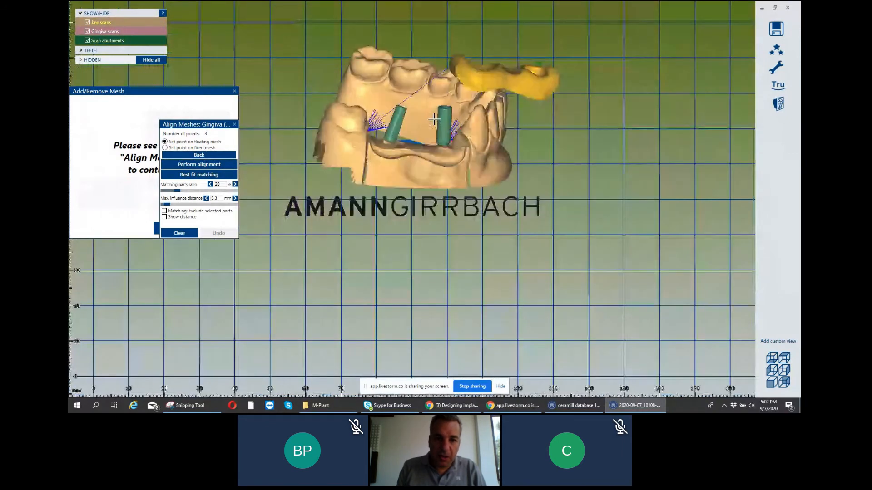
{"action": "scroll", "coordinate": [434, 119], "scroll_direction": "up", "scroll_amount": 4}
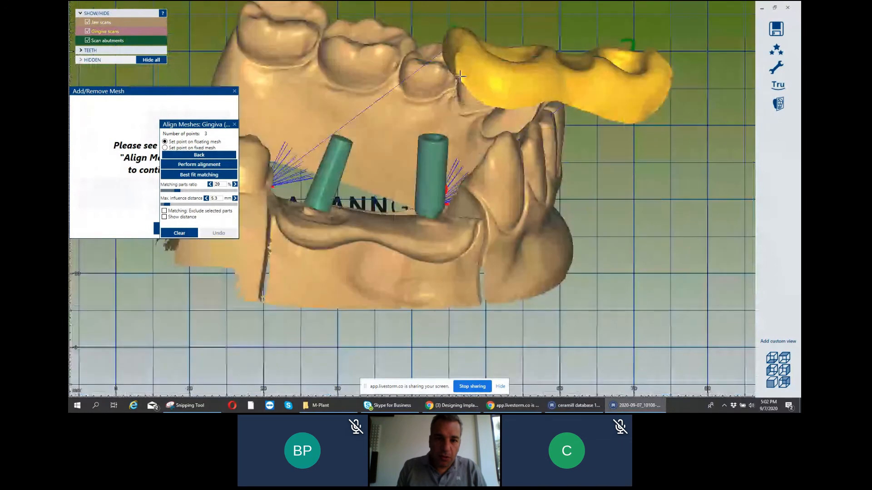
{"action": "scroll", "coordinate": [458, 75], "scroll_direction": "up", "scroll_amount": 1}
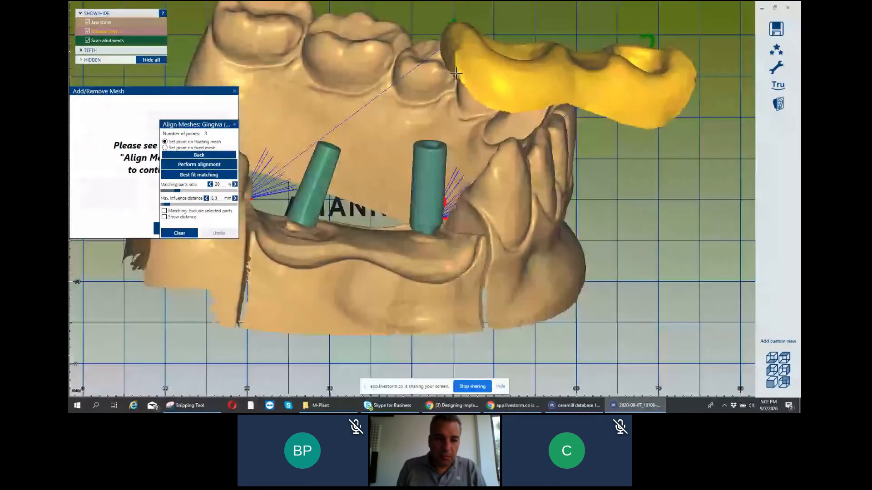
{"action": "left_click", "coordinate": [456, 73]}
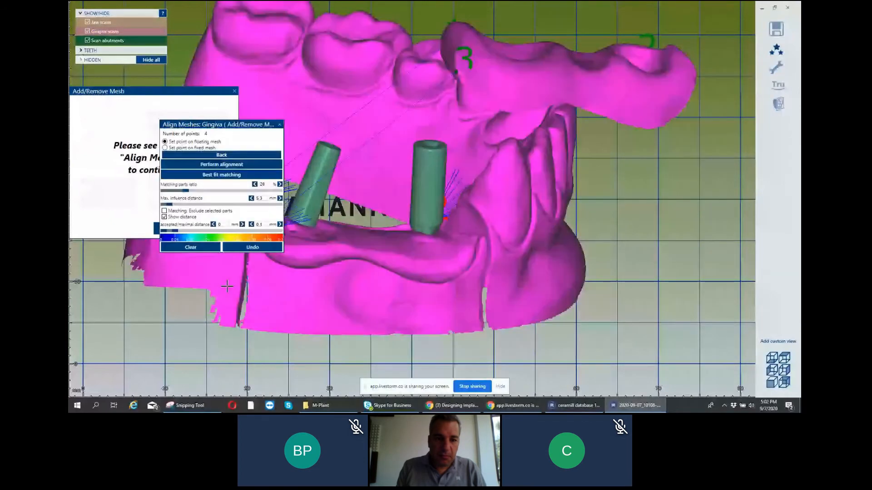
Clear all alignment points and exit both the mesh alignment and Add/Remove Mesh without applying changes.
{"action": "scroll", "coordinate": [395, 187], "scroll_direction": "down", "scroll_amount": 2}
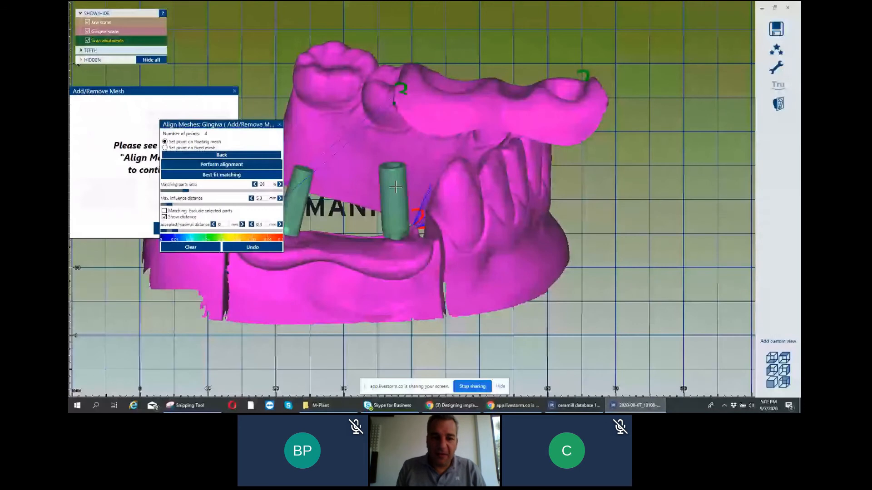
{"action": "left_click", "coordinate": [196, 244]}
{"action": "scroll", "coordinate": [251, 147], "scroll_direction": "down", "scroll_amount": 3}
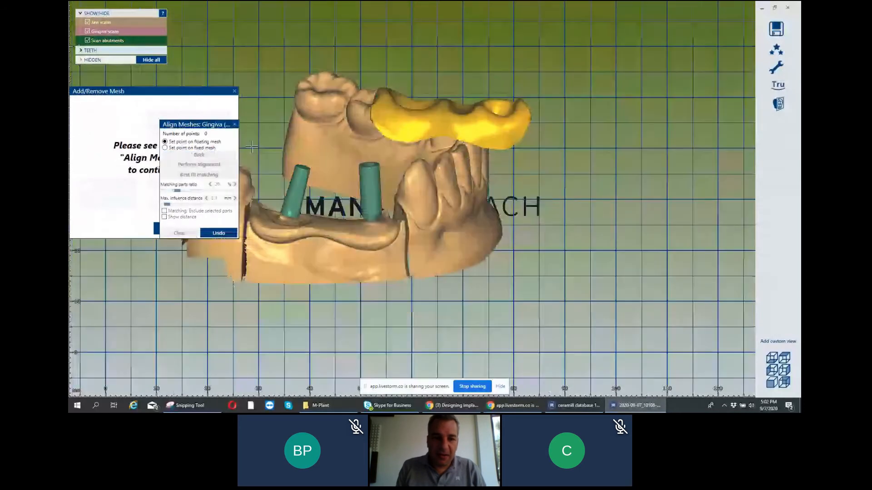
{"action": "left_click", "coordinate": [235, 124]}
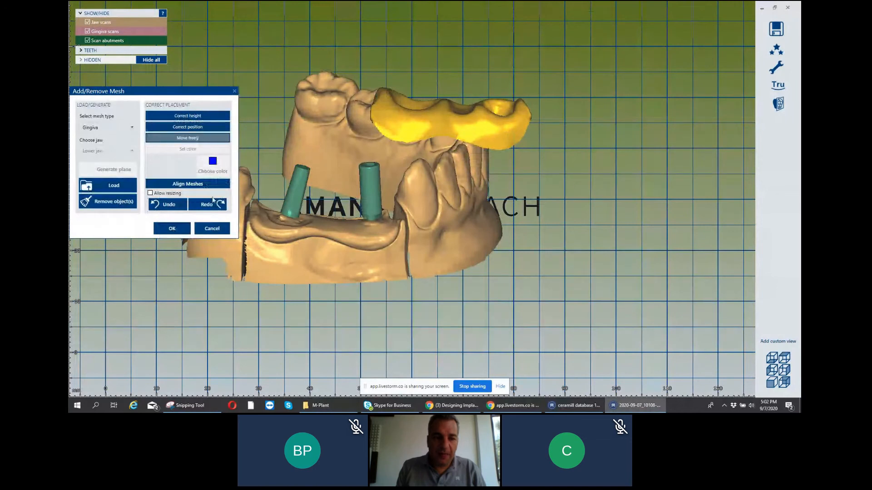
{"action": "left_click", "coordinate": [234, 92]}
Examine the seating of the gingiva scan on the jaw model from the buccal and occlusal sides.
{"action": "scroll", "coordinate": [234, 200], "scroll_direction": "up", "scroll_amount": 3}
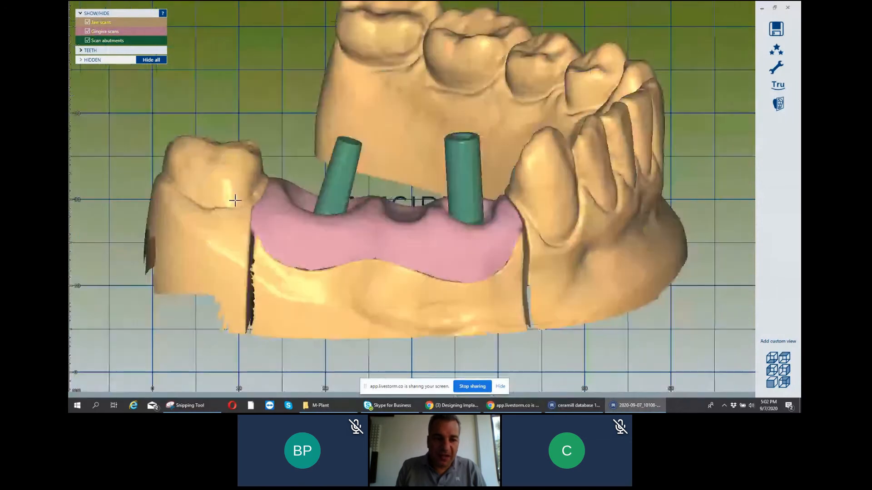
{"action": "scroll", "coordinate": [266, 176], "scroll_direction": "down", "scroll_amount": 3}
{"action": "right_click_drag", "start_coordinate": [265, 176], "coordinate": [285, 191]}
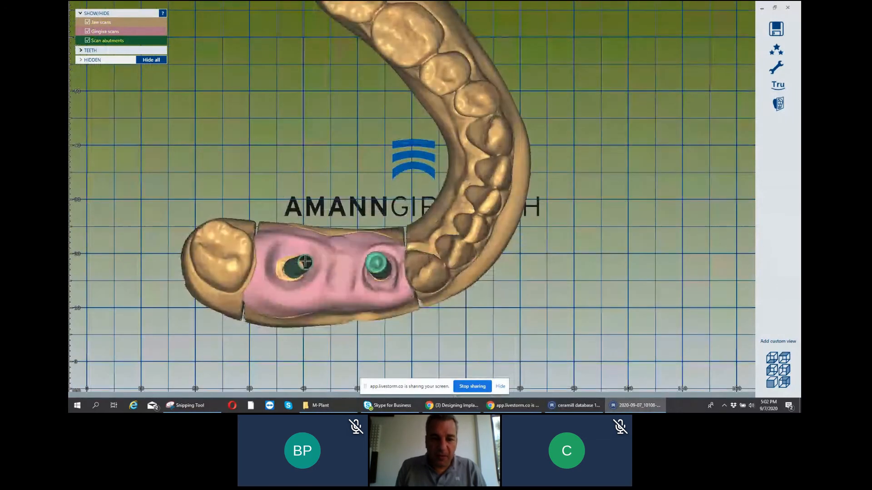
{"action": "right_click_drag", "start_coordinate": [305, 277], "coordinate": [309, 247]}
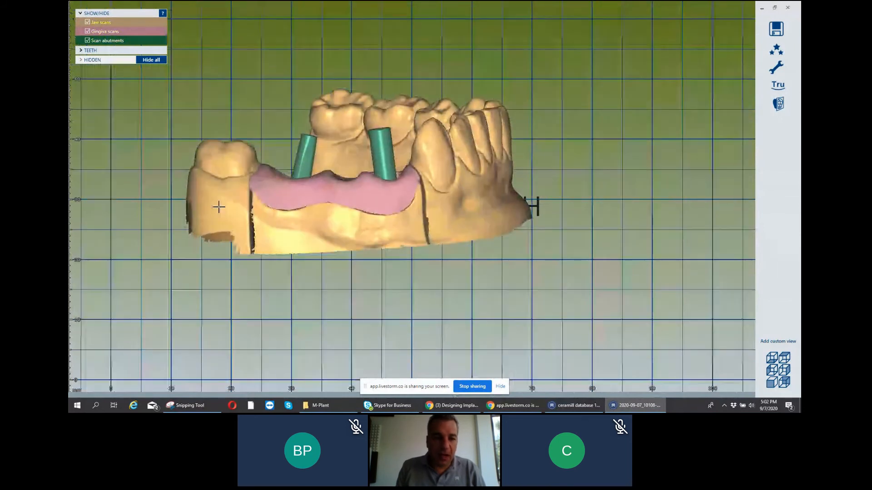
{"action": "scroll", "coordinate": [218, 206], "scroll_direction": "up", "scroll_amount": 3}
{"action": "scroll", "coordinate": [485, 89], "scroll_direction": "down", "scroll_amount": 3}
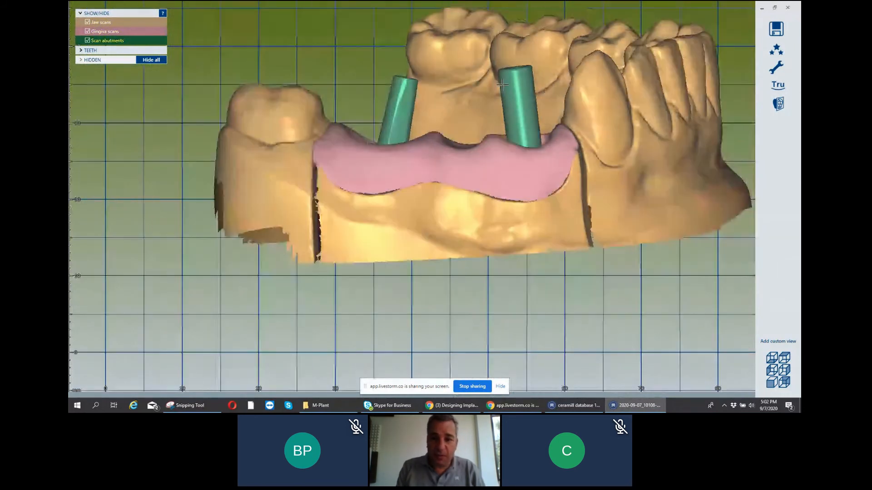
{"action": "right_click_drag", "start_coordinate": [485, 89], "coordinate": [472, 113]}
{"action": "middle_click_drag", "start_coordinate": [473, 114], "coordinate": [439, 125]}
{"action": "right_click_drag", "start_coordinate": [438, 125], "coordinate": [435, 121]}
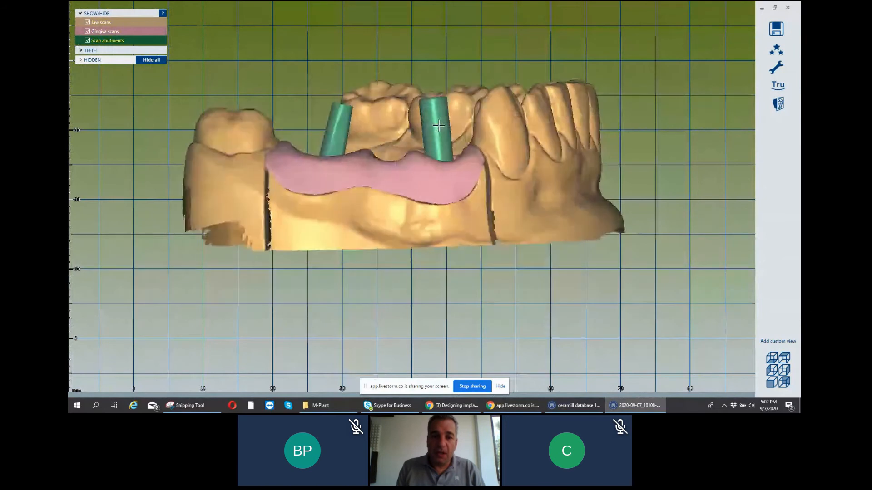
{"action": "scroll", "coordinate": [375, 162], "scroll_direction": "up", "scroll_amount": 1}
{"action": "scroll", "coordinate": [375, 161], "scroll_direction": "down", "scroll_amount": 3}
Inspect the gingiva openings around both scan abutments up close from the occlusal side.
{"action": "right_click_drag", "start_coordinate": [375, 162], "coordinate": [364, 175]}
{"action": "scroll", "coordinate": [363, 175], "scroll_direction": "up", "scroll_amount": 2}
{"action": "right_click_drag", "start_coordinate": [342, 213], "coordinate": [351, 159]}
{"action": "scroll", "coordinate": [274, 214], "scroll_direction": "up", "scroll_amount": 2}
{"action": "scroll", "coordinate": [284, 209], "scroll_direction": "down", "scroll_amount": 2}
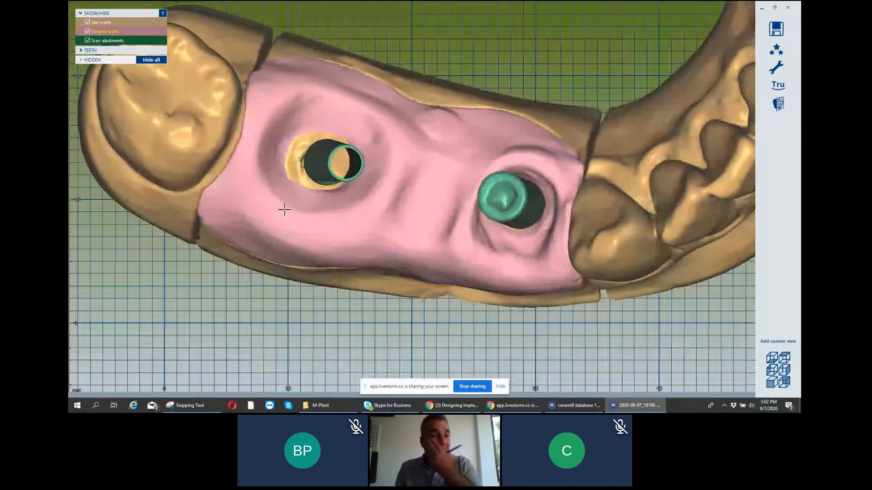
{"action": "scroll", "coordinate": [284, 208], "scroll_direction": "up", "scroll_amount": 3}
{"action": "scroll", "coordinate": [288, 202], "scroll_direction": "down", "scroll_amount": 2}
{"action": "right_click_drag", "start_coordinate": [292, 195], "coordinate": [302, 140]}
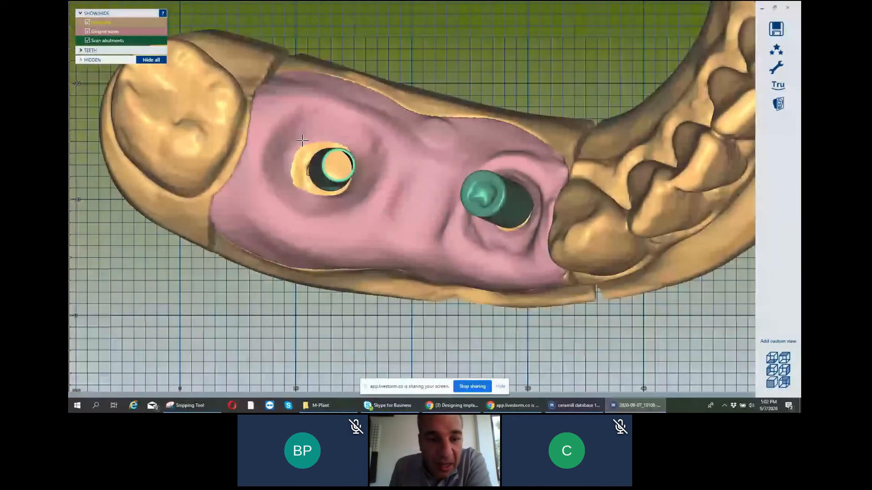
{"action": "scroll", "coordinate": [304, 132], "scroll_direction": "up", "scroll_amount": 2}
{"action": "scroll", "coordinate": [522, 220], "scroll_direction": "down", "scroll_amount": 3}
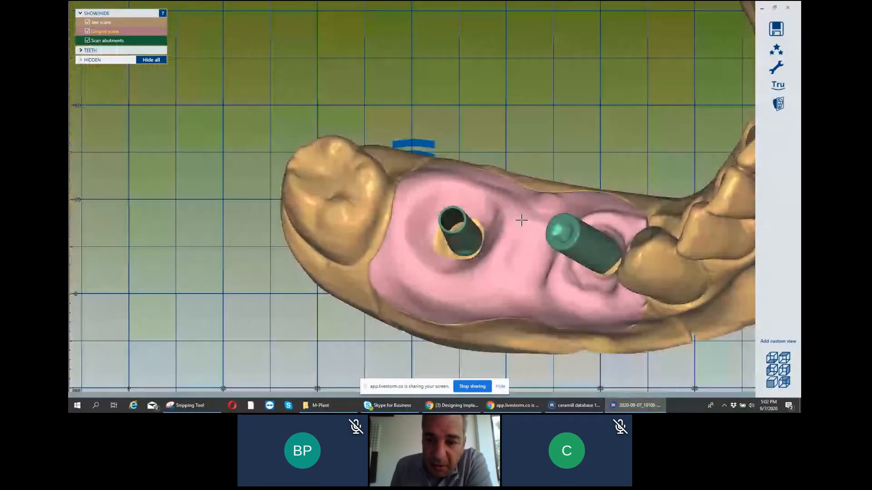
{"action": "right_click_drag", "start_coordinate": [521, 220], "coordinate": [553, 274]}
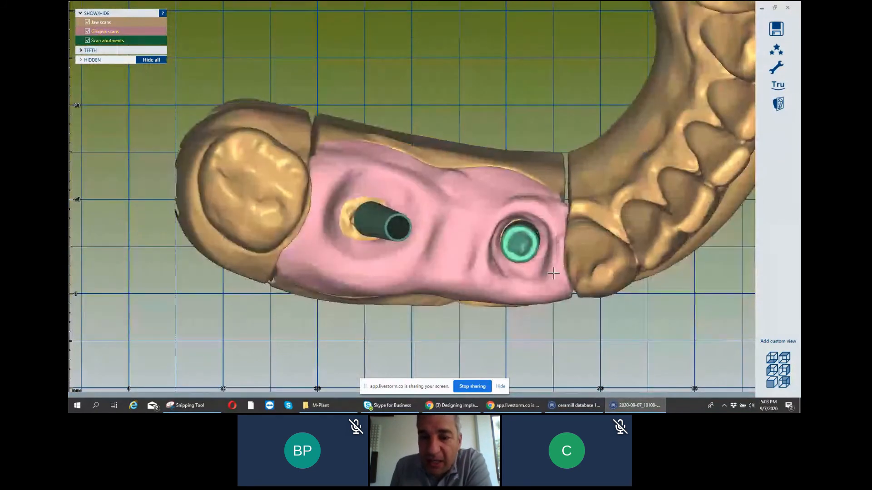
{"action": "scroll", "coordinate": [551, 271], "scroll_direction": "up", "scroll_amount": 3}
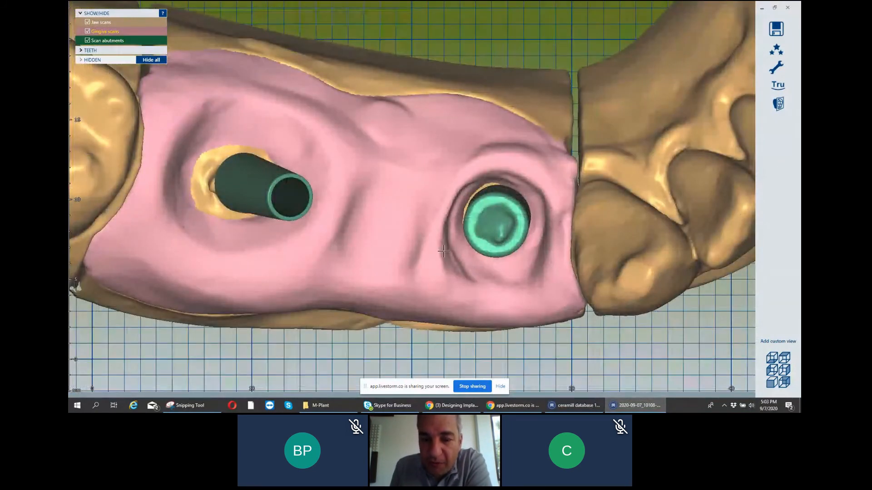
Open Free-Form Scan Data for the gingiva mesh, choose Smooth/Flatten and hide the scan abutments.
{"action": "right_click_drag", "start_coordinate": [456, 258], "coordinate": [403, 230]}
{"action": "right_click", "coordinate": [398, 233]}
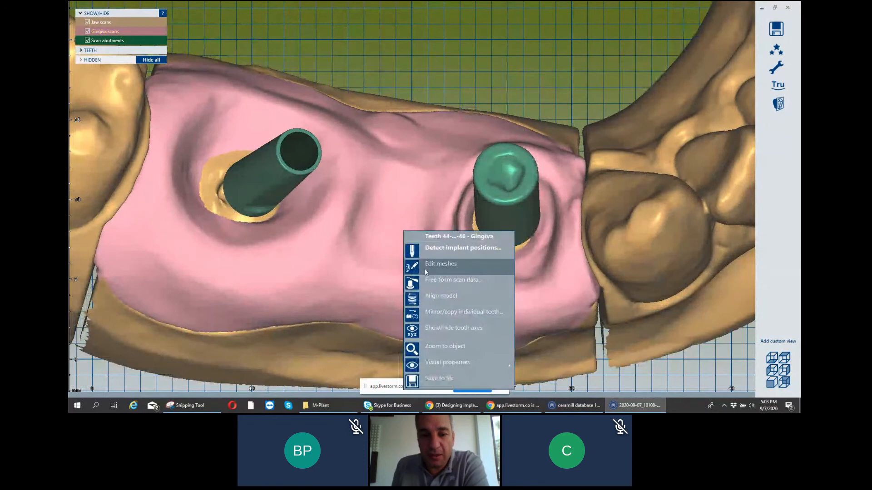
{"action": "left_click", "coordinate": [450, 281]}
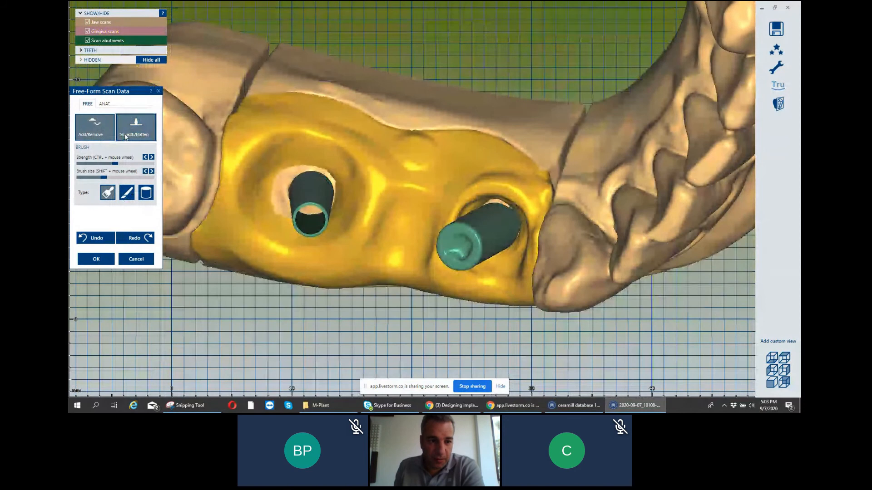
{"action": "left_click", "coordinate": [125, 136]}
{"action": "scroll", "coordinate": [267, 238], "scroll_direction": "up", "scroll_amount": 3}
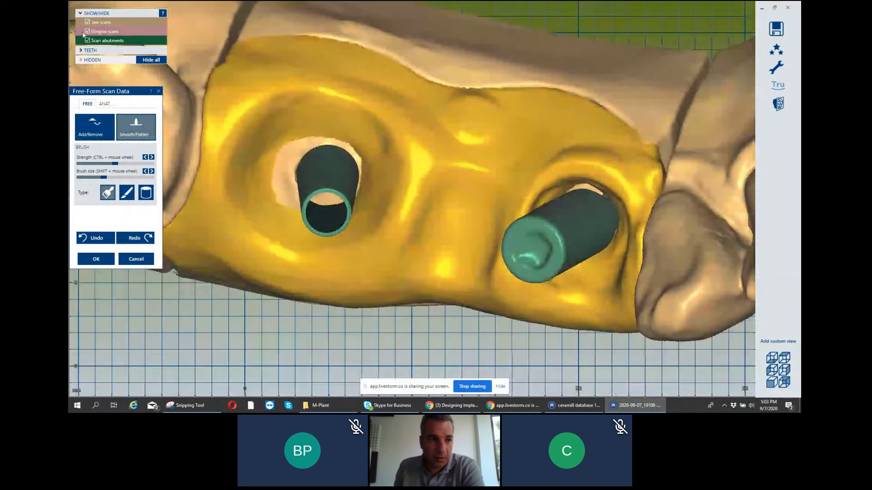
{"action": "left_click", "coordinate": [88, 40]}
{"action": "scroll", "coordinate": [550, 228], "scroll_direction": "down", "scroll_amount": 2}
{"action": "scroll", "coordinate": [547, 228], "scroll_direction": "up", "scroll_amount": 5}
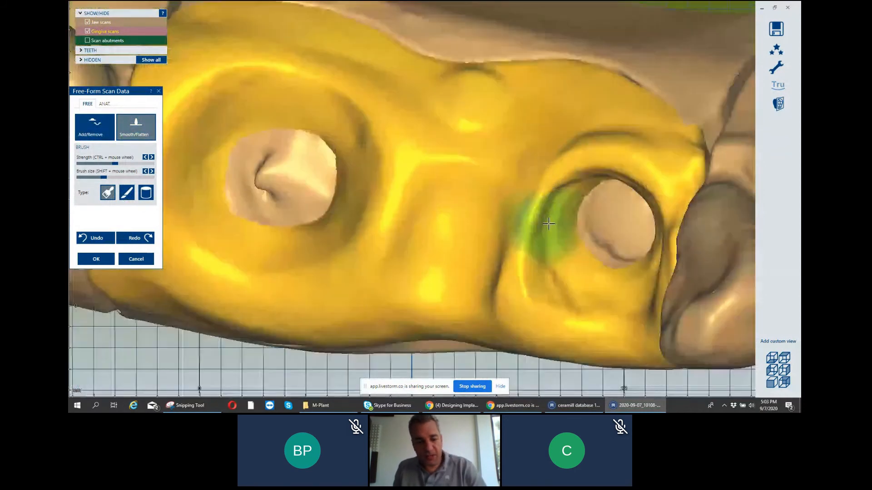
Reduce the brush size and smooth the gingiva surface around the opening at the 44 implant site.
{"action": "scroll", "coordinate": [548, 233], "scroll_direction": "down", "scroll_amount": 4, "text": "shift"}
{"action": "mouse_move", "coordinate": [556, 261]}
{"action": "left_mouse_down"}
{"action": "mouse_move", "coordinate": [561, 288]}
{"action": "mouse_move", "coordinate": [543, 230]}
{"action": "mouse_move", "coordinate": [578, 314]}
{"action": "left_mouse_up"}
{"action": "scroll", "coordinate": [563, 282], "scroll_direction": "down", "scroll_amount": 2}
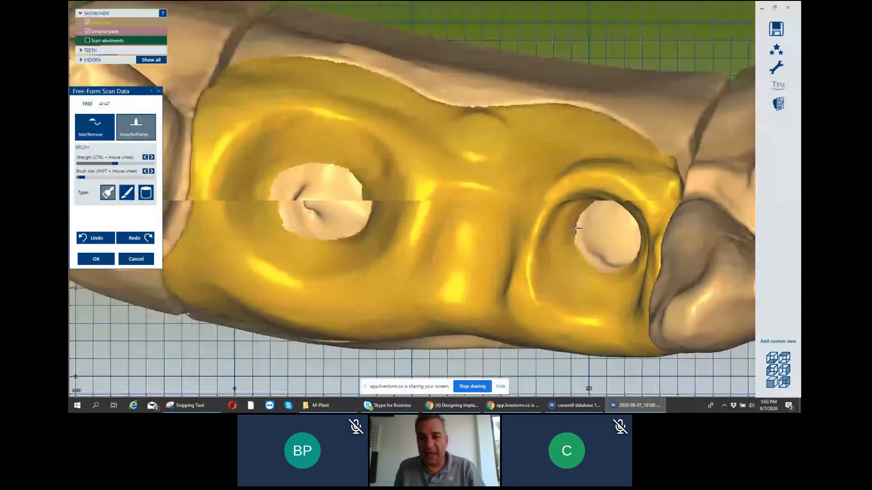
{"action": "right_click_drag", "start_coordinate": [576, 227], "coordinate": [620, 190]}
{"action": "mouse_move", "coordinate": [620, 190]}
{"action": "left_mouse_down"}
{"action": "mouse_move", "coordinate": [607, 179]}
{"action": "mouse_move", "coordinate": [627, 173]}
{"action": "mouse_move", "coordinate": [660, 222]}
{"action": "mouse_move", "coordinate": [654, 252]}
{"action": "mouse_move", "coordinate": [670, 221]}
{"action": "mouse_move", "coordinate": [662, 213]}
{"action": "left_mouse_up"}
{"action": "mouse_move", "coordinate": [661, 214]}
{"action": "right_mouse_down"}
{"action": "mouse_move", "coordinate": [641, 203]}
{"action": "mouse_move", "coordinate": [523, 192]}
{"action": "right_mouse_up"}
{"action": "mouse_move", "coordinate": [523, 192]}
{"action": "left_mouse_down"}
{"action": "mouse_move", "coordinate": [510, 242]}
{"action": "mouse_move", "coordinate": [544, 201]}
{"action": "left_mouse_up"}
{"action": "scroll", "coordinate": [536, 207], "scroll_direction": "down", "scroll_amount": 2}
Examine the smoothed gingiva contour around the 44 opening and compare it with the opening at 46.
{"action": "right_click_drag", "start_coordinate": [536, 207], "coordinate": [481, 195]}
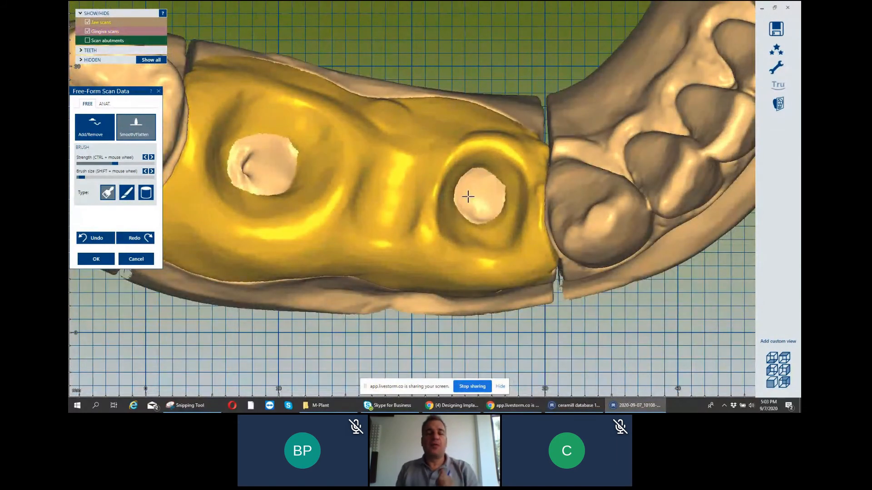
{"action": "scroll", "coordinate": [469, 196], "scroll_direction": "up", "scroll_amount": 3}
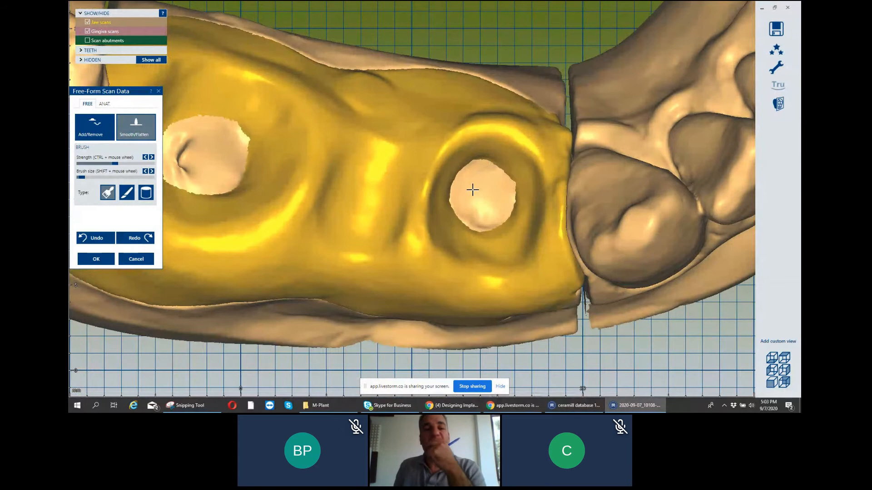
{"action": "scroll", "coordinate": [472, 190], "scroll_direction": "down", "scroll_amount": 2}
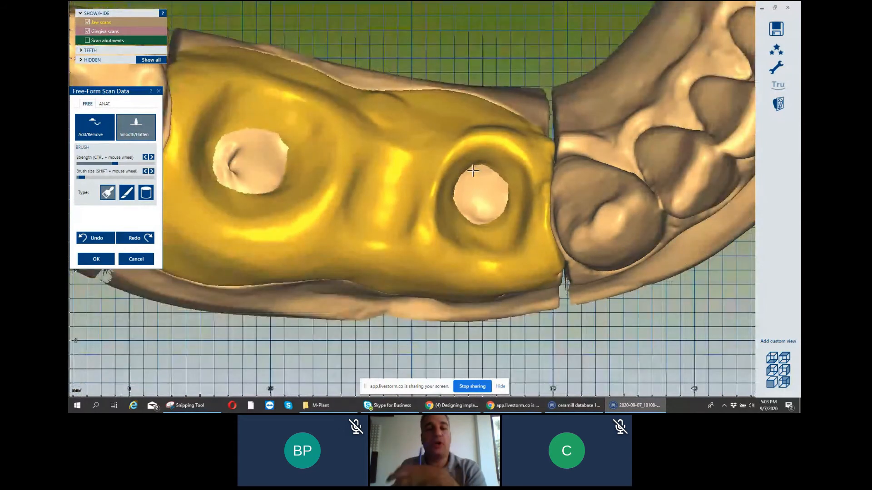
{"action": "scroll", "coordinate": [454, 170], "scroll_direction": "down", "scroll_amount": 2}
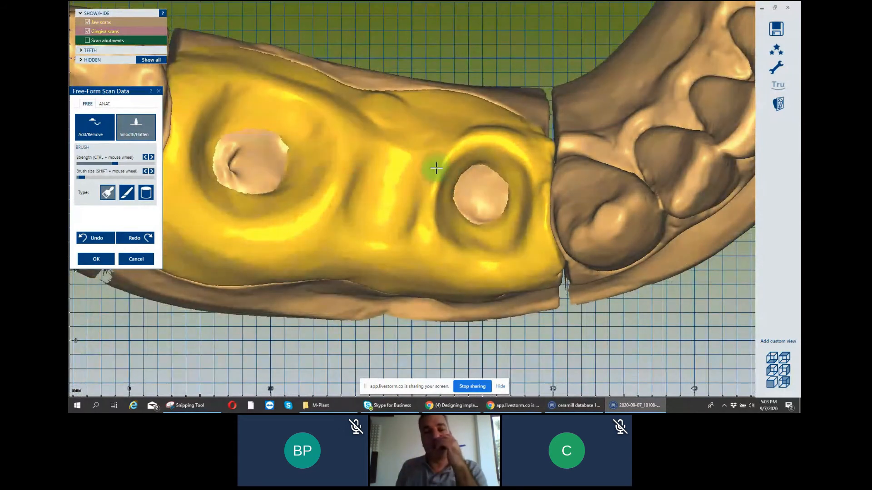
{"action": "scroll", "coordinate": [435, 168], "scroll_direction": "down", "scroll_amount": 2}
{"action": "right_click_drag", "start_coordinate": [435, 168], "coordinate": [483, 193]}
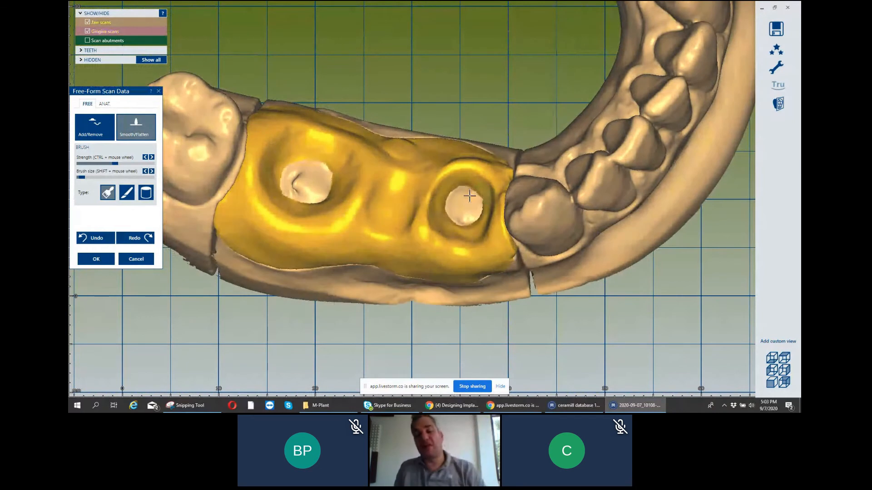
{"action": "scroll", "coordinate": [483, 193], "scroll_direction": "up", "scroll_amount": 5}
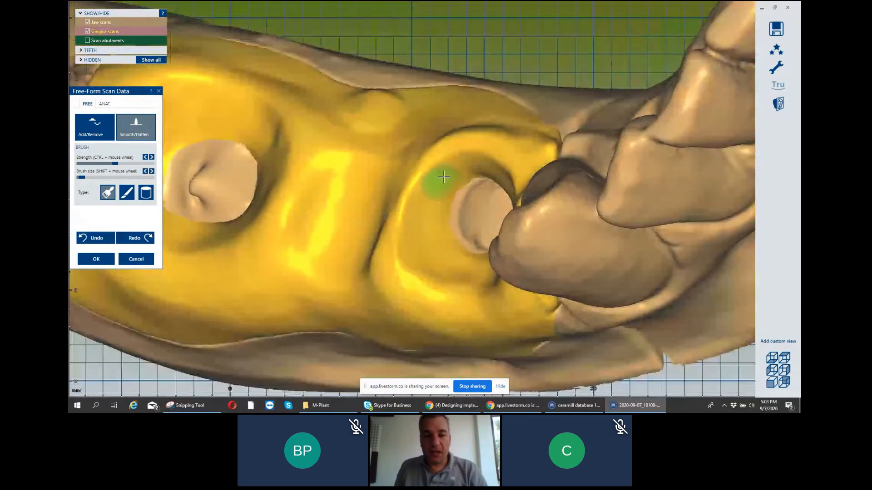
{"action": "scroll", "coordinate": [501, 184], "scroll_direction": "down", "scroll_amount": 3}
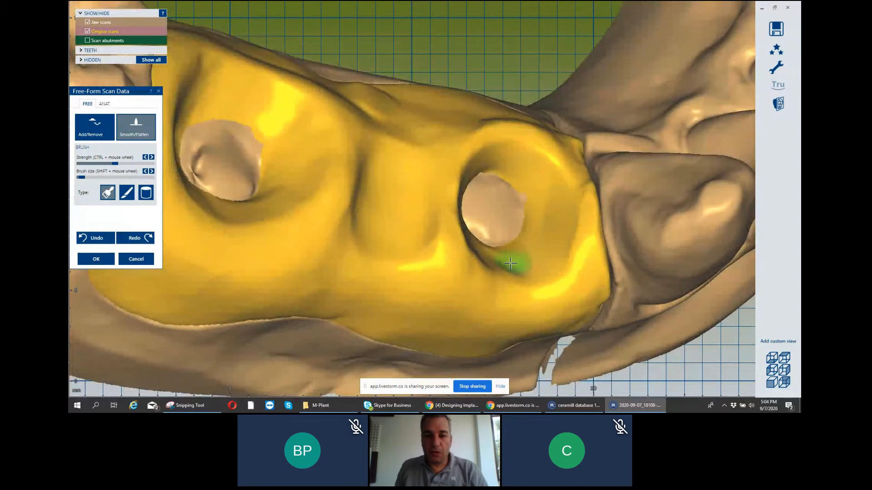
Check the smoothed gingiva around the 44 and 46 openings and accept the free-form changes.
{"action": "scroll", "coordinate": [455, 252], "scroll_direction": "up", "scroll_amount": 1}
{"action": "scroll", "coordinate": [454, 253], "scroll_direction": "down", "scroll_amount": 2}
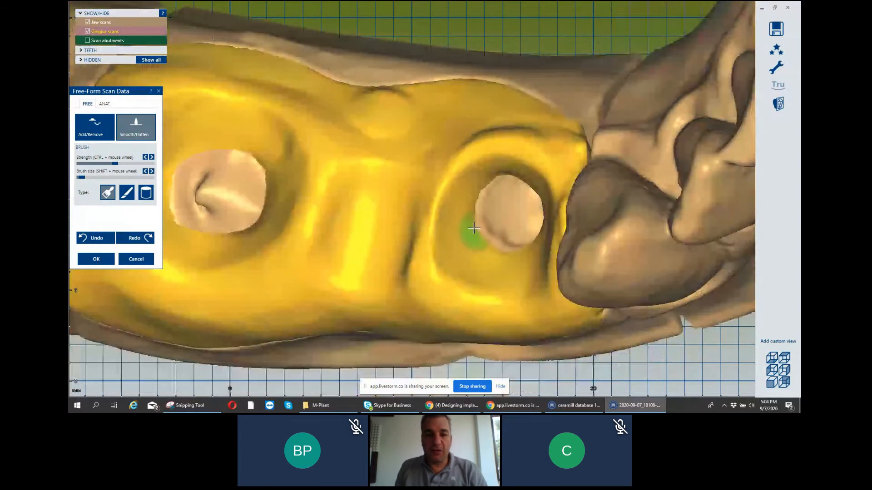
{"action": "right_click_drag", "start_coordinate": [478, 216], "coordinate": [443, 218]}
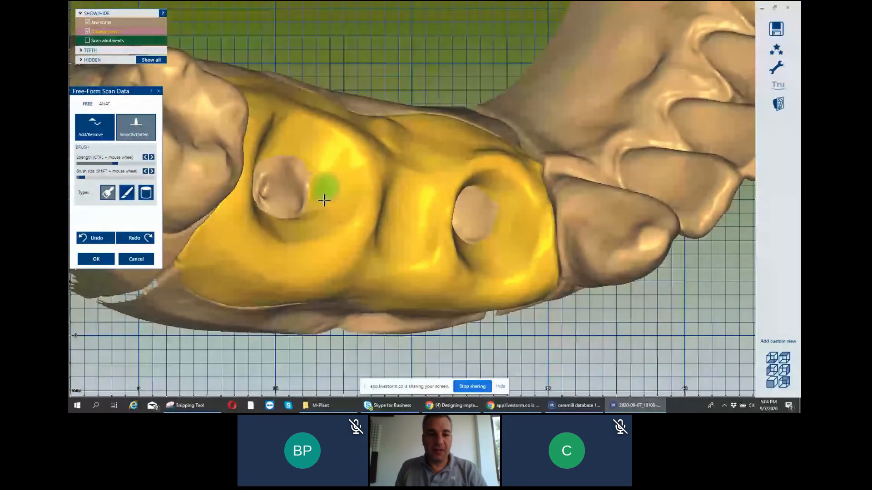
{"action": "scroll", "coordinate": [325, 200], "scroll_direction": "down", "scroll_amount": 2}
{"action": "right_click_drag", "start_coordinate": [324, 200], "coordinate": [294, 190]}
{"action": "left_click", "coordinate": [96, 258]}
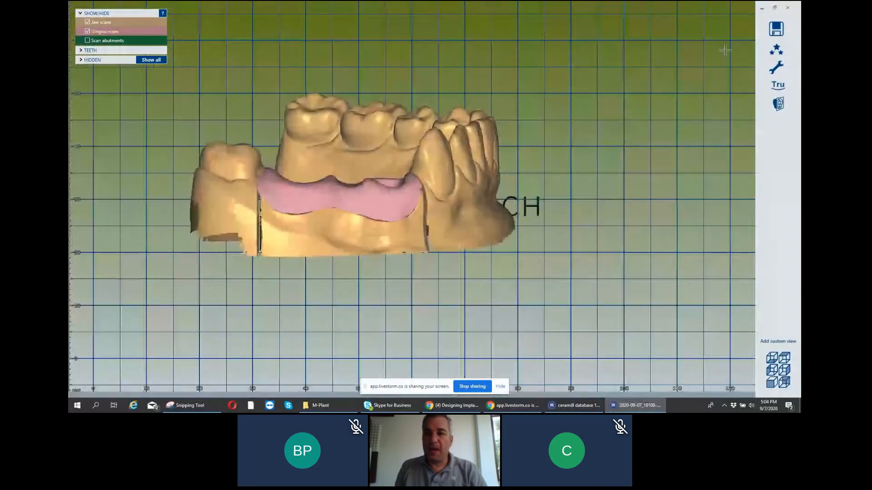
Return to the wizard and set the current occlusal view as the scan data orientation axis.
{"action": "left_click", "coordinate": [780, 54]}
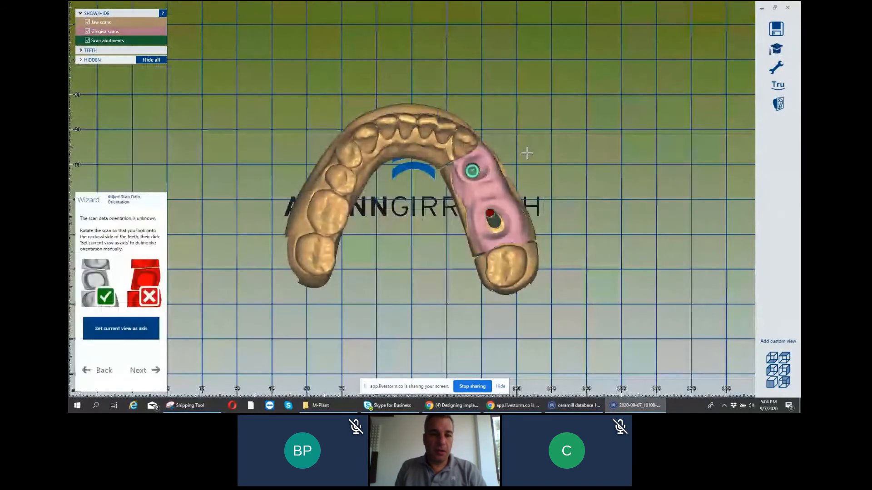
{"action": "left_click", "coordinate": [141, 334]}
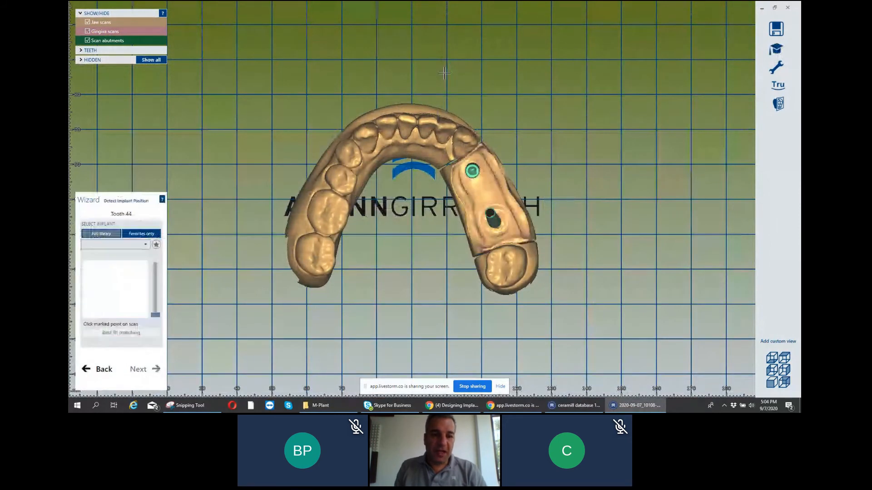
{"action": "scroll", "coordinate": [420, 114], "scroll_direction": "up", "scroll_amount": 2}
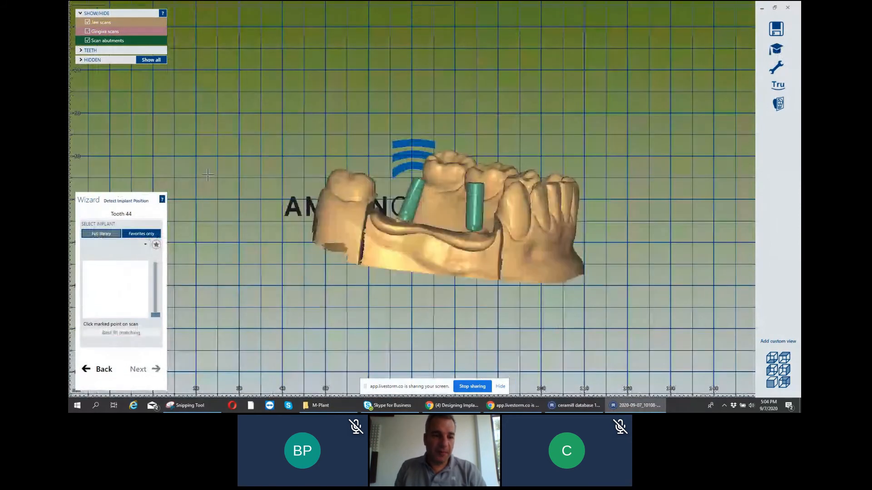
Browse the full implant library list for tooth 44 and examine both scan abutments from the buccal side.
{"action": "left_click", "coordinate": [145, 246]}
{"action": "scroll", "coordinate": [122, 295], "scroll_direction": "down", "scroll_amount": 10}
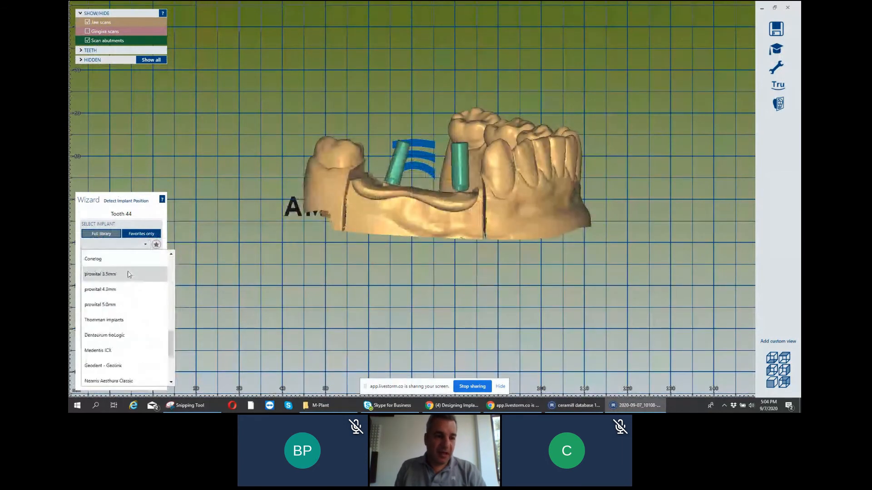
{"action": "scroll", "coordinate": [120, 297], "scroll_direction": "up", "scroll_amount": 10}
{"action": "left_click", "coordinate": [206, 249]}
{"action": "scroll", "coordinate": [251, 215], "scroll_direction": "up", "scroll_amount": 3}
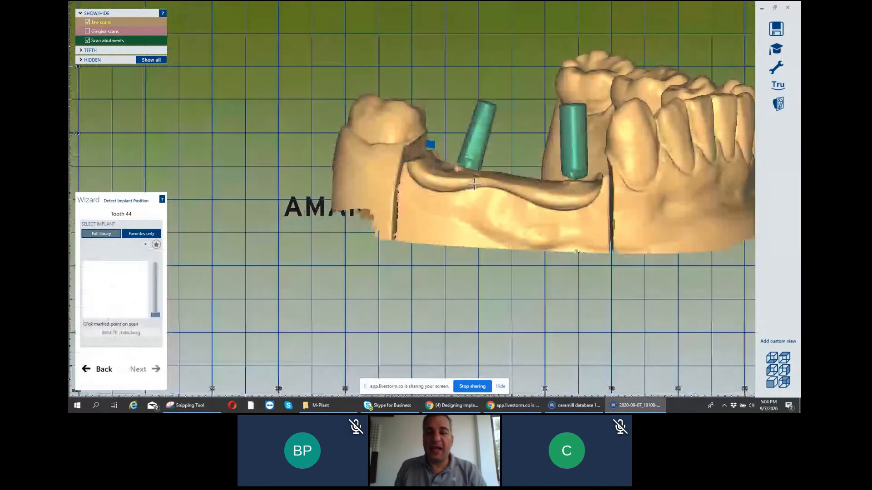
{"action": "scroll", "coordinate": [489, 159], "scroll_direction": "up", "scroll_amount": 2}
{"action": "middle_click_drag", "start_coordinate": [517, 134], "coordinate": [383, 157]}
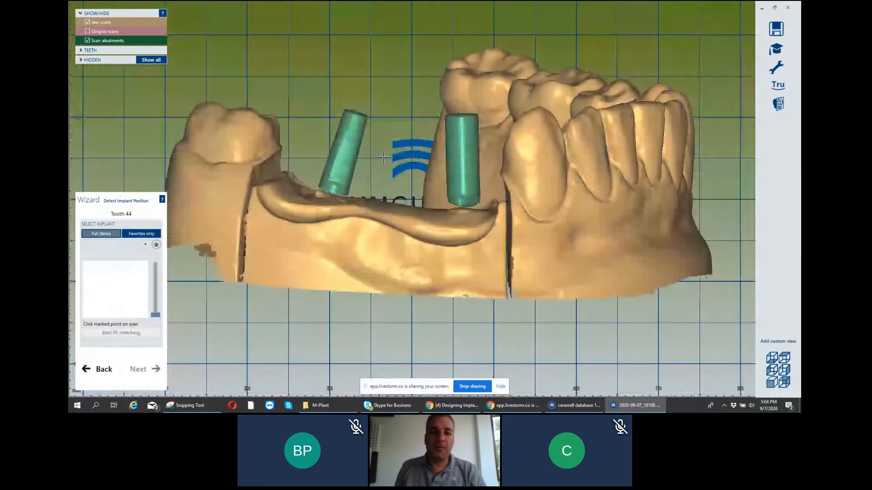
{"action": "right_click_drag", "start_coordinate": [384, 157], "coordinate": [383, 157]}
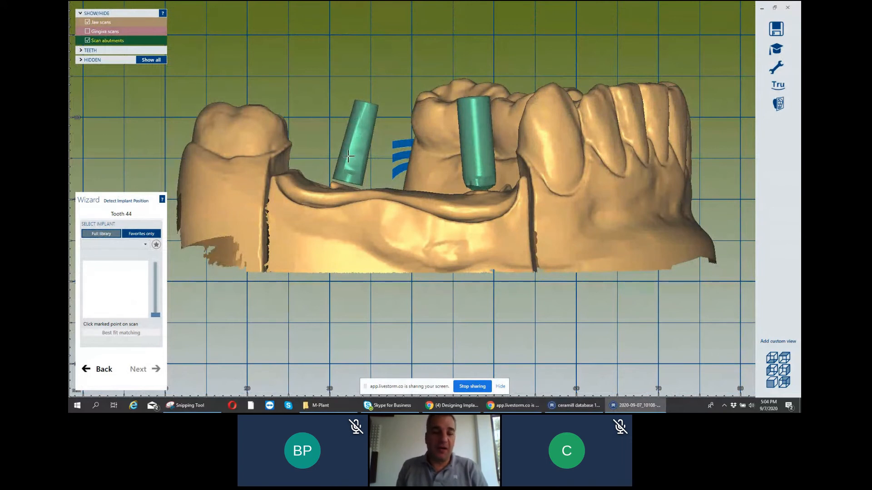
{"action": "scroll", "coordinate": [347, 156], "scroll_direction": "down", "scroll_amount": 2}
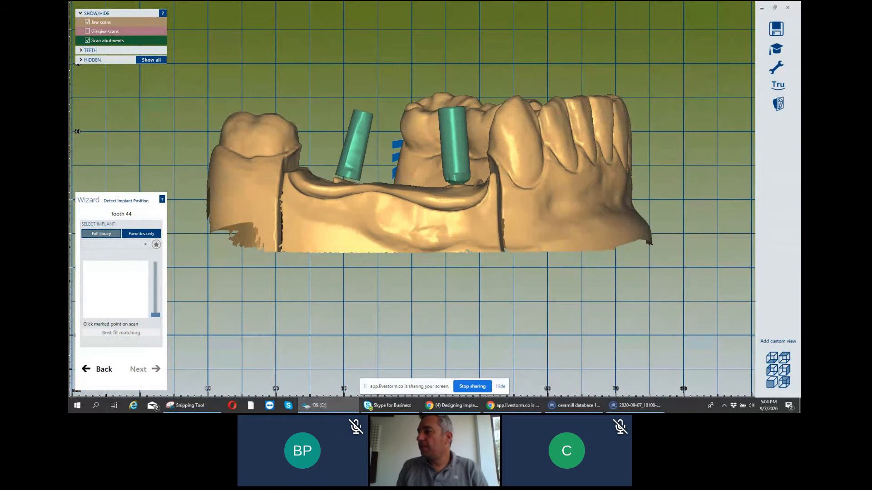
Switch to File Explorer and look through the implant libraries in C:\Program Files\Ceramill Software\CAD\library\implant.
{"action": "left_click_drag", "start_coordinate": [871, 85], "coordinate": [503, 51]}
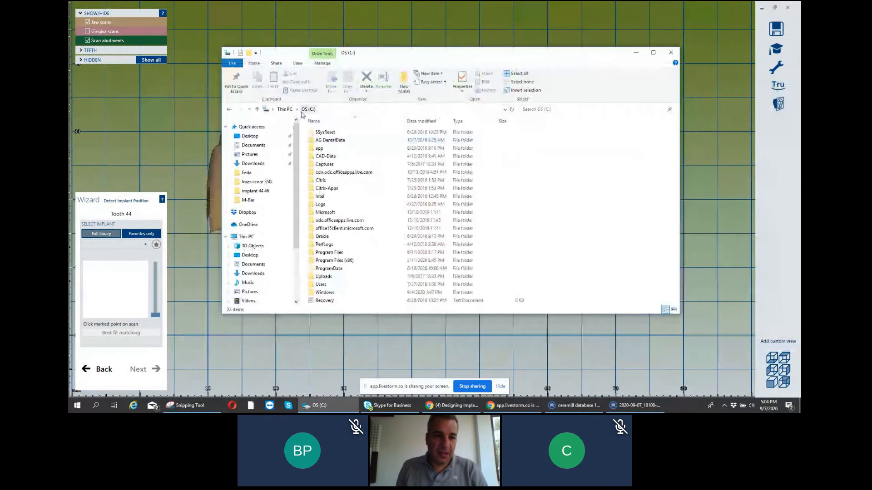
{"action": "double_click", "coordinate": [331, 252]}
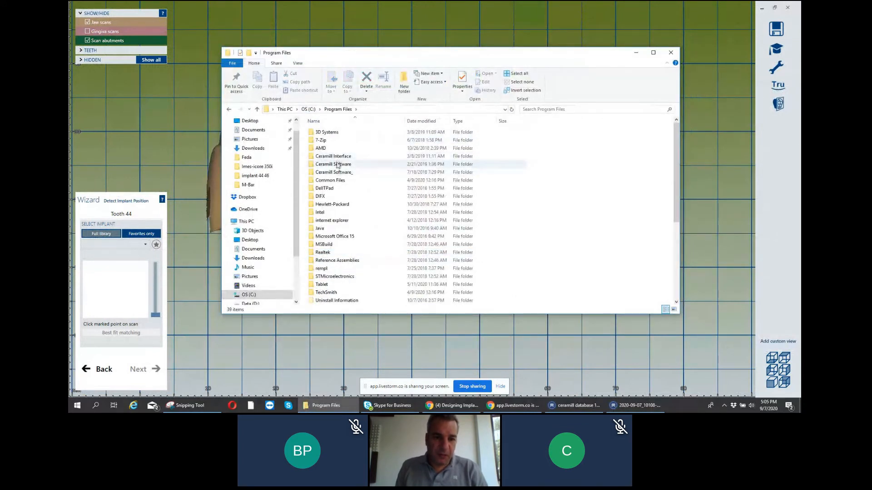
{"action": "double_click", "coordinate": [338, 165]}
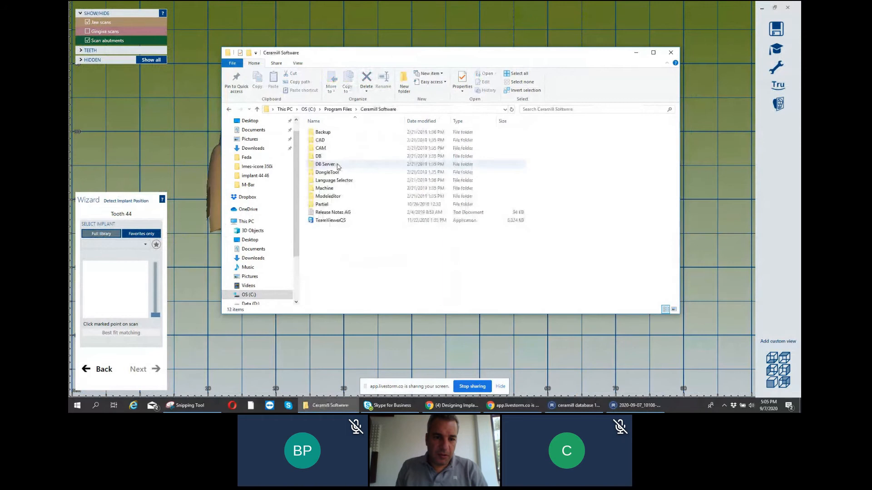
{"action": "double_click", "coordinate": [322, 140]}
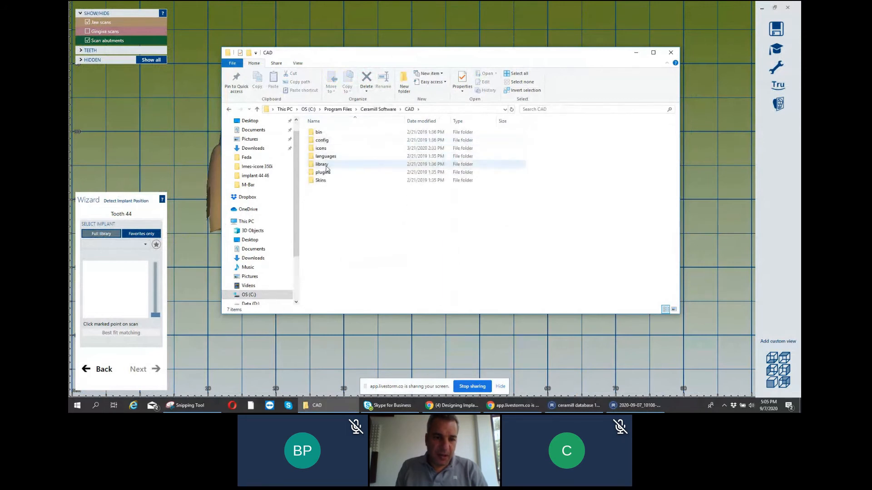
{"action": "double_click", "coordinate": [326, 165]}
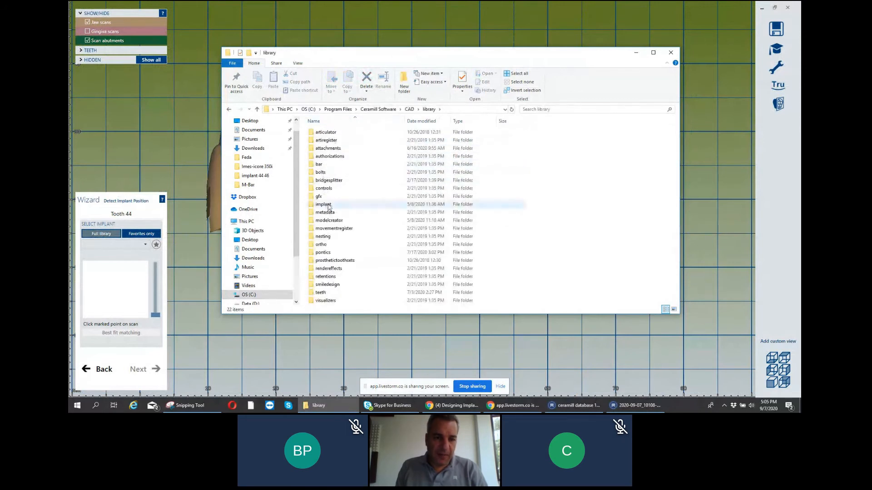
{"action": "double_click", "coordinate": [323, 205]}
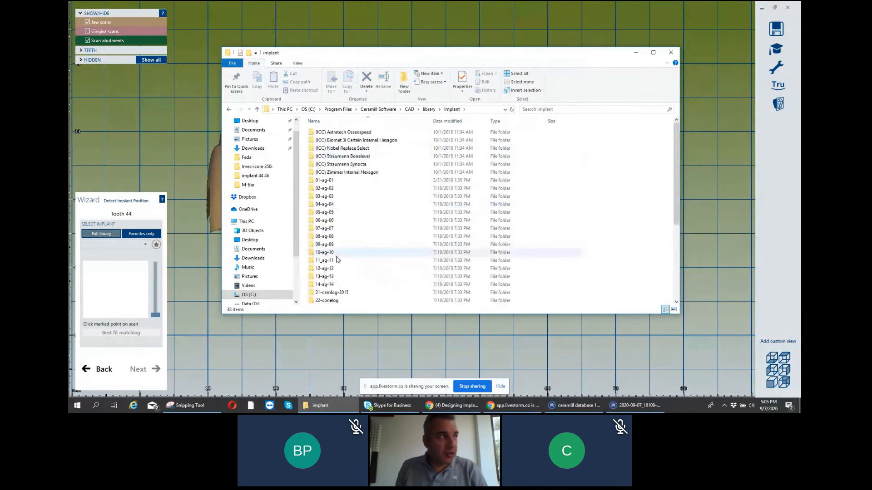
{"action": "scroll", "coordinate": [369, 213], "scroll_direction": "down", "scroll_amount": 5}
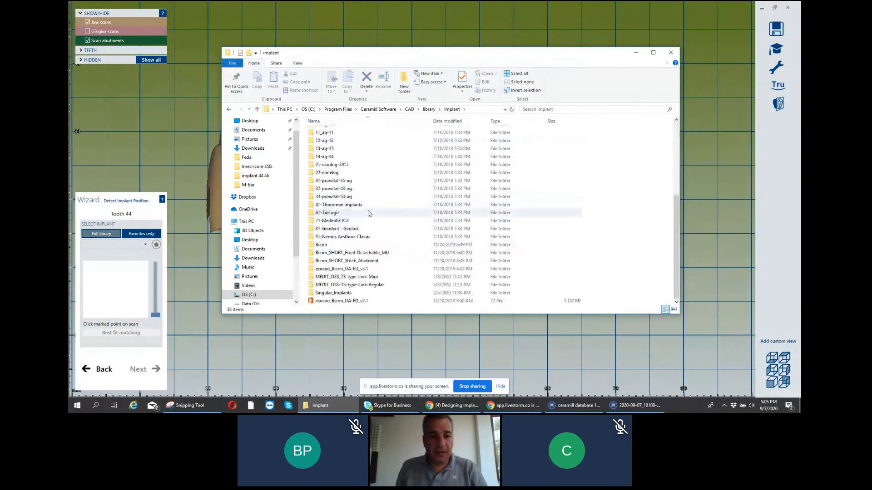
{"action": "scroll", "coordinate": [349, 196], "scroll_direction": "up", "scroll_amount": 5}
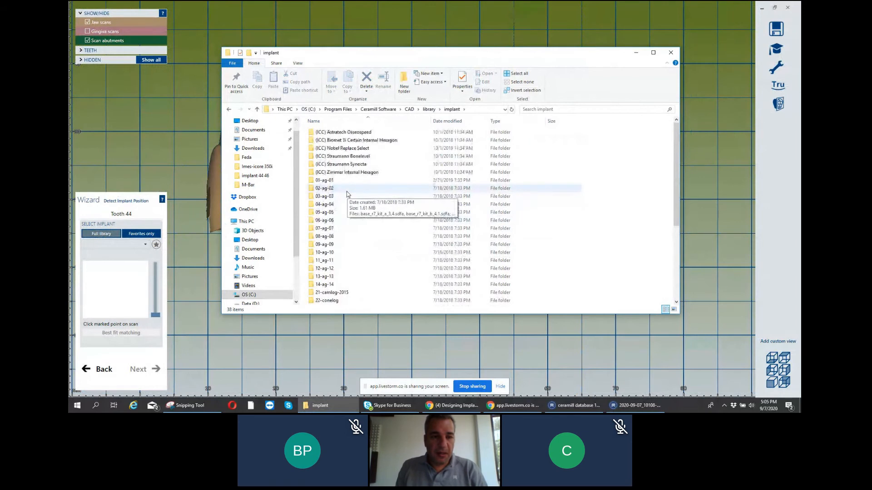
Examine the implants folder inside the library's modelcreator folder, and close the File Explorer window.
{"action": "left_click", "coordinate": [228, 109]}
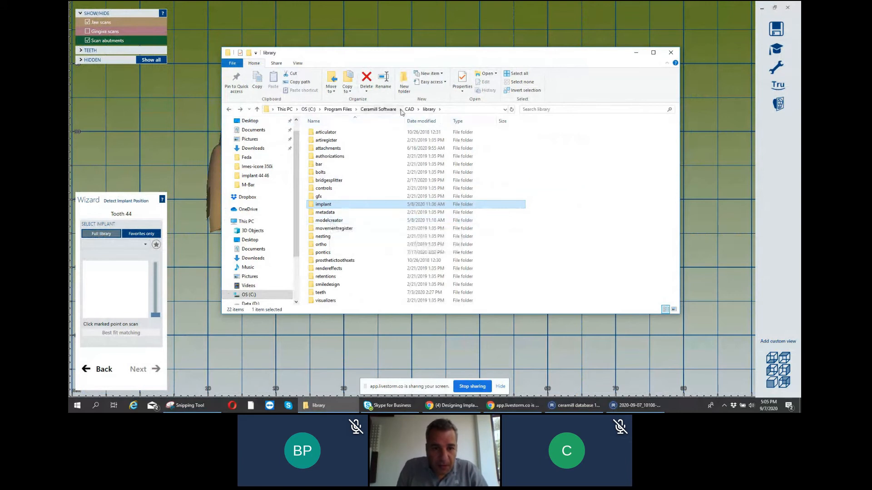
{"action": "double_click", "coordinate": [327, 222]}
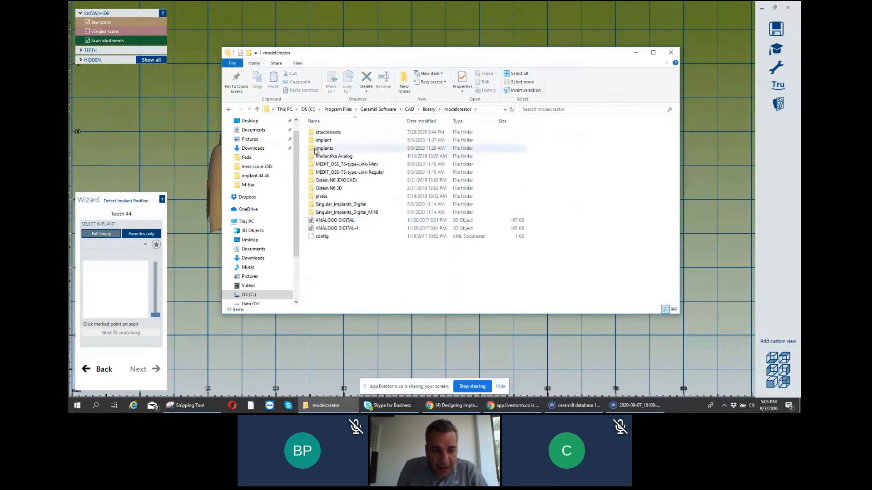
{"action": "mouse_move", "coordinate": [334, 151]}
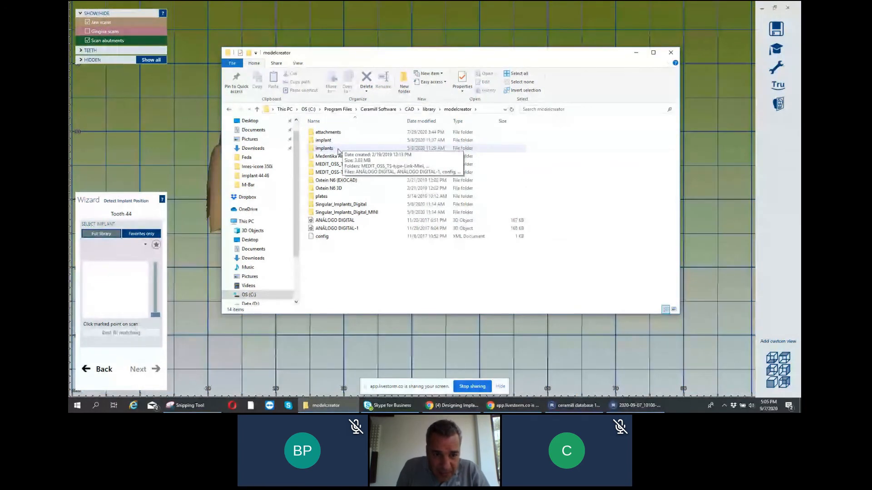
{"action": "double_click", "coordinate": [336, 149]}
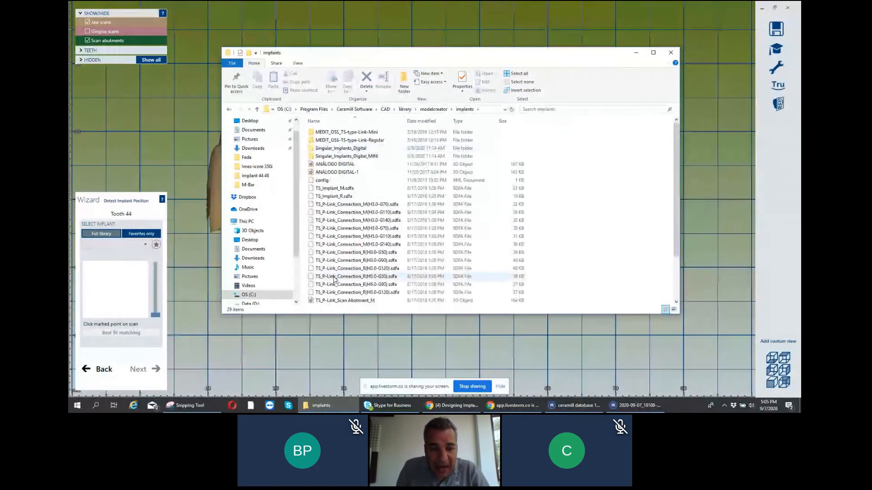
{"action": "scroll", "coordinate": [335, 278], "scroll_direction": "down", "scroll_amount": 2}
{"action": "scroll", "coordinate": [335, 278], "scroll_direction": "up", "scroll_amount": 2}
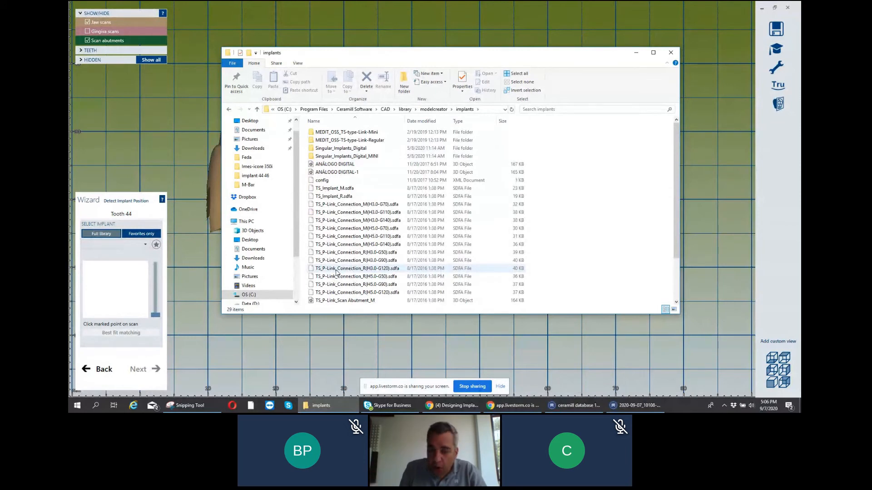
{"action": "left_click", "coordinate": [230, 110]}
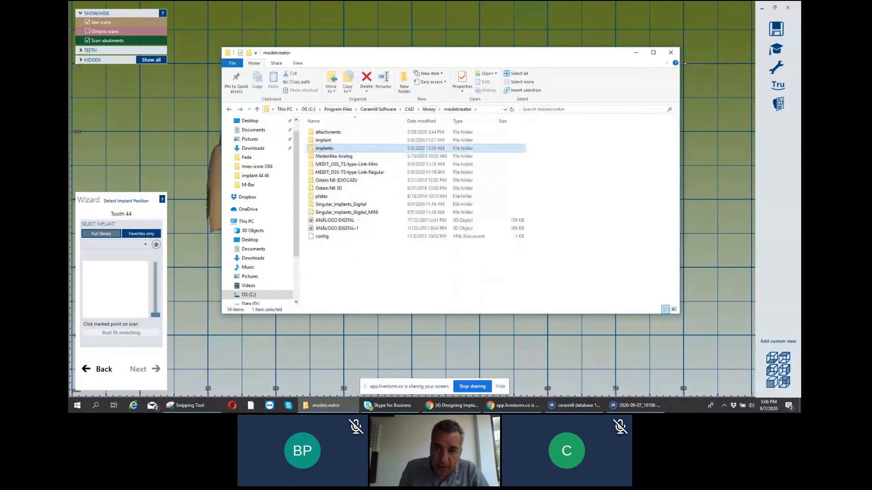
{"action": "left_click", "coordinate": [672, 54]}
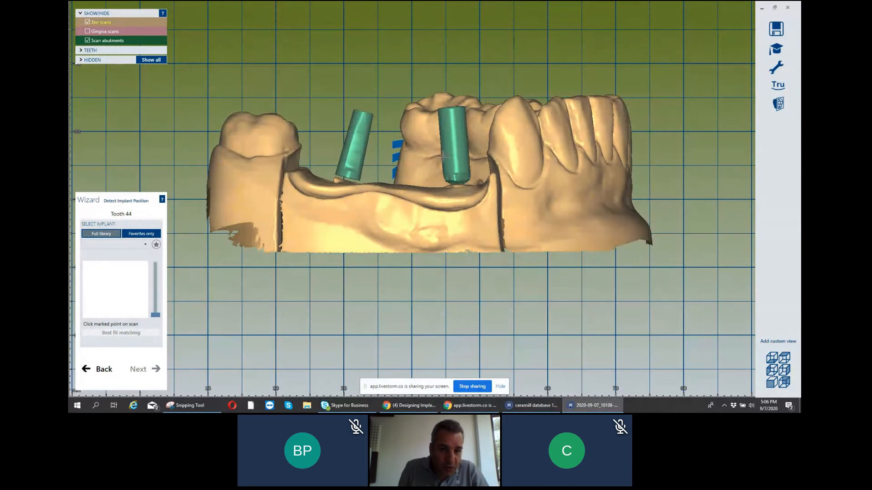
Choose the Amann Girrbach Range Three library with SR | Kit b | 4.1 /4.8 mm | RC for the tooth 44 implant.
{"action": "right_click_drag", "start_coordinate": [456, 148], "coordinate": [449, 132]}
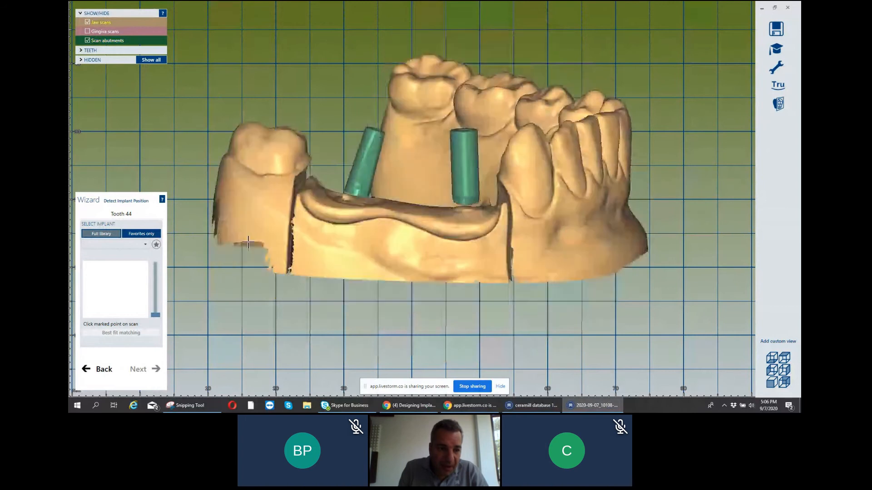
{"action": "left_click", "coordinate": [145, 246]}
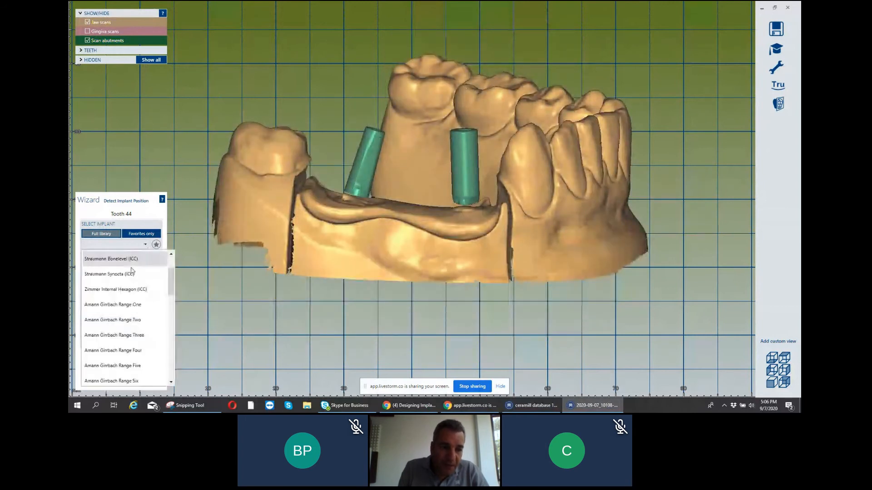
{"action": "left_click", "coordinate": [132, 335]}
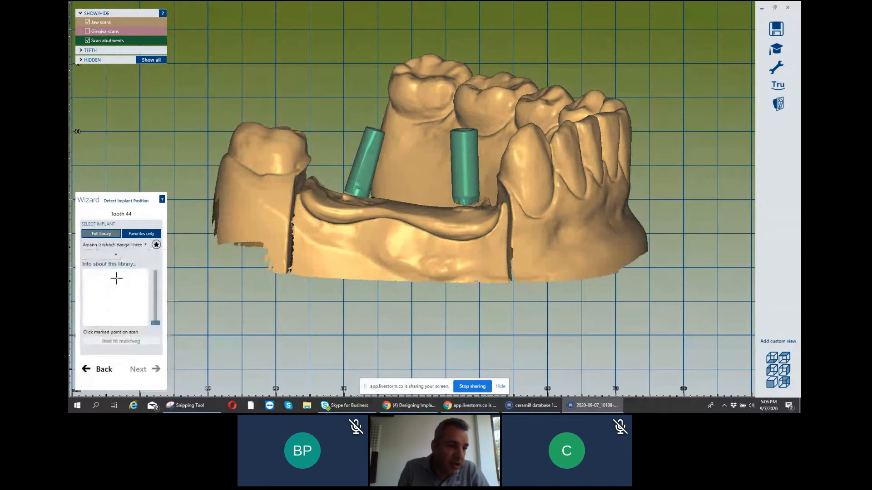
{"action": "left_click", "coordinate": [104, 255]}
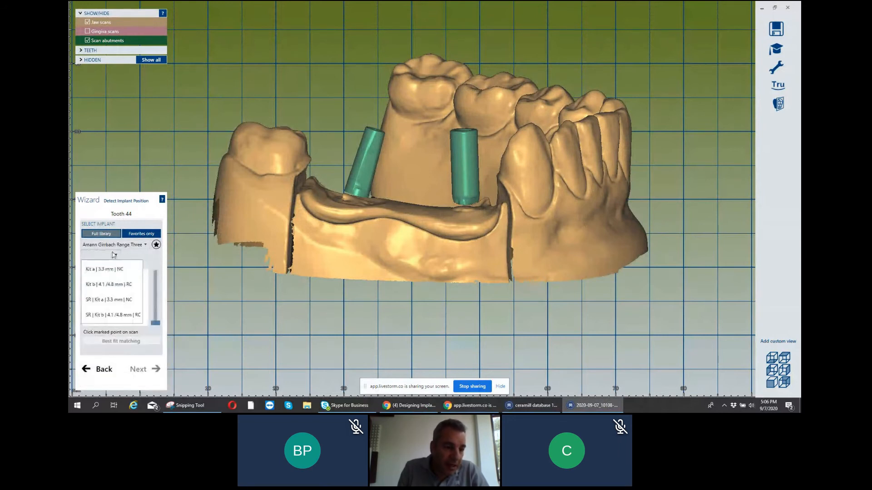
{"action": "left_click", "coordinate": [114, 316]}
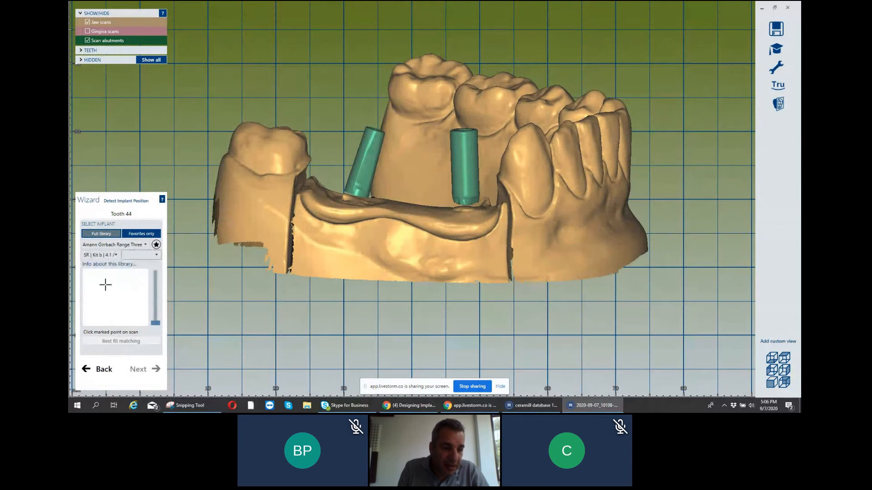
Select the 3.0mm variant of the chosen SR | Kit b implant for tooth 44.
{"action": "left_click", "coordinate": [470, 187]}
{"action": "scroll", "coordinate": [469, 187], "scroll_direction": "up", "scroll_amount": 2}
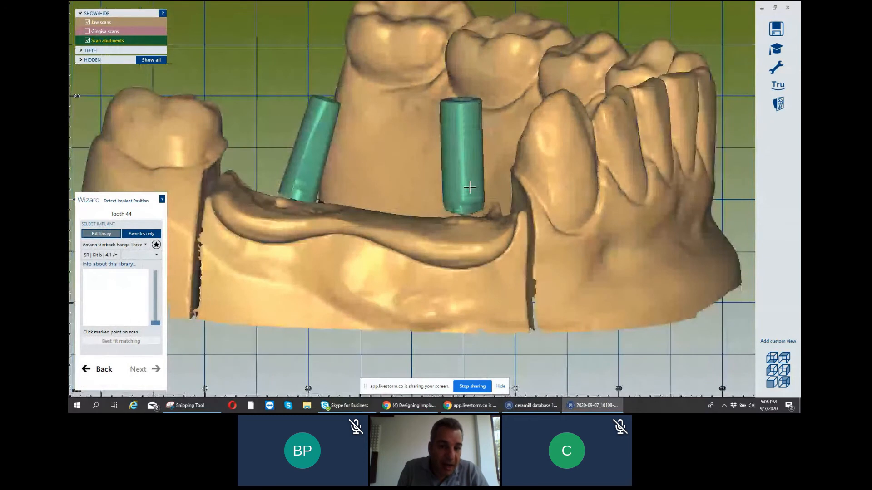
{"action": "scroll", "coordinate": [412, 199], "scroll_direction": "down", "scroll_amount": 1}
{"action": "left_click", "coordinate": [156, 255]}
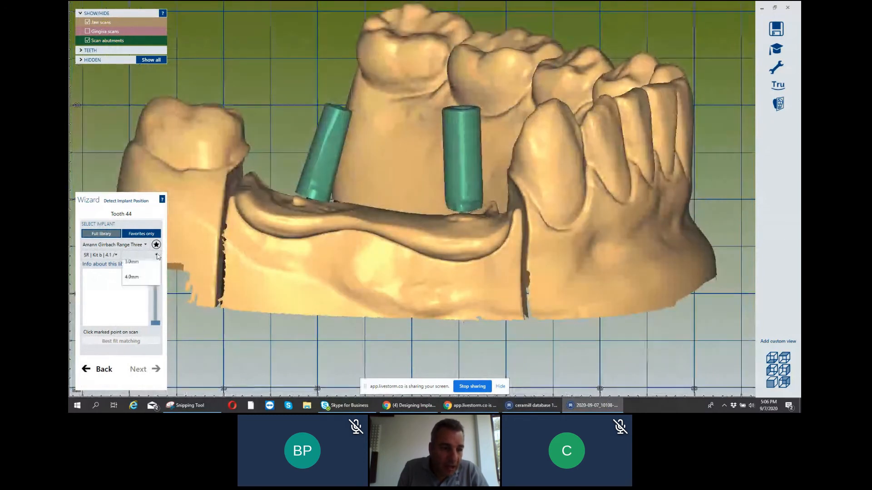
{"action": "left_click", "coordinate": [139, 272]}
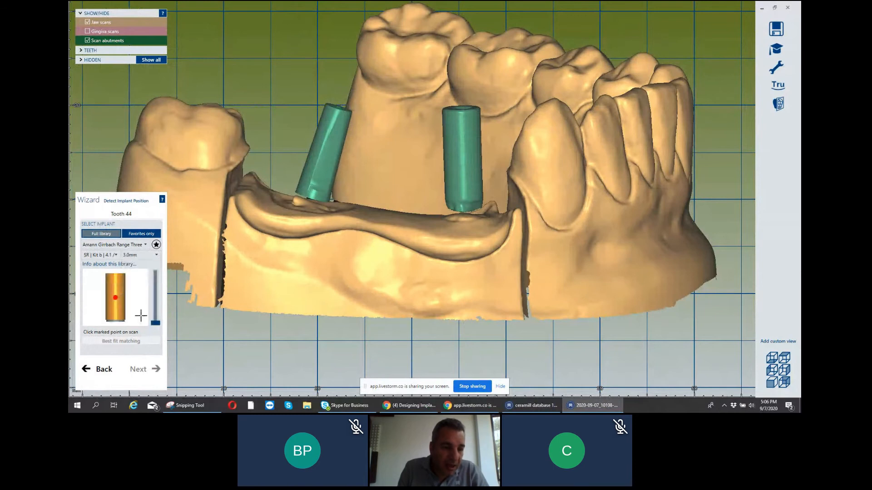
{"action": "right_click_drag", "start_coordinate": [365, 181], "coordinate": [450, 152]}
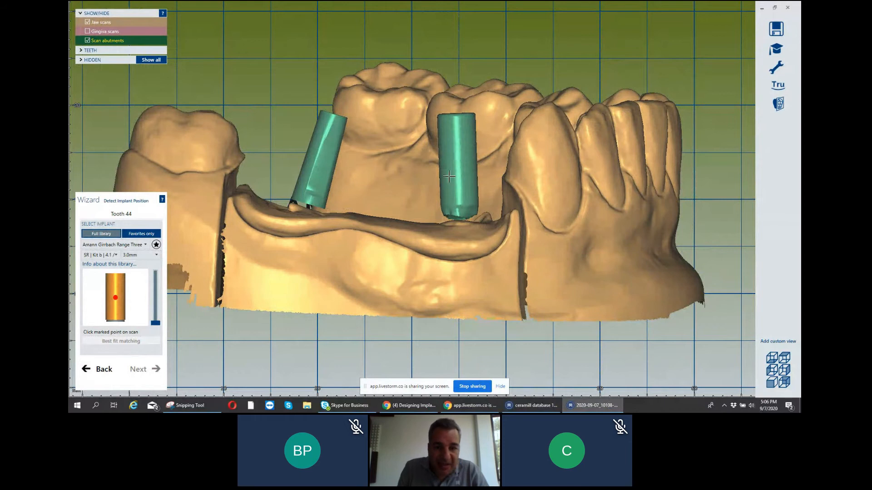
Crop a little off the lower end of the library scan body used for matching the tooth 44 implant.
{"action": "scroll", "coordinate": [450, 175], "scroll_direction": "up", "scroll_amount": 2}
{"action": "scroll", "coordinate": [448, 177], "scroll_direction": "up", "scroll_amount": 3}
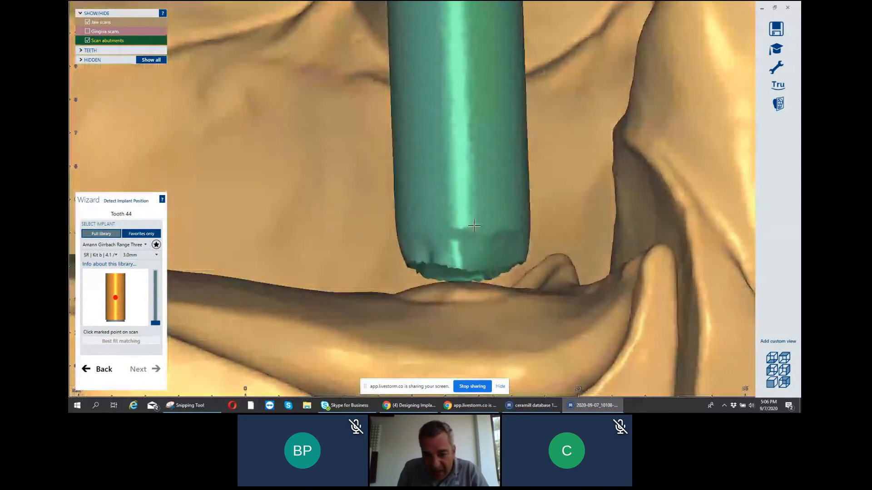
{"action": "scroll", "coordinate": [360, 234], "scroll_direction": "up", "scroll_amount": 1}
{"action": "scroll", "coordinate": [390, 234], "scroll_direction": "down", "scroll_amount": 2}
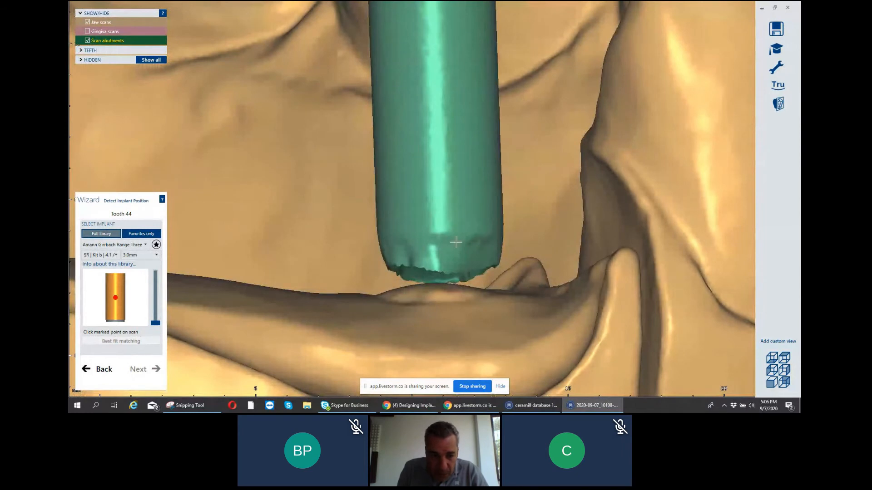
{"action": "scroll", "coordinate": [455, 242], "scroll_direction": "down", "scroll_amount": 1}
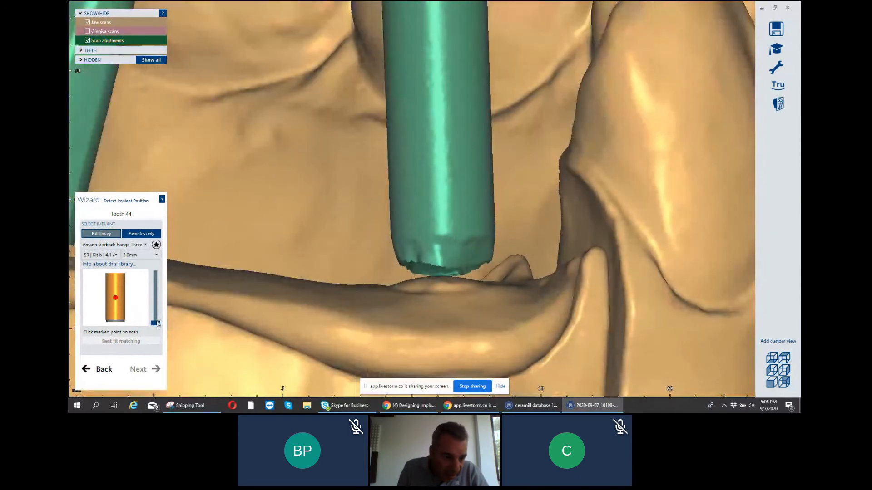
{"action": "mouse_move", "coordinate": [157, 323]}
{"action": "left_mouse_down"}
{"action": "mouse_move", "coordinate": [155, 306]}
{"action": "mouse_move", "coordinate": [156, 320]}
{"action": "left_mouse_up"}
{"action": "scroll", "coordinate": [250, 286], "scroll_direction": "down", "scroll_amount": 2}
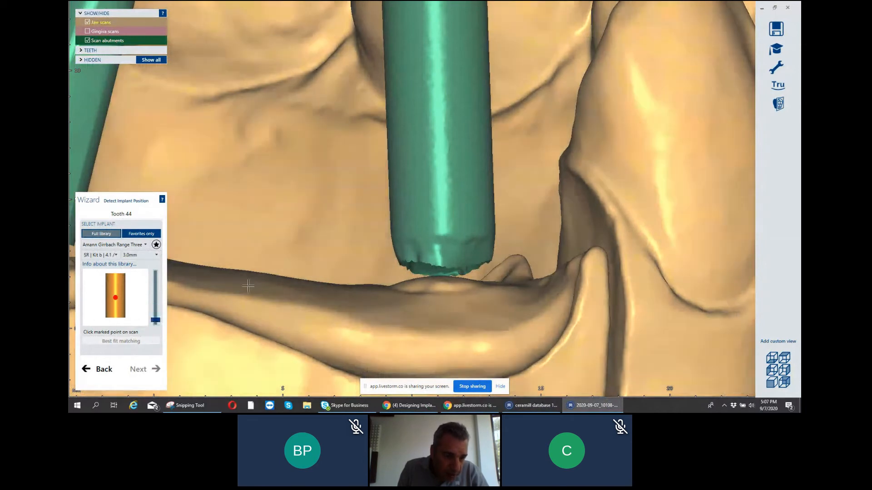
Mark the matching point on the tooth 44 scan abutment and run best fit matching.
{"action": "scroll", "coordinate": [401, 226], "scroll_direction": "down", "scroll_amount": 1}
{"action": "left_click", "coordinate": [422, 147]}
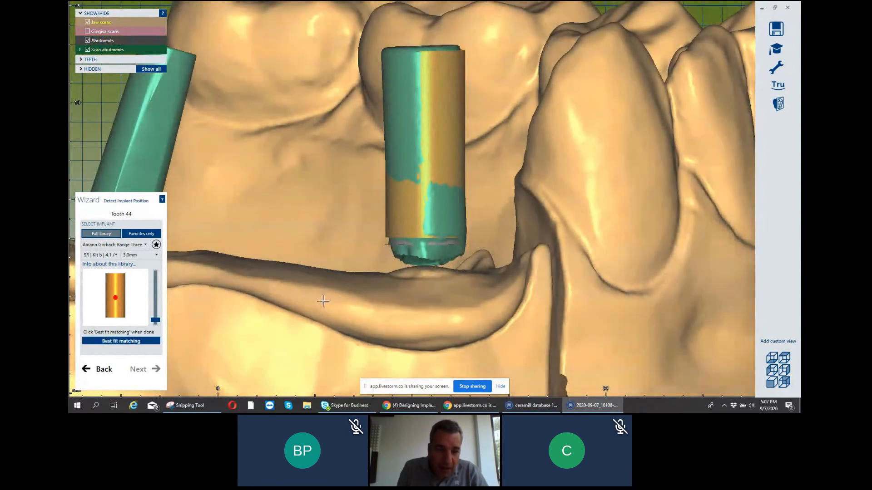
{"action": "left_click", "coordinate": [119, 341]}
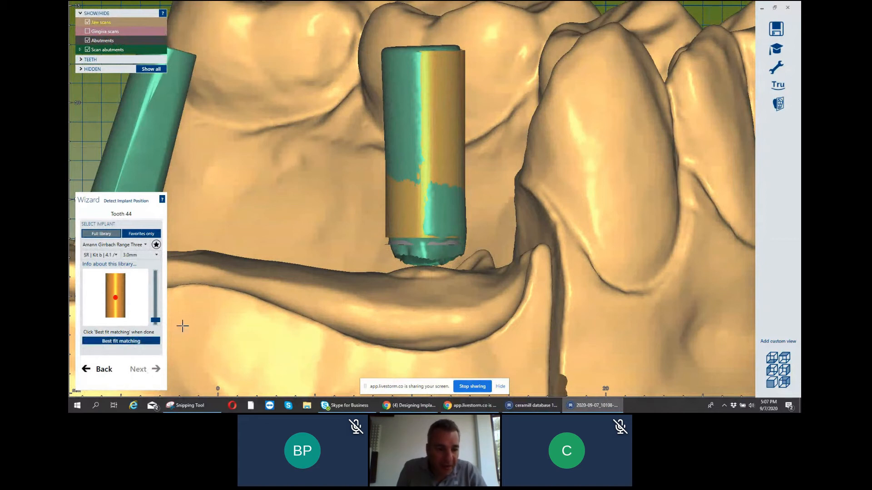
{"action": "left_click", "coordinate": [134, 341]}
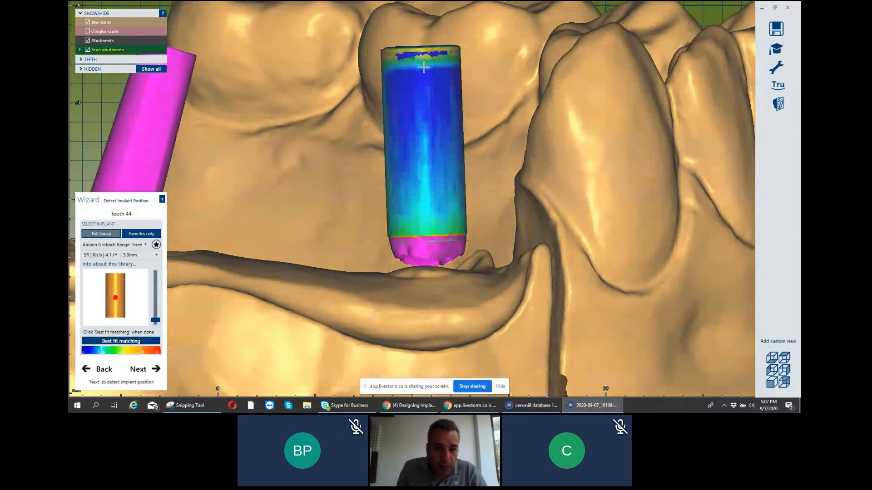
Check the color-coded fit on the tooth 44 scan abutment from several angles and continue to implant detection for tooth 46.
{"action": "scroll", "coordinate": [420, 104], "scroll_direction": "down", "scroll_amount": 2}
{"action": "scroll", "coordinate": [421, 104], "scroll_direction": "down", "scroll_amount": 2}
{"action": "right_click_drag", "start_coordinate": [420, 104], "coordinate": [432, 81]}
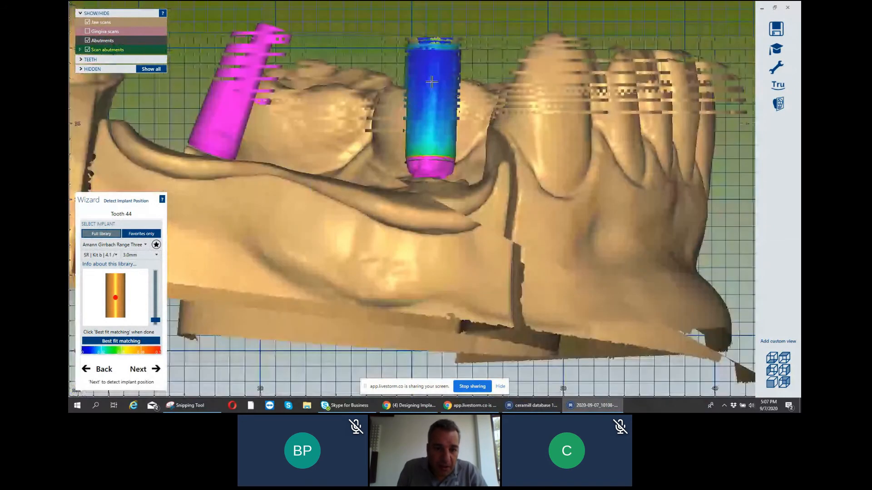
{"action": "scroll", "coordinate": [397, 104], "scroll_direction": "up", "scroll_amount": 3}
{"action": "scroll", "coordinate": [396, 104], "scroll_direction": "down", "scroll_amount": 2}
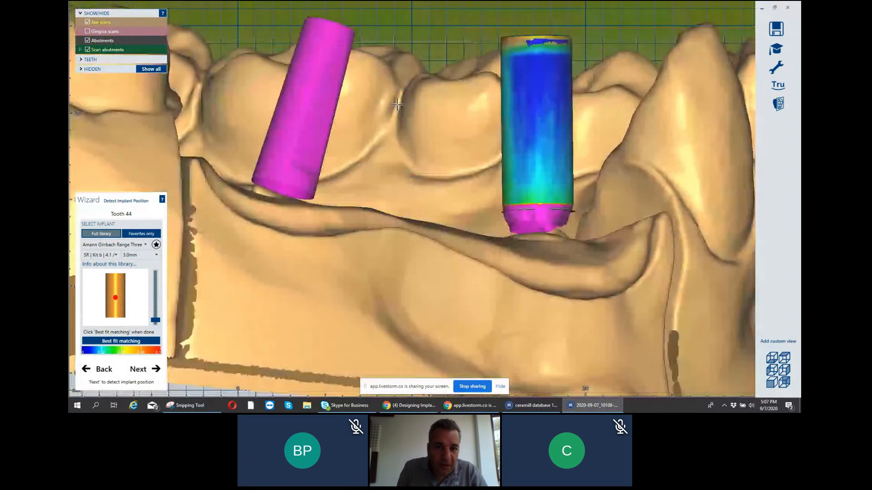
{"action": "right_click_drag", "start_coordinate": [397, 105], "coordinate": [393, 109]}
{"action": "scroll", "coordinate": [382, 198], "scroll_direction": "up", "scroll_amount": 2}
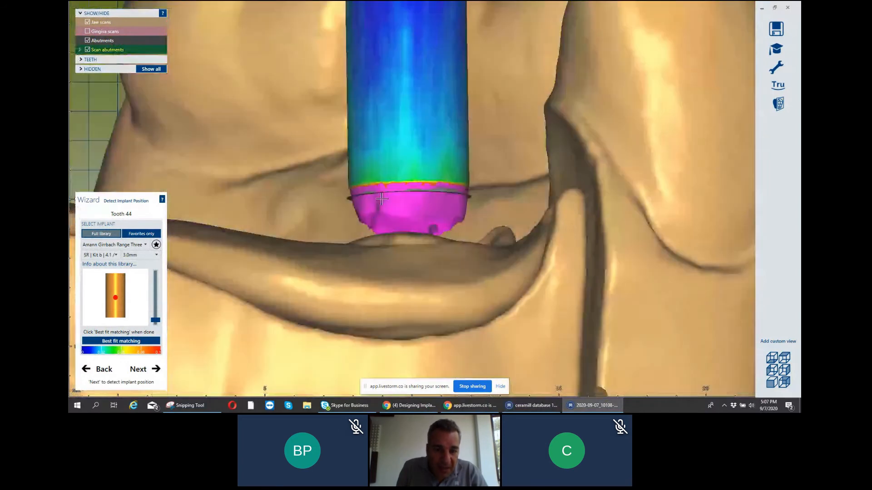
{"action": "scroll", "coordinate": [405, 198], "scroll_direction": "down", "scroll_amount": 2}
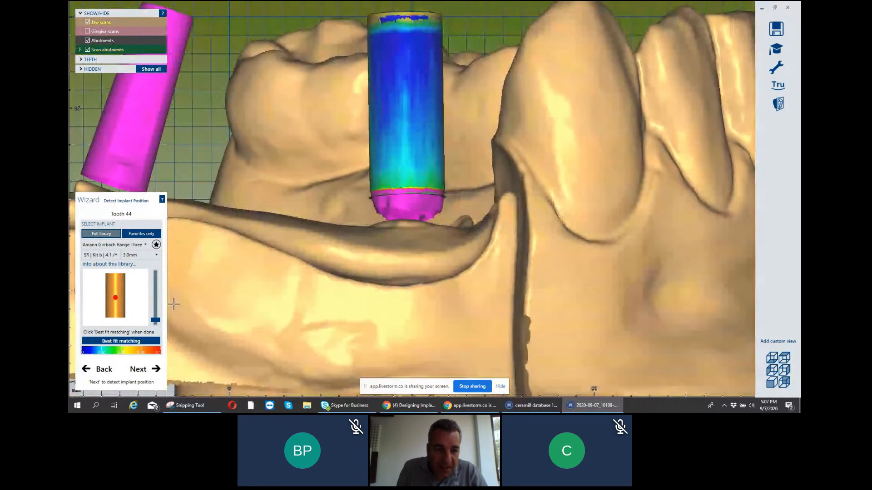
{"action": "scroll", "coordinate": [311, 221], "scroll_direction": "down", "scroll_amount": 1}
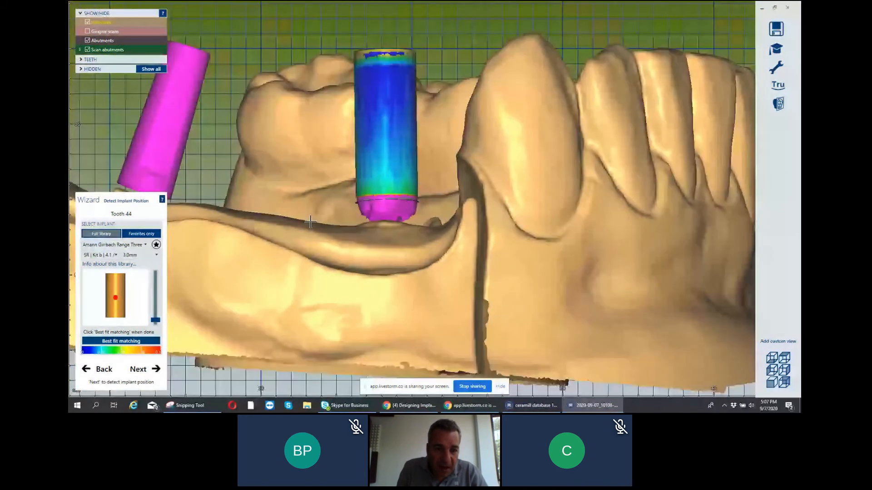
{"action": "right_click_drag", "start_coordinate": [310, 221], "coordinate": [278, 231]}
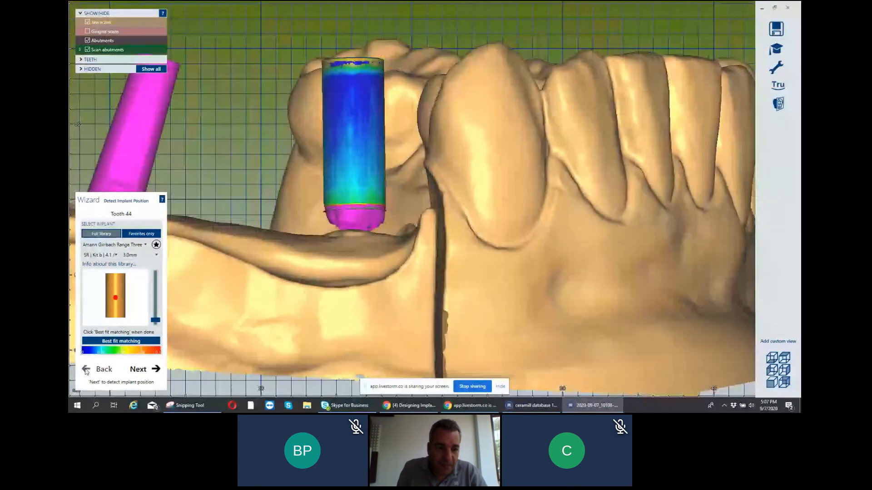
{"action": "left_click", "coordinate": [141, 371]}
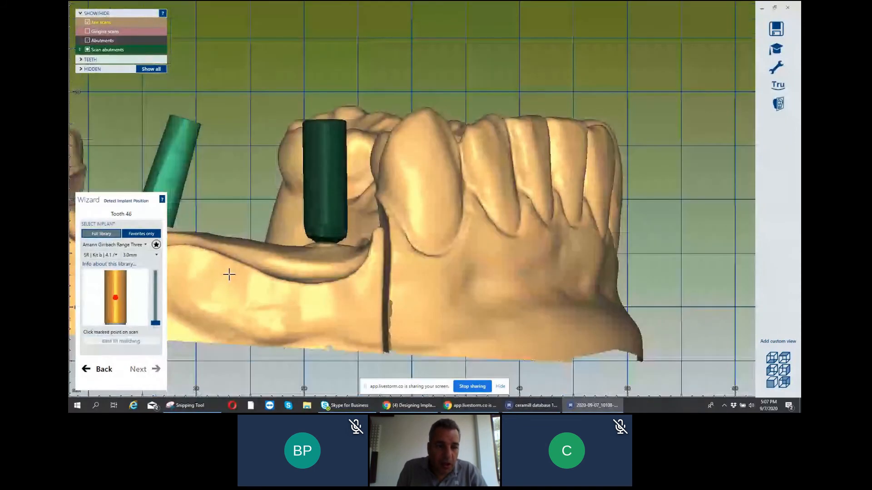
Try to best-fit match the 3.0mm SR | Kit b | 4.1 /4.8 mm | RC scan body to the tooth 46 scan abutment.
{"action": "right_click_drag", "start_coordinate": [228, 274], "coordinate": [350, 270]}
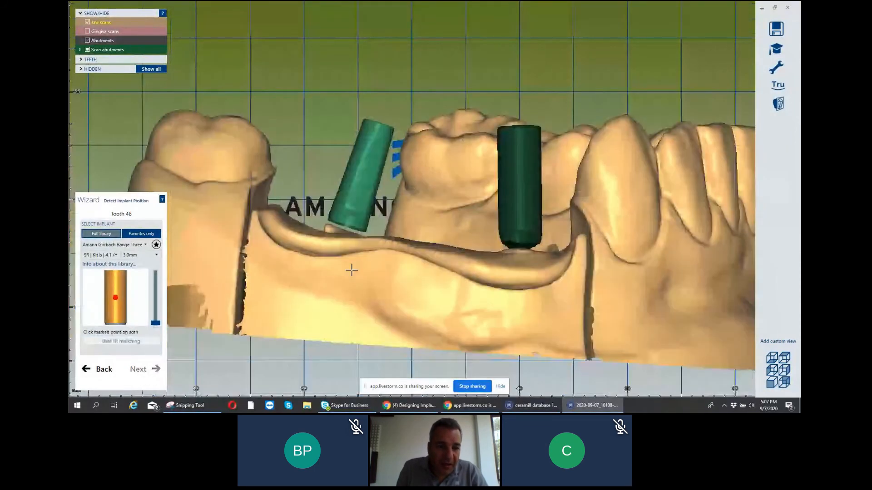
{"action": "scroll", "coordinate": [365, 192], "scroll_direction": "up", "scroll_amount": 3}
{"action": "left_click", "coordinate": [281, 266]}
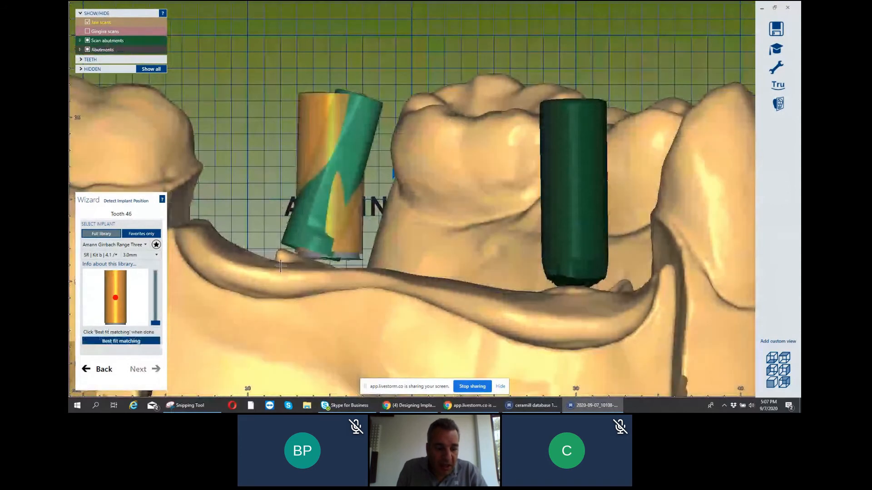
{"action": "left_click", "coordinate": [124, 341]}
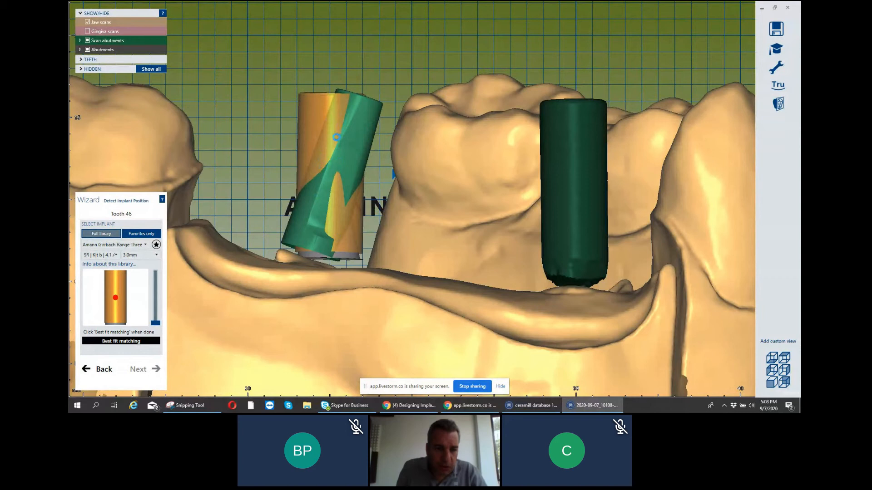
Hide the jaw scans and examine how the library scan body lines up with the tooth 46 scan abutment.
{"action": "scroll", "coordinate": [342, 119], "scroll_direction": "down", "scroll_amount": 3}
{"action": "right_click_drag", "start_coordinate": [348, 145], "coordinate": [321, 211]}
{"action": "scroll", "coordinate": [348, 173], "scroll_direction": "down", "scroll_amount": 3}
{"action": "scroll", "coordinate": [334, 206], "scroll_direction": "up", "scroll_amount": 4}
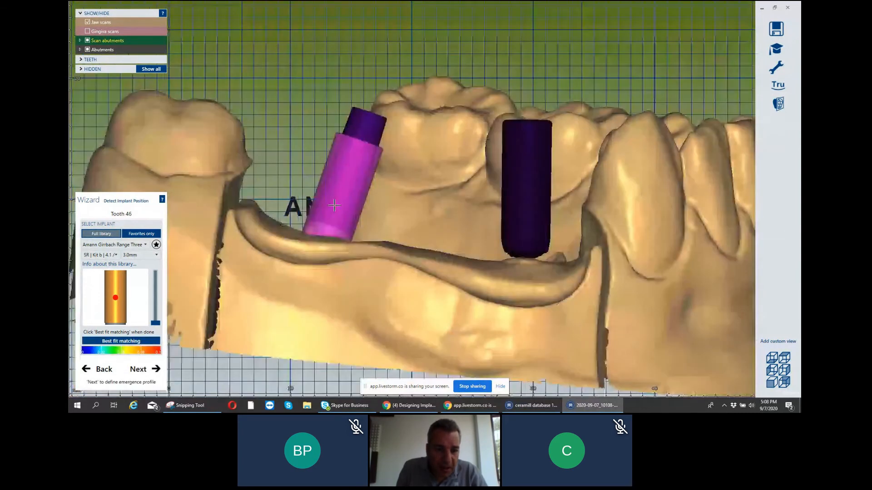
{"action": "scroll", "coordinate": [334, 205], "scroll_direction": "down", "scroll_amount": 5}
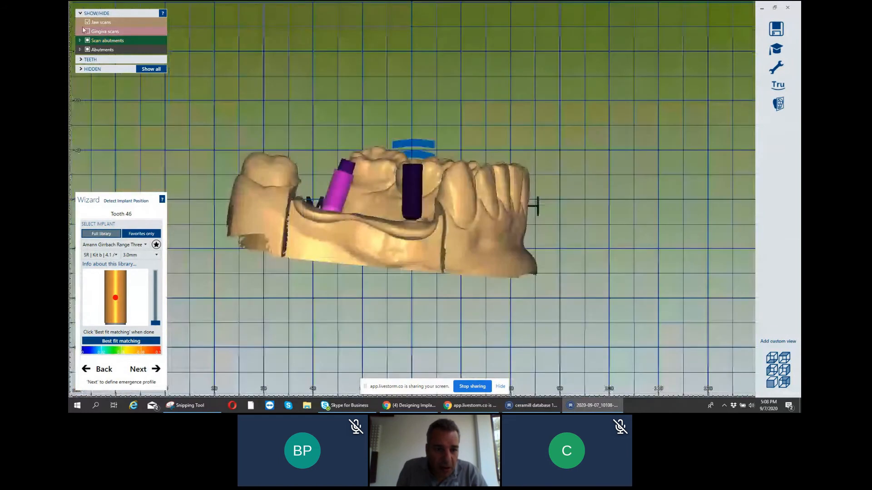
{"action": "left_click", "coordinate": [87, 31]}
{"action": "scroll", "coordinate": [296, 213], "scroll_direction": "up", "scroll_amount": 3}
{"action": "scroll", "coordinate": [296, 213], "scroll_direction": "up", "scroll_amount": 4}
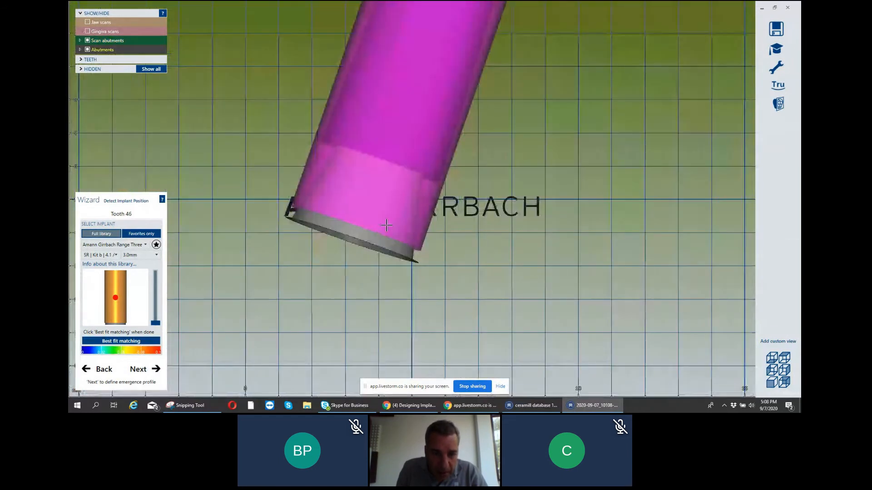
{"action": "scroll", "coordinate": [384, 131], "scroll_direction": "down", "scroll_amount": 5}
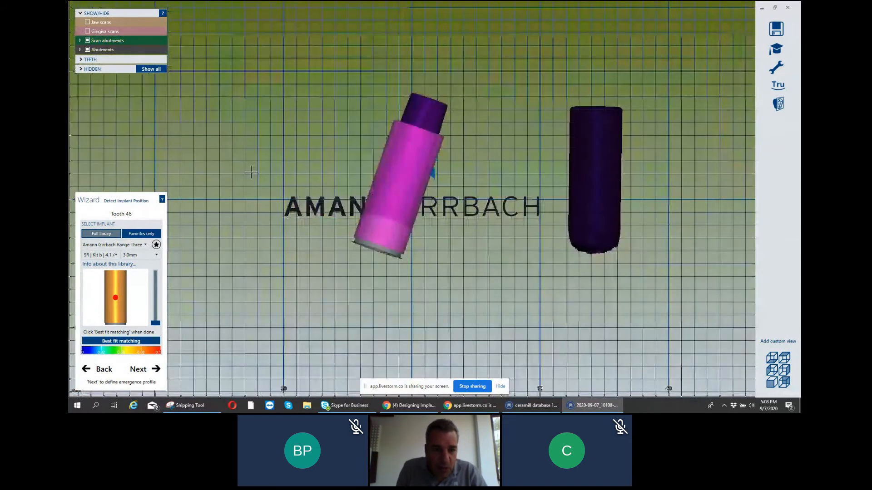
{"action": "middle_click_drag", "start_coordinate": [251, 172], "coordinate": [199, 180]}
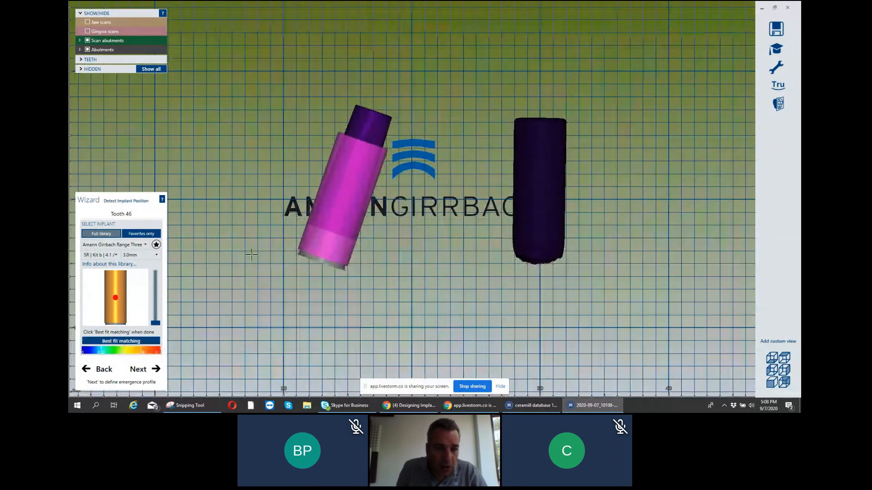
{"action": "scroll", "coordinate": [381, 136], "scroll_direction": "down", "scroll_amount": 1}
{"action": "scroll", "coordinate": [380, 136], "scroll_direction": "down", "scroll_amount": 1}
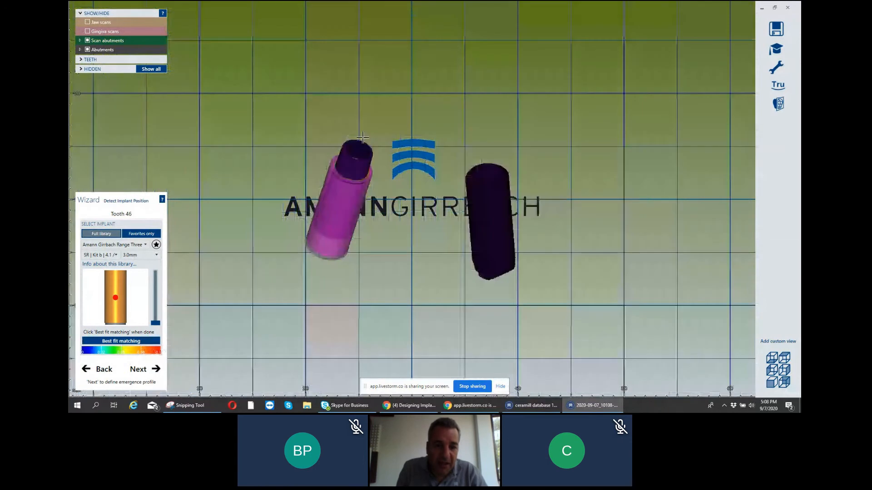
{"action": "scroll", "coordinate": [367, 142], "scroll_direction": "up", "scroll_amount": 2}
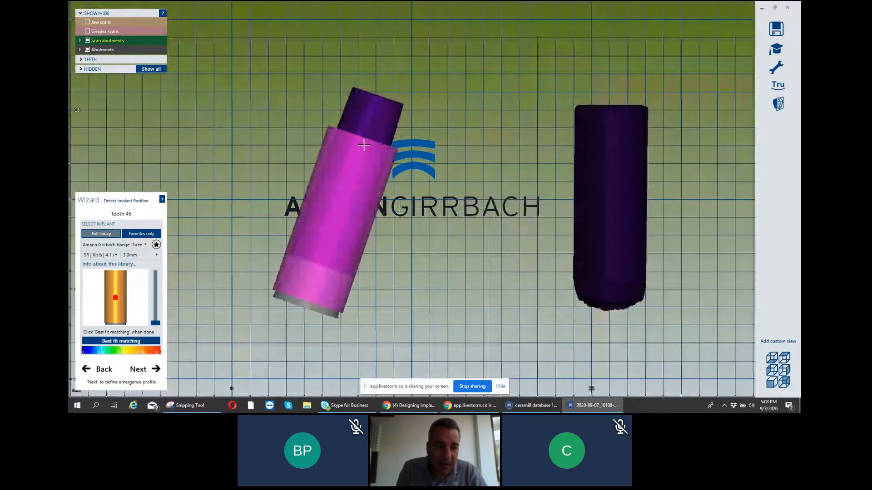
Try the Kit a | 3.3 mm | NC implant on the tooth 46 scan abutment and inspect its fit around the cutout.
{"action": "left_click", "coordinate": [116, 256]}
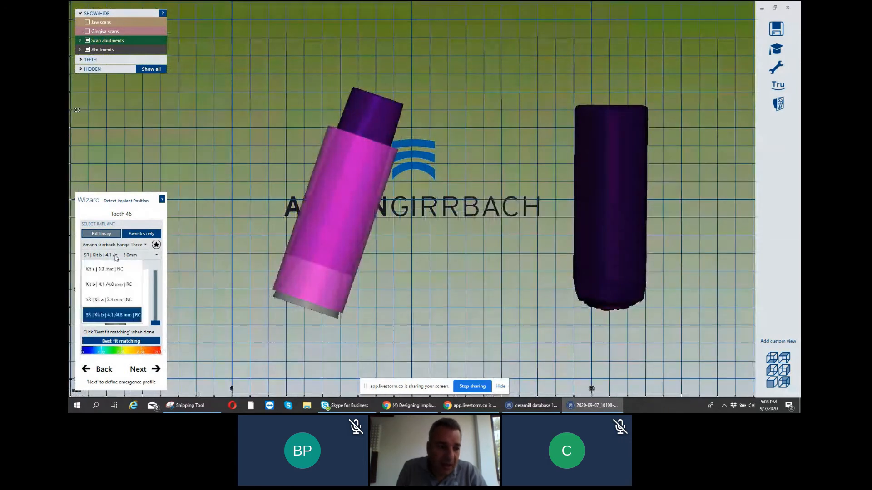
{"action": "left_click", "coordinate": [106, 273]}
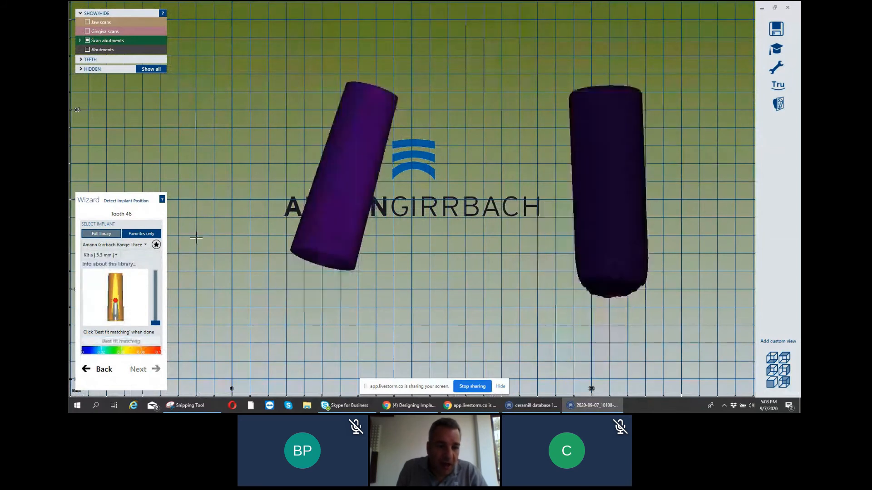
{"action": "left_click", "coordinate": [336, 179]}
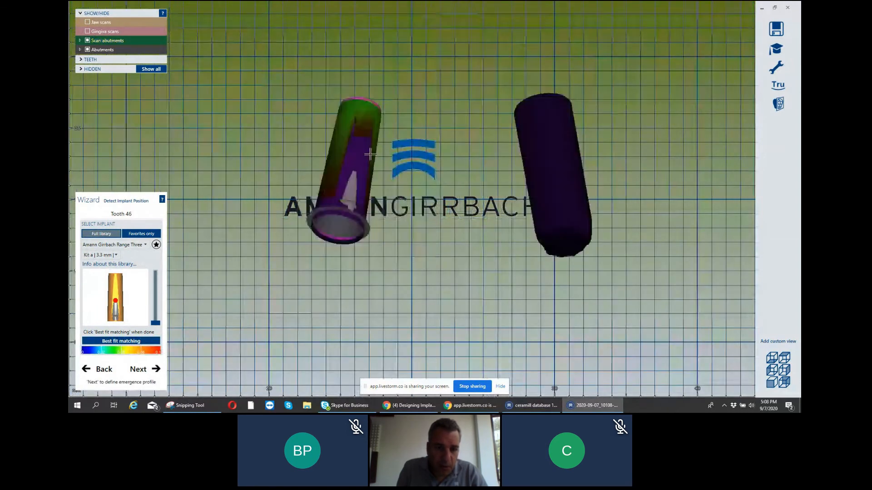
{"action": "right_click_drag", "start_coordinate": [368, 152], "coordinate": [317, 168]}
{"action": "scroll", "coordinate": [340, 166], "scroll_direction": "up", "scroll_amount": 2}
{"action": "scroll", "coordinate": [279, 228], "scroll_direction": "up", "scroll_amount": 4}
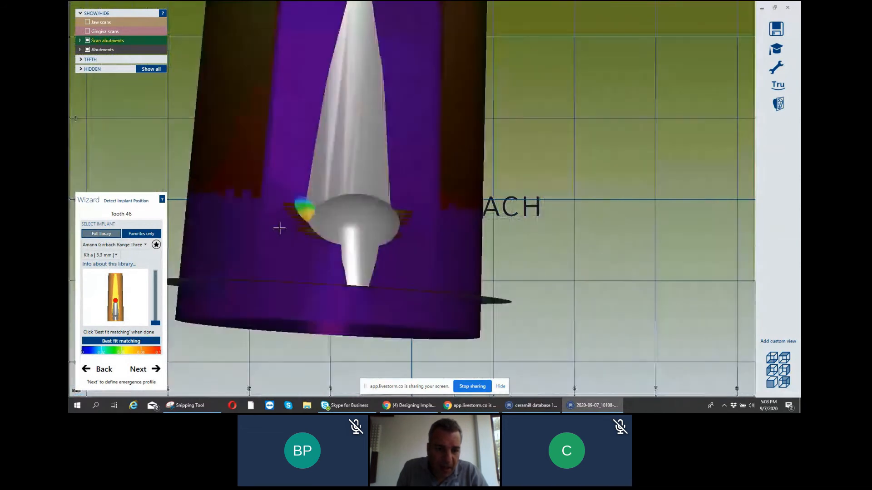
{"action": "scroll", "coordinate": [279, 228], "scroll_direction": "down", "scroll_amount": 6}
{"action": "right_click_drag", "start_coordinate": [279, 228], "coordinate": [288, 207]}
{"action": "scroll", "coordinate": [288, 206], "scroll_direction": "down", "scroll_amount": 2}
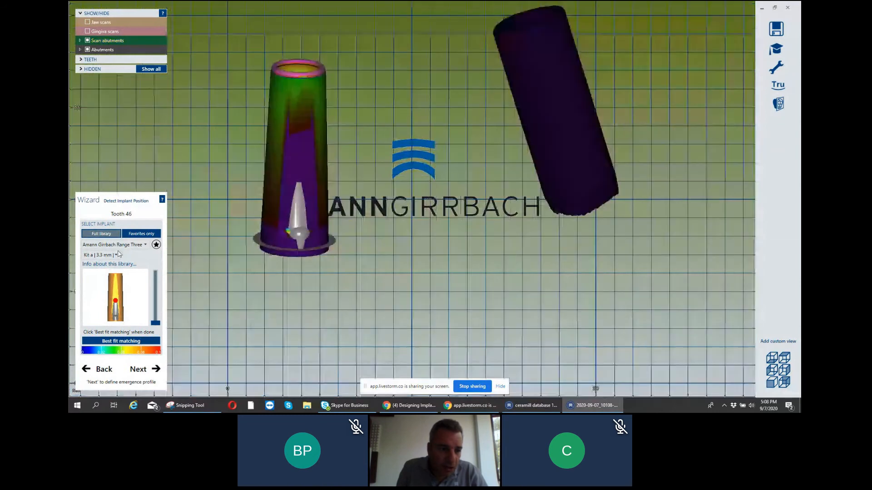
Choose Kit b | 4.1 /4.8 mm | RC for tooth 46, mark its point on the scan abutment and run best fit matching.
{"action": "left_click", "coordinate": [119, 254]}
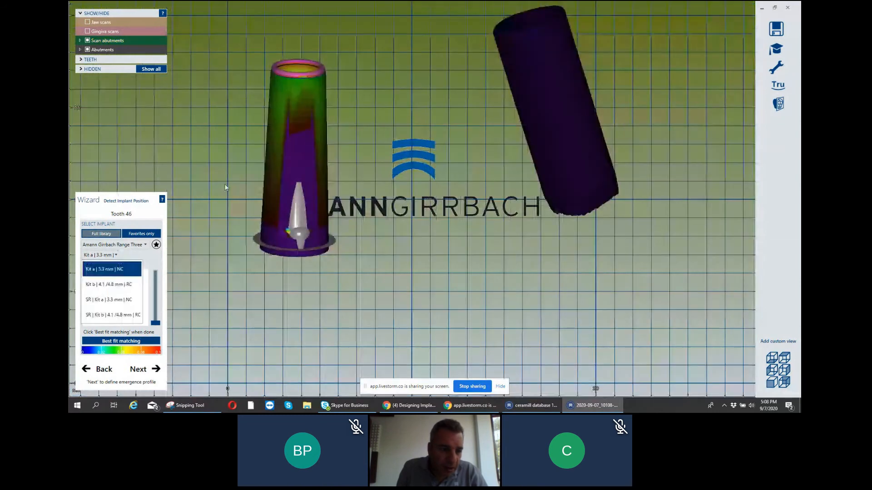
{"action": "left_click", "coordinate": [115, 286]}
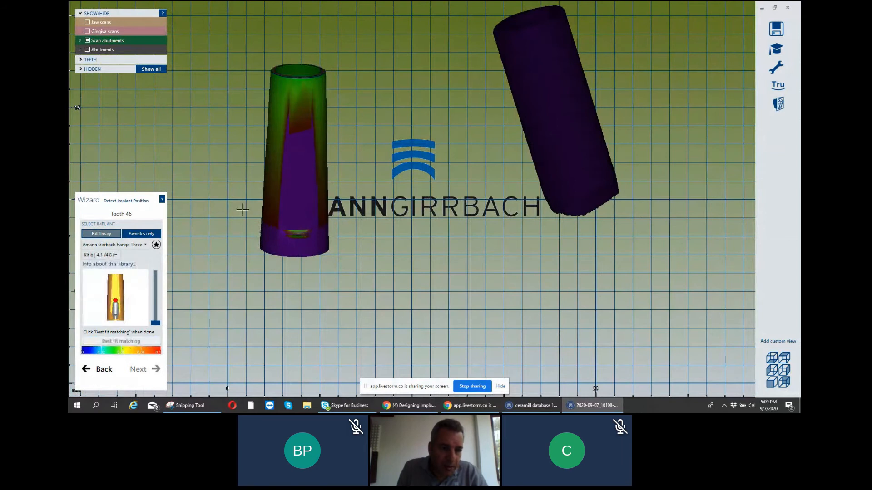
{"action": "left_click", "coordinate": [298, 134]}
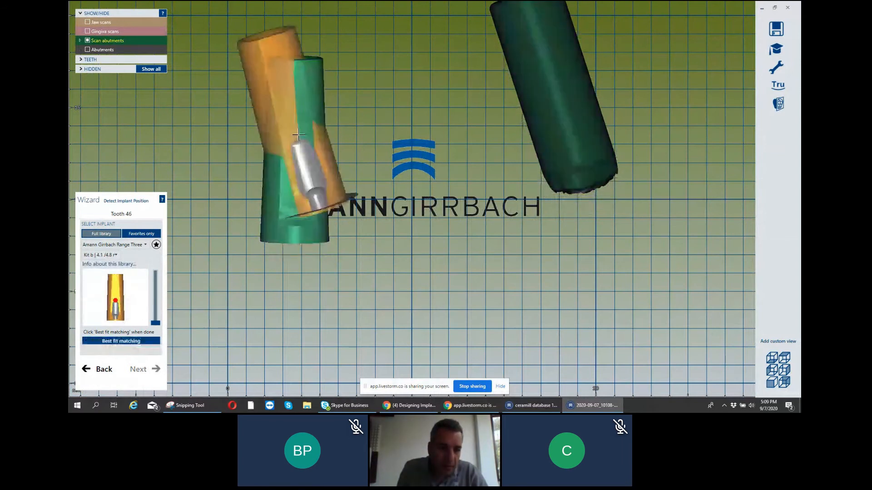
{"action": "left_click", "coordinate": [127, 343]}
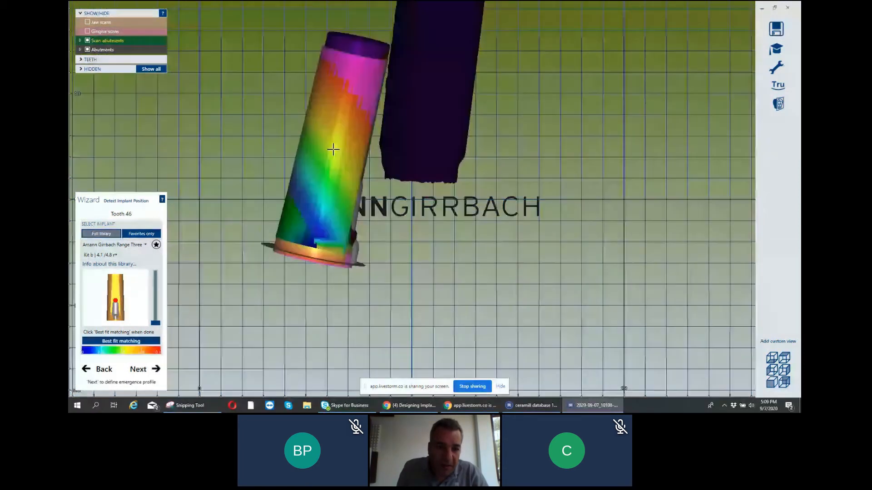
Re-mark the point near the lower end of the tooth 46 scan abutment, rerun best fit matching with false colours and inspect the deviations.
{"action": "scroll", "coordinate": [334, 149], "scroll_direction": "up", "scroll_amount": 3}
{"action": "right_click_drag", "start_coordinate": [333, 149], "coordinate": [275, 198]}
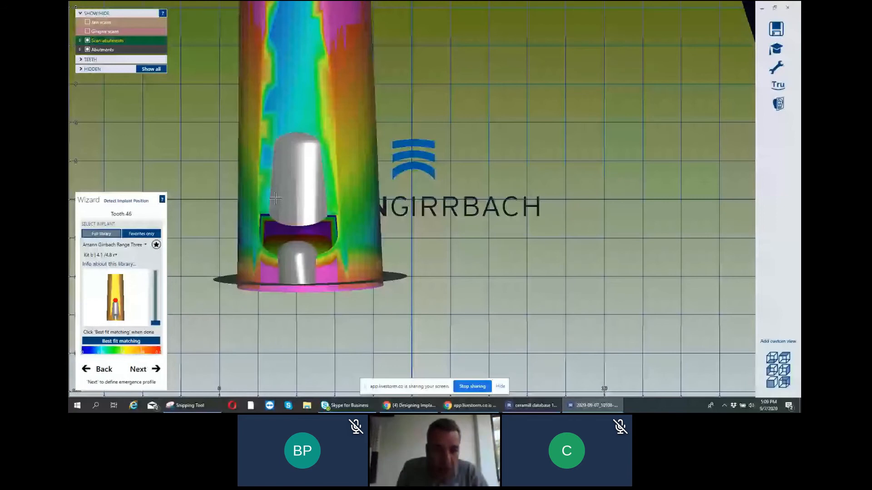
{"action": "scroll", "coordinate": [275, 198], "scroll_direction": "up", "scroll_amount": 3}
{"action": "scroll", "coordinate": [288, 219], "scroll_direction": "down", "scroll_amount": 3}
{"action": "left_click", "coordinate": [288, 218]}
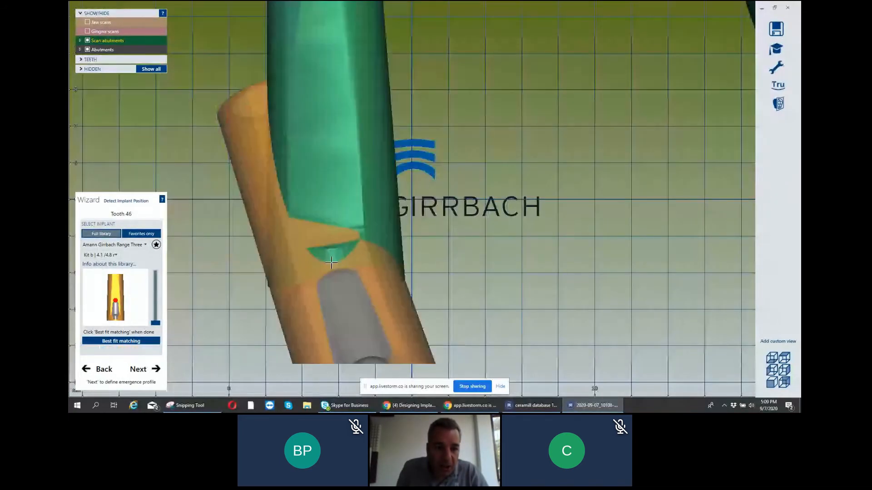
{"action": "right_click_drag", "start_coordinate": [331, 234], "coordinate": [310, 238]}
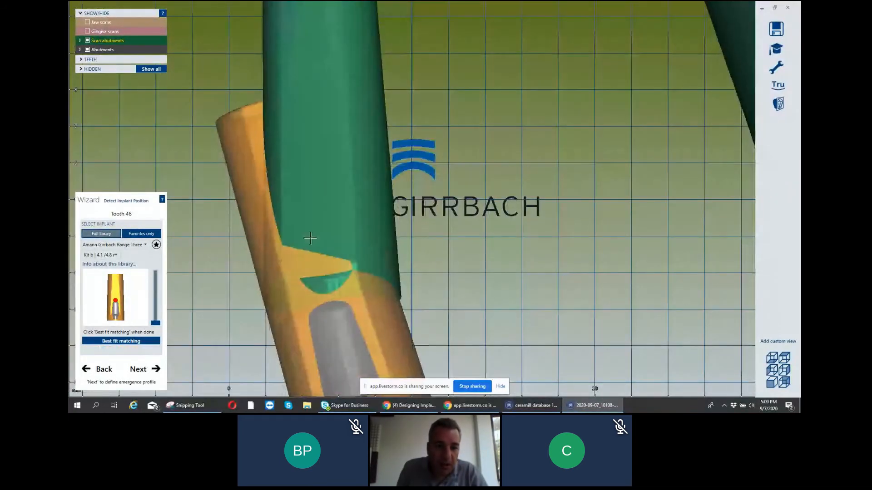
{"action": "left_click", "coordinate": [288, 234]}
{"action": "left_click", "coordinate": [142, 338]}
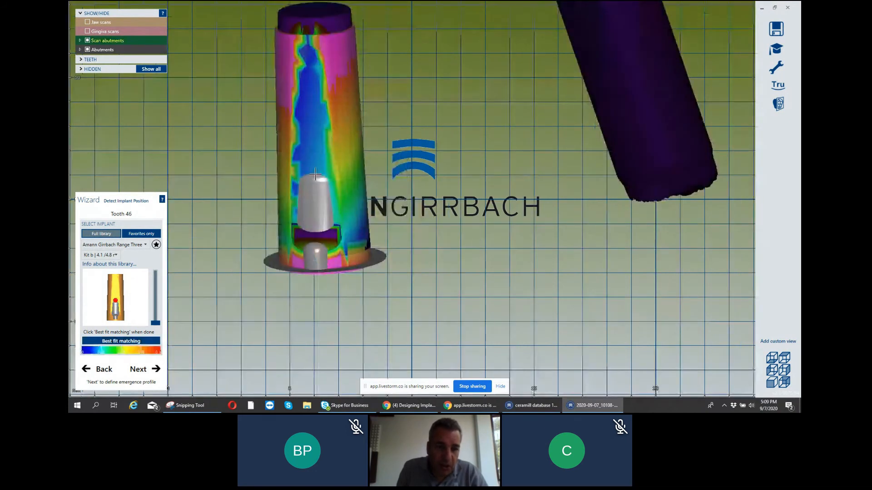
{"action": "right_click_drag", "start_coordinate": [315, 174], "coordinate": [402, 126]}
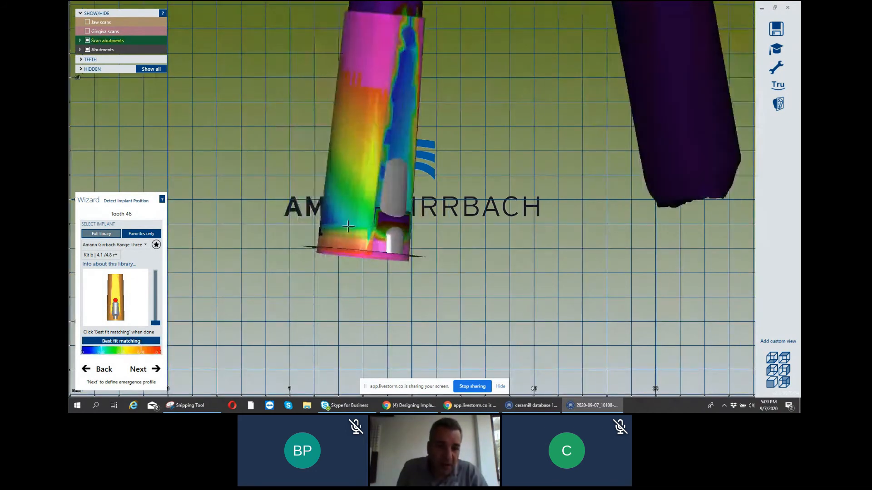
{"action": "right_click_drag", "start_coordinate": [261, 185], "coordinate": [227, 165]}
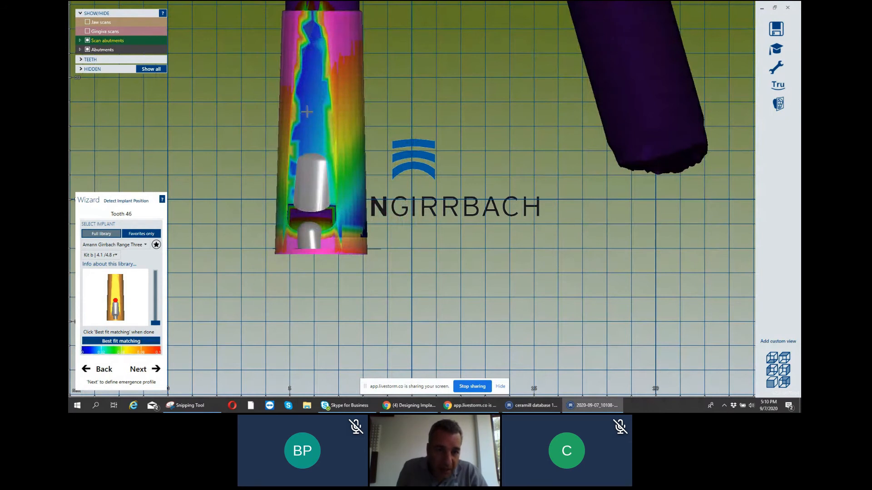
{"action": "scroll", "coordinate": [309, 113], "scroll_direction": "down", "scroll_amount": 4}
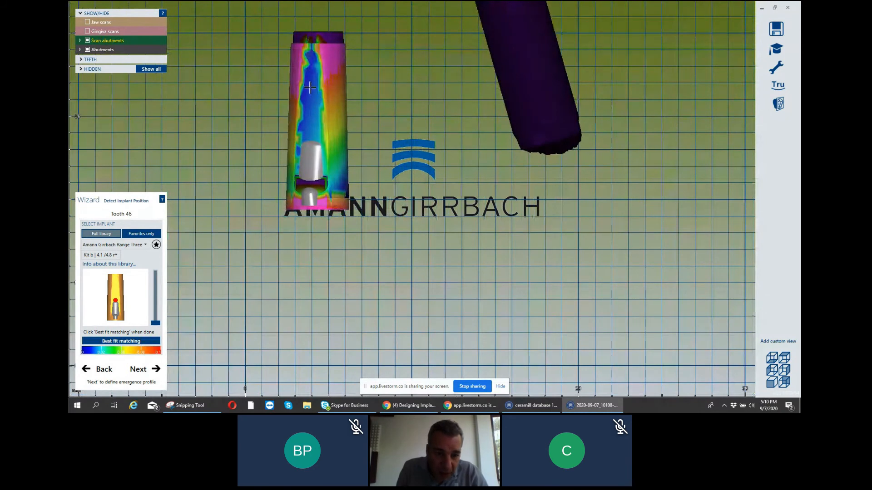
Preview the tooth 46 abutment inside its gingiva opening at the emergence profile stage, and return to implant position detection.
{"action": "left_click", "coordinate": [142, 369]}
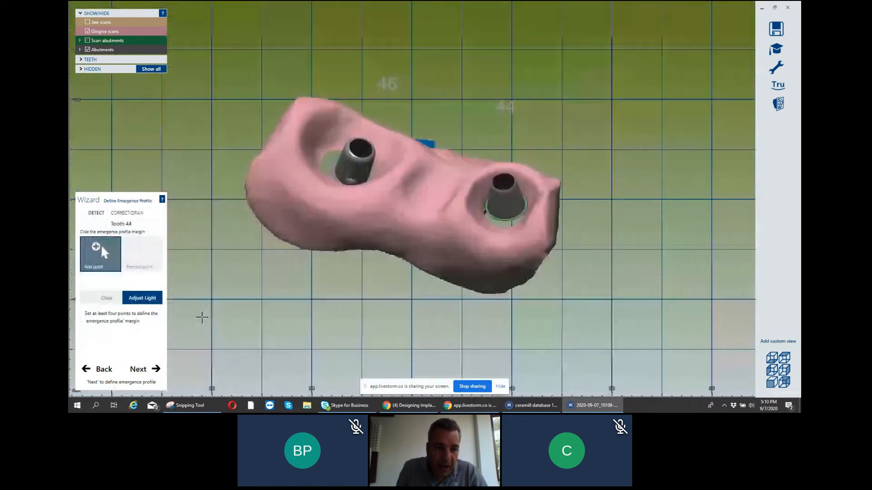
{"action": "right_click_drag", "start_coordinate": [202, 318], "coordinate": [305, 258]}
{"action": "scroll", "coordinate": [328, 202], "scroll_direction": "up", "scroll_amount": 3}
{"action": "right_click_drag", "start_coordinate": [334, 199], "coordinate": [341, 225]}
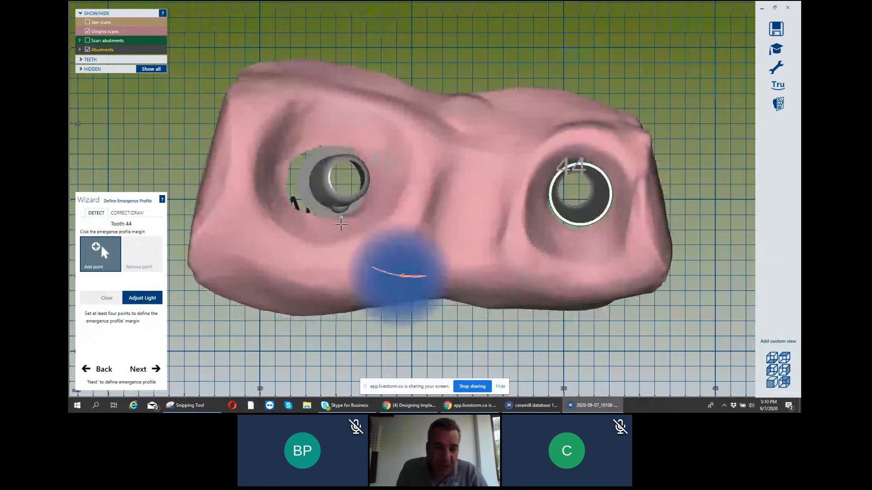
{"action": "scroll", "coordinate": [341, 224], "scroll_direction": "up", "scroll_amount": 5}
{"action": "right_click_drag", "start_coordinate": [344, 194], "coordinate": [354, 194]}
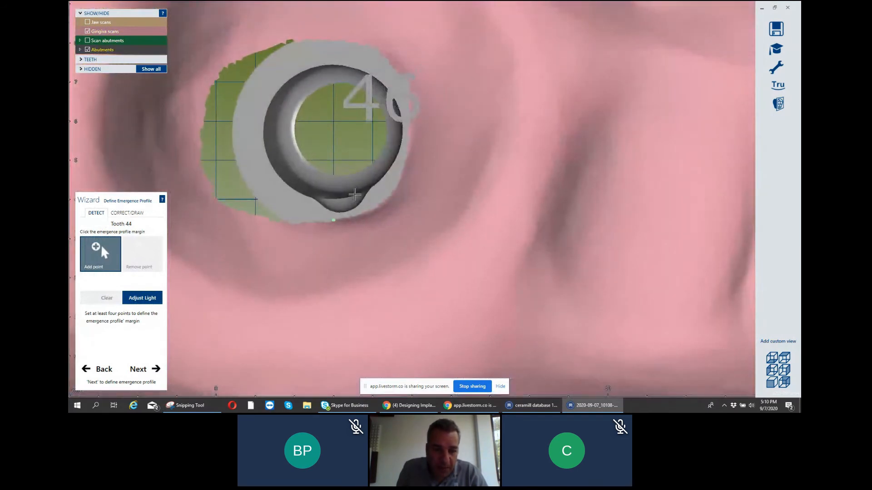
{"action": "scroll", "coordinate": [361, 198], "scroll_direction": "down", "scroll_amount": 1}
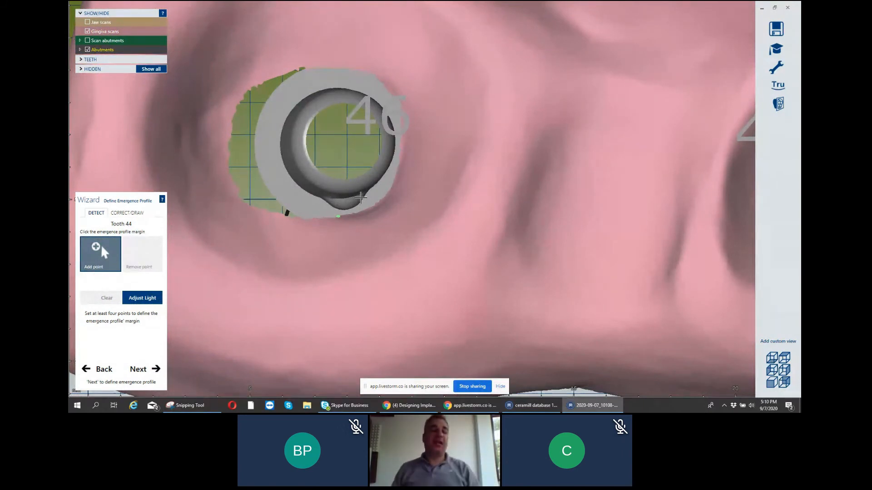
{"action": "left_click", "coordinate": [105, 370]}
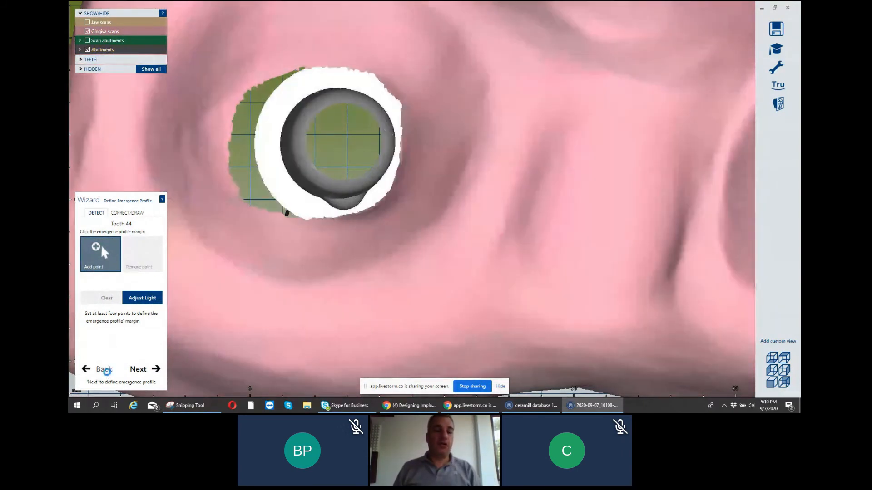
Mark the point on the molar-facing side of the tooth 46 scan abutment, run best fit matching and inspect the fit against the jaw scan.
{"action": "scroll", "coordinate": [339, 177], "scroll_direction": "down", "scroll_amount": 2}
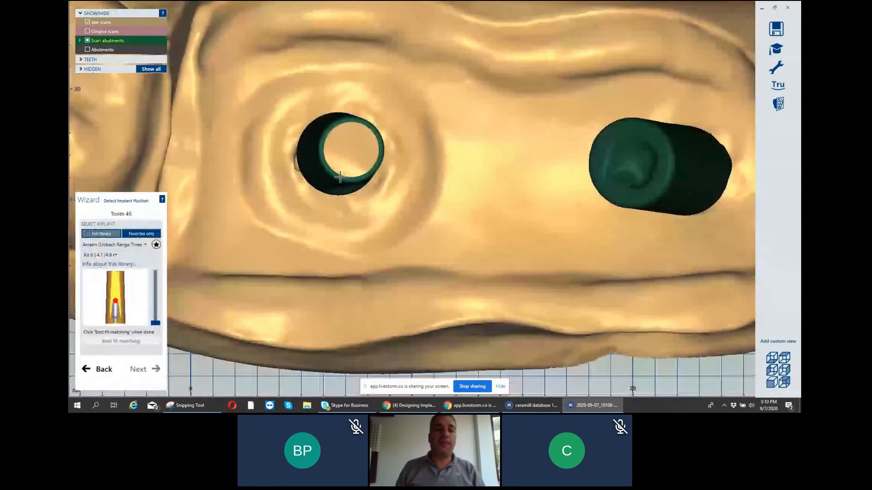
{"action": "right_click_drag", "start_coordinate": [339, 177], "coordinate": [476, 146]}
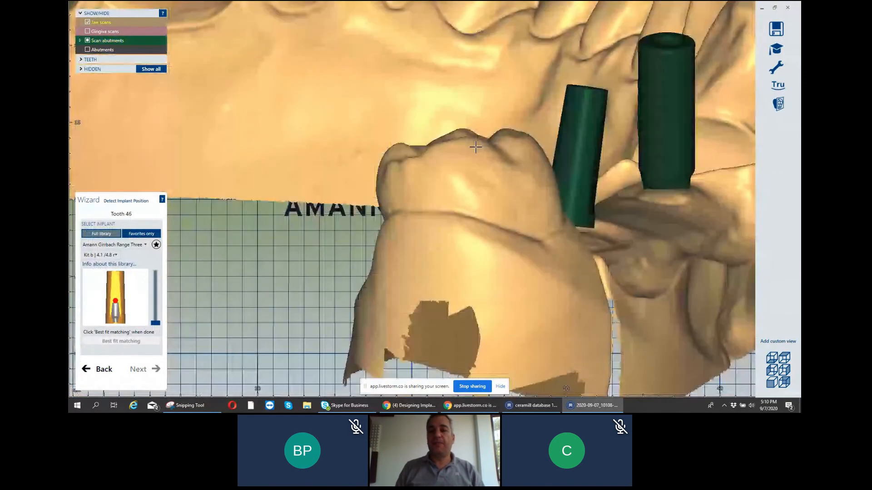
{"action": "scroll", "coordinate": [475, 147], "scroll_direction": "up", "scroll_amount": 2}
{"action": "left_click", "coordinate": [606, 150]}
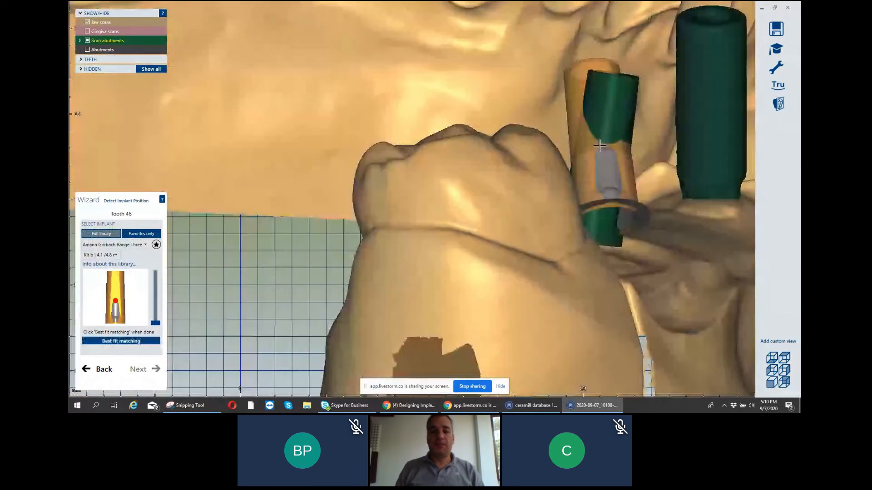
{"action": "left_click", "coordinate": [119, 342]}
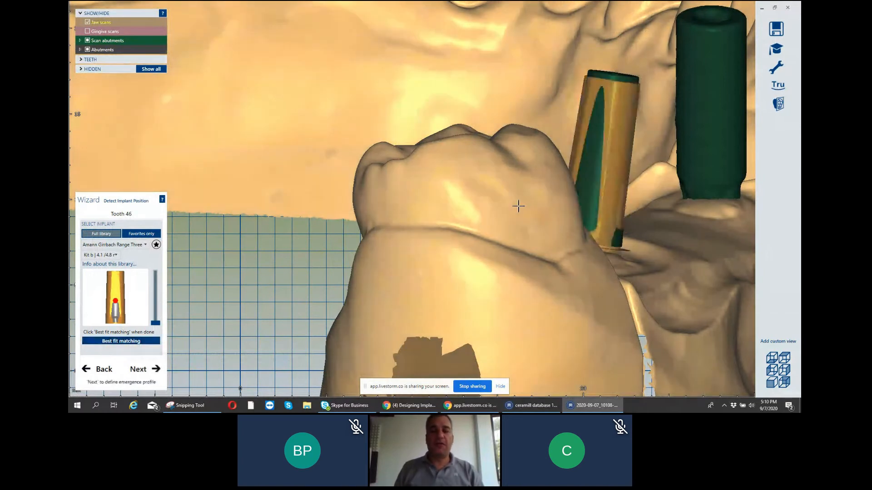
{"action": "right_click_drag", "start_coordinate": [518, 206], "coordinate": [258, 292]}
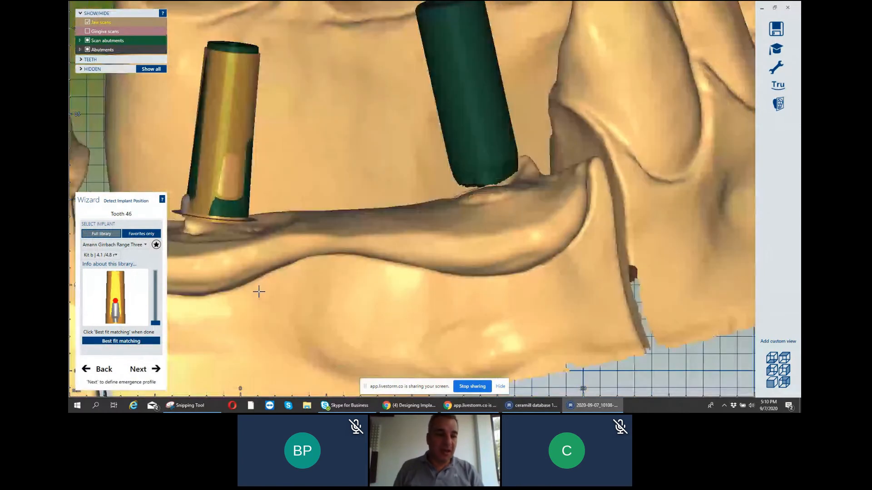
{"action": "scroll", "coordinate": [177, 208], "scroll_direction": "up", "scroll_amount": 3}
{"action": "right_click_drag", "start_coordinate": [177, 208], "coordinate": [205, 187]}
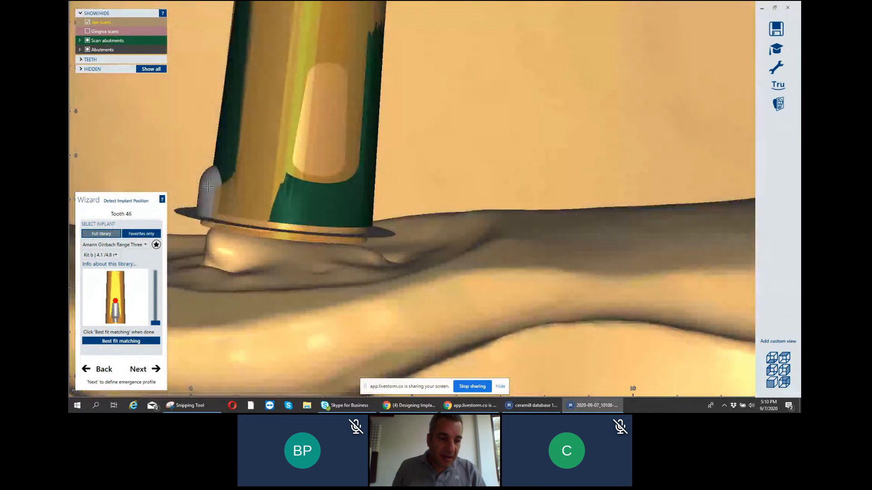
{"action": "scroll", "coordinate": [218, 185], "scroll_direction": "down", "scroll_amount": 3}
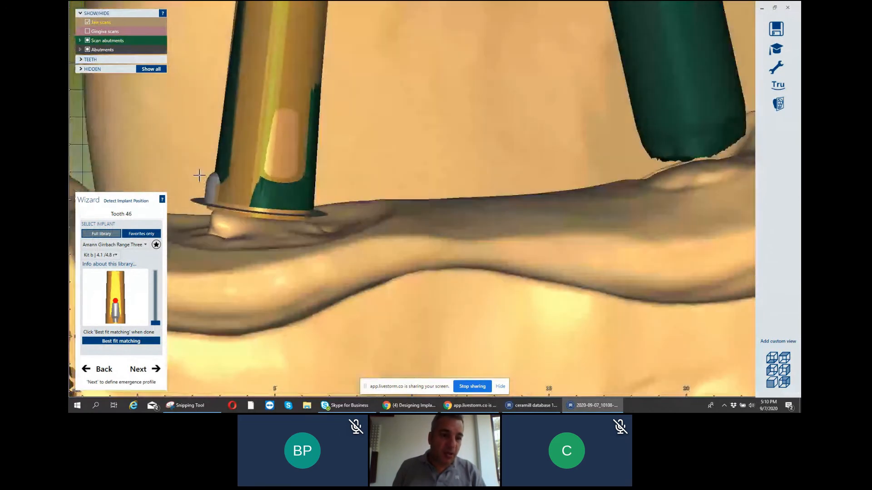
{"action": "scroll", "coordinate": [246, 194], "scroll_direction": "down", "scroll_amount": 2}
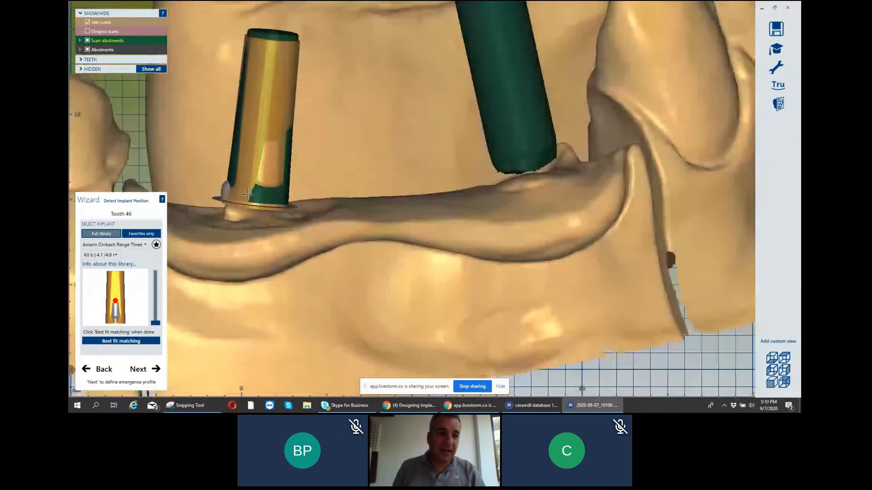
{"action": "scroll", "coordinate": [271, 75], "scroll_direction": "down", "scroll_amount": 1}
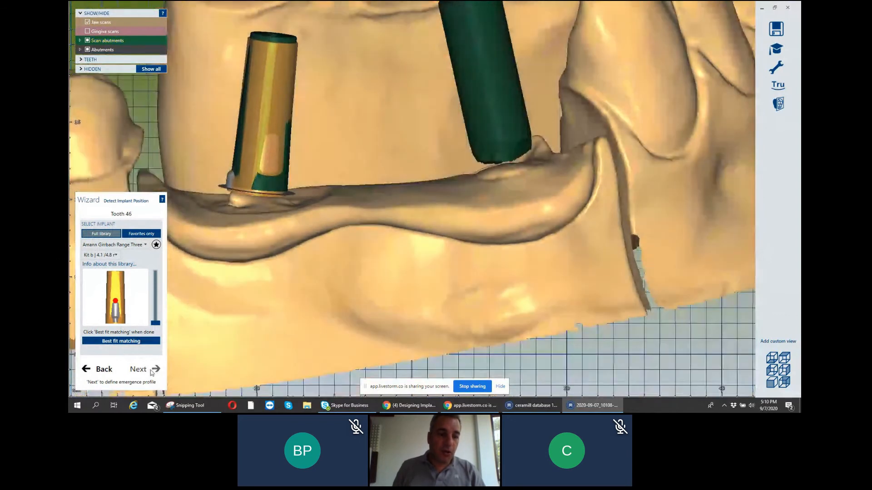
Check the rotated tooth 46 abutment against the gingiva scan at the emergence profile stage, and go back to implant detection.
{"action": "left_click", "coordinate": [145, 369]}
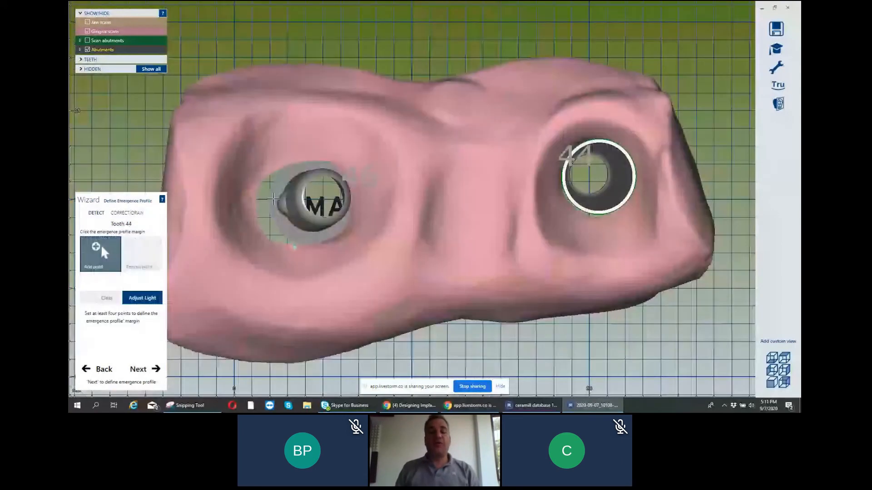
{"action": "scroll", "coordinate": [274, 199], "scroll_direction": "up", "scroll_amount": 3}
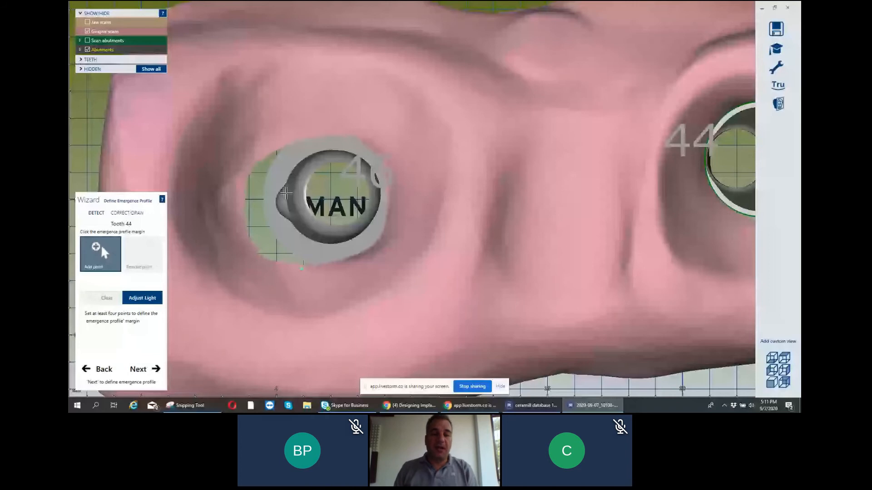
{"action": "scroll", "coordinate": [286, 194], "scroll_direction": "down", "scroll_amount": 3}
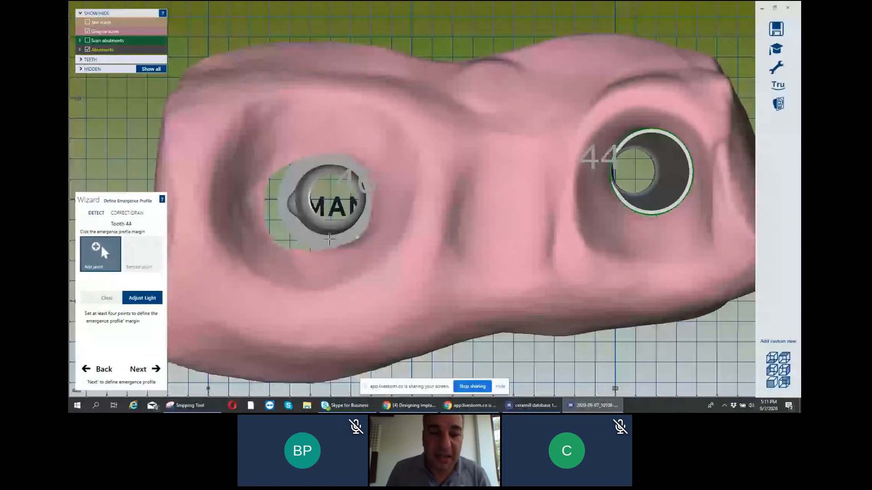
{"action": "scroll", "coordinate": [330, 239], "scroll_direction": "down", "scroll_amount": 2}
{"action": "mouse_move", "coordinate": [330, 239]}
{"action": "right_mouse_down"}
{"action": "mouse_move", "coordinate": [354, 216]}
{"action": "mouse_move", "coordinate": [329, 239]}
{"action": "right_mouse_up"}
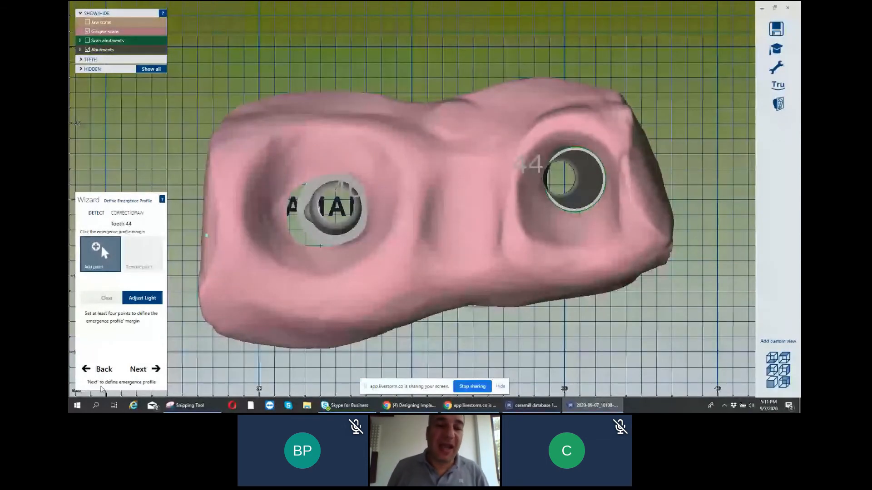
{"action": "left_click", "coordinate": [101, 369]}
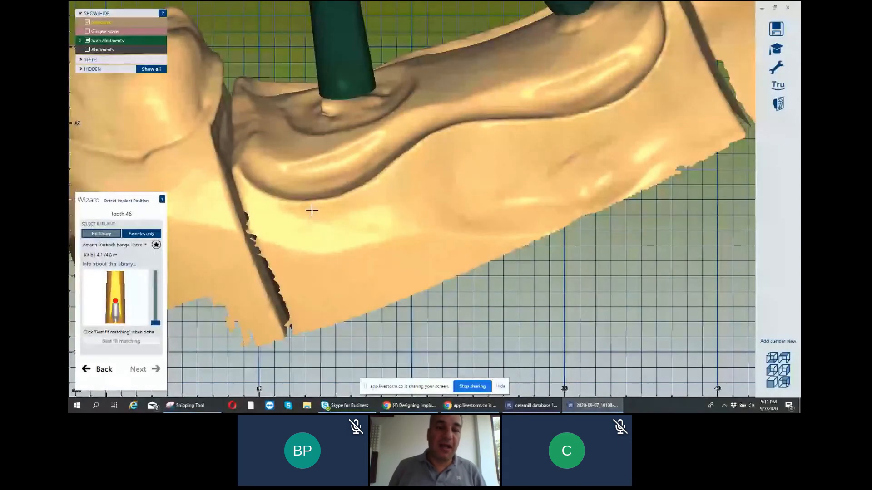
Mark the point on the cheek-facing side of the tooth 46 scan abutment and run best fit matching with the false-colour result.
{"action": "scroll", "coordinate": [461, 242], "scroll_direction": "down", "scroll_amount": 5}
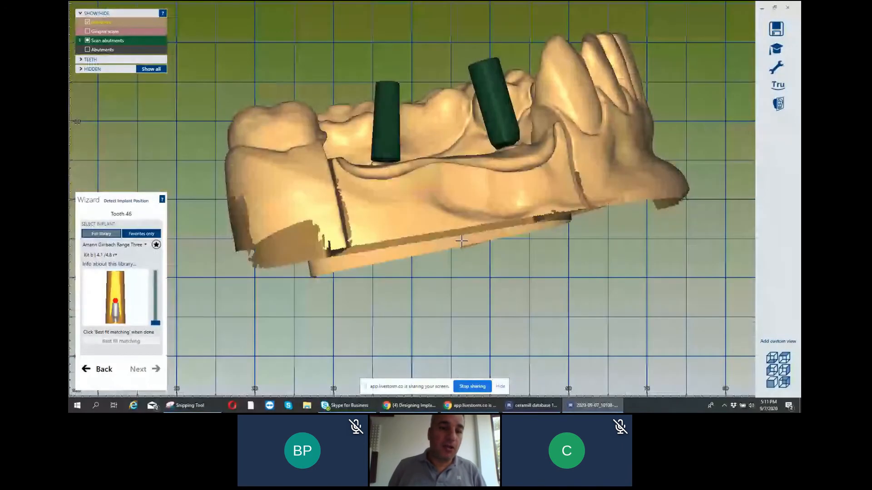
{"action": "right_click_drag", "start_coordinate": [461, 242], "coordinate": [187, 343]}
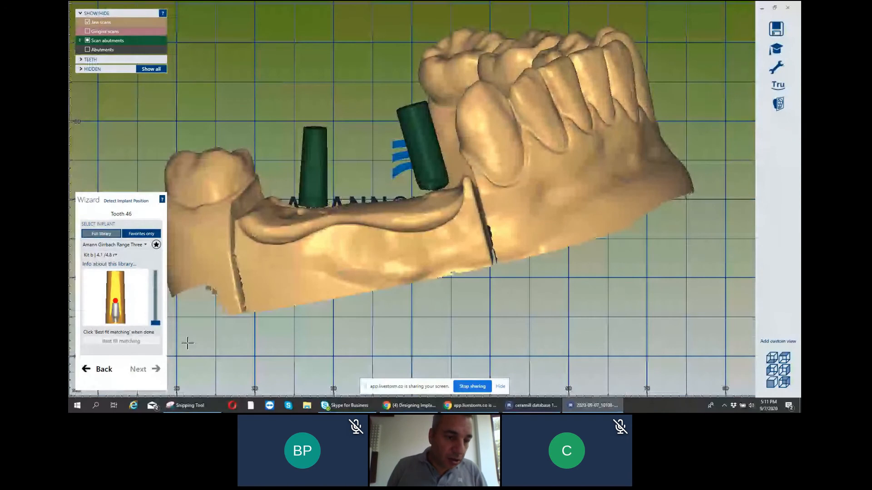
{"action": "scroll", "coordinate": [263, 196], "scroll_direction": "up", "scroll_amount": 2}
{"action": "scroll", "coordinate": [263, 196], "scroll_direction": "up", "scroll_amount": 1}
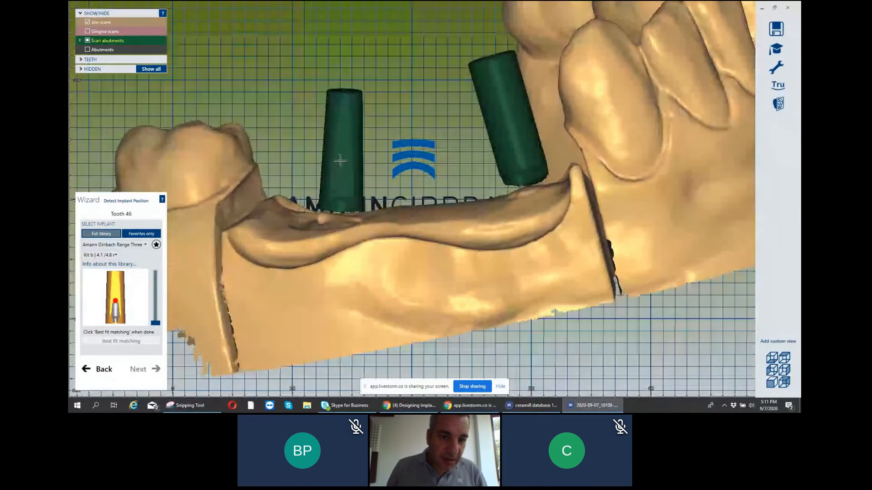
{"action": "left_click", "coordinate": [340, 161]}
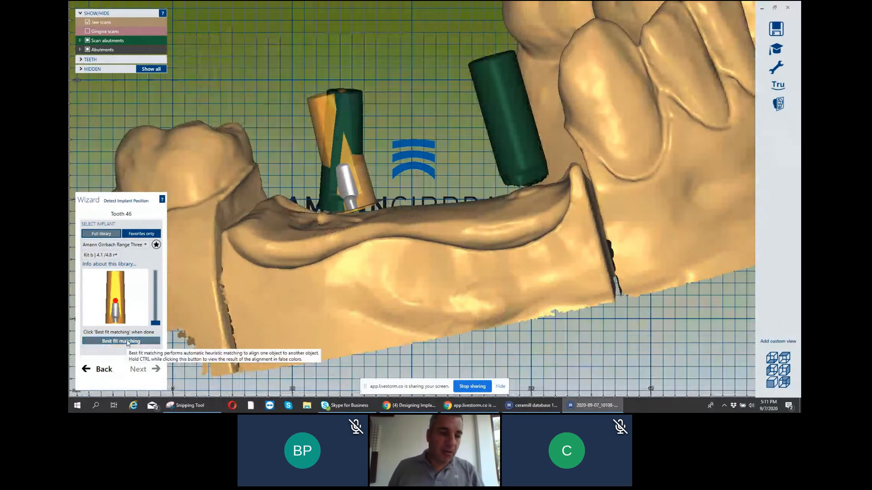
{"action": "left_click", "coordinate": [127, 342]}
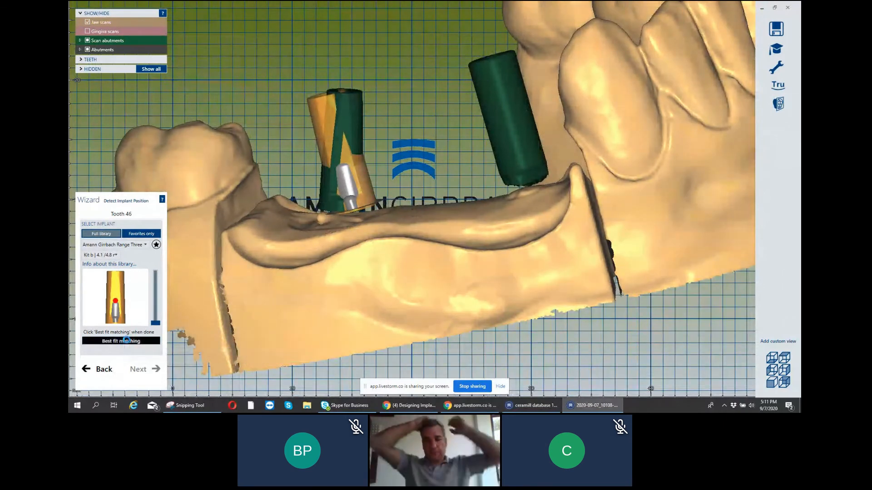
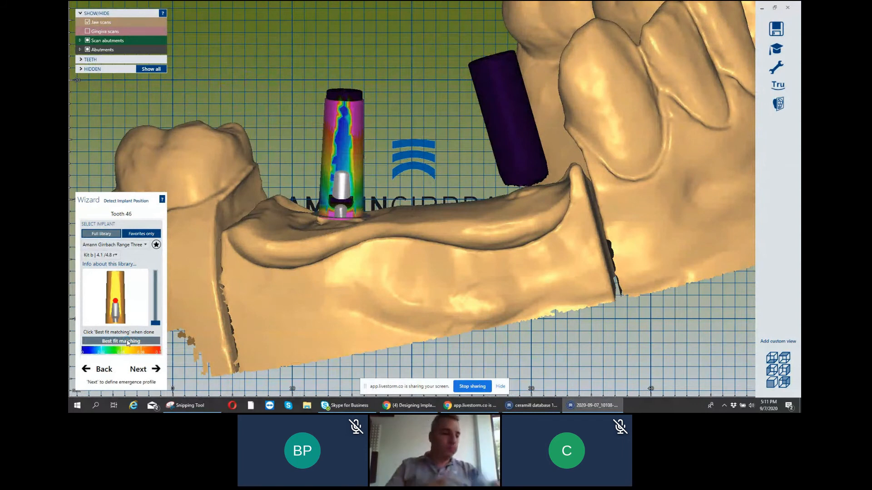
Accept the tooth 46 match, proceed to emergence profile definition and examine both abutments in the gingiva openings.
{"action": "left_click", "coordinate": [144, 369]}
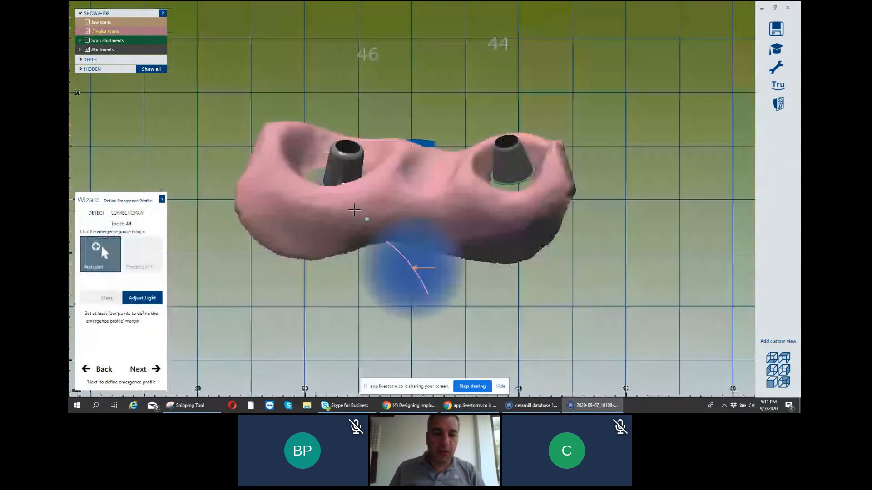
{"action": "right_click_drag", "start_coordinate": [348, 200], "coordinate": [454, 199]}
{"action": "scroll", "coordinate": [354, 212], "scroll_direction": "down", "scroll_amount": 3}
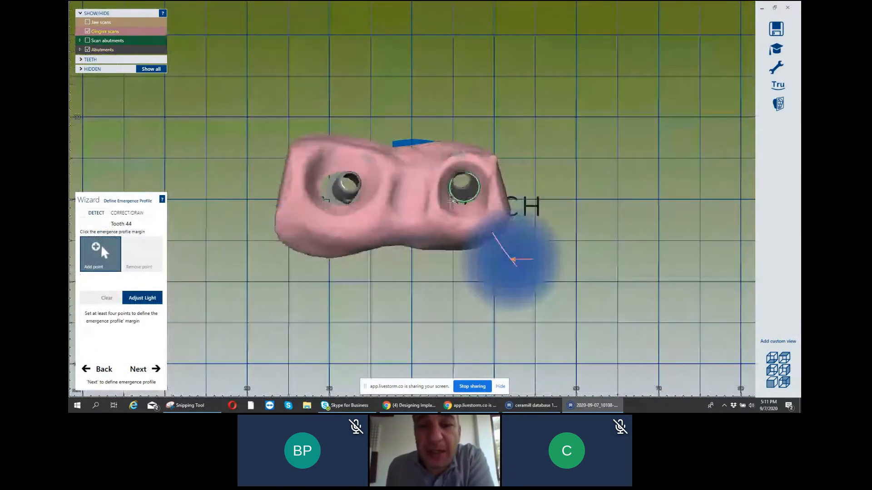
{"action": "scroll", "coordinate": [447, 212], "scroll_direction": "up", "scroll_amount": 4}
{"action": "scroll", "coordinate": [441, 230], "scroll_direction": "down", "scroll_amount": 2}
{"action": "right_click_drag", "start_coordinate": [441, 230], "coordinate": [488, 148]}
{"action": "scroll", "coordinate": [494, 168], "scroll_direction": "down", "scroll_amount": 1}
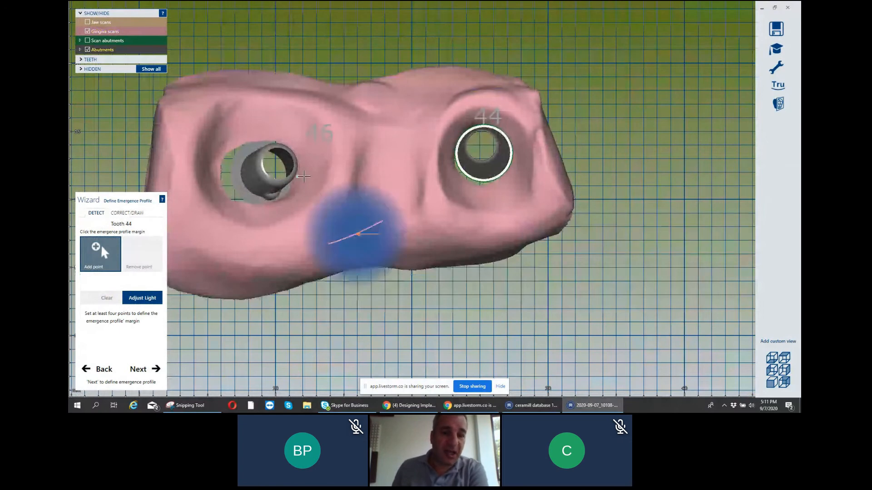
Detect the emergence profile margin of tooth 44 by setting four points around the rim of its gingiva opening.
{"action": "right_click_drag", "start_coordinate": [494, 202], "coordinate": [442, 134]}
{"action": "scroll", "coordinate": [442, 135], "scroll_direction": "up", "scroll_amount": 3}
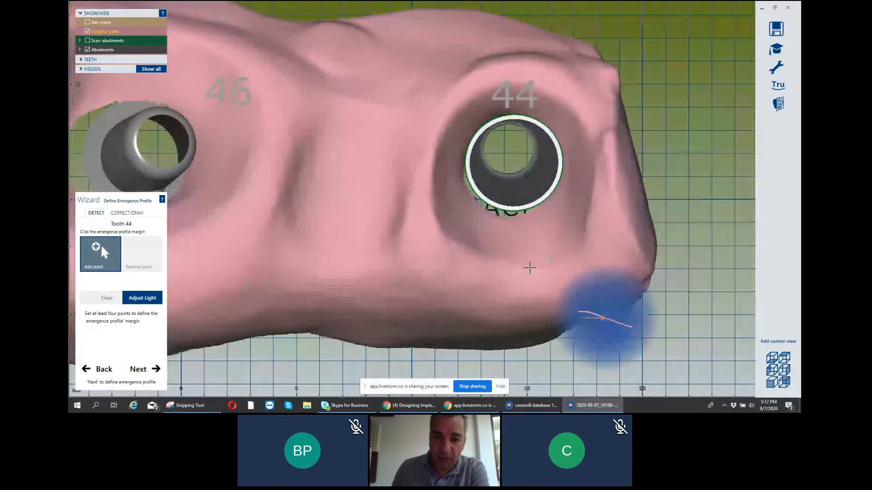
{"action": "right_click_drag", "start_coordinate": [578, 163], "coordinate": [604, 145]}
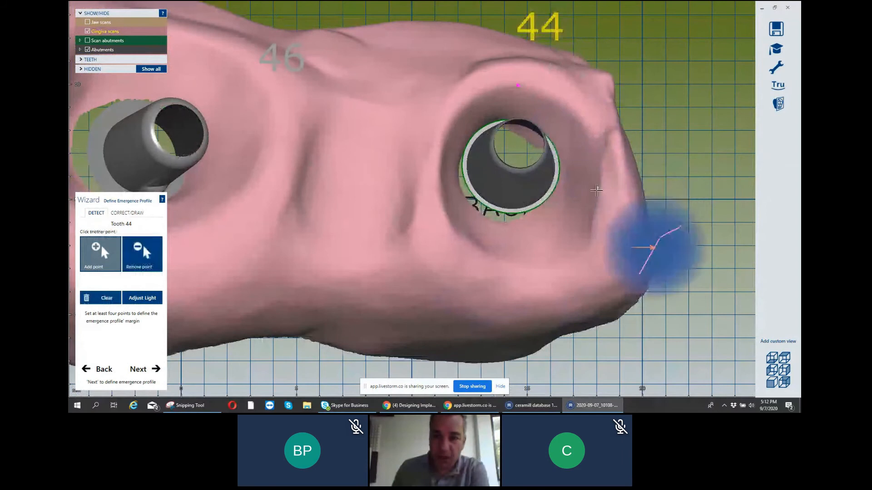
{"action": "left_click", "coordinate": [594, 190]}
{"action": "left_click", "coordinate": [439, 178]}
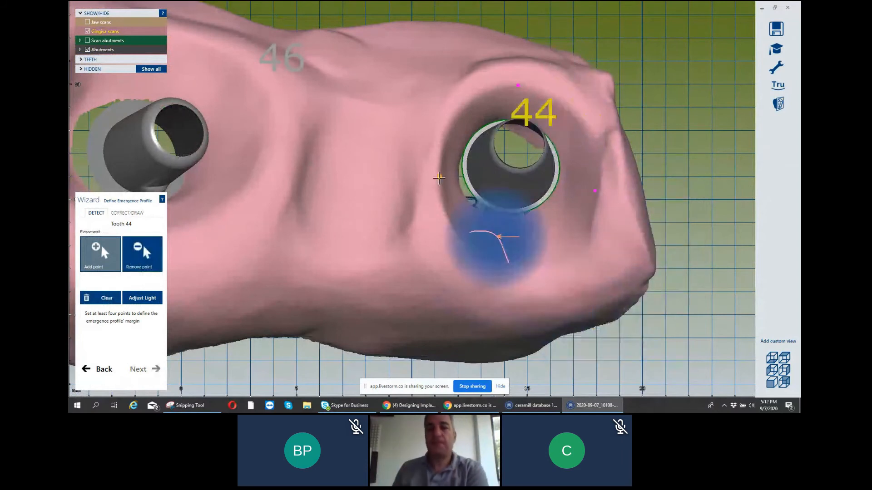
{"action": "scroll", "coordinate": [439, 180], "scroll_direction": "down", "scroll_amount": 1}
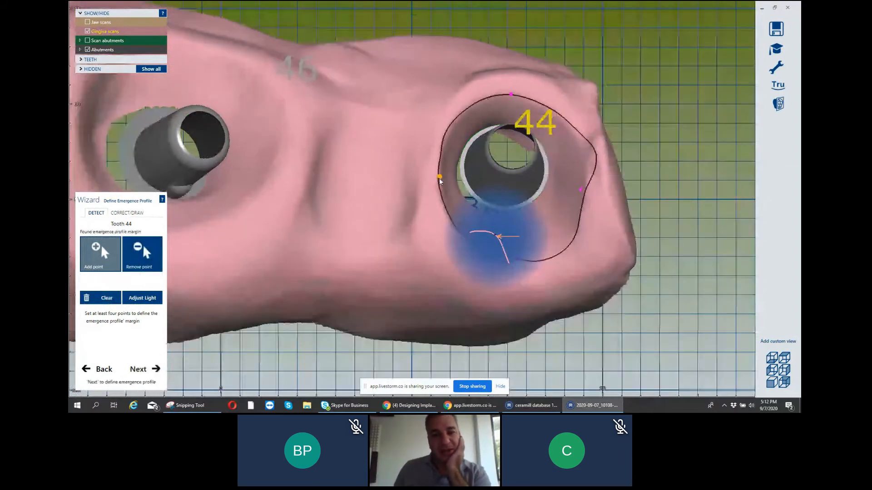
{"action": "scroll", "coordinate": [436, 175], "scroll_direction": "down", "scroll_amount": 1}
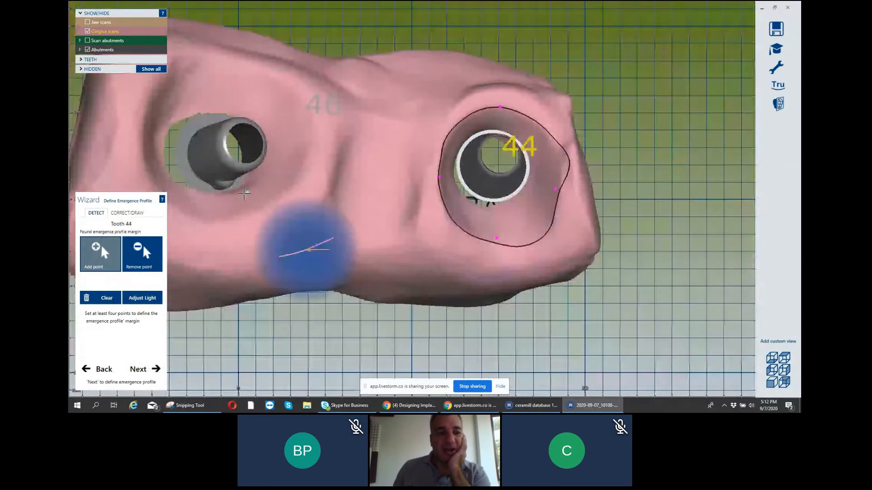
Correct the detected tooth 44 margin by moving its points on the canine-facing, cheek-facing and molar-facing sides onto the gingiva rim.
{"action": "left_click", "coordinate": [129, 213]}
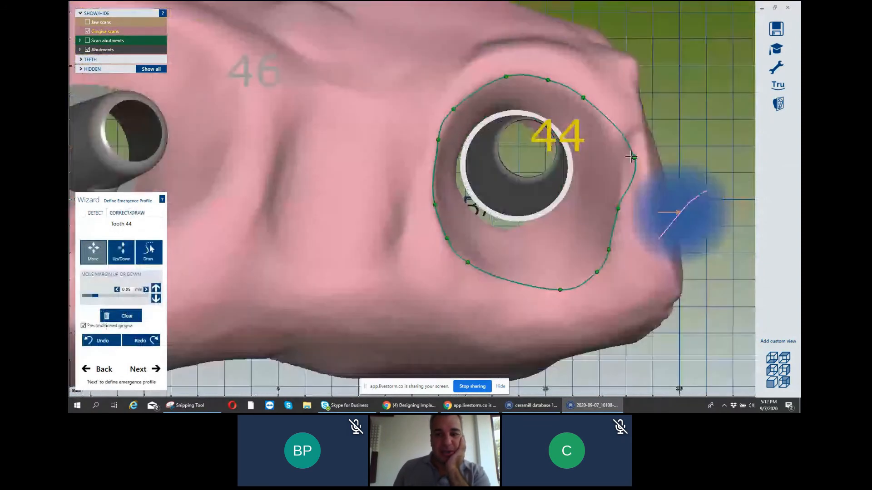
{"action": "mouse_move", "coordinate": [633, 158]}
{"action": "left_mouse_down"}
{"action": "mouse_move", "coordinate": [610, 160]}
{"action": "mouse_move", "coordinate": [618, 155]}
{"action": "left_mouse_up"}
{"action": "left_click_drag", "start_coordinate": [618, 208], "coordinate": [617, 206]}
{"action": "left_click_drag", "start_coordinate": [609, 248], "coordinate": [544, 287]}
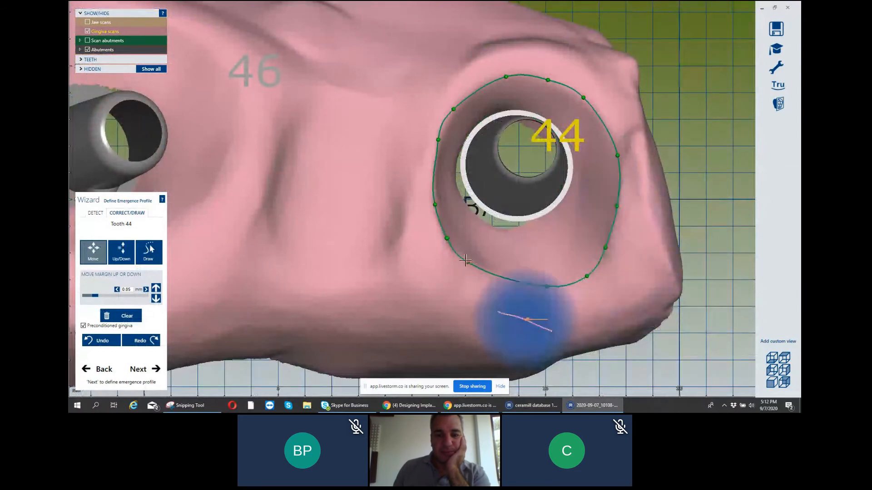
{"action": "left_click_drag", "start_coordinate": [467, 262], "coordinate": [465, 253]}
{"action": "right_click_drag", "start_coordinate": [466, 253], "coordinate": [441, 180]}
{"action": "left_click_drag", "start_coordinate": [441, 172], "coordinate": [471, 155]}
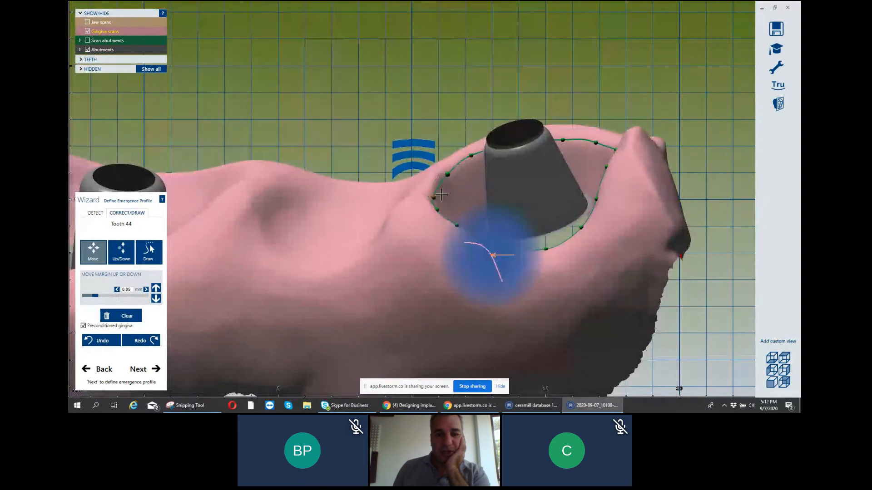
Refine the remaining tooth 44 margin points, moving those on the tongue-facing side up to the gingiva rim.
{"action": "right_click_drag", "start_coordinate": [436, 195], "coordinate": [461, 187]}
{"action": "left_click_drag", "start_coordinate": [461, 188], "coordinate": [484, 210]}
{"action": "right_click_drag", "start_coordinate": [484, 210], "coordinate": [545, 125]}
{"action": "left_click_drag", "start_coordinate": [572, 101], "coordinate": [572, 94]}
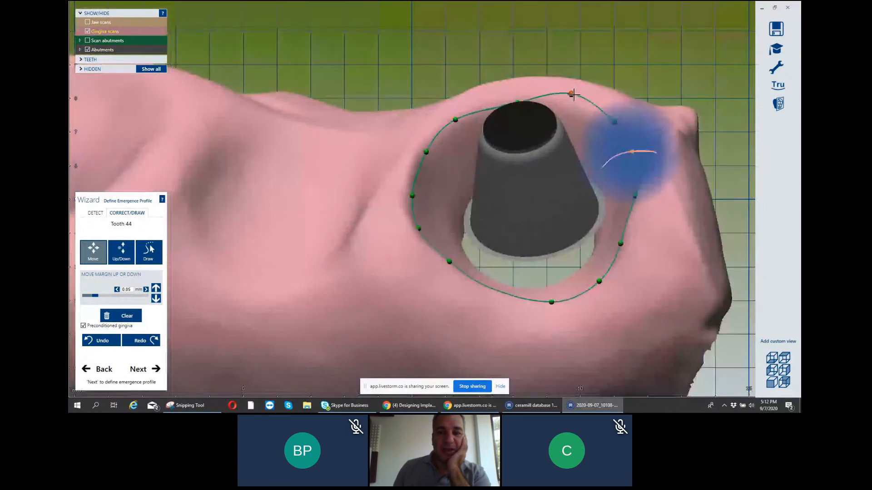
{"action": "left_click_drag", "start_coordinate": [615, 122], "coordinate": [620, 115]}
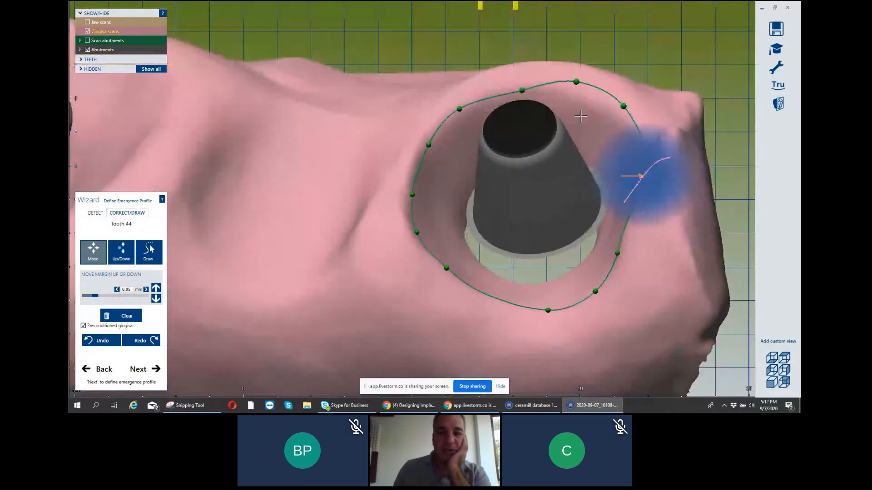
{"action": "scroll", "coordinate": [586, 119], "scroll_direction": "up", "scroll_amount": 2}
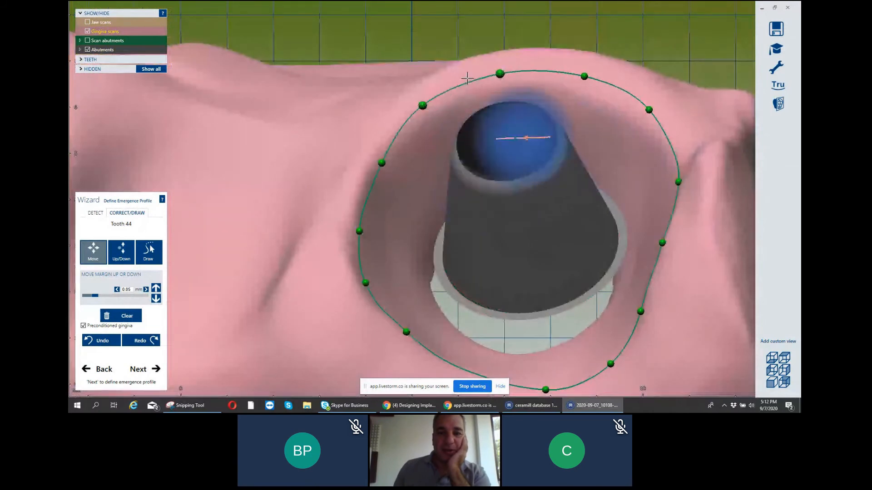
{"action": "left_click_drag", "start_coordinate": [500, 73], "coordinate": [504, 73]}
{"action": "scroll", "coordinate": [504, 89], "scroll_direction": "down", "scroll_amount": 3}
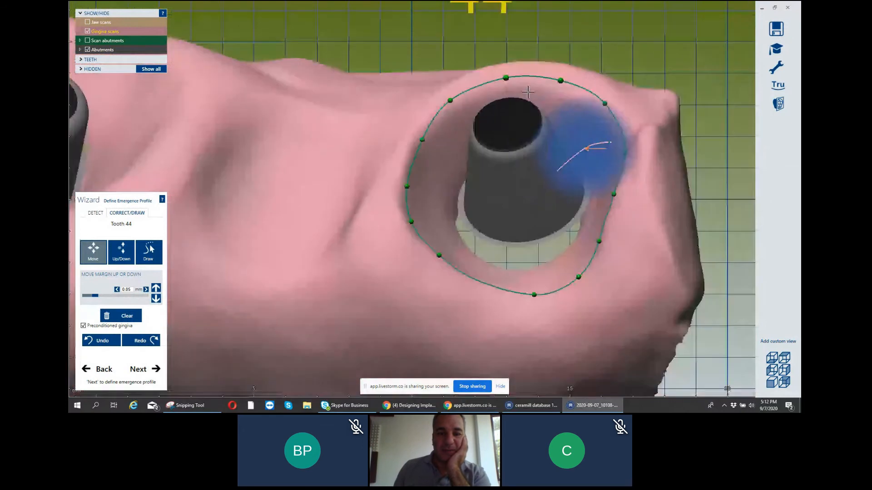
{"action": "right_click_drag", "start_coordinate": [455, 155], "coordinate": [396, 158]}
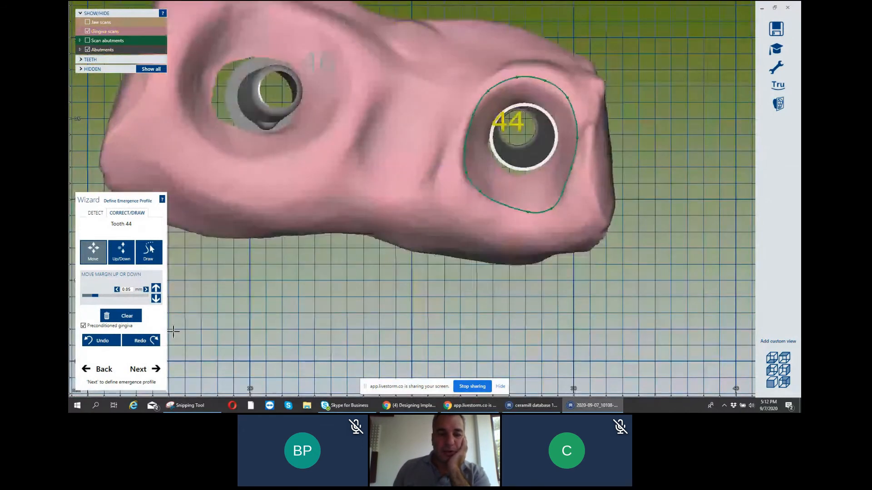
Accept the tooth 44 emergence profile margin and skip the margin definition for tooth 46.
{"action": "left_click", "coordinate": [150, 369]}
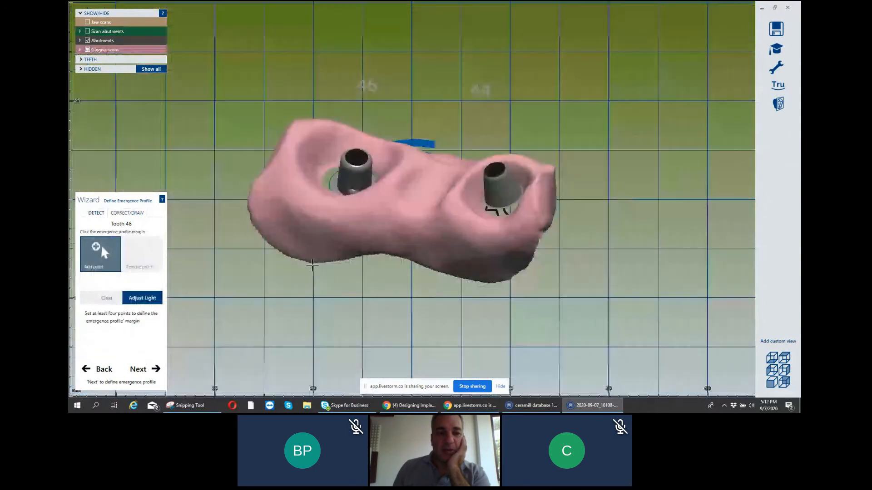
{"action": "right_click_drag", "start_coordinate": [349, 237], "coordinate": [338, 152]}
{"action": "scroll", "coordinate": [333, 169], "scroll_direction": "up", "scroll_amount": 3}
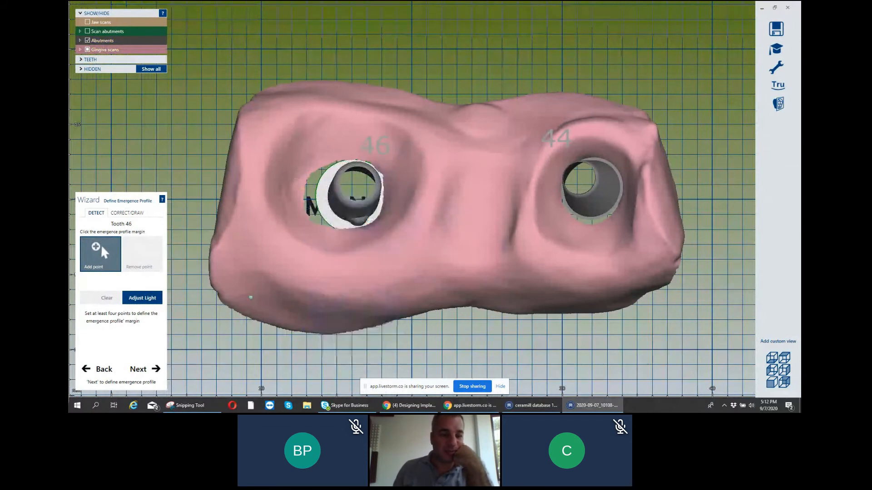
{"action": "left_click", "coordinate": [138, 368]}
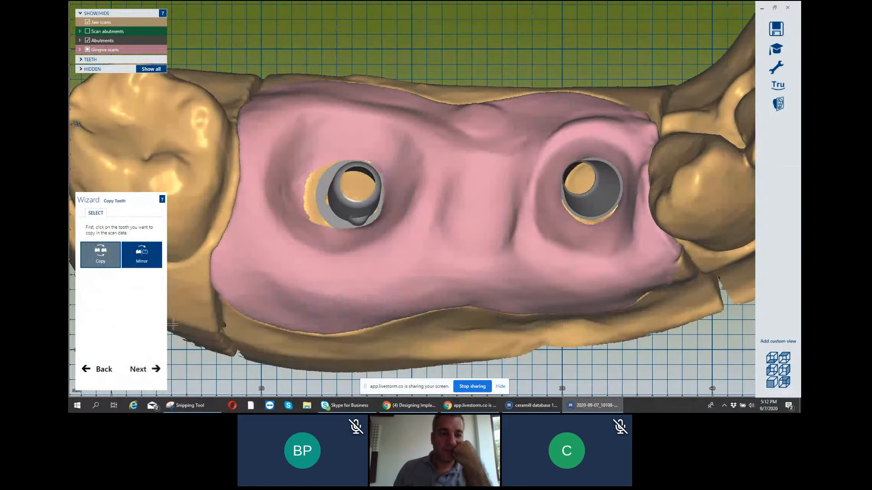
Skip copying a tooth from the scan data and proceed to tooth placement.
{"action": "scroll", "coordinate": [175, 298], "scroll_direction": "down", "scroll_amount": 4}
{"action": "right_click_drag", "start_coordinate": [282, 214], "coordinate": [357, 176]}
{"action": "scroll", "coordinate": [357, 176], "scroll_direction": "up", "scroll_amount": 1}
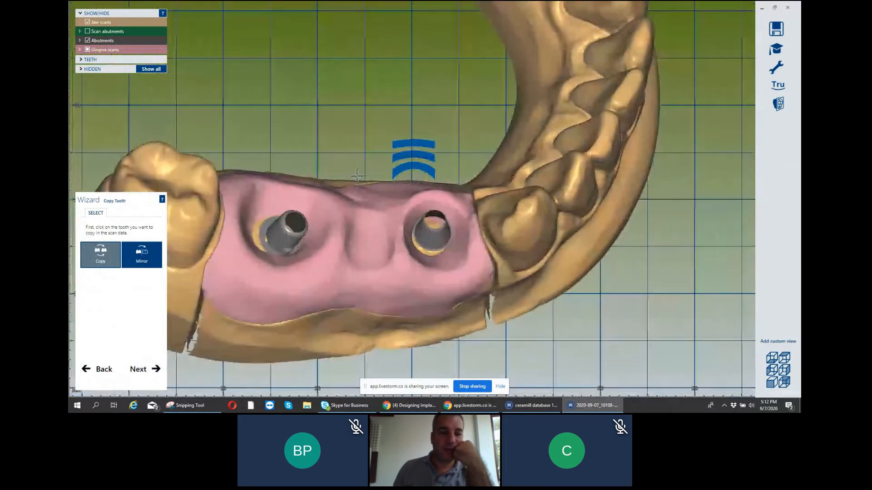
{"action": "left_click", "coordinate": [139, 370]}
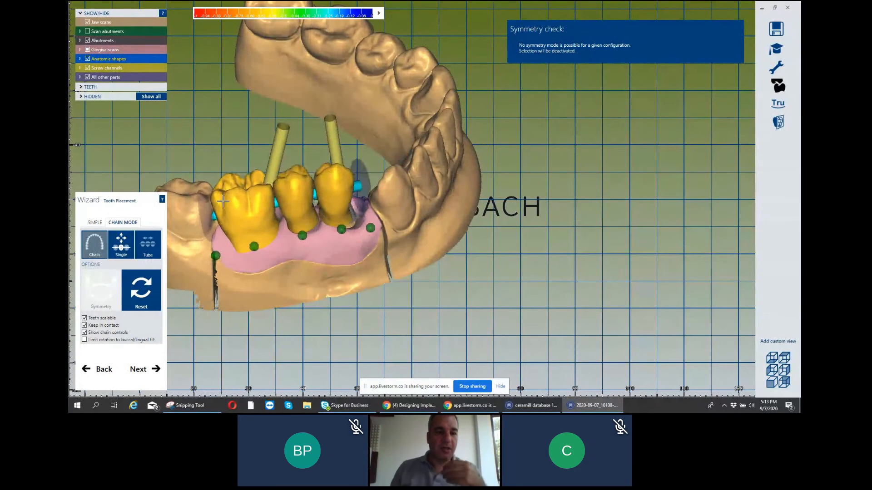
Fix the chain control at the molar end and stretch the tooth chain toward the canine and the tongue side.
{"action": "right_click_drag", "start_coordinate": [235, 198], "coordinate": [261, 164]}
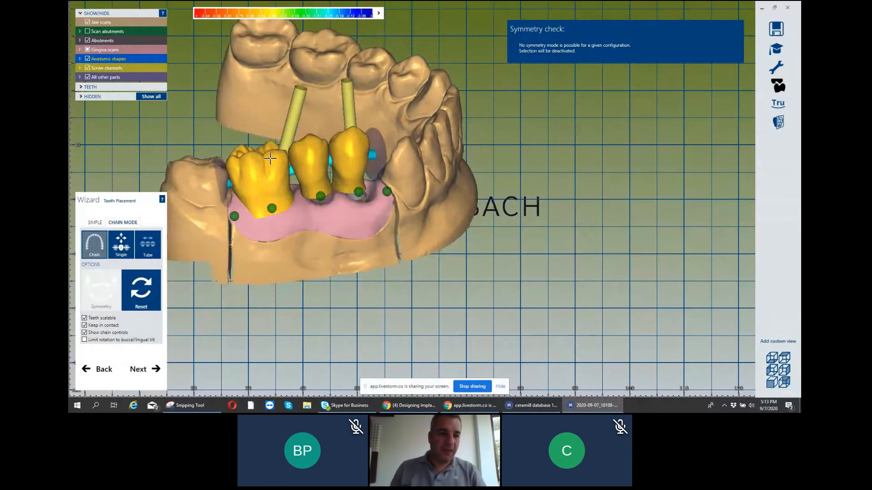
{"action": "left_click", "coordinate": [234, 217]}
{"action": "left_click_drag", "start_coordinate": [353, 166], "coordinate": [370, 177]}
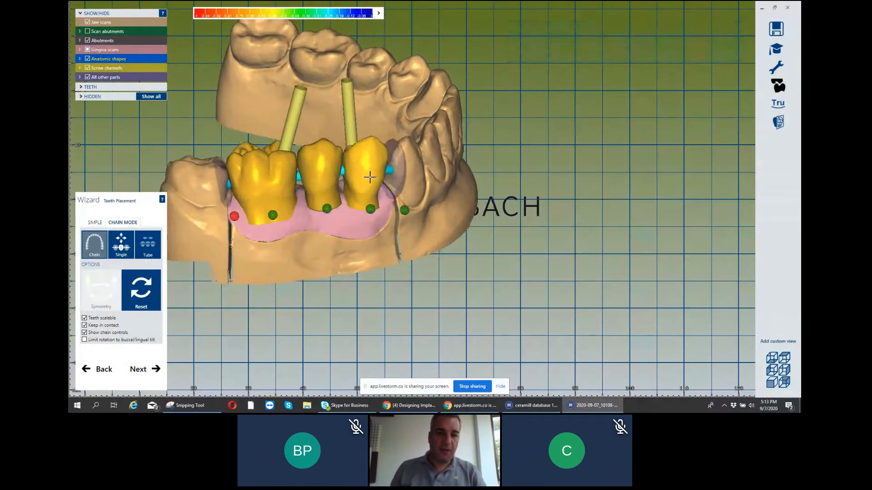
{"action": "right_click_drag", "start_coordinate": [370, 177], "coordinate": [344, 257]}
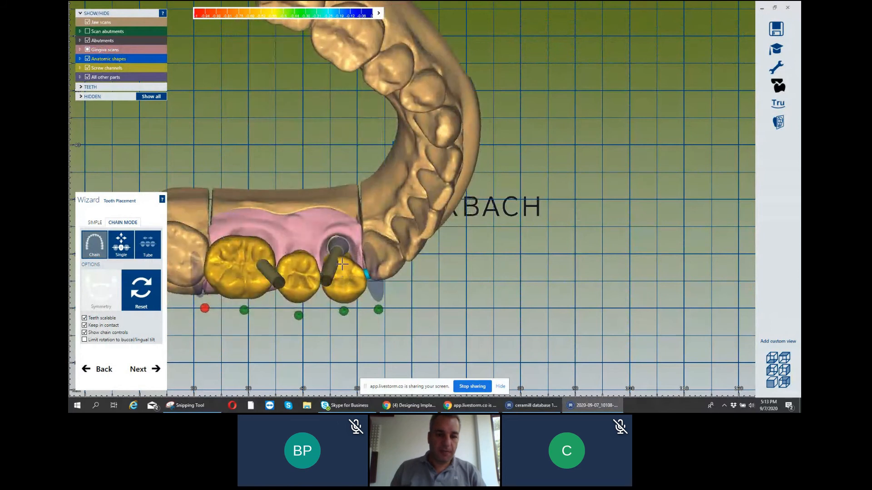
{"action": "left_click_drag", "start_coordinate": [342, 264], "coordinate": [343, 255]}
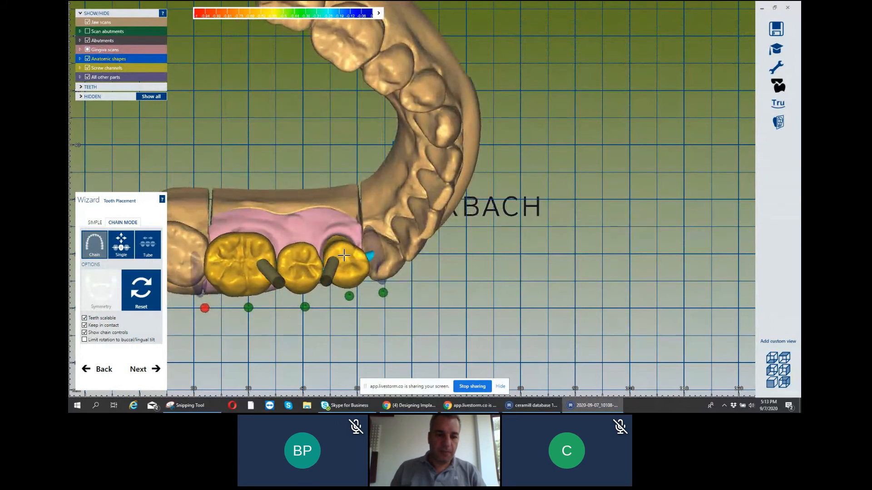
Release the fixed molar-end control and lower the whole tooth chain slightly toward the gingiva.
{"action": "mouse_move", "coordinate": [344, 255]}
{"action": "right_mouse_down"}
{"action": "mouse_move", "coordinate": [356, 211]}
{"action": "mouse_move", "coordinate": [336, 262]}
{"action": "right_mouse_up"}
{"action": "scroll", "coordinate": [355, 212], "scroll_direction": "down", "scroll_amount": 3}
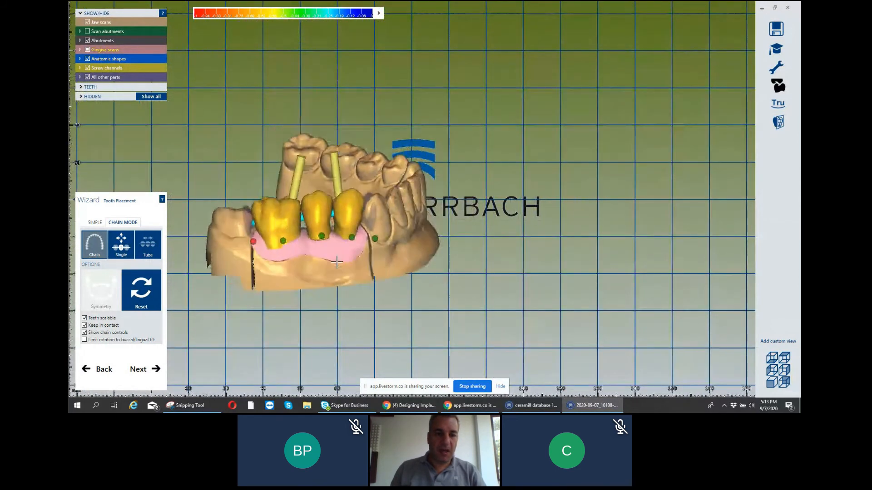
{"action": "scroll", "coordinate": [317, 253], "scroll_direction": "up", "scroll_amount": 2}
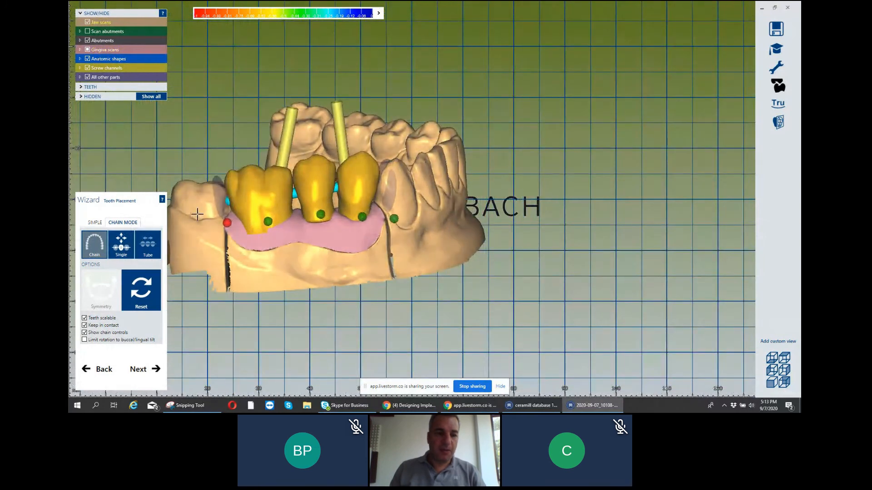
{"action": "left_click_drag", "start_coordinate": [259, 195], "coordinate": [259, 201]}
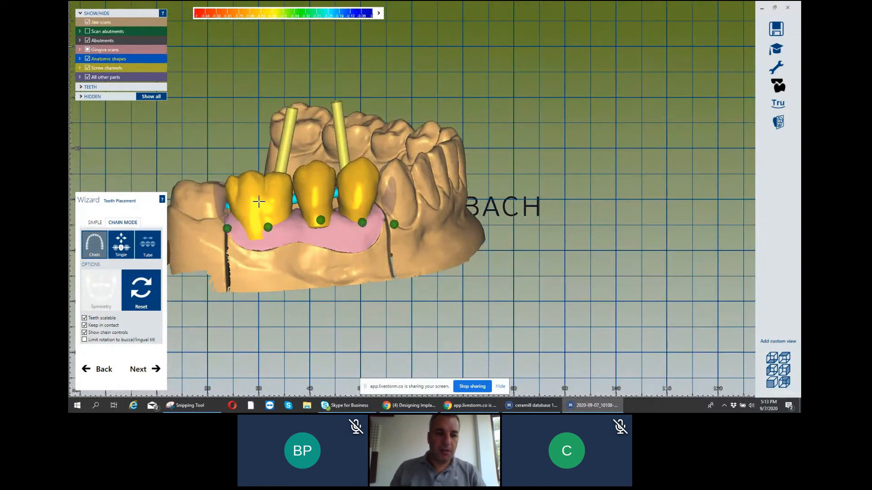
Switch to simple tooth placement, shift molar 46 toward the premolars and adjust the position of premolar 44.
{"action": "left_click", "coordinate": [101, 222]}
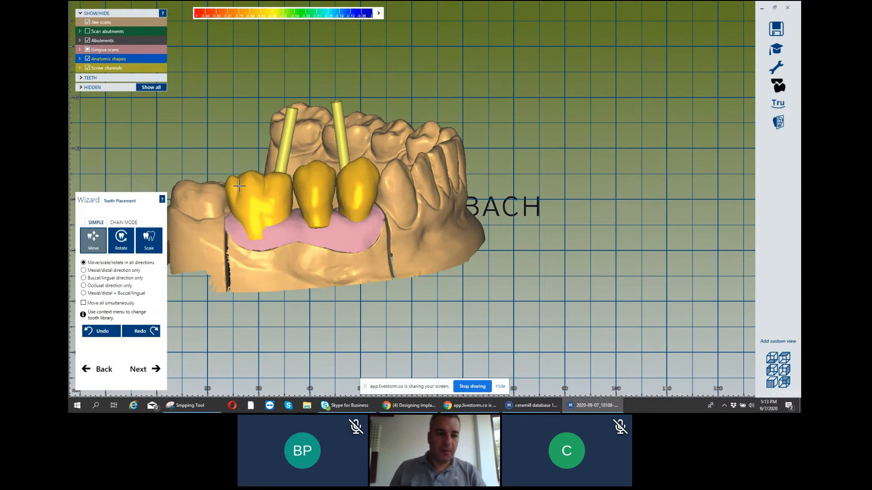
{"action": "left_click_drag", "start_coordinate": [239, 191], "coordinate": [253, 185]}
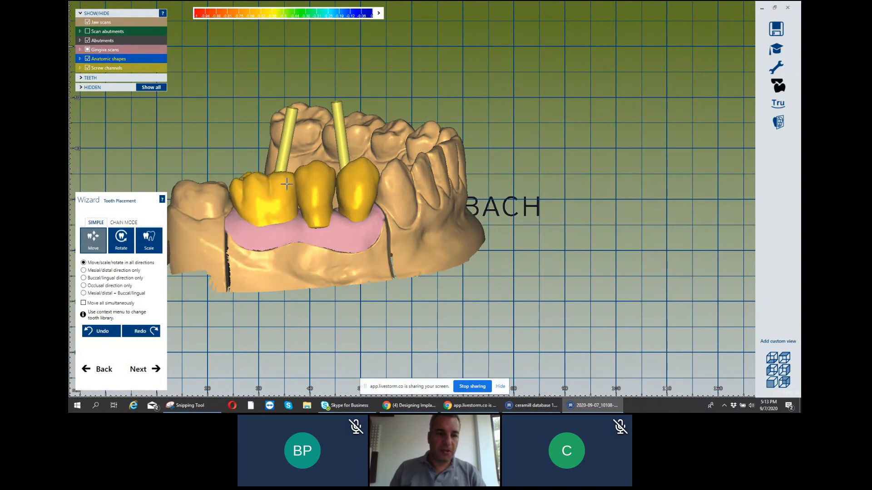
{"action": "left_click_drag", "start_coordinate": [313, 182], "coordinate": [354, 176]}
{"action": "mouse_move", "coordinate": [363, 213]}
{"action": "left_mouse_down", "text": "ctrl"}
{"action": "mouse_move", "coordinate": [356, 217]}
{"action": "mouse_move", "coordinate": [360, 202]}
{"action": "left_mouse_up", "text": "ctrl"}
{"action": "scroll", "coordinate": [270, 184], "scroll_direction": "up", "scroll_amount": 2}
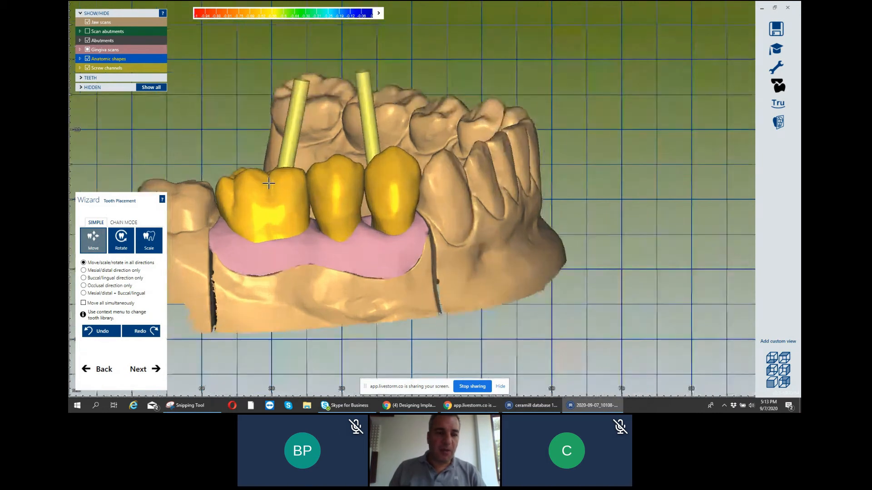
Examine where the screw channels exit molar 46 and premolar 44 from the cheek, chewing and molar sides.
{"action": "scroll", "coordinate": [268, 180], "scroll_direction": "down", "scroll_amount": 2}
{"action": "right_click_drag", "start_coordinate": [268, 181], "coordinate": [267, 286]}
{"action": "scroll", "coordinate": [260, 280], "scroll_direction": "up", "scroll_amount": 2}
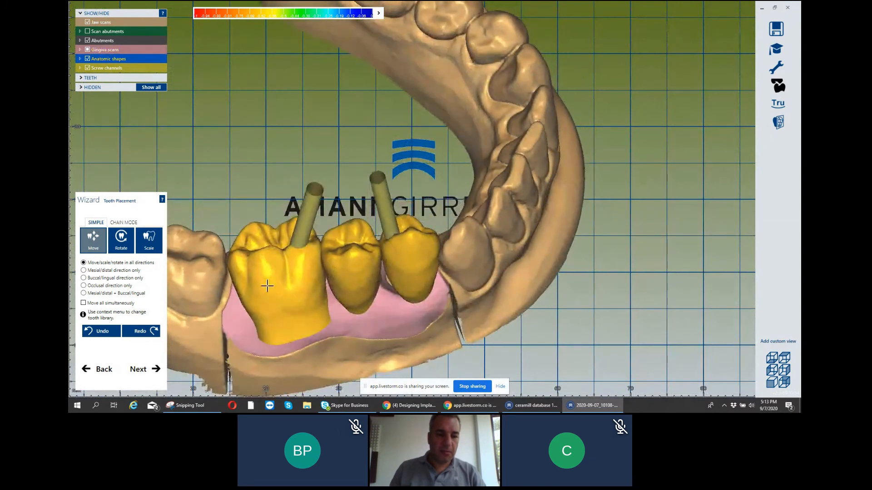
{"action": "scroll", "coordinate": [285, 239], "scroll_direction": "up", "scroll_amount": 5}
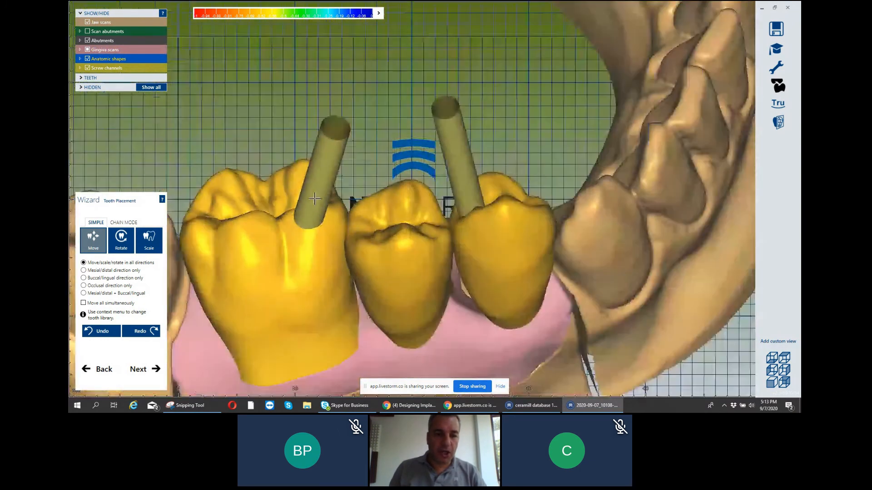
{"action": "scroll", "coordinate": [315, 199], "scroll_direction": "down", "scroll_amount": 2}
{"action": "right_click_drag", "start_coordinate": [315, 199], "coordinate": [494, 175]}
{"action": "scroll", "coordinate": [497, 177], "scroll_direction": "up", "scroll_amount": 3}
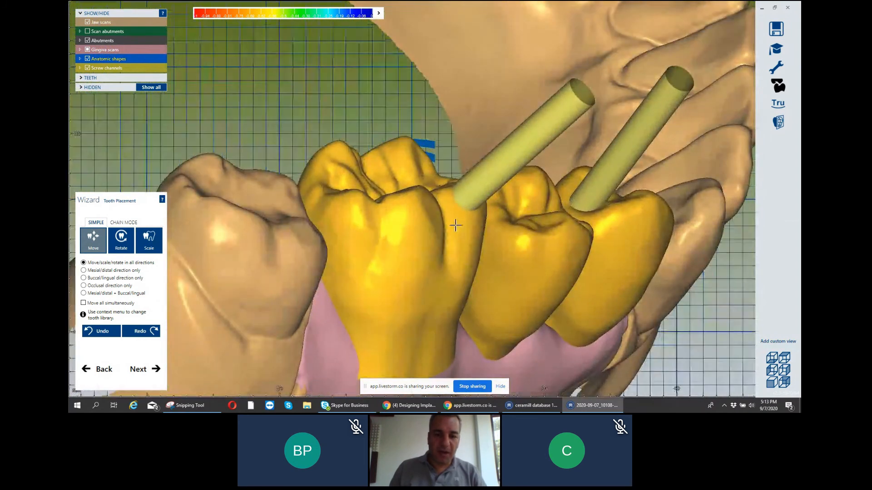
{"action": "scroll", "coordinate": [456, 224], "scroll_direction": "down", "scroll_amount": 3}
{"action": "right_click_drag", "start_coordinate": [456, 224], "coordinate": [281, 200]}
Reposition molar 46 on the ridge and shift premolar 44 slightly toward the tongue side.
{"action": "mouse_move", "coordinate": [282, 200]}
{"action": "left_mouse_down"}
{"action": "mouse_move", "coordinate": [293, 196]}
{"action": "mouse_move", "coordinate": [295, 208]}
{"action": "left_mouse_up"}
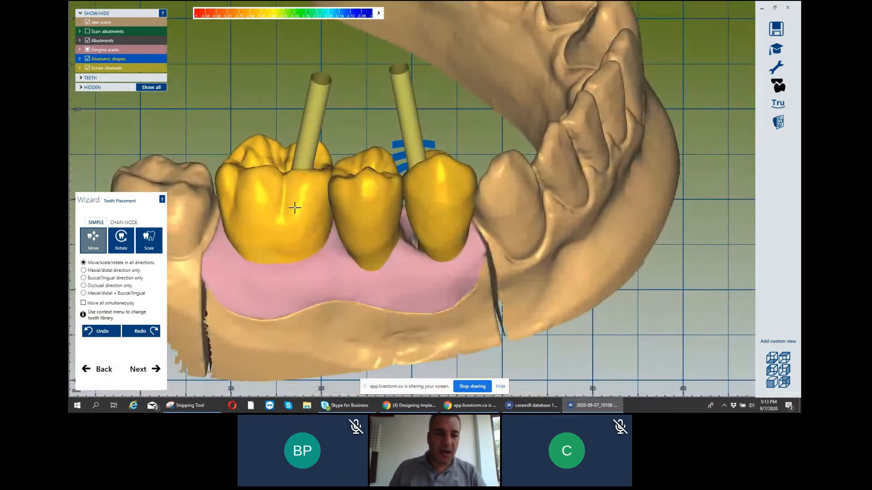
{"action": "right_click_drag", "start_coordinate": [242, 184], "coordinate": [401, 286]}
{"action": "scroll", "coordinate": [393, 291], "scroll_direction": "up", "scroll_amount": 3}
{"action": "left_click_drag", "start_coordinate": [450, 270], "coordinate": [449, 265]}
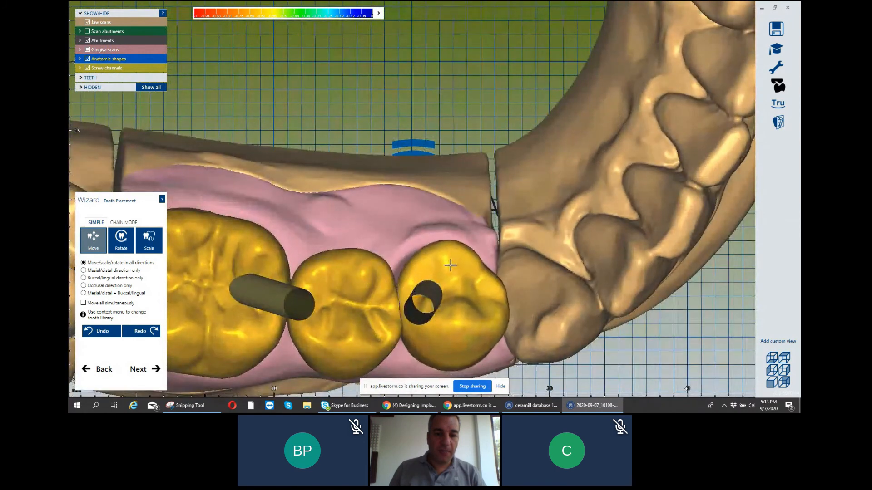
Lower premolar 44 slightly toward the gingiva and check the tooth row's alignment from the chewing side.
{"action": "scroll", "coordinate": [446, 258], "scroll_direction": "down", "scroll_amount": 2}
{"action": "right_click_drag", "start_coordinate": [445, 259], "coordinate": [440, 251]}
{"action": "scroll", "coordinate": [443, 217], "scroll_direction": "up", "scroll_amount": 4}
{"action": "scroll", "coordinate": [452, 185], "scroll_direction": "up", "scroll_amount": 1}
{"action": "right_click_drag", "start_coordinate": [451, 185], "coordinate": [464, 153]}
{"action": "left_click_drag", "start_coordinate": [465, 153], "coordinate": [463, 161]}
{"action": "scroll", "coordinate": [463, 163], "scroll_direction": "down", "scroll_amount": 4}
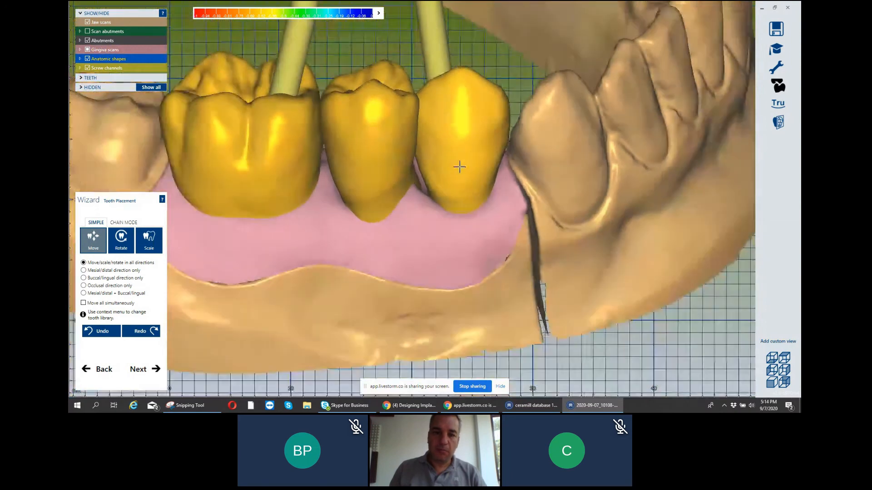
{"action": "right_click_drag", "start_coordinate": [448, 175], "coordinate": [470, 374]}
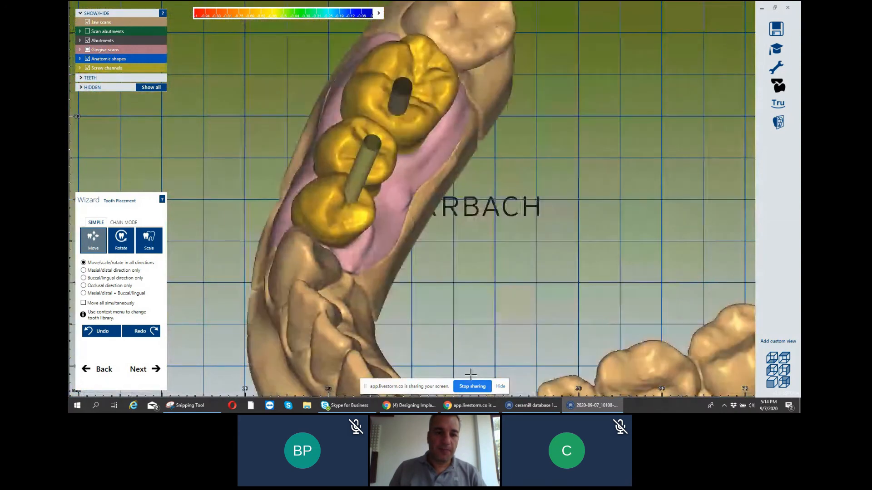
Shift molar 46 and premolar 45 slightly toward the tongue side in relation to the screw channels.
{"action": "scroll", "coordinate": [470, 373], "scroll_direction": "up", "scroll_amount": 3}
{"action": "mouse_move", "coordinate": [409, 376]}
{"action": "right_mouse_down"}
{"action": "mouse_move", "coordinate": [376, 398]}
{"action": "mouse_move", "coordinate": [409, 318]}
{"action": "mouse_move", "coordinate": [373, 286]}
{"action": "right_mouse_up"}
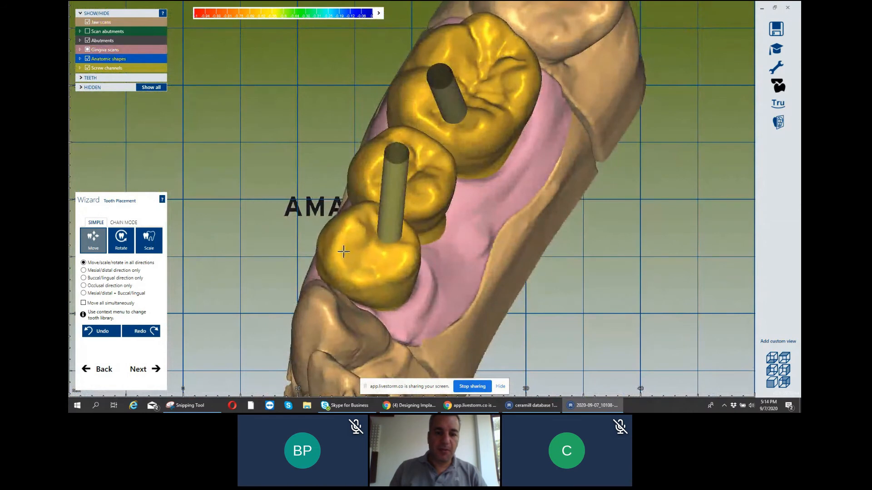
{"action": "right_click_drag", "start_coordinate": [348, 253], "coordinate": [380, 182]}
{"action": "left_click_drag", "start_coordinate": [380, 182], "coordinate": [385, 176]}
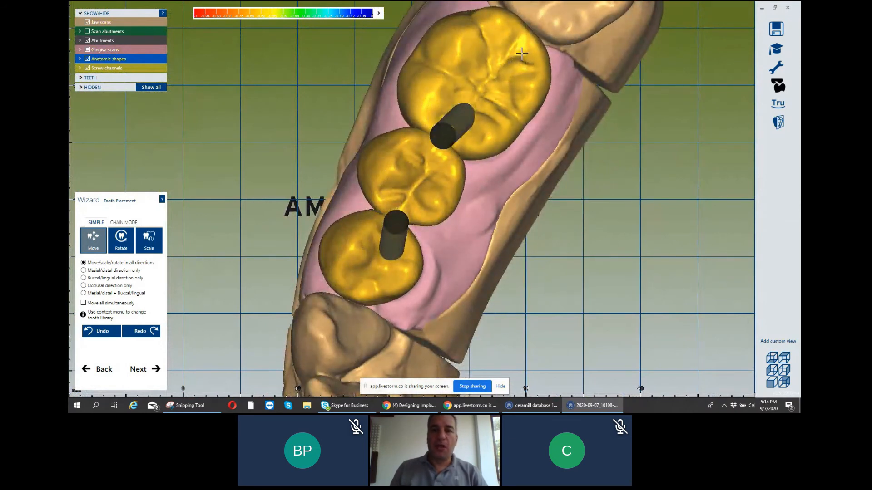
{"action": "left_click_drag", "start_coordinate": [522, 54], "coordinate": [487, 128]}
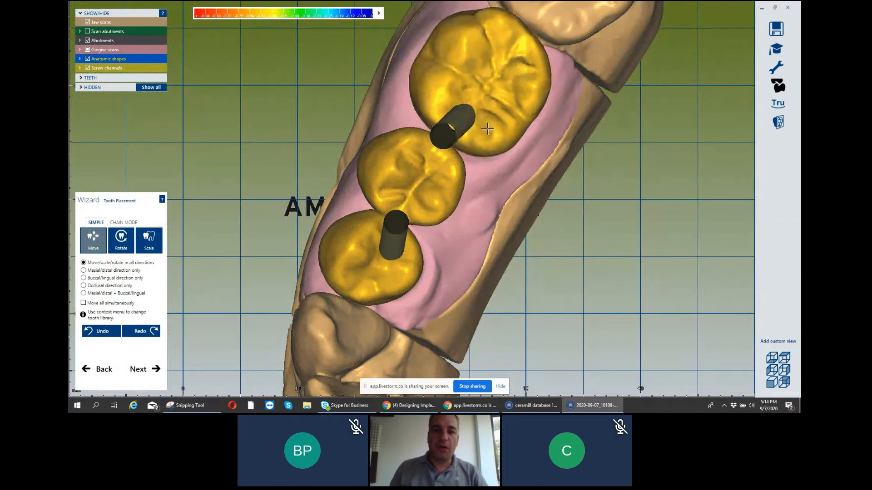
{"action": "left_click_drag", "start_coordinate": [420, 182], "coordinate": [424, 182]}
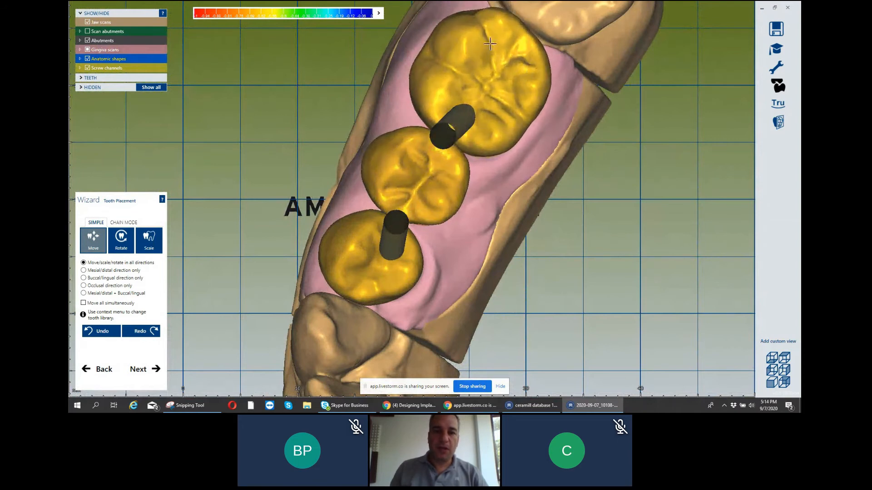
{"action": "left_click_drag", "start_coordinate": [490, 44], "coordinate": [483, 55]}
Check the bridge teeth from the cheek side and continue to generating the abutment bottoms.
{"action": "scroll", "coordinate": [482, 57], "scroll_direction": "down", "scroll_amount": 2}
{"action": "right_click_drag", "start_coordinate": [482, 57], "coordinate": [200, 341]}
{"action": "scroll", "coordinate": [524, 250], "scroll_direction": "up", "scroll_amount": 3}
{"action": "scroll", "coordinate": [382, 127], "scroll_direction": "up", "scroll_amount": 1}
{"action": "scroll", "coordinate": [380, 139], "scroll_direction": "down", "scroll_amount": 2}
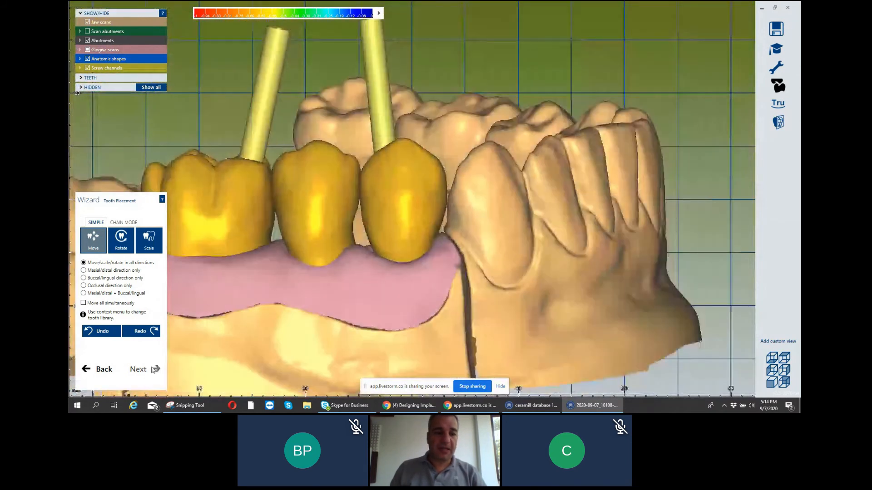
{"action": "left_click", "coordinate": [154, 369]}
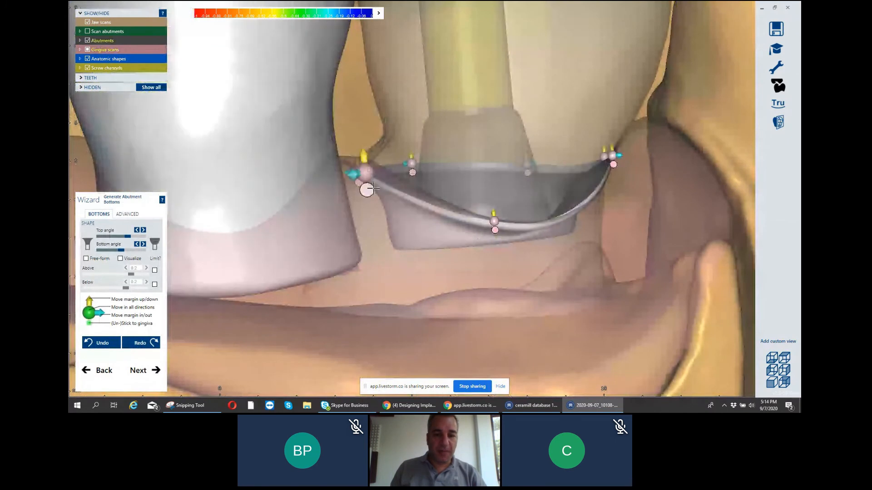
Examine the abutment margins under molar 46 and premolar 44 with the gingiva shown opaque and transparent.
{"action": "scroll", "coordinate": [389, 247], "scroll_direction": "down", "scroll_amount": 3}
{"action": "middle_click_drag", "start_coordinate": [383, 247], "coordinate": [559, 262]}
{"action": "scroll", "coordinate": [290, 242], "scroll_direction": "down", "scroll_amount": 2}
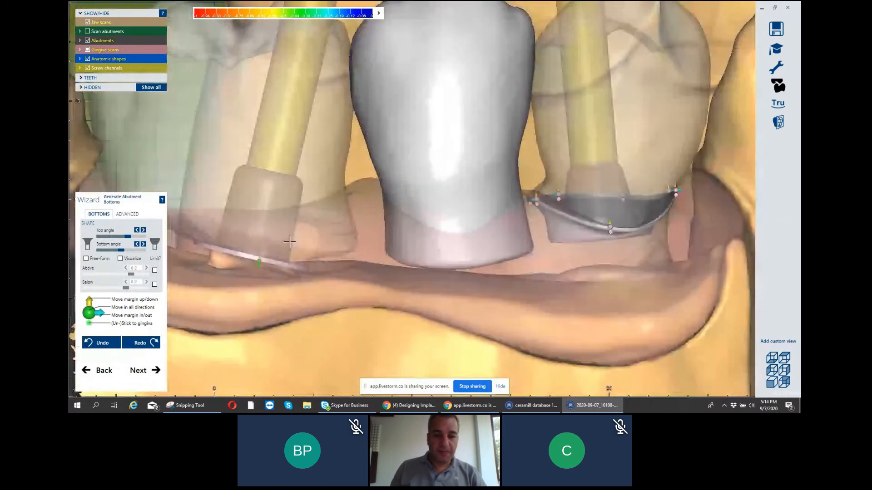
{"action": "scroll", "coordinate": [287, 242], "scroll_direction": "down", "scroll_amount": 1}
{"action": "middle_click", "coordinate": [360, 251], "text": "shift"}
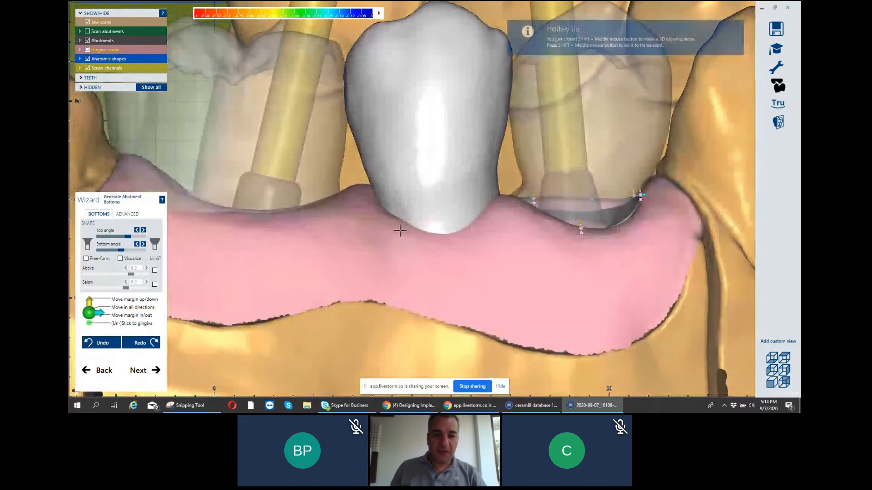
{"action": "middle_click", "coordinate": [401, 231], "text": "shift"}
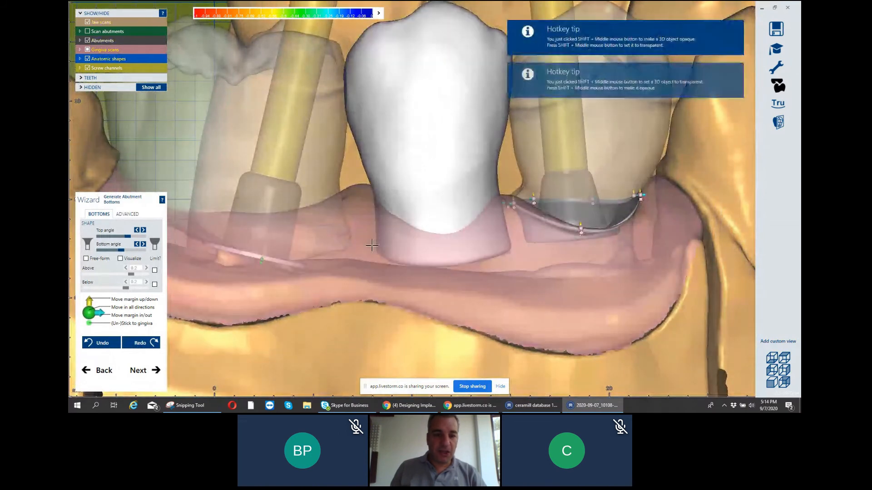
{"action": "right_click_drag", "start_coordinate": [371, 245], "coordinate": [361, 254]}
{"action": "scroll", "coordinate": [253, 225], "scroll_direction": "up", "scroll_amount": 2}
{"action": "right_click_drag", "start_coordinate": [253, 225], "coordinate": [235, 196]}
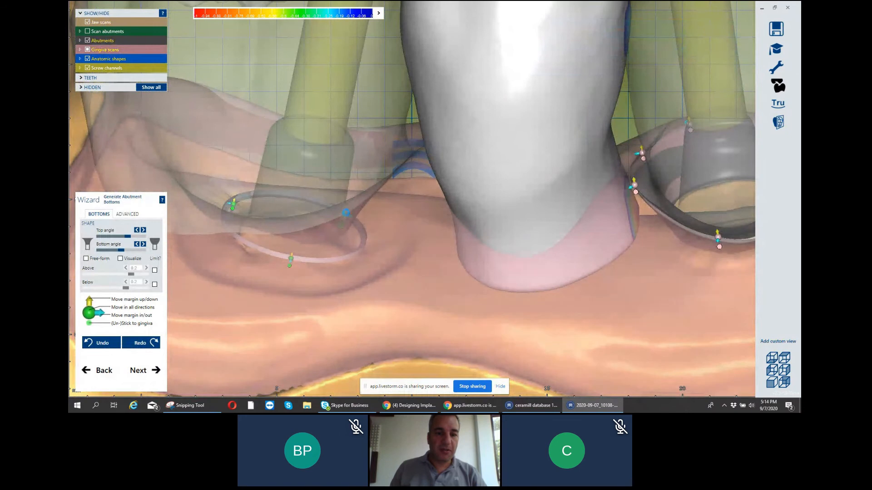
{"action": "right_click_drag", "start_coordinate": [341, 179], "coordinate": [339, 172]}
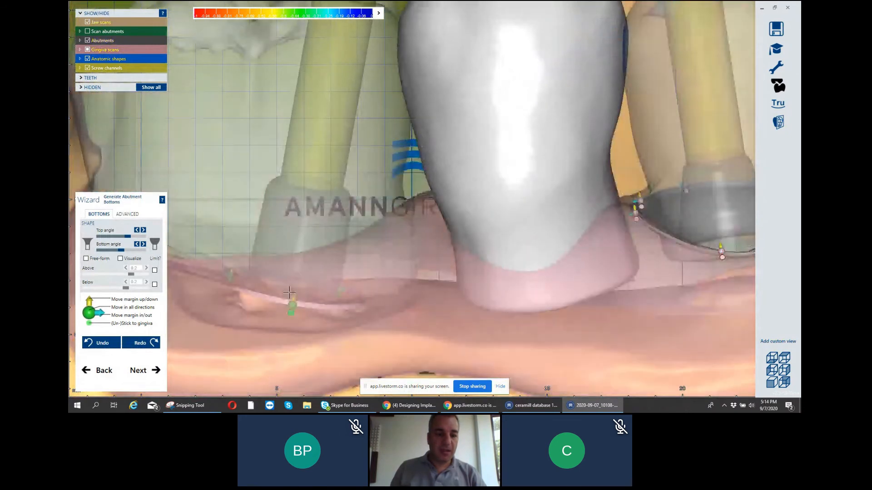
Pull the abutment margin of molar 46 up out of the gingiva and restick all margins.
{"action": "left_click_drag", "start_coordinate": [289, 299], "coordinate": [314, 154]}
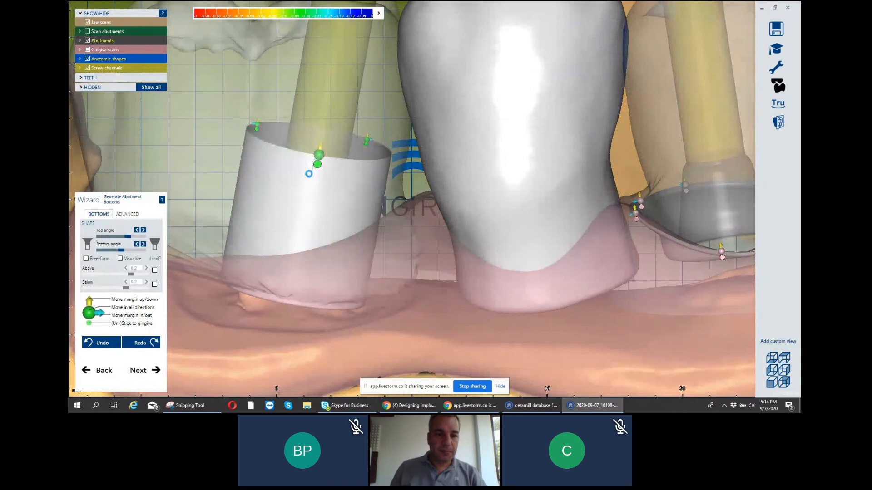
{"action": "scroll", "coordinate": [308, 176], "scroll_direction": "down", "scroll_amount": 3}
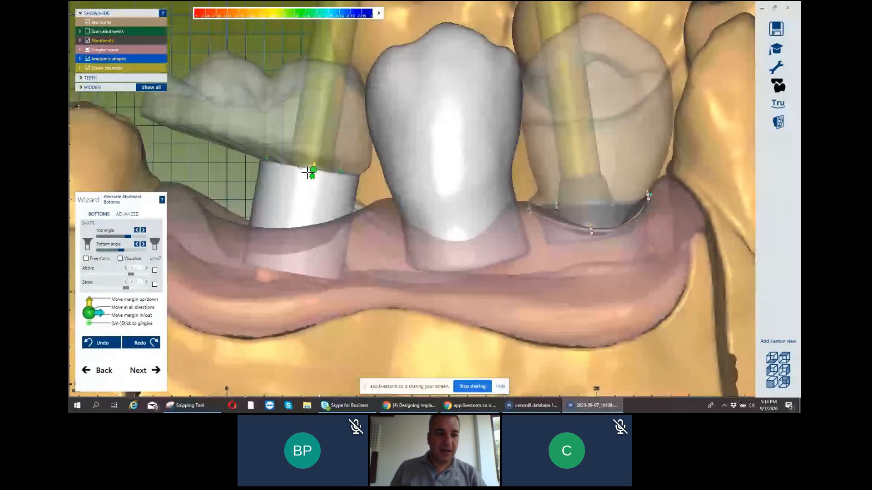
{"action": "left_click_drag", "start_coordinate": [313, 170], "coordinate": [309, 192]}
{"action": "left_click", "coordinate": [129, 215]}
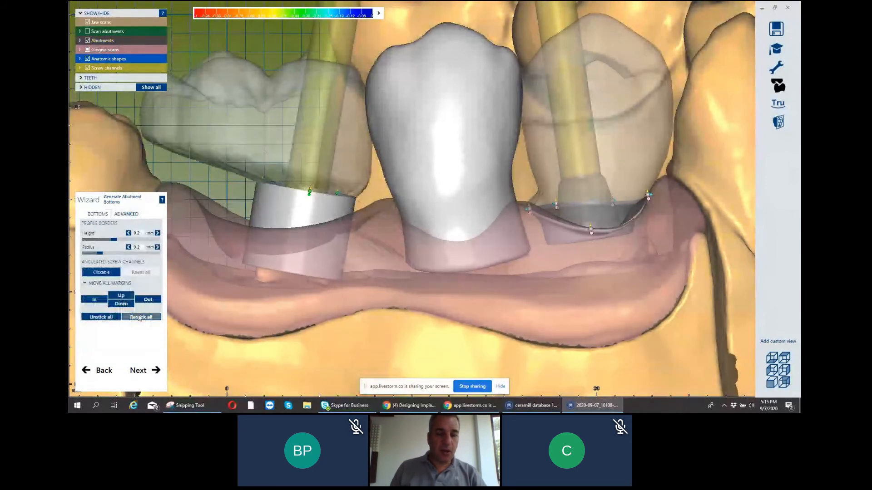
{"action": "left_click", "coordinate": [139, 317]}
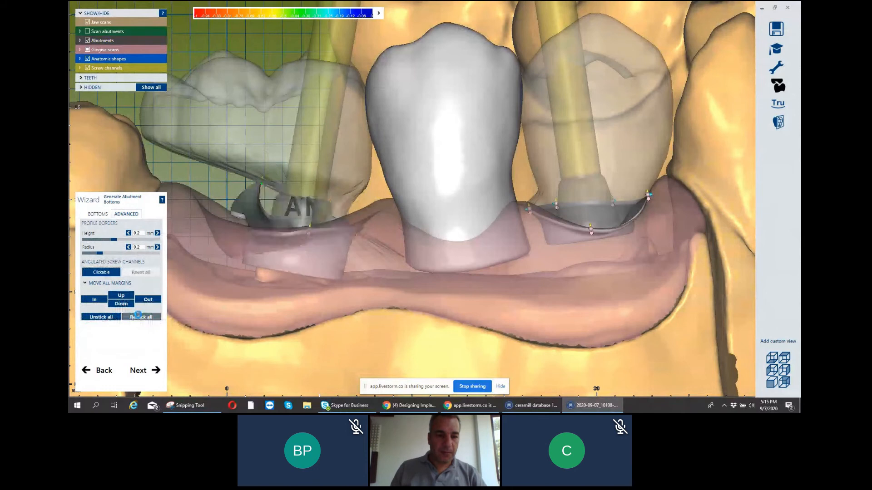
Inspect the abutment bottoms of molar 46 and premolar 44 through the transparent gingiva from the cheek side.
{"action": "right_click_drag", "start_coordinate": [167, 289], "coordinate": [245, 161]}
{"action": "right_click_drag", "start_coordinate": [243, 112], "coordinate": [218, 157]}
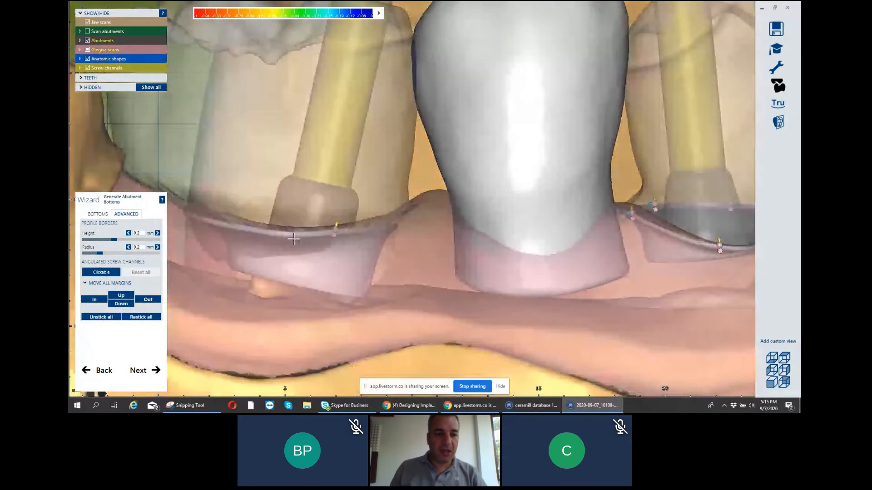
{"action": "right_click_drag", "start_coordinate": [290, 211], "coordinate": [314, 218]}
{"action": "scroll", "coordinate": [321, 253], "scroll_direction": "down", "scroll_amount": 3}
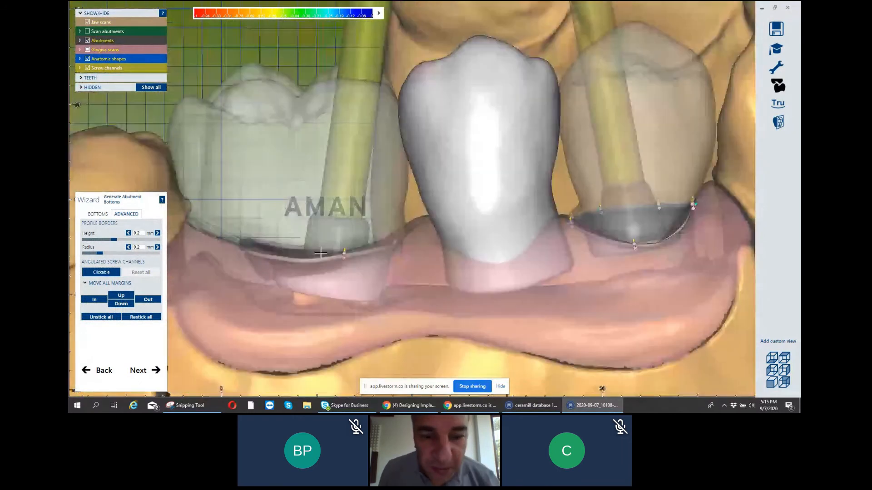
{"action": "right_click_drag", "start_coordinate": [323, 248], "coordinate": [245, 258]}
{"action": "scroll", "coordinate": [345, 265], "scroll_direction": "down", "scroll_amount": 2}
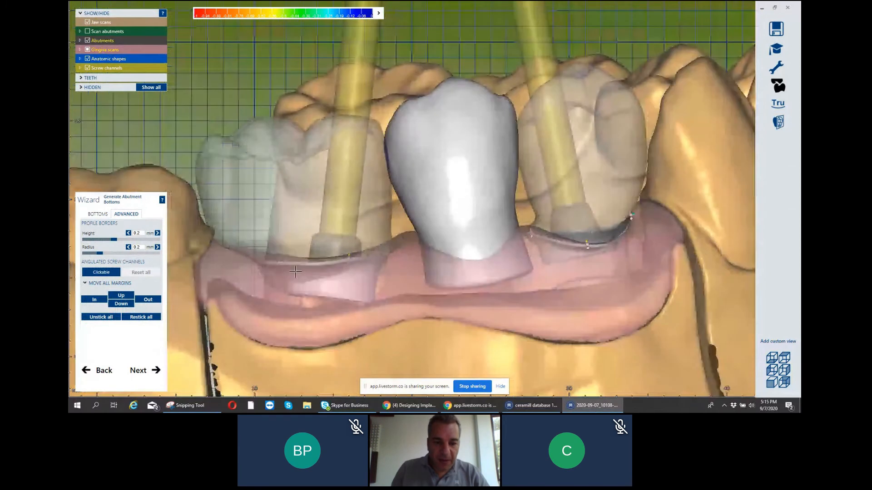
{"action": "middle_click_drag", "start_coordinate": [351, 269], "coordinate": [305, 249]}
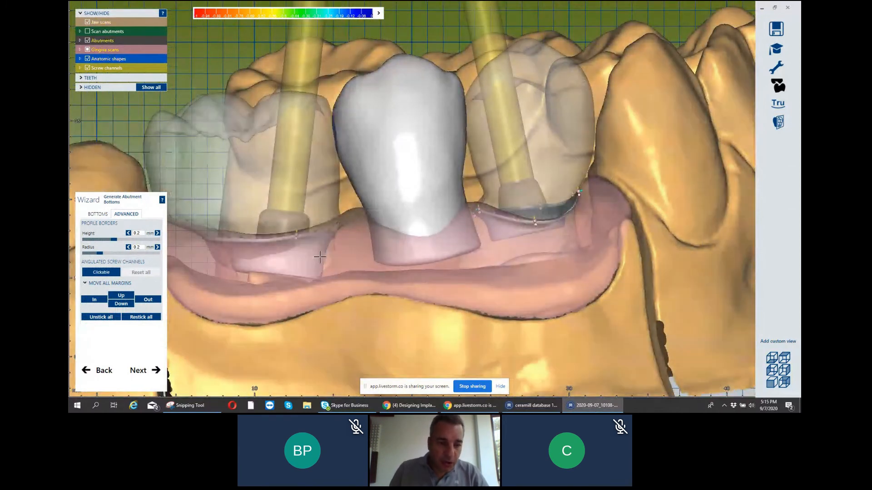
{"action": "middle_click_drag", "start_coordinate": [326, 253], "coordinate": [357, 249]}
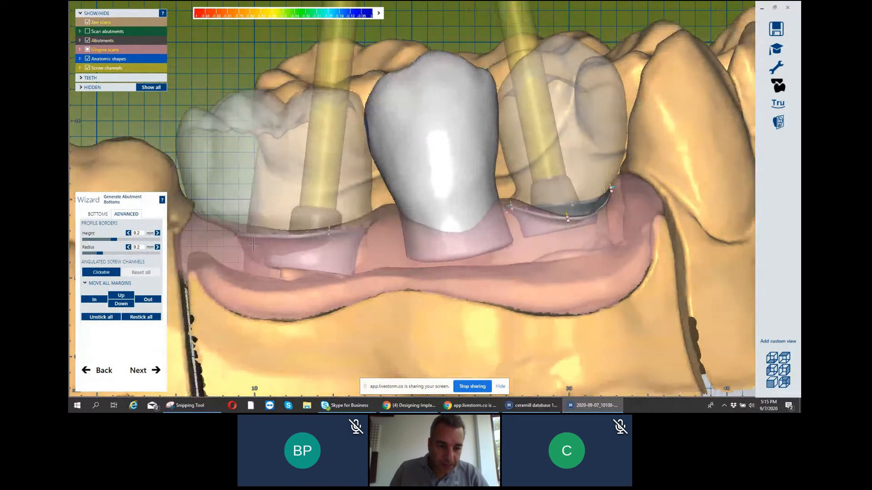
{"action": "scroll", "coordinate": [305, 225], "scroll_direction": "down", "scroll_amount": 1}
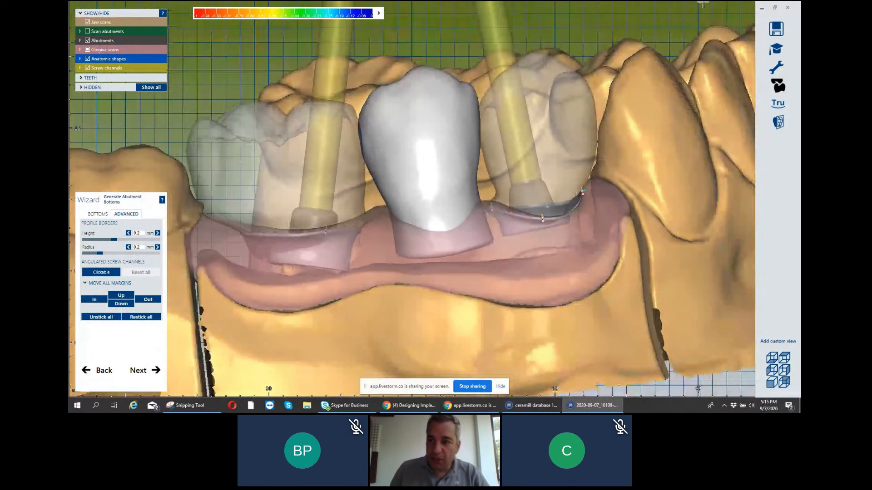
Cut through the bridge area with a sectional view and examine the abutment bottom of molar 46 against the gingiva.
{"action": "left_click", "coordinate": [776, 68]}
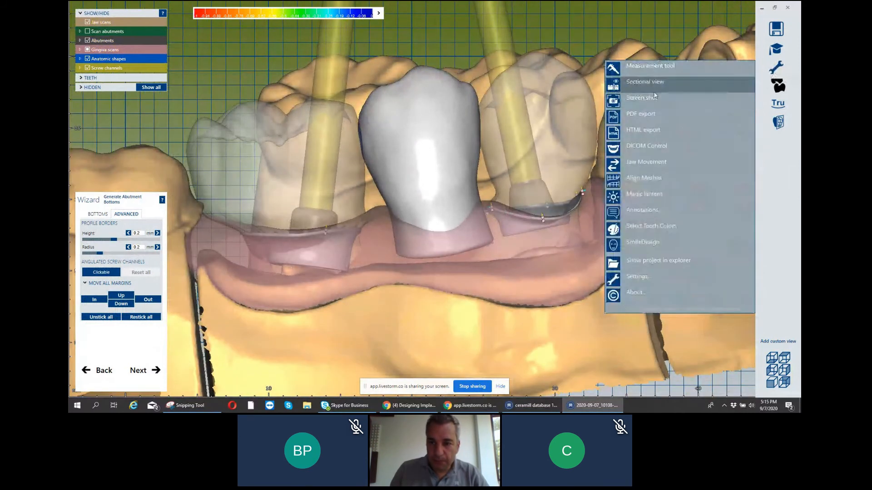
{"action": "left_click", "coordinate": [647, 83]}
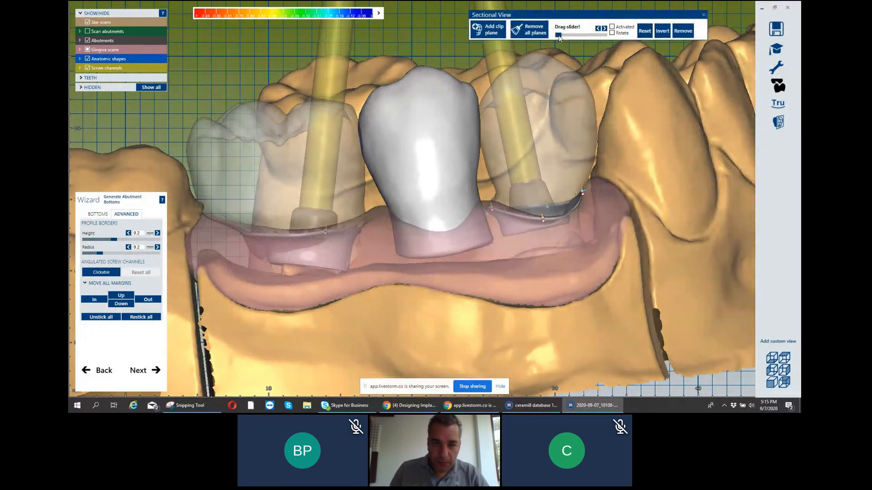
{"action": "left_click_drag", "start_coordinate": [561, 37], "coordinate": [572, 38]}
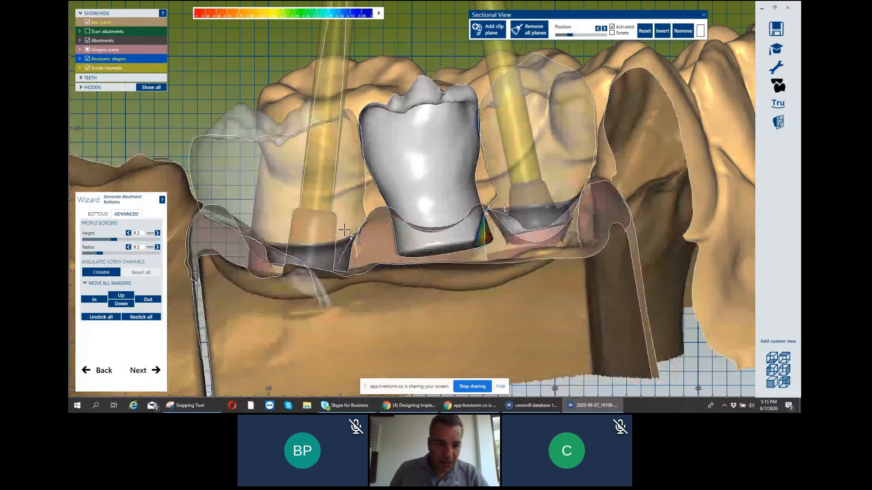
{"action": "scroll", "coordinate": [317, 273], "scroll_direction": "up", "scroll_amount": 3}
{"action": "scroll", "coordinate": [273, 263], "scroll_direction": "up", "scroll_amount": 3}
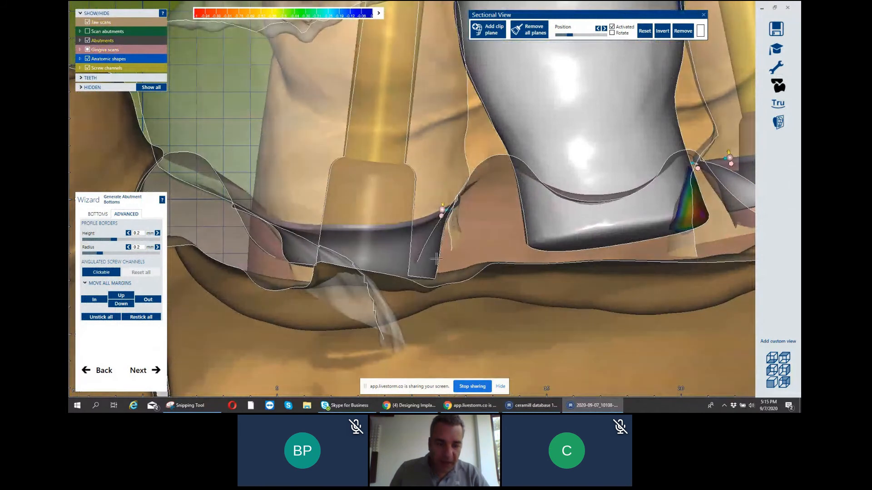
{"action": "scroll", "coordinate": [436, 258], "scroll_direction": "down", "scroll_amount": 2}
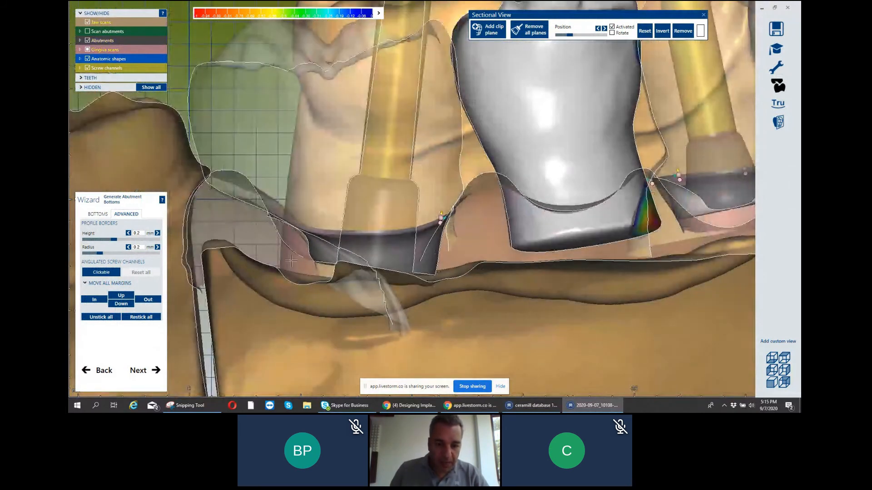
{"action": "scroll", "coordinate": [299, 258], "scroll_direction": "down", "scroll_amount": 2}
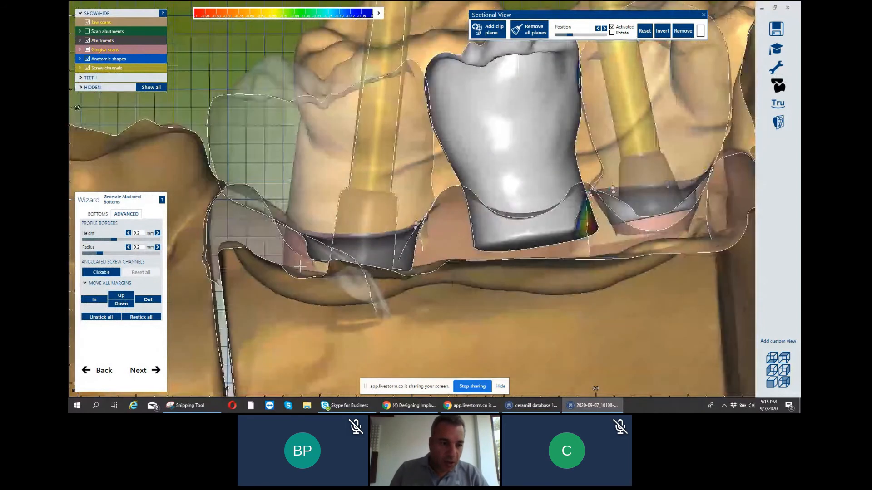
{"action": "middle_click_drag", "start_coordinate": [300, 266], "coordinate": [267, 254]}
Enable free-form editing and distance visualization for the abutment bottoms, and reset the sectional cut.
{"action": "left_click", "coordinate": [97, 213]}
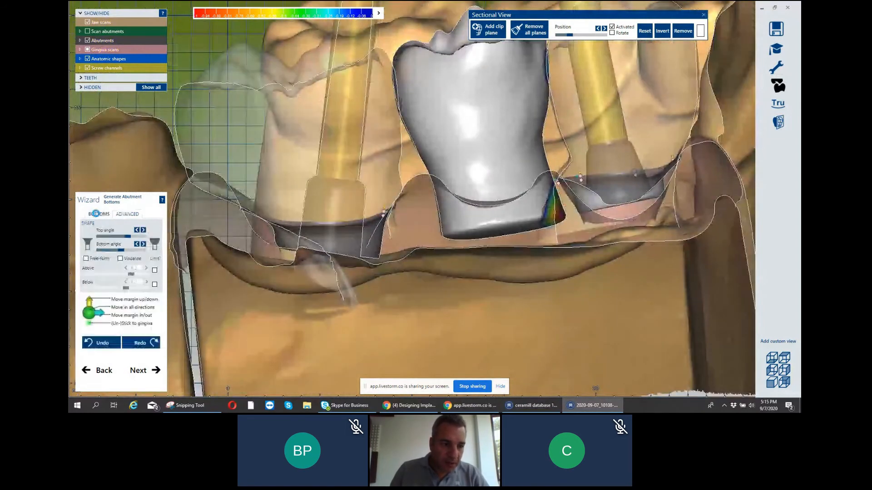
{"action": "left_click", "coordinate": [87, 259]}
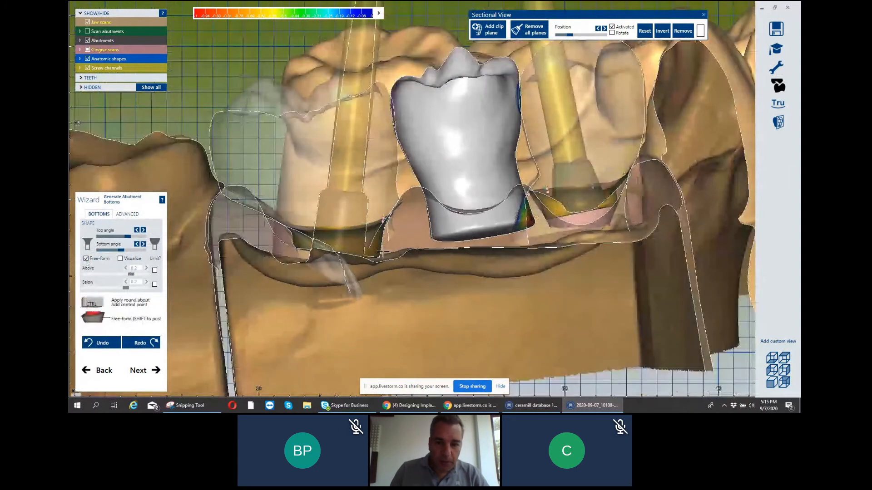
{"action": "scroll", "coordinate": [372, 249], "scroll_direction": "down", "scroll_amount": 1}
{"action": "mouse_move", "coordinate": [383, 252]}
{"action": "right_mouse_down"}
{"action": "mouse_move", "coordinate": [371, 248]}
{"action": "mouse_move", "coordinate": [382, 243]}
{"action": "right_mouse_up"}
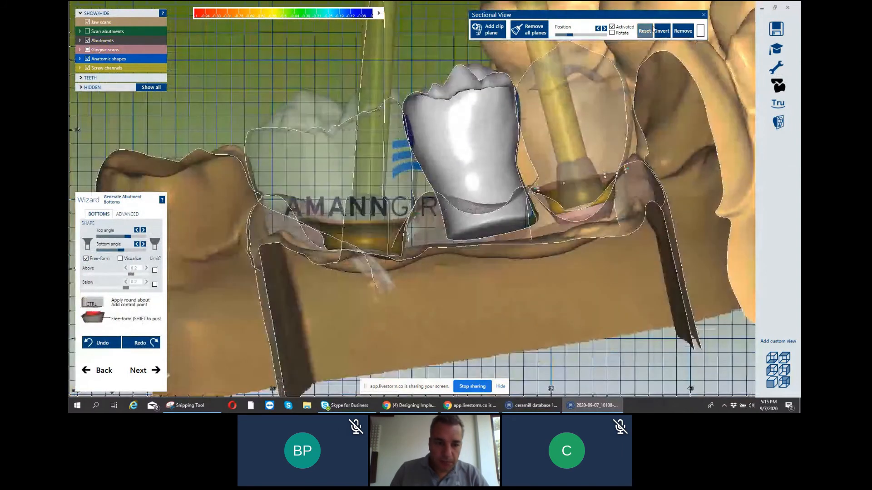
{"action": "left_click", "coordinate": [653, 31]}
{"action": "right_click_drag", "start_coordinate": [360, 184], "coordinate": [203, 258]}
{"action": "scroll", "coordinate": [341, 234], "scroll_direction": "up", "scroll_amount": 3}
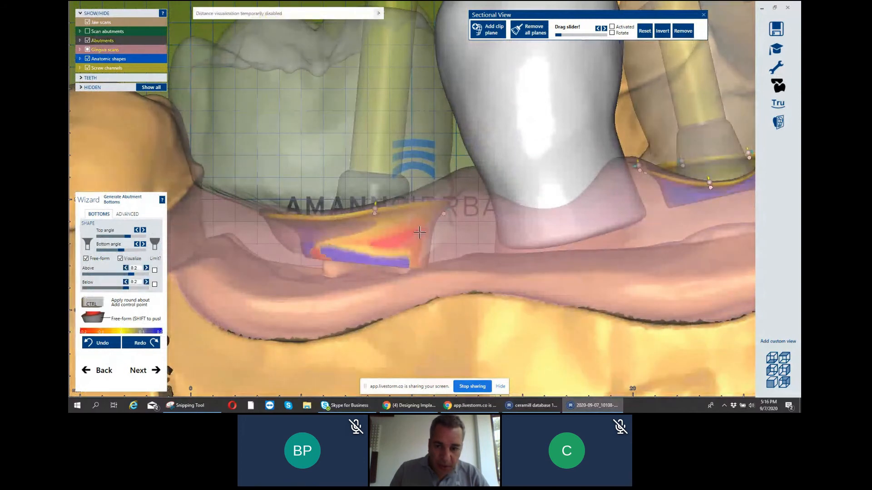
Reduce the top angle of the abutment bottoms to its minimum and raise the bottom angle to its maximum.
{"action": "scroll", "coordinate": [422, 235], "scroll_direction": "down", "scroll_amount": 2}
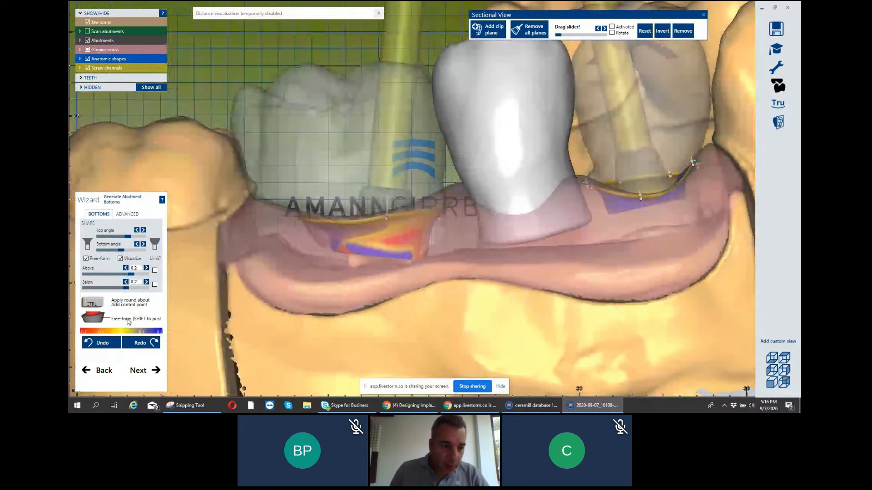
{"action": "right_click_drag", "start_coordinate": [245, 259], "coordinate": [212, 243]}
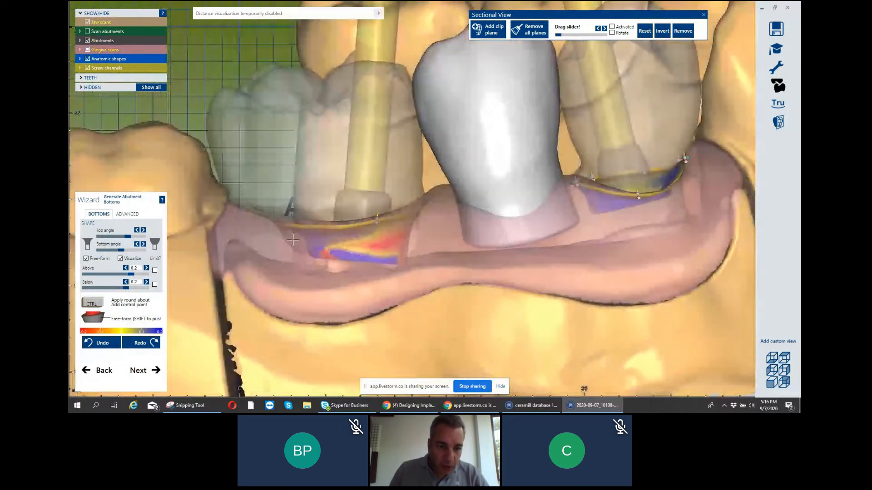
{"action": "scroll", "coordinate": [211, 243], "scroll_direction": "up", "scroll_amount": 3}
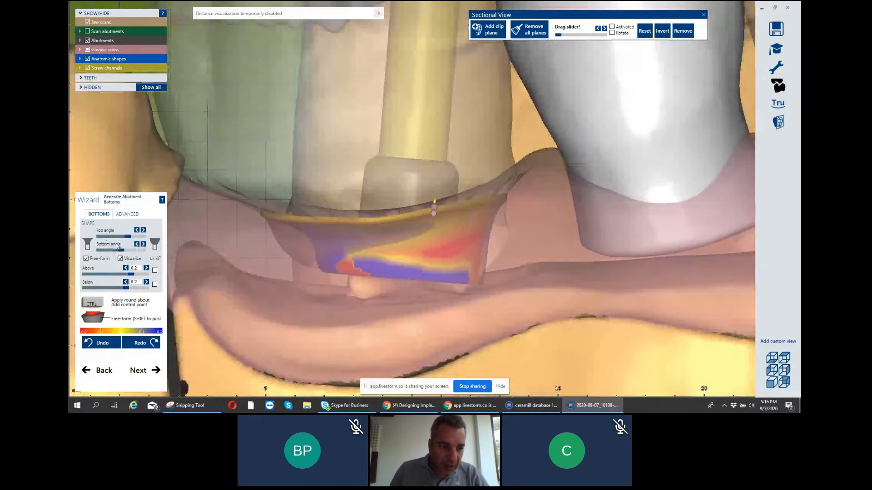
{"action": "left_click_drag", "start_coordinate": [128, 236], "coordinate": [162, 257]}
{"action": "scroll", "coordinate": [389, 249], "scroll_direction": "down", "scroll_amount": 2}
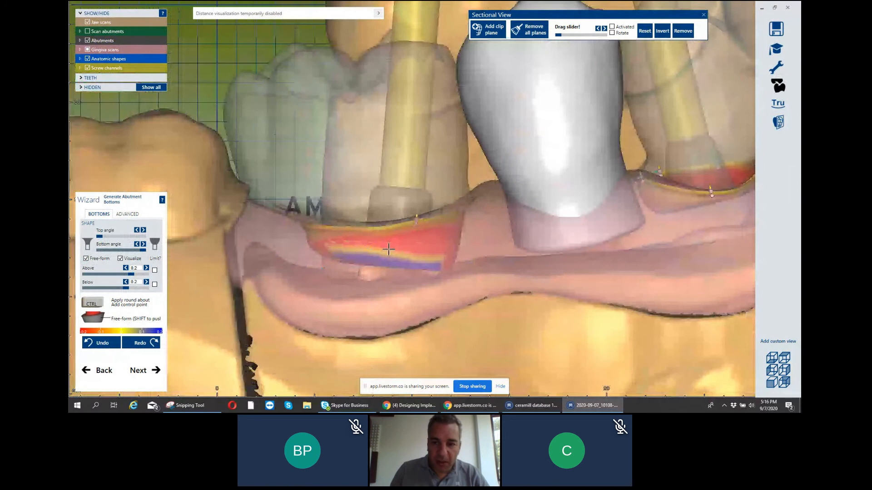
Free-form the cheek-side surface of the molar 46 abutment bottom along its distal and middle area.
{"action": "scroll", "coordinate": [389, 249], "scroll_direction": "down", "scroll_amount": 2}
{"action": "right_click_drag", "start_coordinate": [446, 249], "coordinate": [438, 256]}
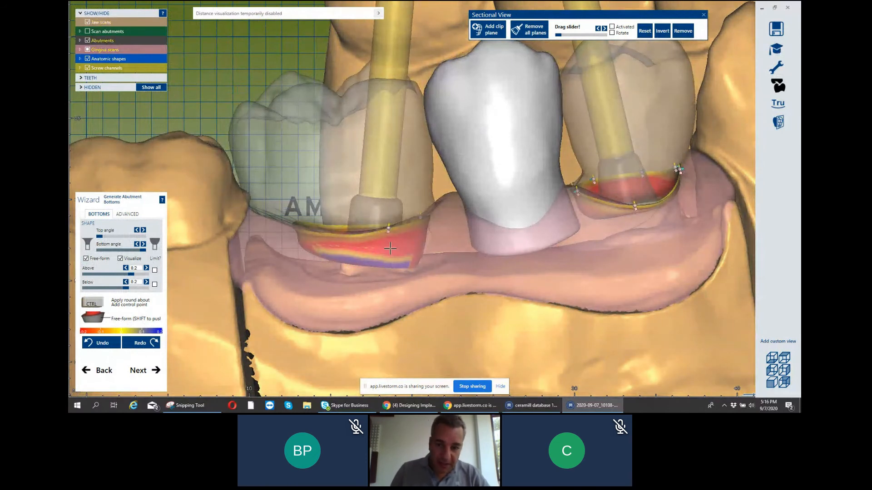
{"action": "scroll", "coordinate": [391, 248], "scroll_direction": "up", "scroll_amount": 6}
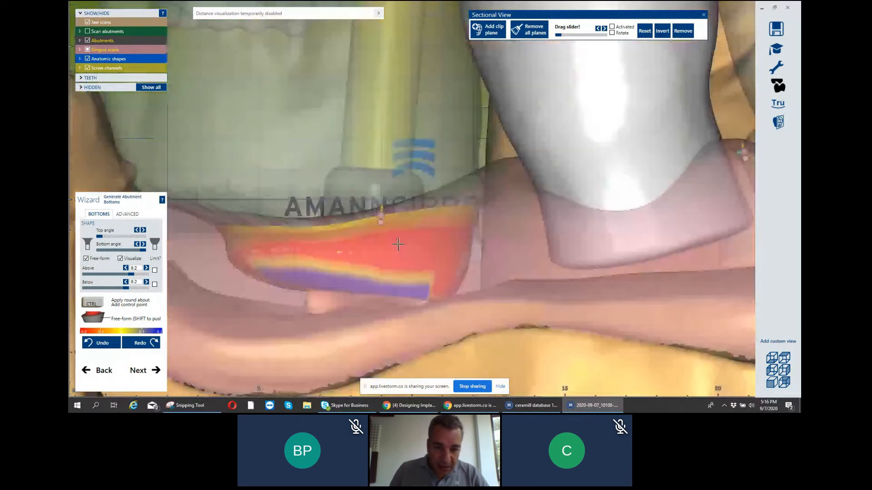
{"action": "scroll", "coordinate": [398, 245], "scroll_direction": "up", "scroll_amount": 1}
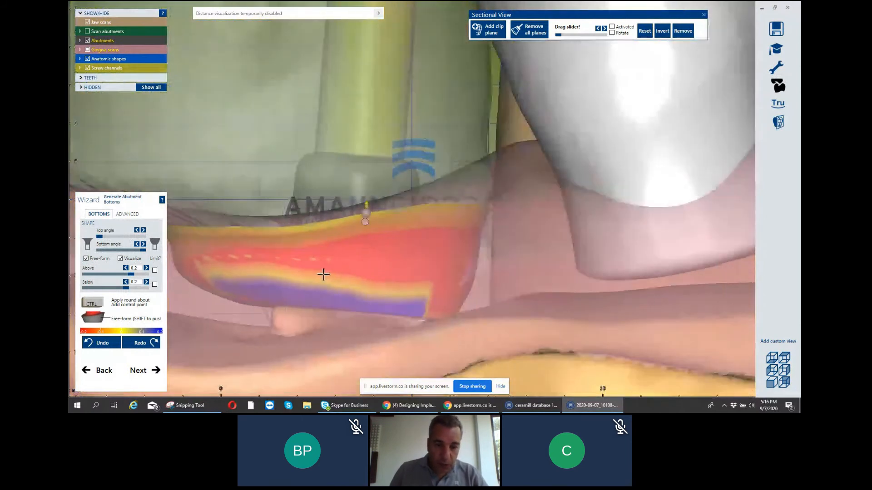
{"action": "scroll", "coordinate": [324, 274], "scroll_direction": "up", "scroll_amount": 1}
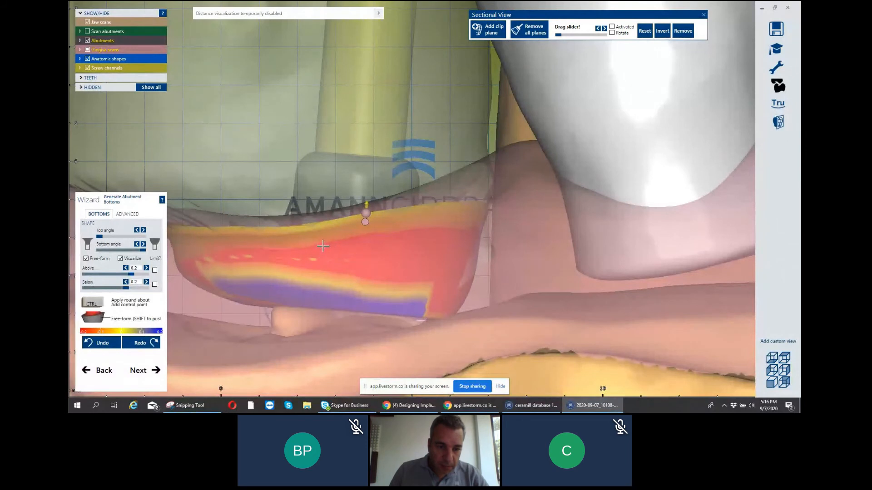
{"action": "mouse_move", "coordinate": [324, 253]}
{"action": "left_mouse_down", "text": "ctrl"}
{"action": "mouse_move", "coordinate": [433, 250]}
{"action": "mouse_move", "coordinate": [419, 259]}
{"action": "left_mouse_up", "text": "ctrl"}
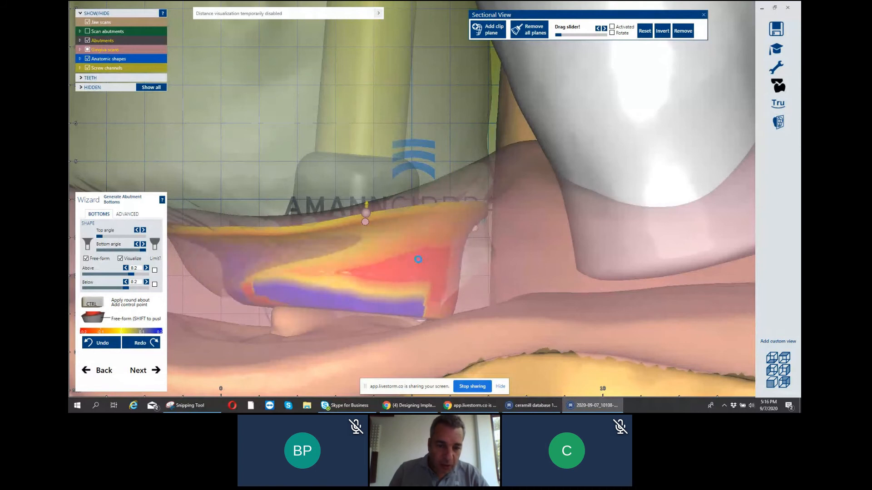
{"action": "mouse_move", "coordinate": [233, 258]}
{"action": "left_mouse_down"}
{"action": "mouse_move", "coordinate": [228, 251]}
{"action": "mouse_move", "coordinate": [215, 262]}
{"action": "left_mouse_up"}
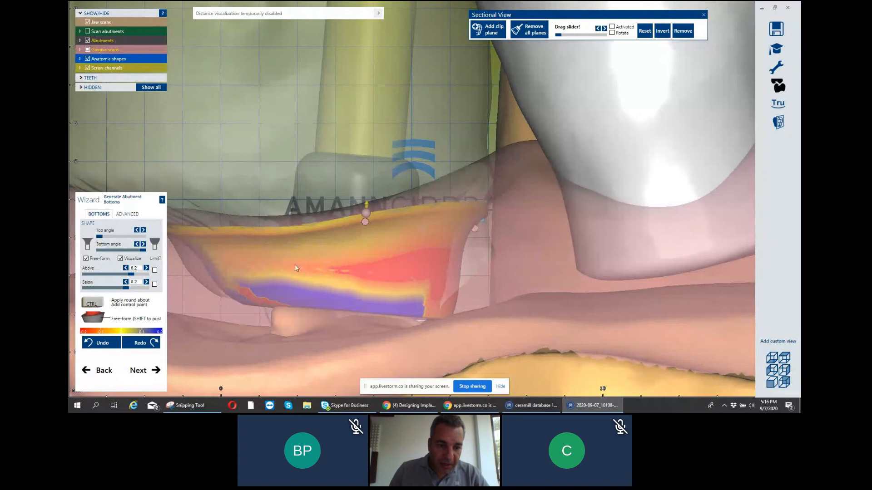
Hide the jaw scans, gingiva scans and anatomic shapes to expose the abutment bottoms.
{"action": "scroll", "coordinate": [418, 257], "scroll_direction": "down", "scroll_amount": 2}
{"action": "scroll", "coordinate": [418, 257], "scroll_direction": "down", "scroll_amount": 3}
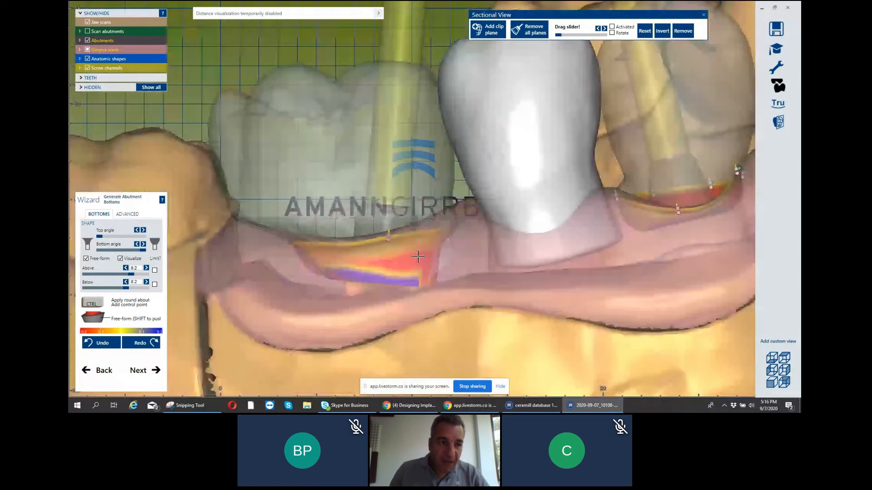
{"action": "left_click", "coordinate": [88, 22]}
{"action": "right_click_drag", "start_coordinate": [273, 135], "coordinate": [439, 195]}
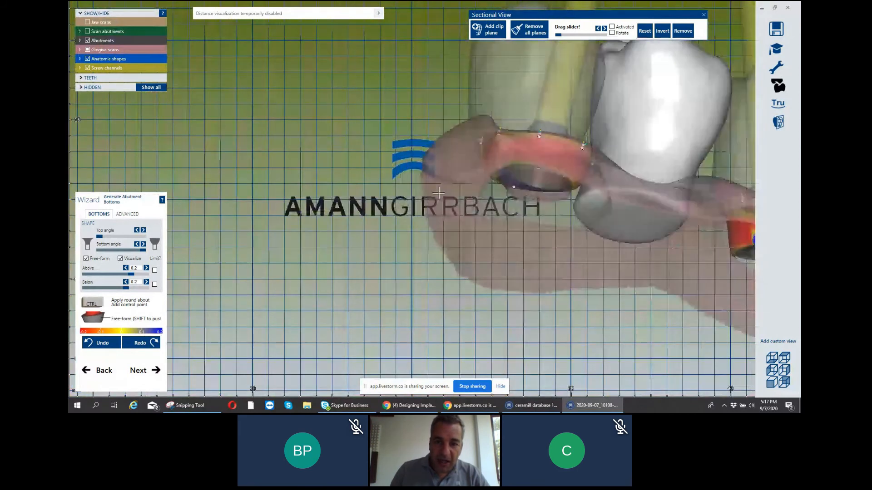
{"action": "left_click", "coordinate": [88, 50]}
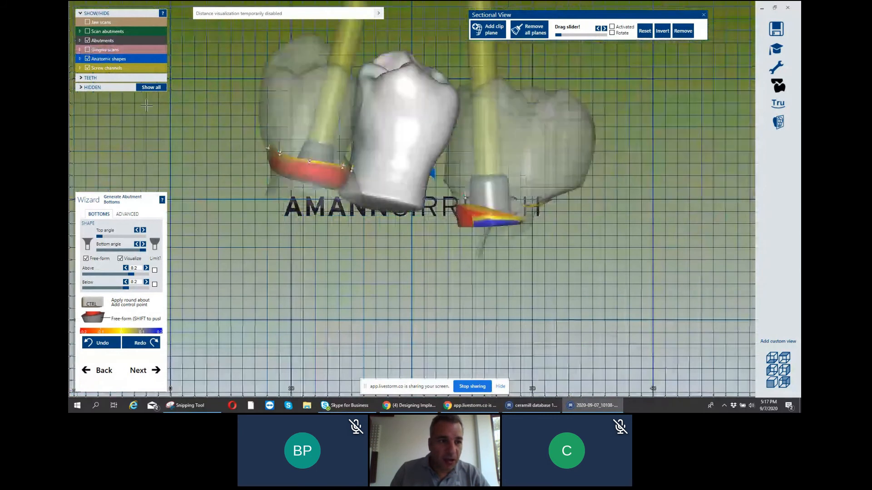
{"action": "left_click", "coordinate": [87, 59]}
Free-form the outer surface of the premolar 44 abutment bottom from several sides.
{"action": "scroll", "coordinate": [277, 155], "scroll_direction": "up", "scroll_amount": 5}
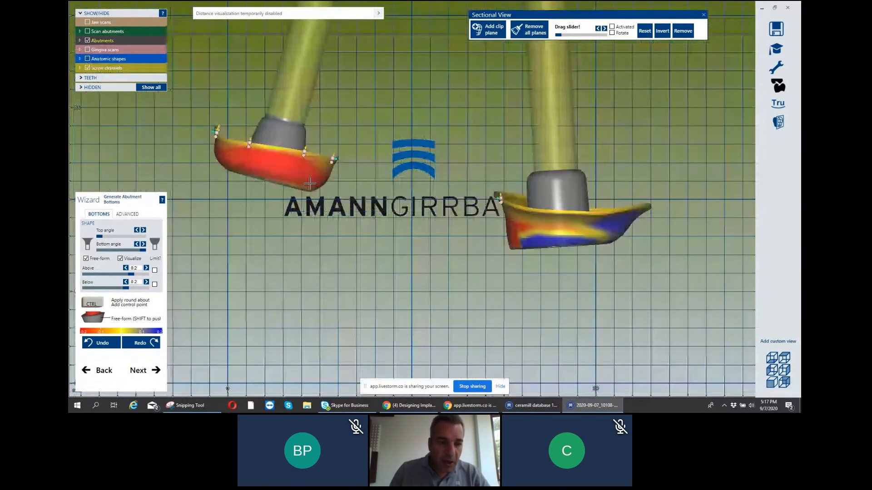
{"action": "left_click_drag", "start_coordinate": [270, 159], "coordinate": [263, 165]}
{"action": "right_click_drag", "start_coordinate": [615, 227], "coordinate": [445, 183]}
{"action": "left_click_drag", "start_coordinate": [447, 166], "coordinate": [435, 170]}
{"action": "right_click_drag", "start_coordinate": [435, 169], "coordinate": [405, 195]}
{"action": "scroll", "coordinate": [406, 194], "scroll_direction": "up", "scroll_amount": 3}
{"action": "left_click_drag", "start_coordinate": [456, 150], "coordinate": [443, 166]}
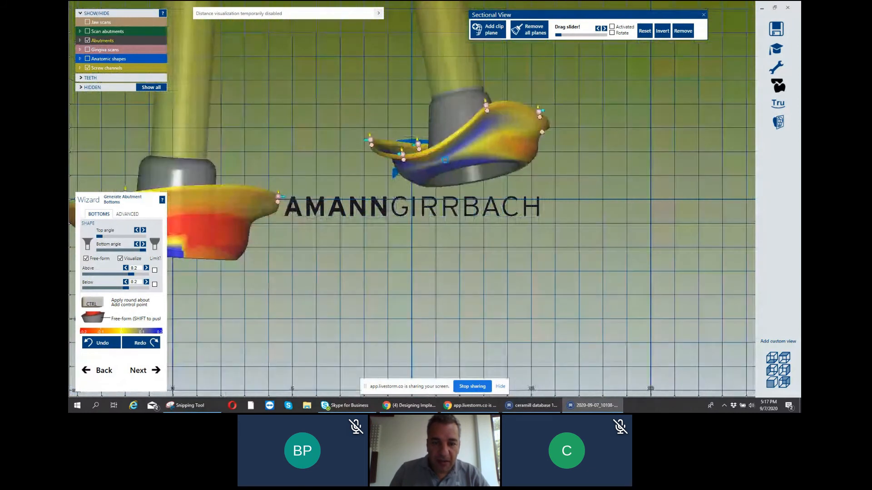
Raise the top angle of the abutment bottoms to its maximum.
{"action": "scroll", "coordinate": [440, 169], "scroll_direction": "down", "scroll_amount": 4}
{"action": "right_click_drag", "start_coordinate": [441, 169], "coordinate": [428, 216]}
{"action": "scroll", "coordinate": [428, 217], "scroll_direction": "up", "scroll_amount": 1}
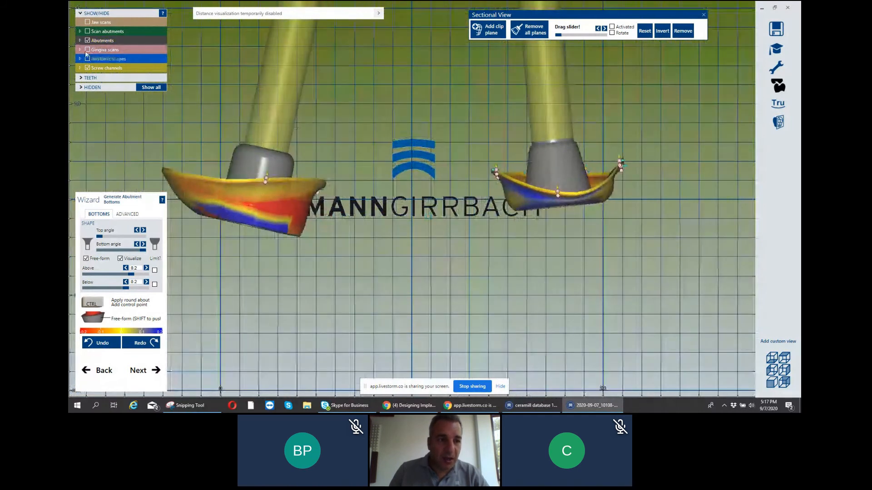
{"action": "left_click_drag", "start_coordinate": [99, 236], "coordinate": [155, 238]}
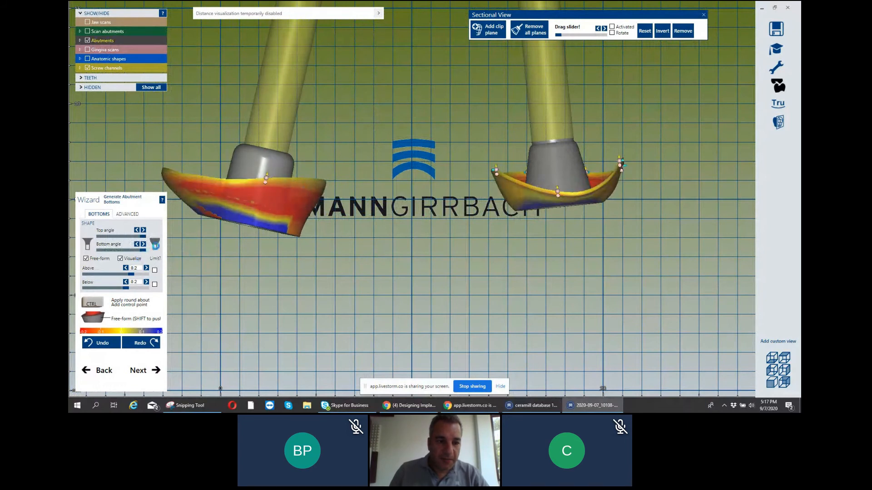
{"action": "mouse_move", "coordinate": [424, 204]}
{"action": "right_mouse_down"}
{"action": "mouse_move", "coordinate": [432, 205]}
{"action": "mouse_move", "coordinate": [429, 189]}
{"action": "mouse_move", "coordinate": [452, 205]}
{"action": "mouse_move", "coordinate": [432, 205]}
{"action": "right_mouse_up"}
{"action": "right_click_drag", "start_coordinate": [376, 204], "coordinate": [286, 186]}
Show the gingiva scans again and cut lengthwise through both abutments with a sectional view to examine the premolar 44 bottom against the gingiva.
{"action": "left_click", "coordinate": [87, 50]}
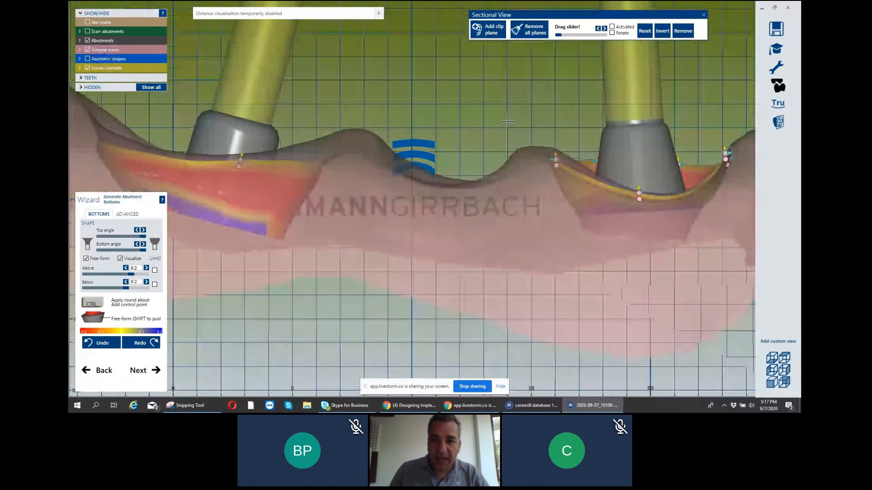
{"action": "right_click_drag", "start_coordinate": [508, 122], "coordinate": [571, 46]}
{"action": "middle_click_drag", "start_coordinate": [571, 46], "coordinate": [650, 60]}
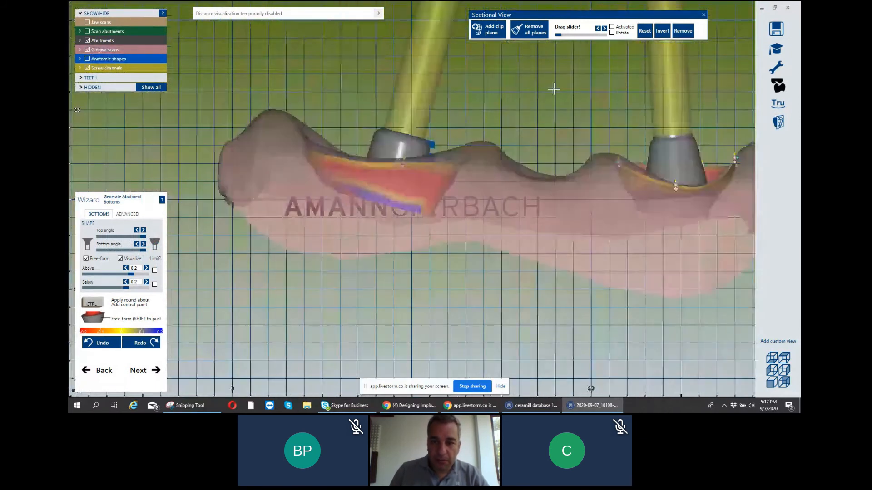
{"action": "left_click_drag", "start_coordinate": [558, 35], "coordinate": [585, 39]}
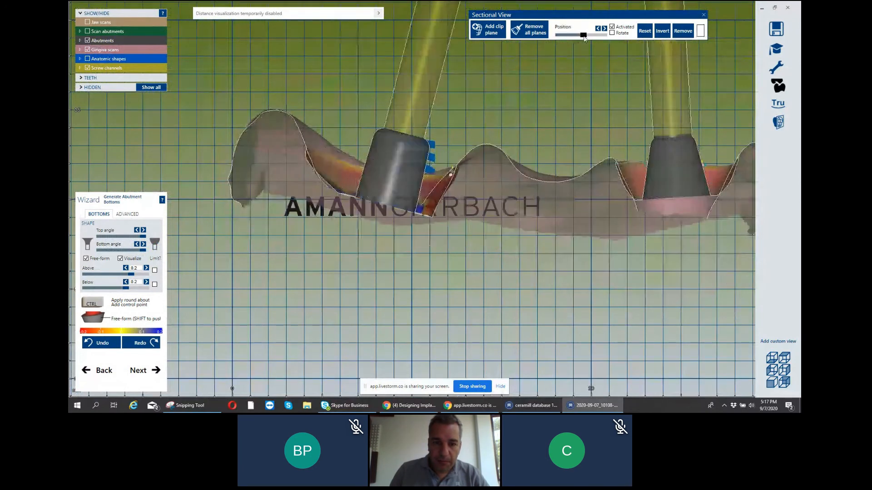
{"action": "middle_click_drag", "start_coordinate": [622, 214], "coordinate": [487, 208]}
{"action": "scroll", "coordinate": [480, 168], "scroll_direction": "up", "scroll_amount": 6}
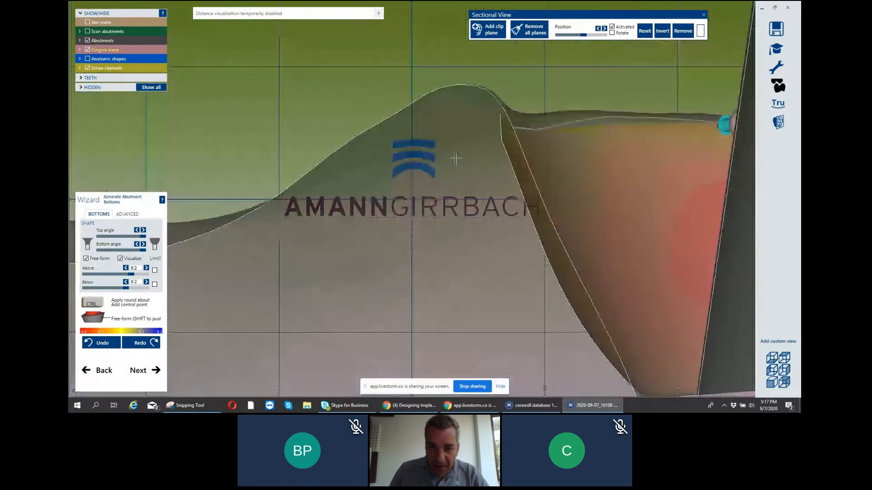
Set both the height and the radius of the advanced profile borders to 0 mm.
{"action": "left_click", "coordinate": [134, 216]}
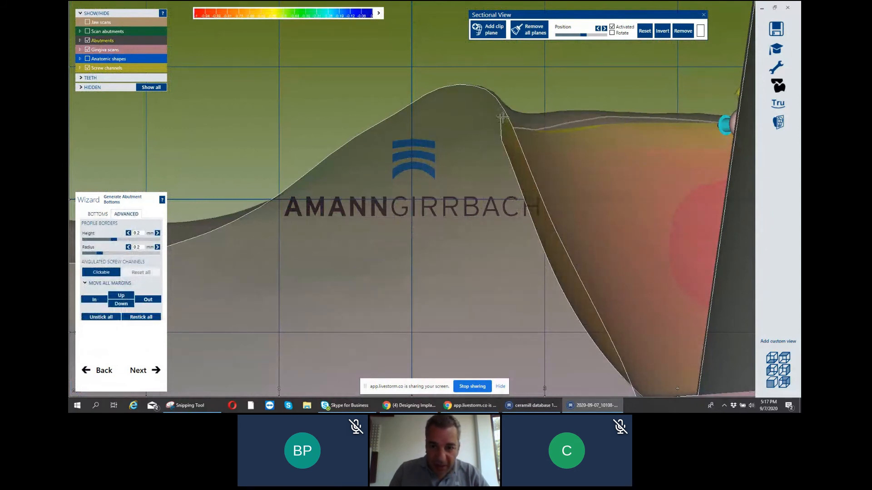
{"action": "scroll", "coordinate": [502, 124], "scroll_direction": "down", "scroll_amount": 1}
{"action": "scroll", "coordinate": [502, 125], "scroll_direction": "down", "scroll_amount": 2}
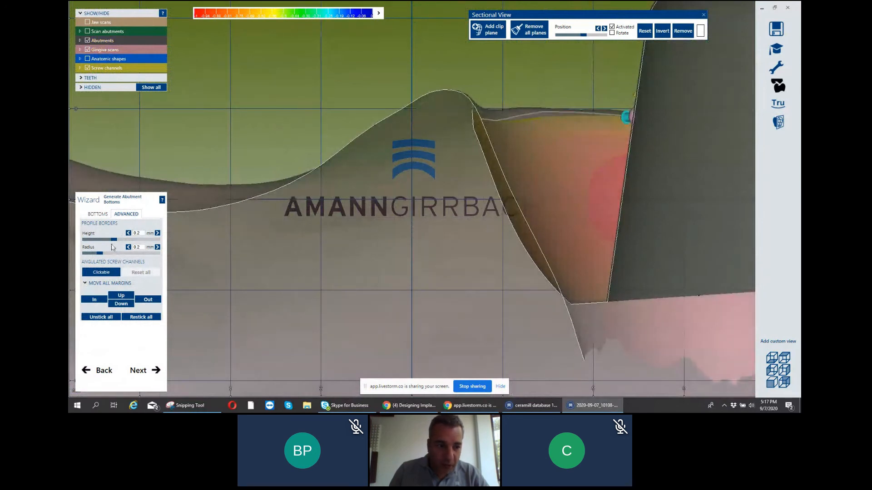
{"action": "left_click_drag", "start_coordinate": [114, 239], "coordinate": [78, 245]}
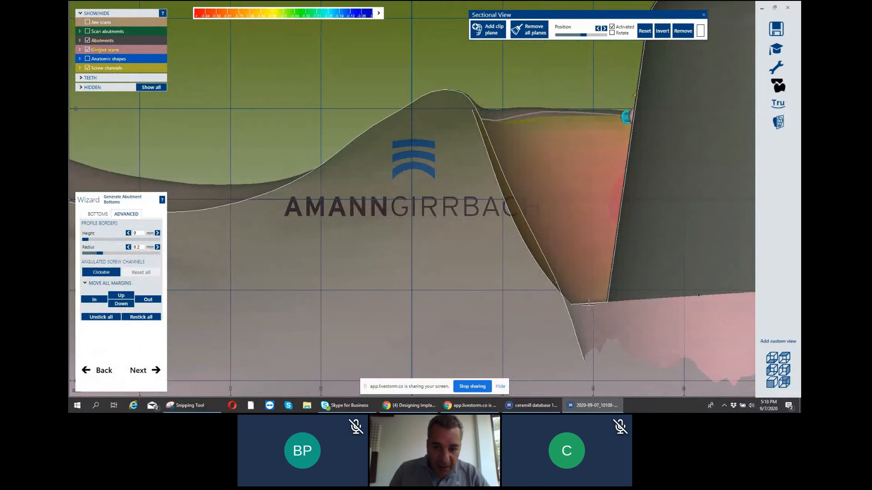
{"action": "left_click_drag", "start_coordinate": [99, 253], "coordinate": [73, 255]}
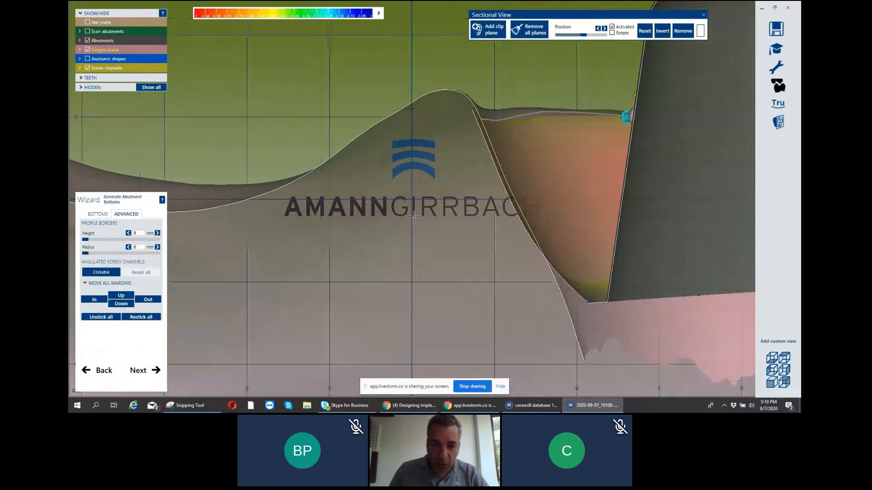
{"action": "scroll", "coordinate": [401, 211], "scroll_direction": "down", "scroll_amount": 3}
{"action": "scroll", "coordinate": [402, 211], "scroll_direction": "down", "scroll_amount": 1}
{"action": "middle_click_drag", "start_coordinate": [290, 214], "coordinate": [403, 200]}
{"action": "middle_click_drag", "start_coordinate": [263, 235], "coordinate": [409, 230]}
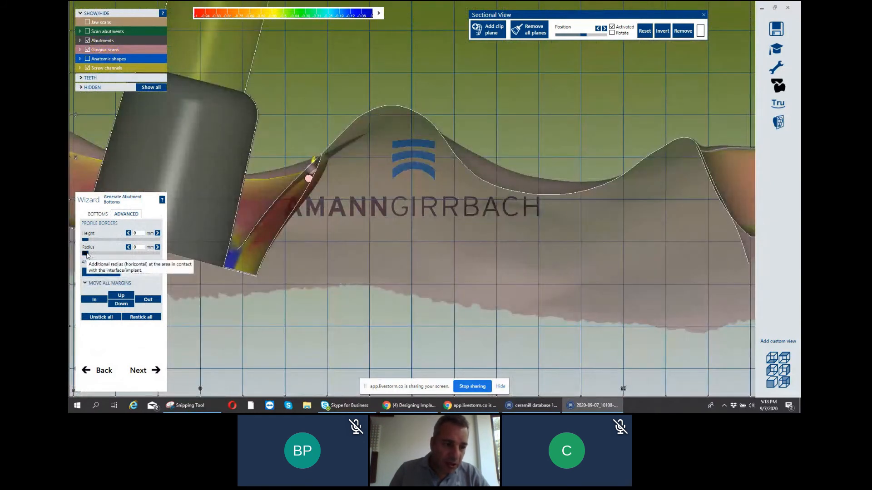
{"action": "mouse_move", "coordinate": [85, 254]}
{"action": "left_mouse_down"}
{"action": "mouse_move", "coordinate": [96, 255]}
{"action": "mouse_move", "coordinate": [85, 254]}
{"action": "left_mouse_up"}
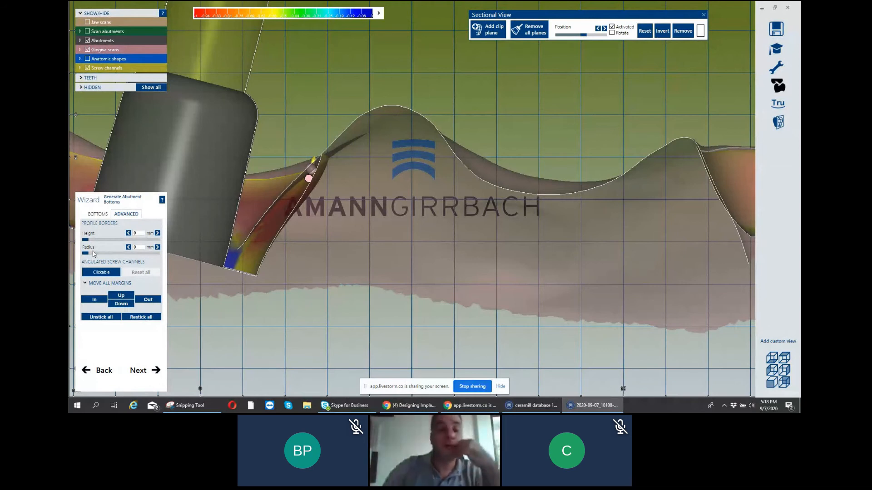
Examine the sectioned abutment bottoms of molar 46 and premolar 44 against the gingiva from the side and from the distal end.
{"action": "scroll", "coordinate": [236, 300], "scroll_direction": "down", "scroll_amount": 1}
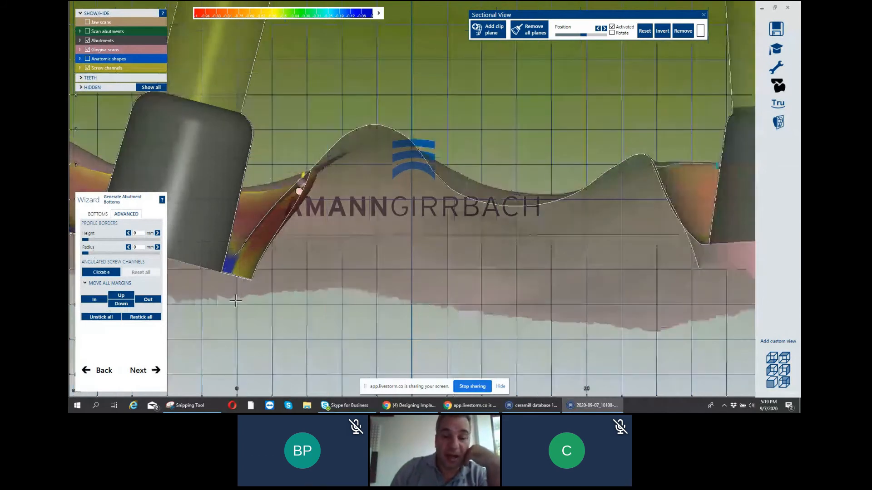
{"action": "scroll", "coordinate": [267, 257], "scroll_direction": "down", "scroll_amount": 3}
{"action": "right_click_drag", "start_coordinate": [266, 257], "coordinate": [264, 252]}
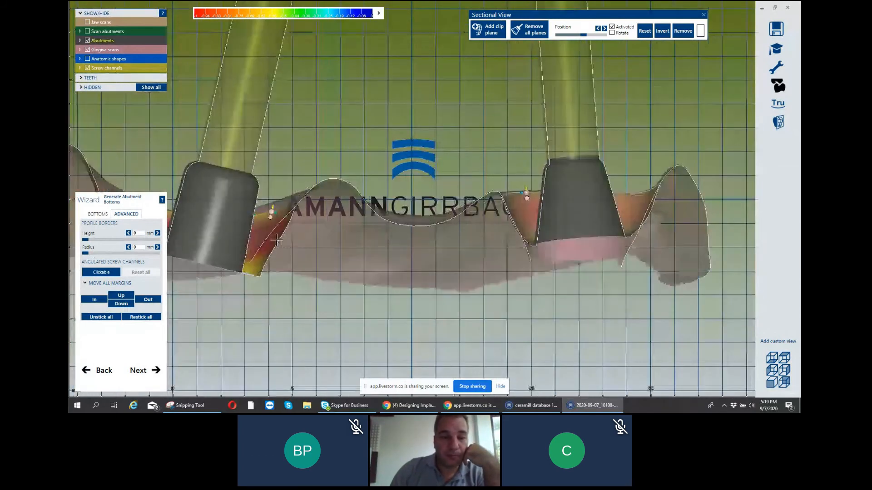
{"action": "middle_click_drag", "start_coordinate": [264, 252], "coordinate": [370, 198]}
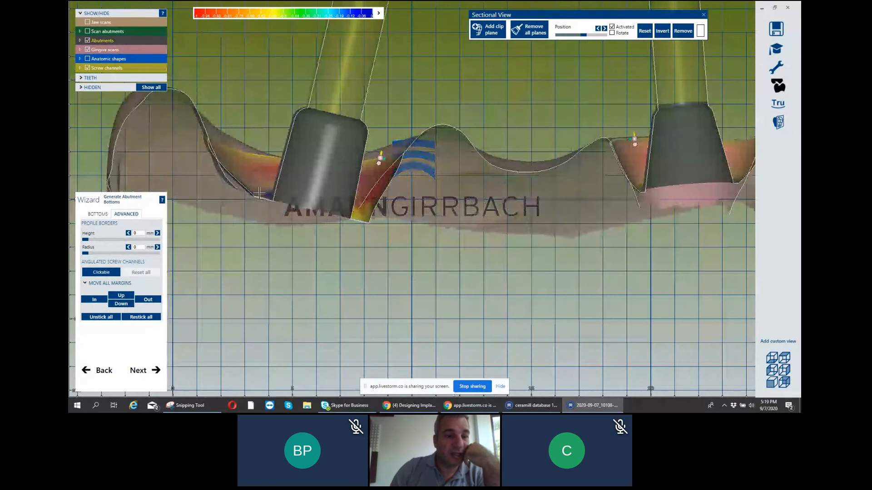
{"action": "right_click_drag", "start_coordinate": [247, 181], "coordinate": [253, 181]}
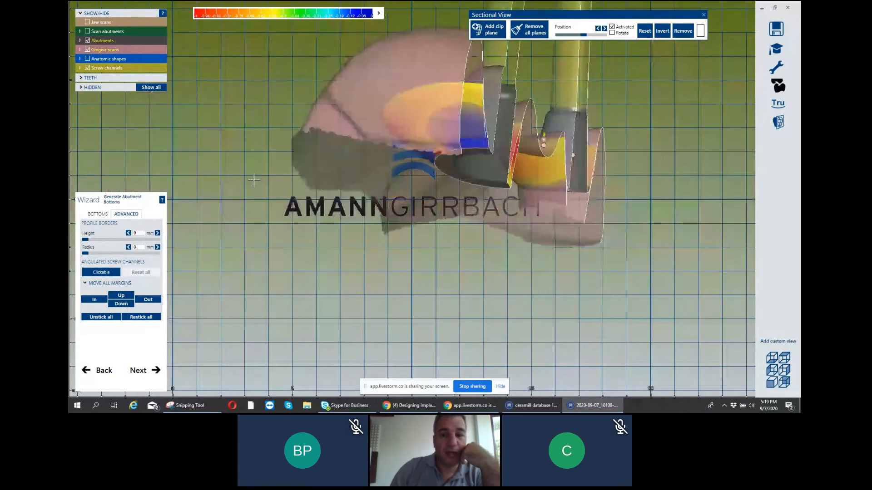
{"action": "scroll", "coordinate": [254, 180], "scroll_direction": "up", "scroll_amount": 2}
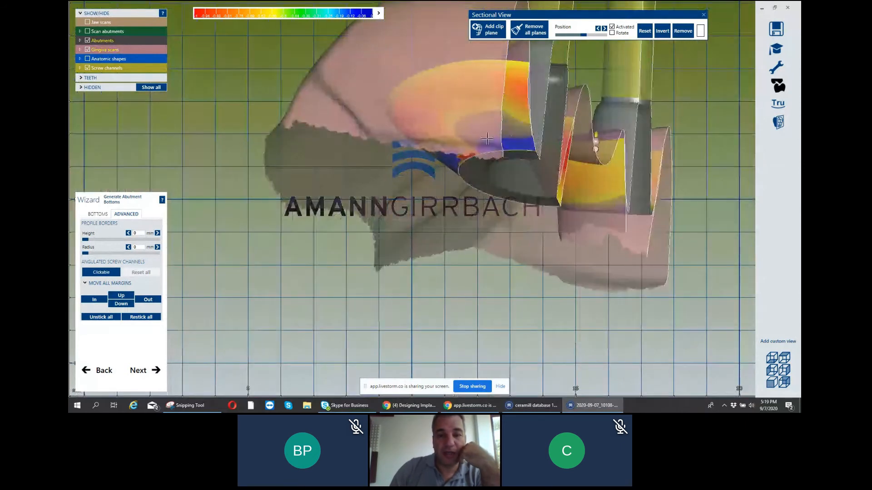
{"action": "scroll", "coordinate": [500, 128], "scroll_direction": "down", "scroll_amount": 2}
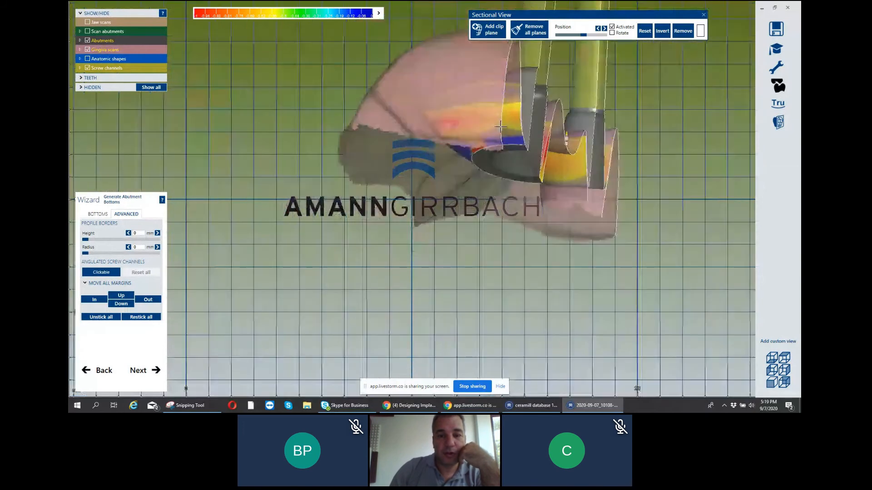
{"action": "right_click_drag", "start_coordinate": [500, 128], "coordinate": [522, 177]}
{"action": "middle_click_drag", "start_coordinate": [522, 177], "coordinate": [397, 183]}
{"action": "scroll", "coordinate": [397, 182], "scroll_direction": "up", "scroll_amount": 1}
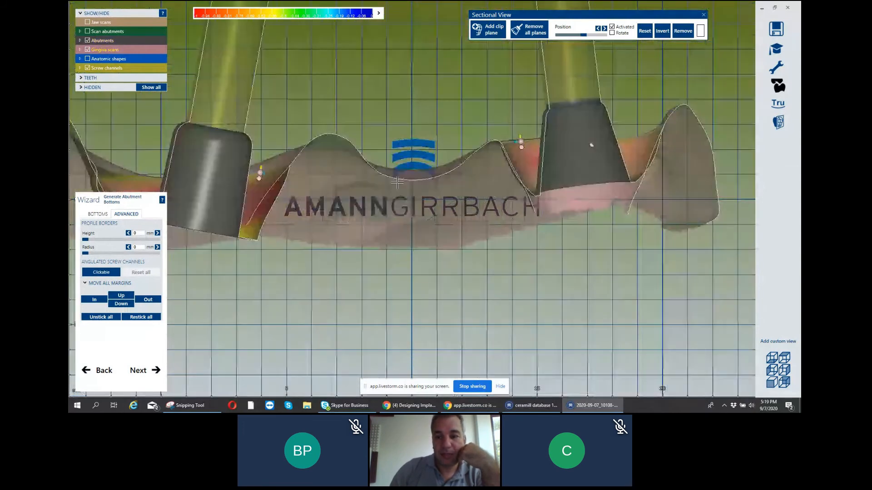
Switch from the wizard to expert mode and open free-form editing of the emergence profiles, focused on the molar 46 abutment.
{"action": "left_click", "coordinate": [779, 52]}
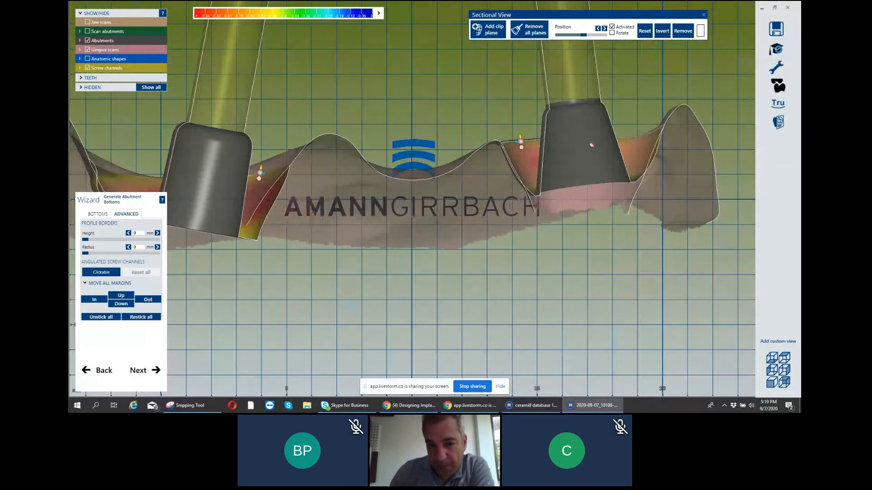
{"action": "right_click", "coordinate": [706, 71]}
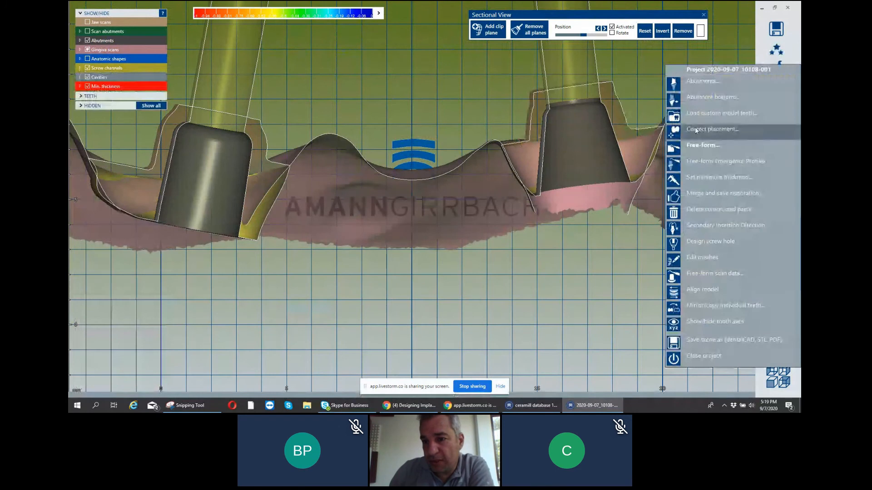
{"action": "left_click", "coordinate": [716, 162]}
{"action": "scroll", "coordinate": [349, 169], "scroll_direction": "down", "scroll_amount": 2}
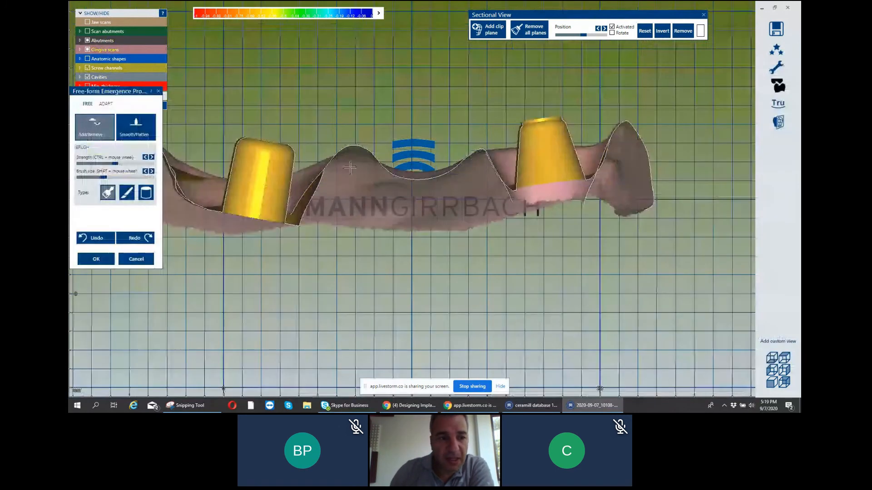
{"action": "middle_click_drag", "start_coordinate": [349, 168], "coordinate": [444, 147]}
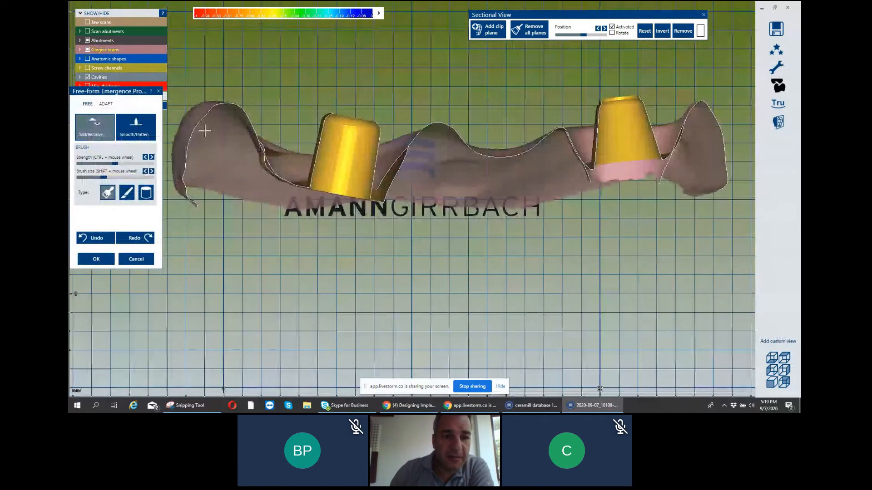
{"action": "scroll", "coordinate": [284, 152], "scroll_direction": "up", "scroll_amount": 2}
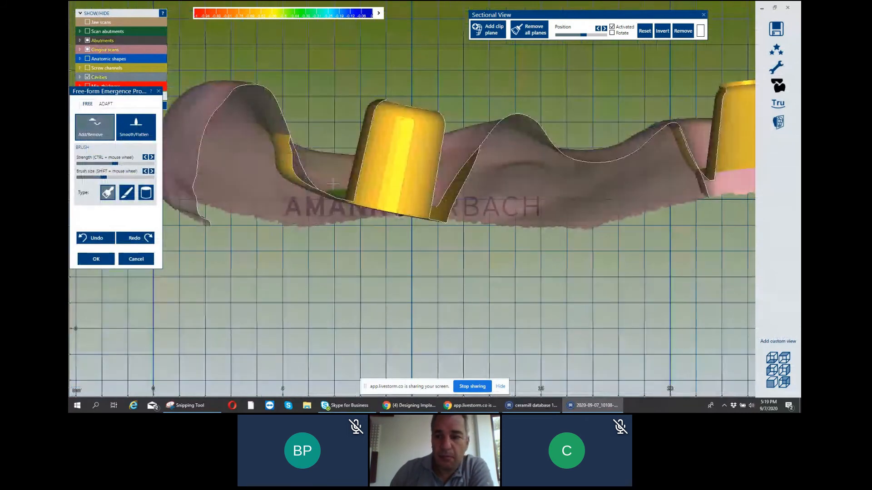
Select the Smooth/Flatten brush and examine the emergence profiles of both sectioned abutments against the gingiva from the side.
{"action": "right_click_drag", "start_coordinate": [283, 152], "coordinate": [375, 157]}
{"action": "middle_click_drag", "start_coordinate": [376, 157], "coordinate": [253, 161]}
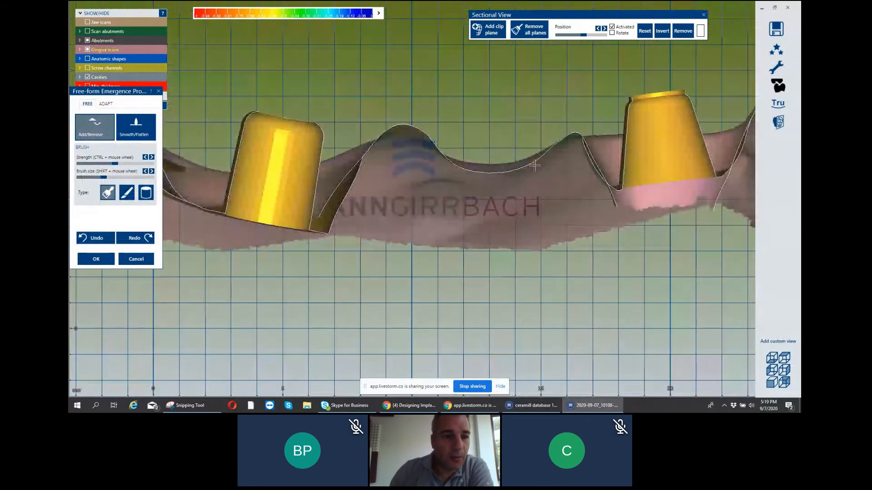
{"action": "left_click", "coordinate": [136, 129]}
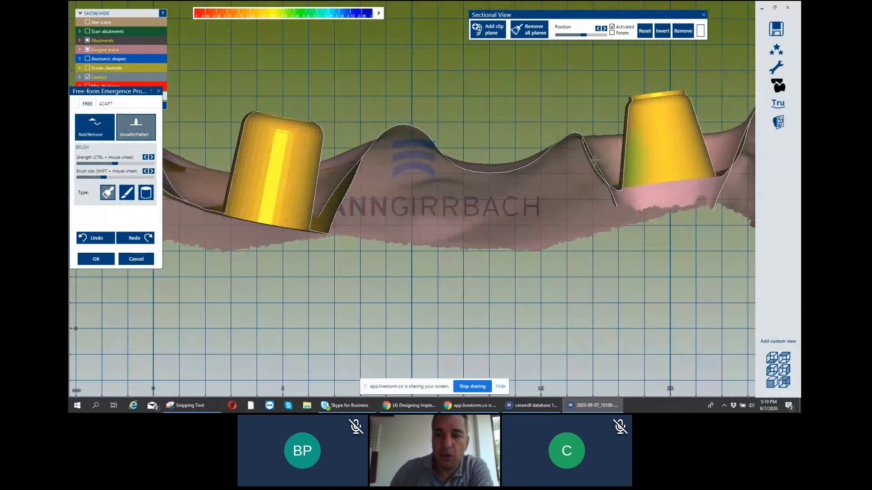
{"action": "right_click_drag", "start_coordinate": [595, 161], "coordinate": [566, 178]}
{"action": "scroll", "coordinate": [565, 178], "scroll_direction": "down", "scroll_amount": 2}
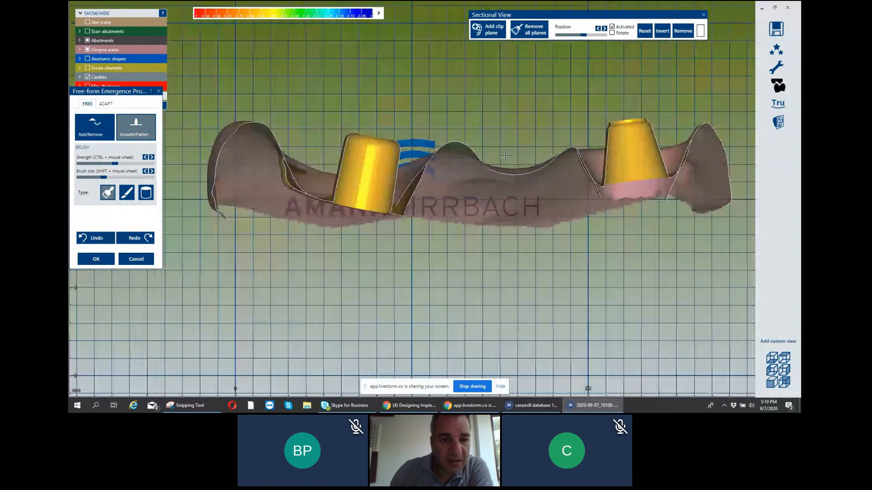
{"action": "middle_click_drag", "start_coordinate": [417, 106], "coordinate": [398, 85]}
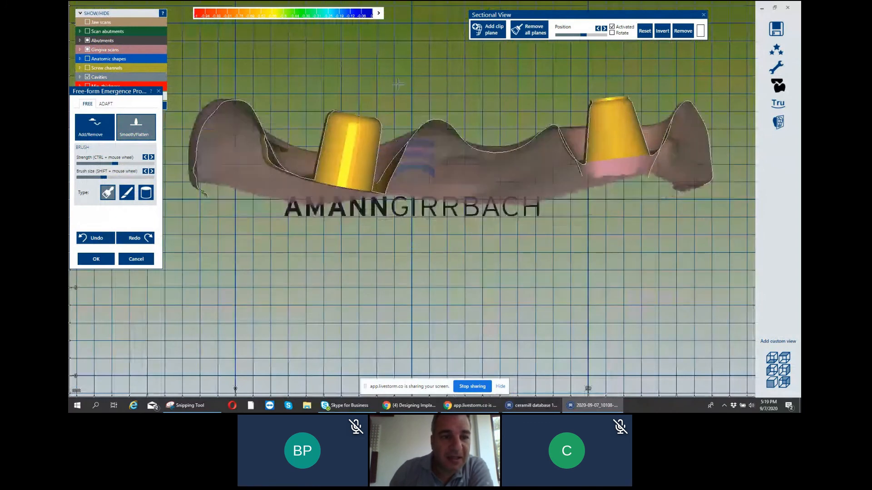
{"action": "right_click_drag", "start_coordinate": [398, 85], "coordinate": [395, 90]}
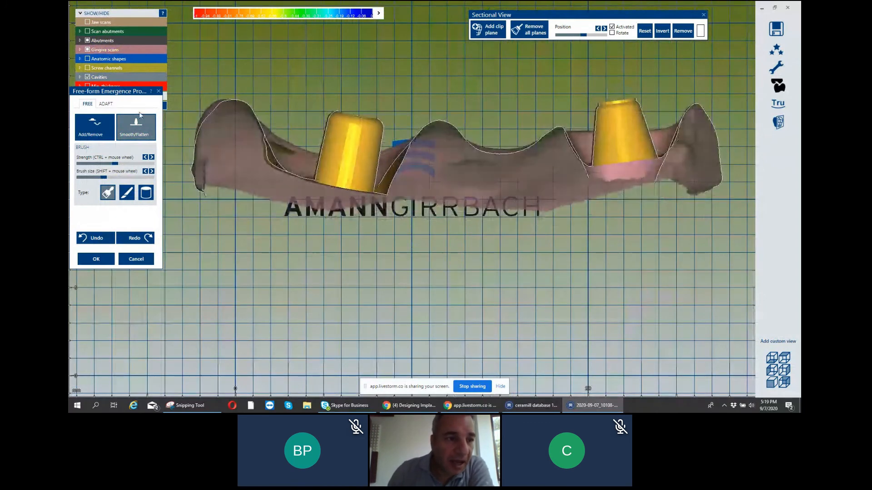
Adapt the emergence profiles of both abutments to the gingiva by cutting them on the scan with a 0 mm offset.
{"action": "left_click", "coordinate": [106, 104]}
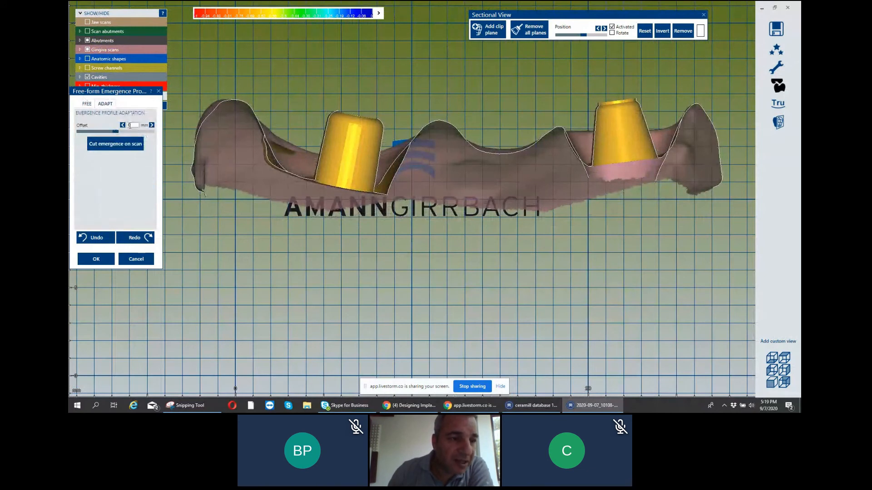
{"action": "scroll", "coordinate": [283, 199], "scroll_direction": "up", "scroll_amount": 3}
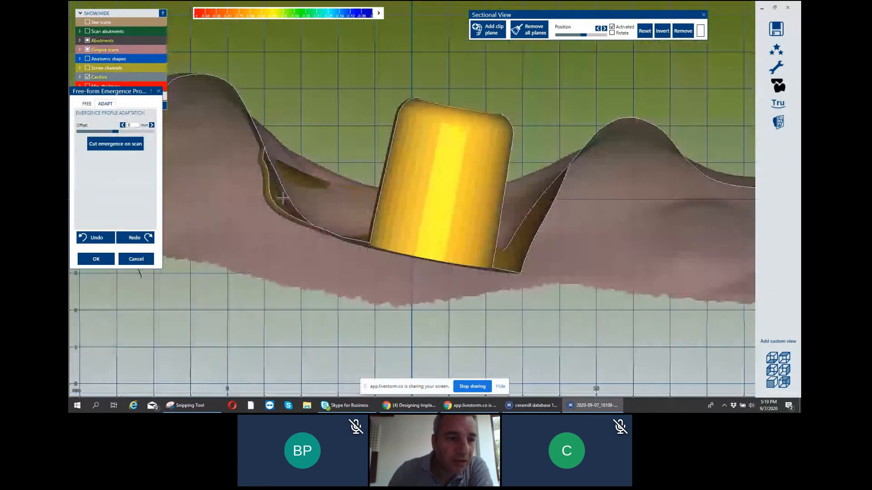
{"action": "scroll", "coordinate": [286, 136], "scroll_direction": "down", "scroll_amount": 3}
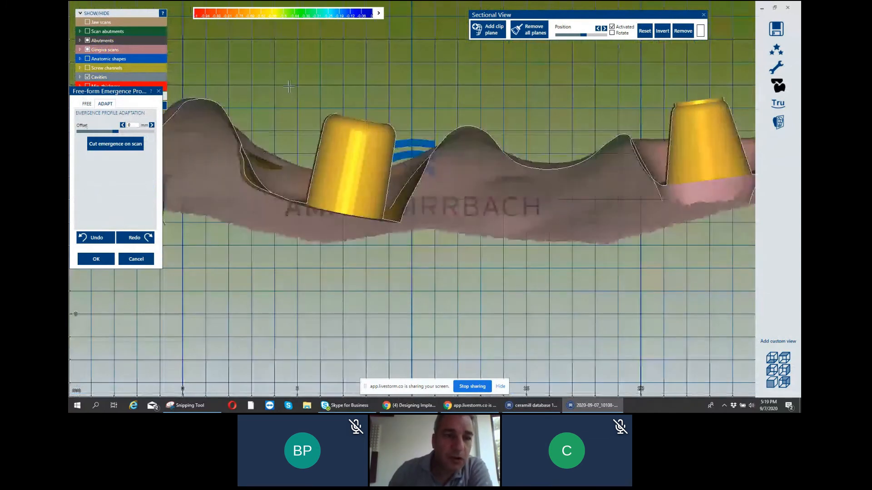
{"action": "scroll", "coordinate": [289, 87], "scroll_direction": "down", "scroll_amount": 2}
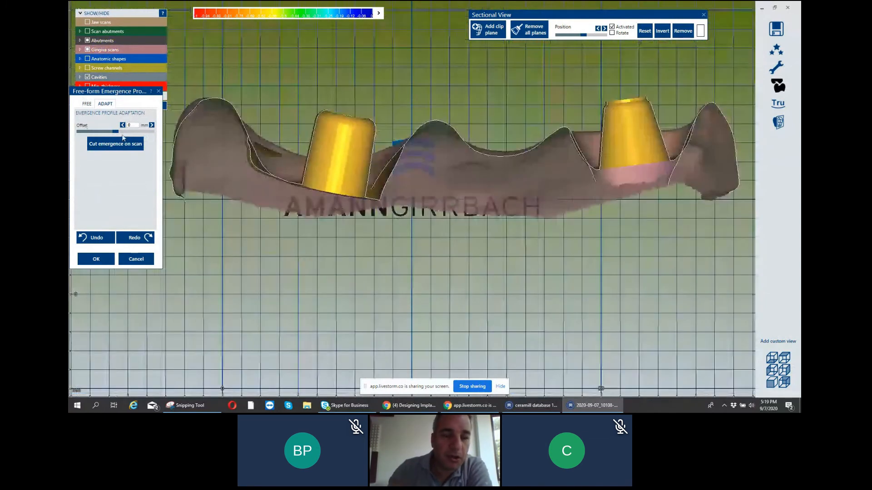
{"action": "left_click", "coordinate": [122, 143]}
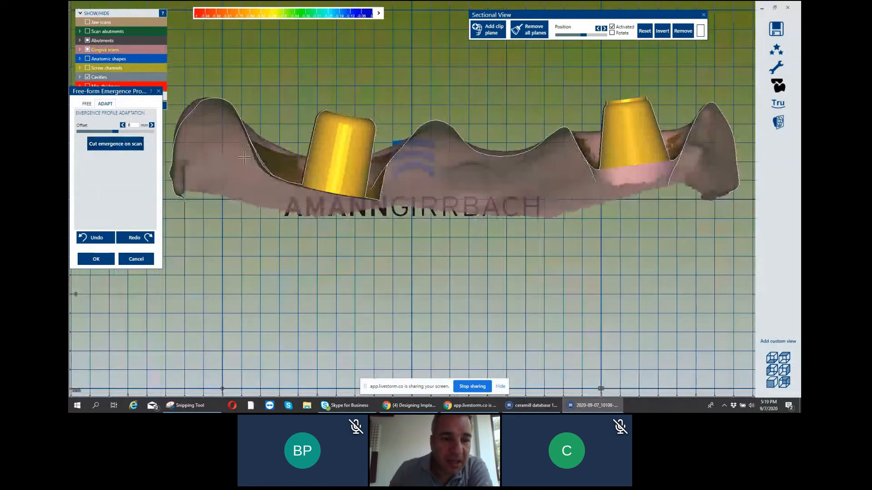
Examine the fit of the adapted emergence profiles along the gingiva section line, first at molar 46 and then at premolar 44.
{"action": "scroll", "coordinate": [244, 157], "scroll_direction": "up", "scroll_amount": 3}
{"action": "scroll", "coordinate": [337, 182], "scroll_direction": "down", "scroll_amount": 5}
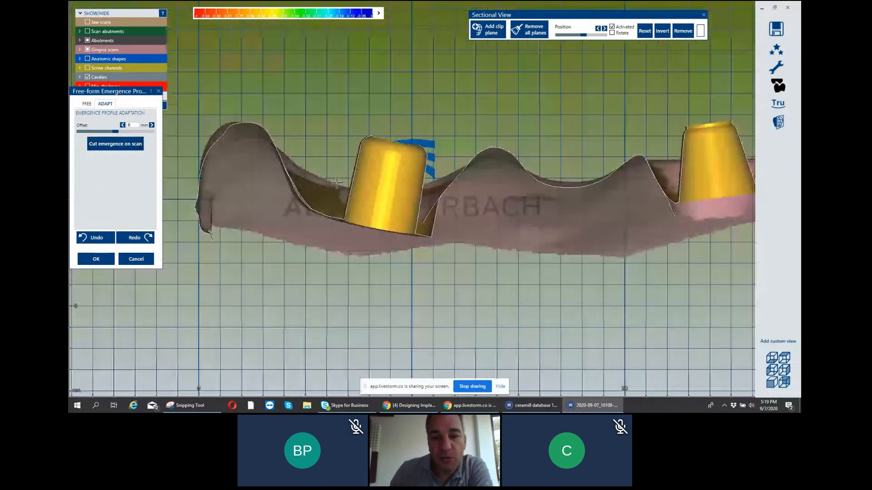
{"action": "scroll", "coordinate": [444, 225], "scroll_direction": "up", "scroll_amount": 2}
{"action": "scroll", "coordinate": [444, 225], "scroll_direction": "up", "scroll_amount": 1}
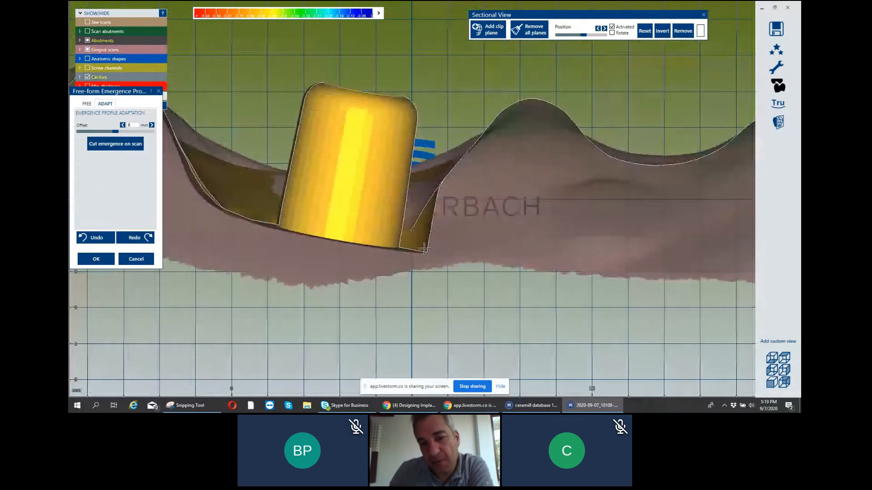
{"action": "scroll", "coordinate": [454, 166], "scroll_direction": "down", "scroll_amount": 2}
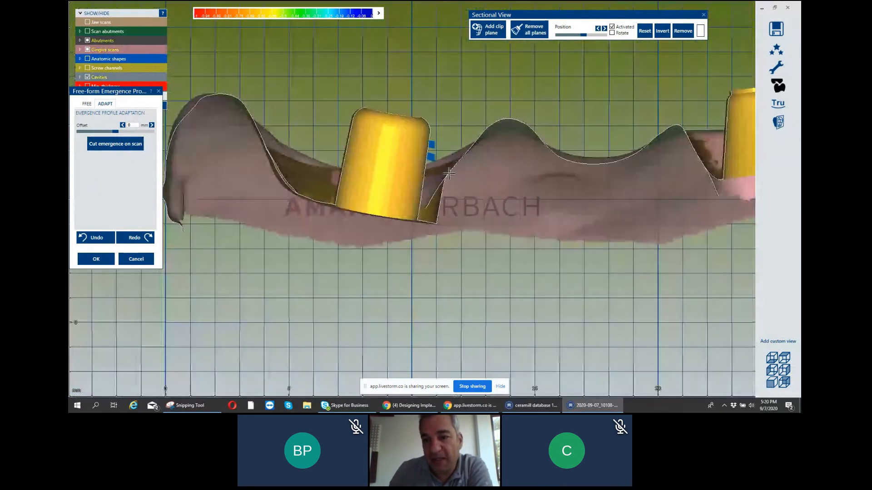
{"action": "scroll", "coordinate": [398, 189], "scroll_direction": "down", "scroll_amount": 2}
{"action": "scroll", "coordinate": [492, 157], "scroll_direction": "up", "scroll_amount": 3}
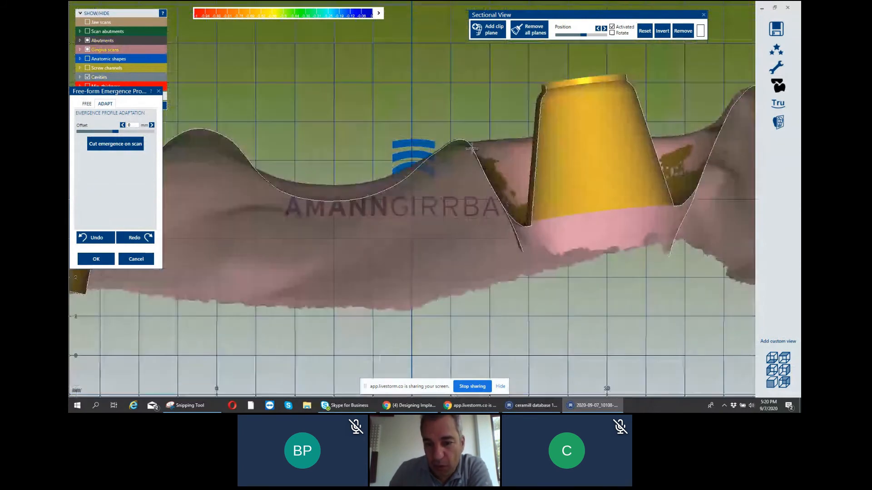
Check the cross-section through both abutments, and reset the sectional view's clip plane.
{"action": "scroll", "coordinate": [492, 157], "scroll_direction": "down", "scroll_amount": 3}
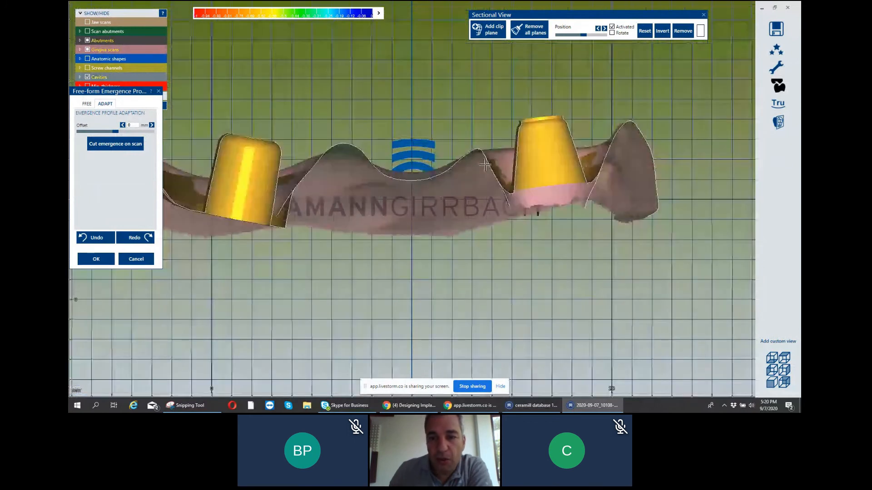
{"action": "right_click_drag", "start_coordinate": [492, 158], "coordinate": [475, 165]}
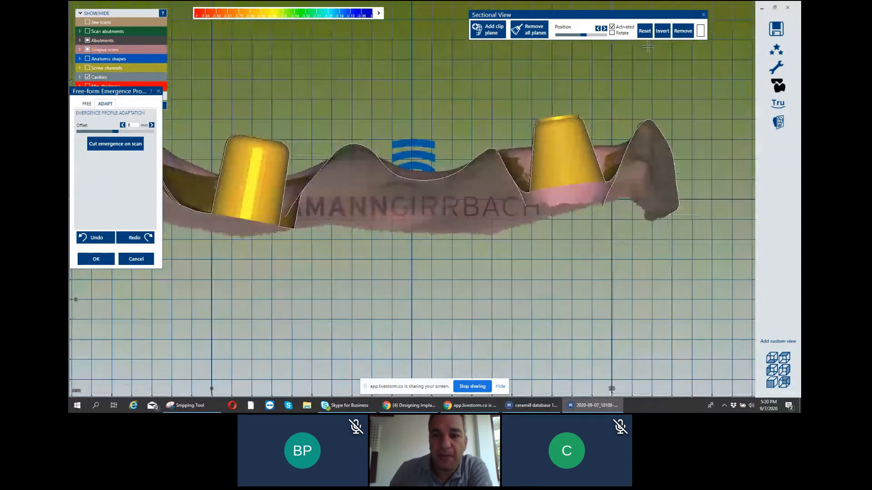
{"action": "left_click", "coordinate": [645, 31]}
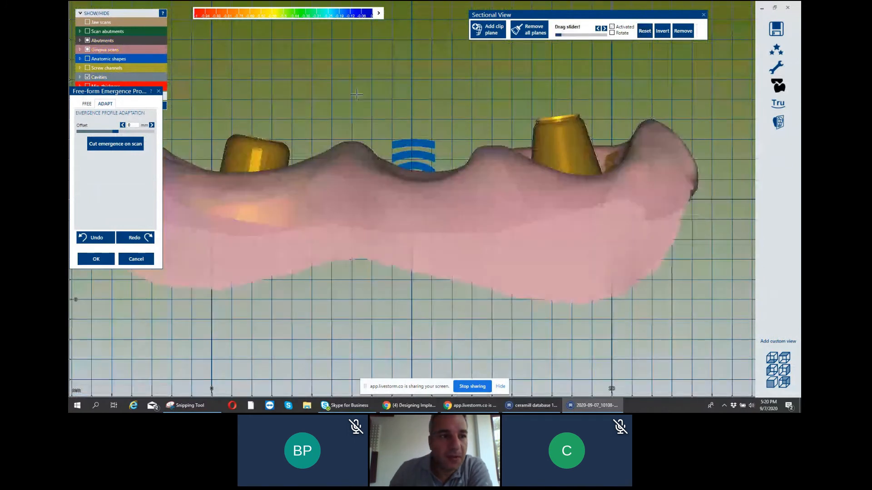
Show the anatomic shapes and hide the gingiva scans to expose the crowns and abutment emergence profiles.
{"action": "left_click", "coordinate": [89, 59]}
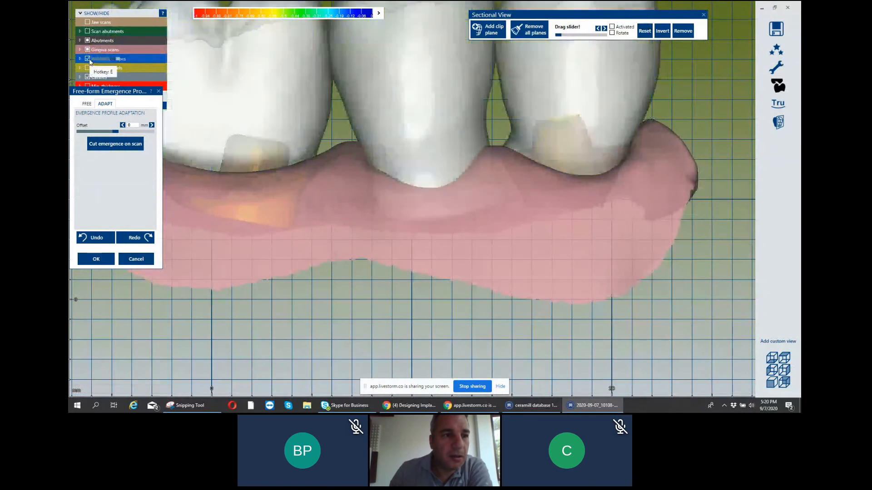
{"action": "left_click", "coordinate": [87, 49]}
{"action": "right_click_drag", "start_coordinate": [253, 105], "coordinate": [312, 158]}
{"action": "scroll", "coordinate": [330, 152], "scroll_direction": "down", "scroll_amount": 2}
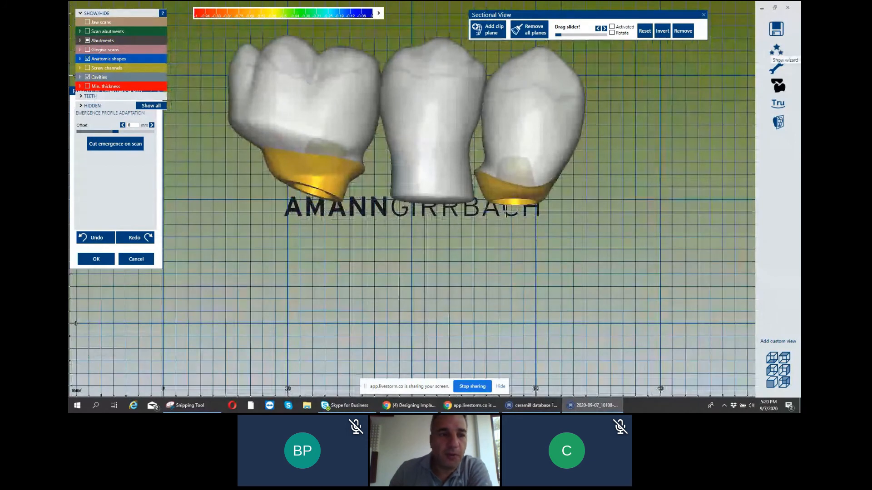
Activate free Smooth/Flatten for the emergence profiles, inspect both abutments from below, and accept the free-forming.
{"action": "left_click", "coordinate": [81, 108]}
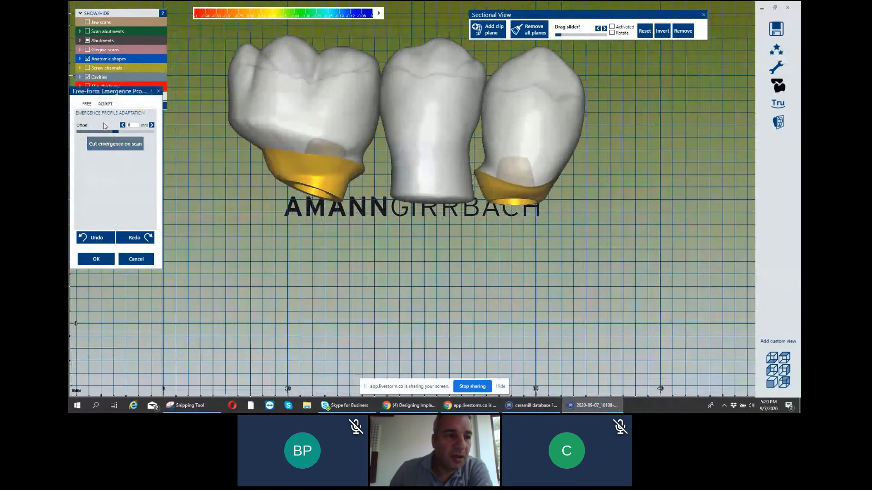
{"action": "left_click", "coordinate": [86, 104]}
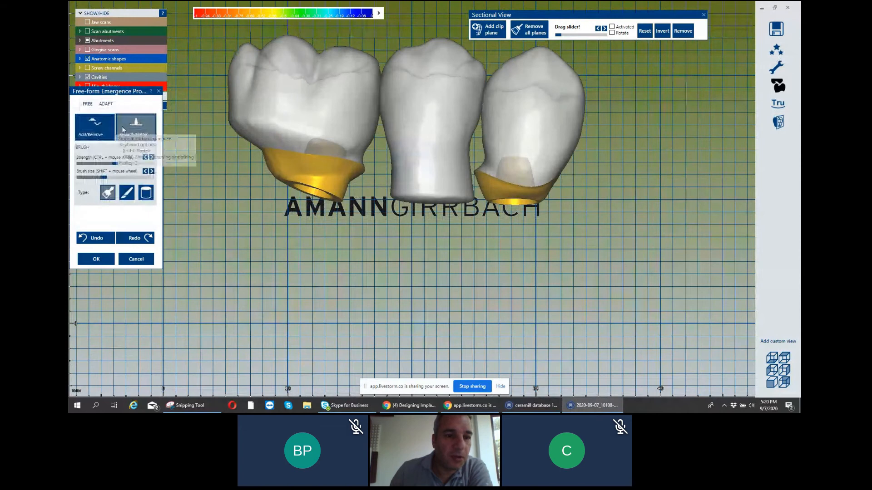
{"action": "scroll", "coordinate": [295, 152], "scroll_direction": "up", "scroll_amount": 5}
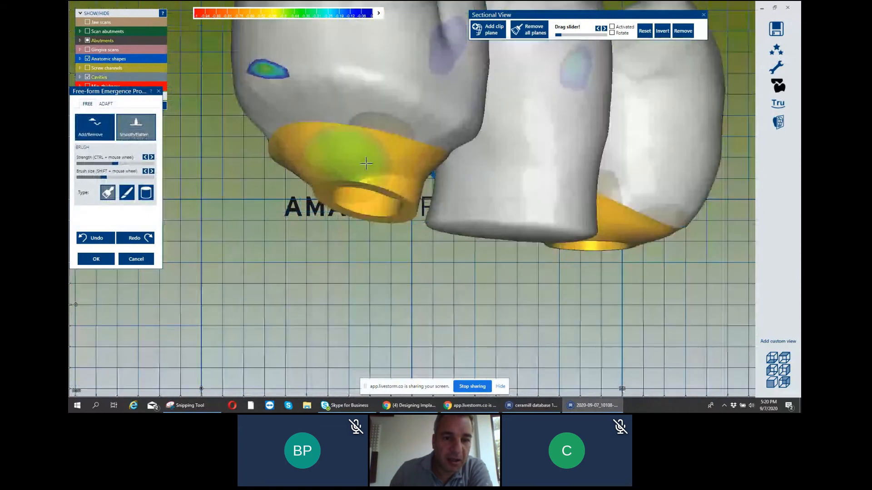
{"action": "scroll", "coordinate": [371, 162], "scroll_direction": "down", "scroll_amount": 5}
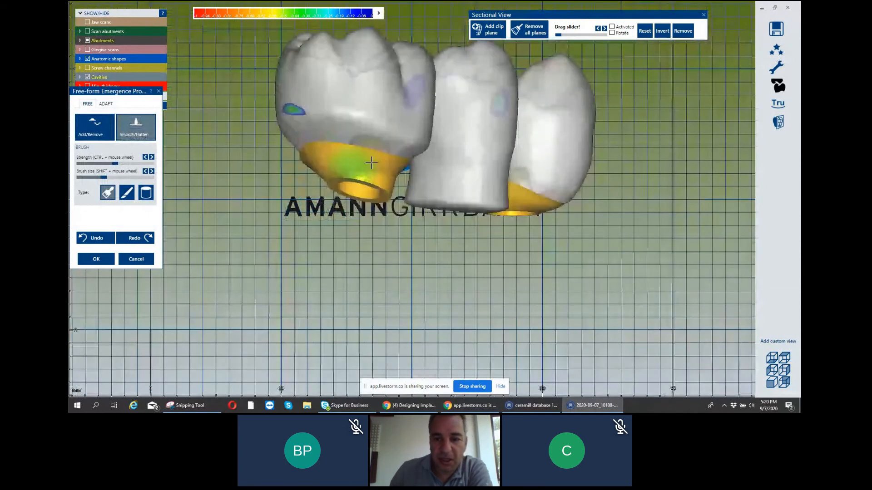
{"action": "right_click_drag", "start_coordinate": [371, 163], "coordinate": [372, 163]}
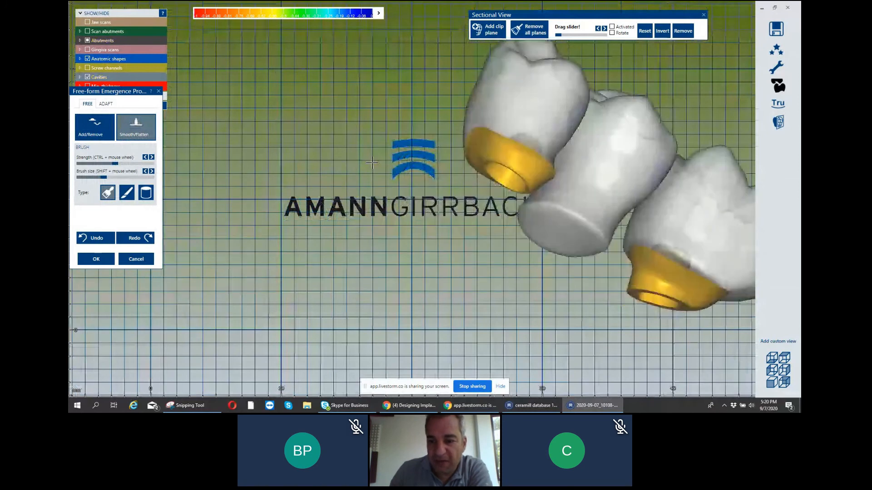
{"action": "scroll", "coordinate": [617, 332], "scroll_direction": "up", "scroll_amount": 3}
{"action": "scroll", "coordinate": [617, 263], "scroll_direction": "down", "scroll_amount": 1}
{"action": "right_click_drag", "start_coordinate": [616, 263], "coordinate": [576, 255]}
{"action": "scroll", "coordinate": [616, 263], "scroll_direction": "down", "scroll_amount": 2}
{"action": "left_click", "coordinate": [109, 261]}
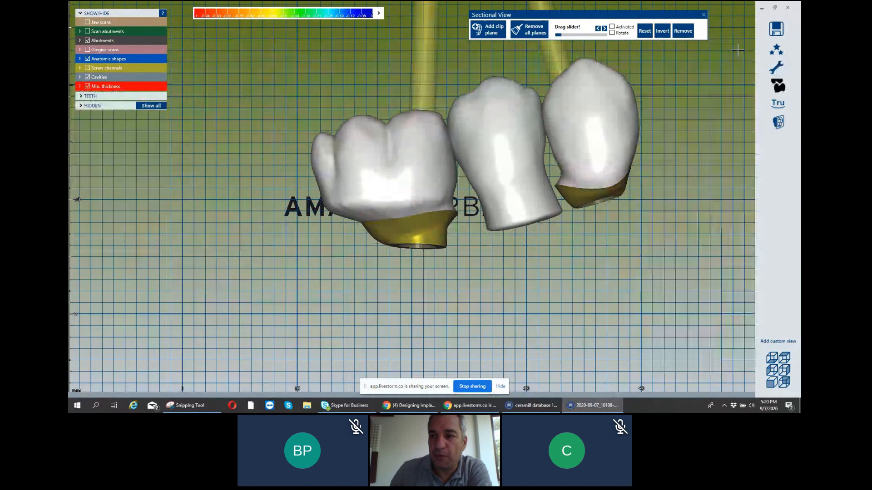
{"action": "left_click", "coordinate": [776, 50]}
{"action": "scroll", "coordinate": [368, 224], "scroll_direction": "down", "scroll_amount": 2}
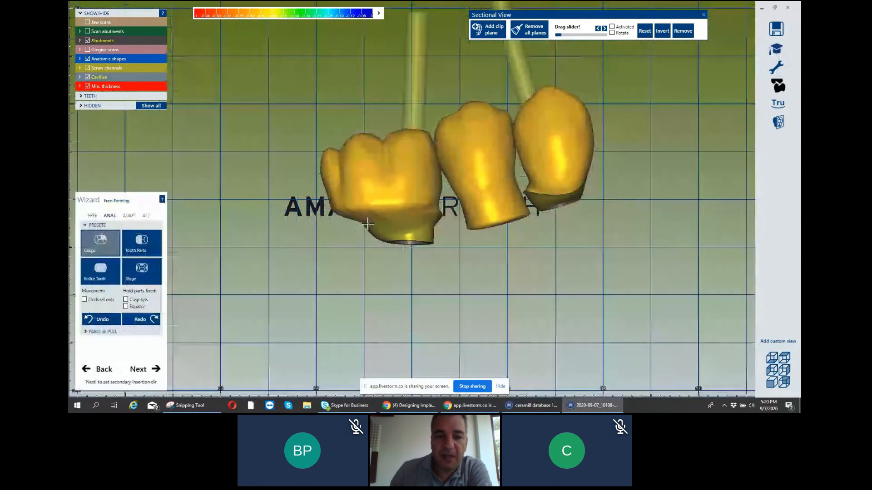
{"action": "right_click_drag", "start_coordinate": [368, 223], "coordinate": [345, 255]}
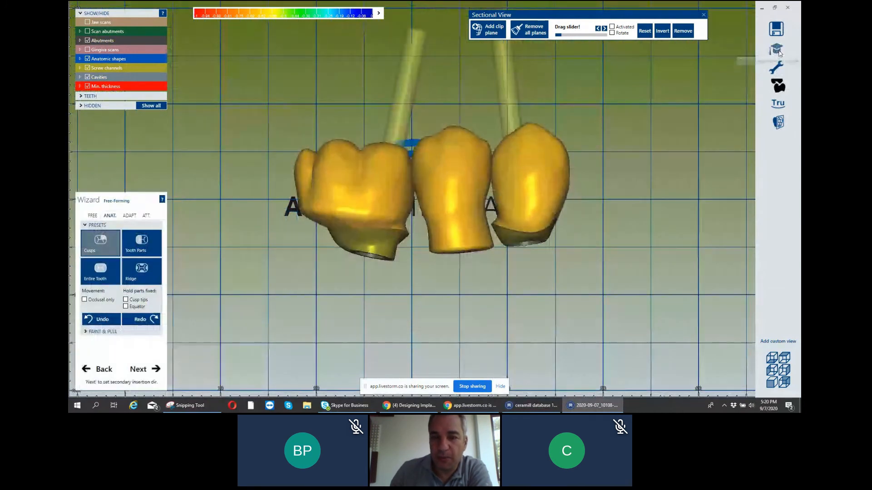
{"action": "left_click", "coordinate": [777, 51]}
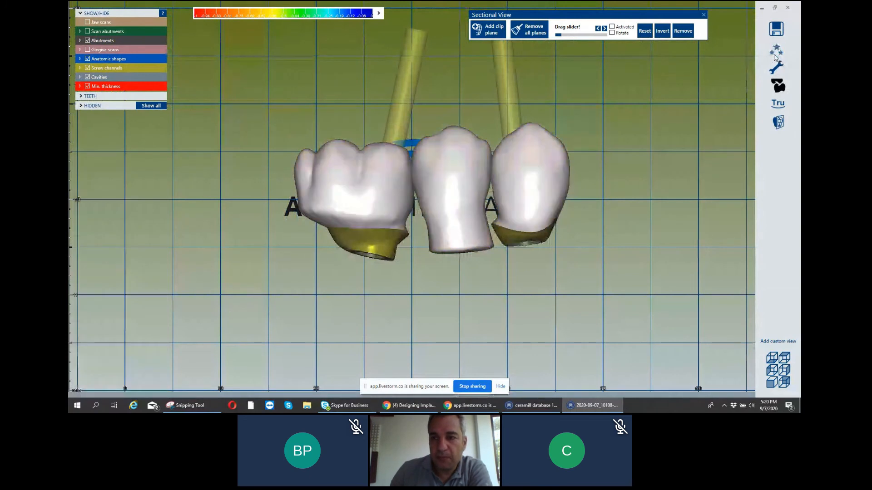
{"action": "right_click", "coordinate": [713, 74]}
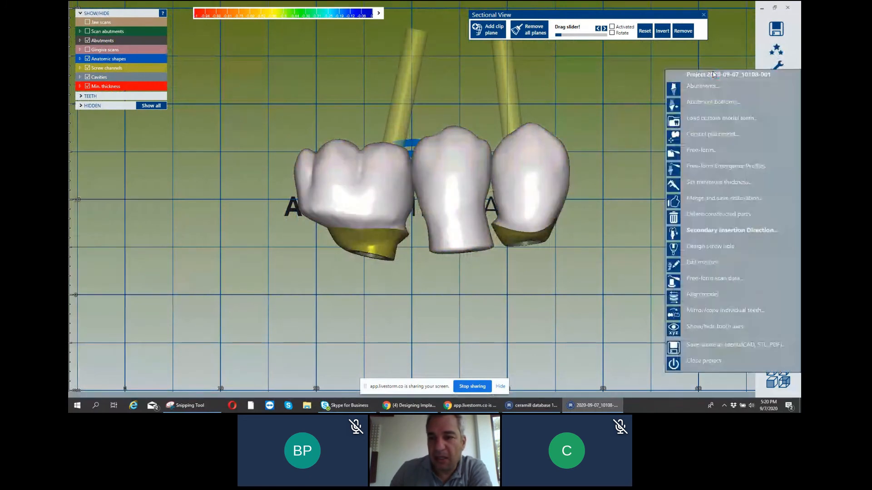
{"action": "left_click", "coordinate": [710, 167]}
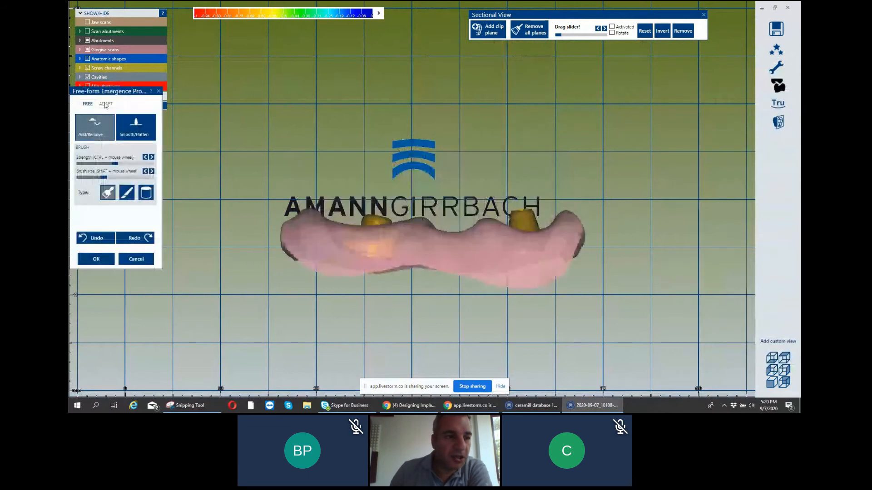
{"action": "left_click", "coordinate": [106, 105]}
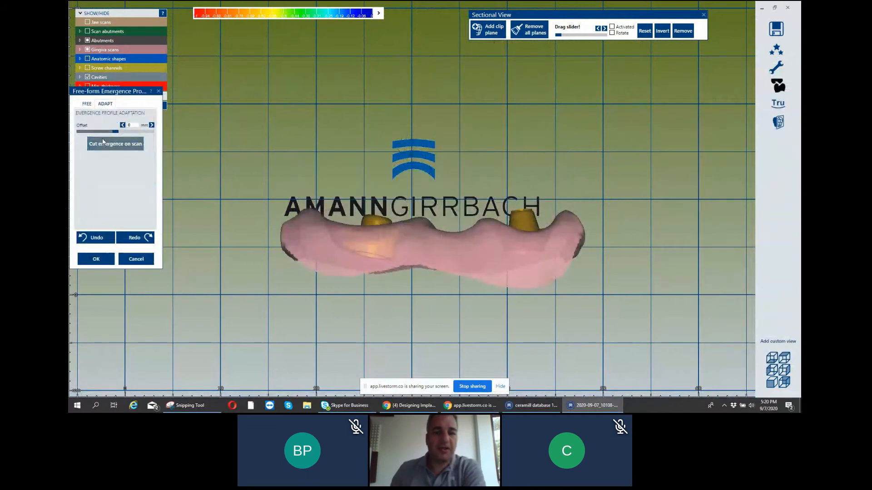
{"action": "left_click", "coordinate": [121, 263]}
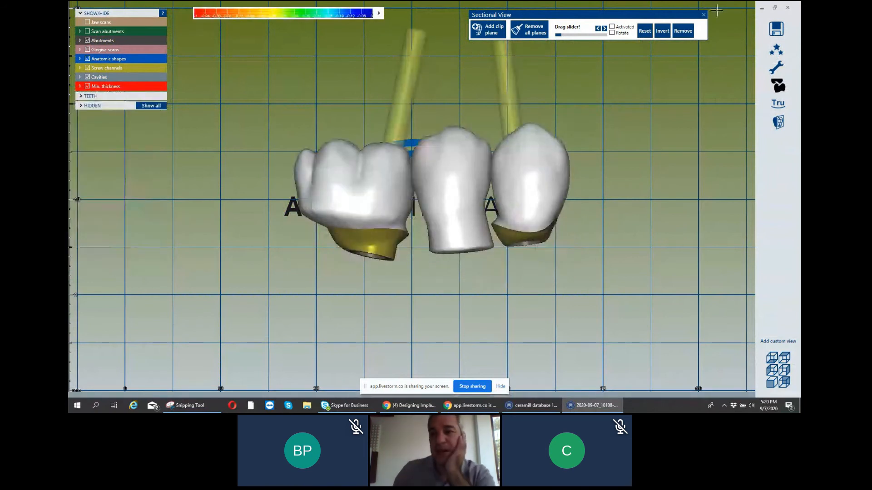
Adapt the middle tooth's base to the gingiva in the wizard's free-forming, using the Pontic adaptation type.
{"action": "left_click", "coordinate": [775, 51]}
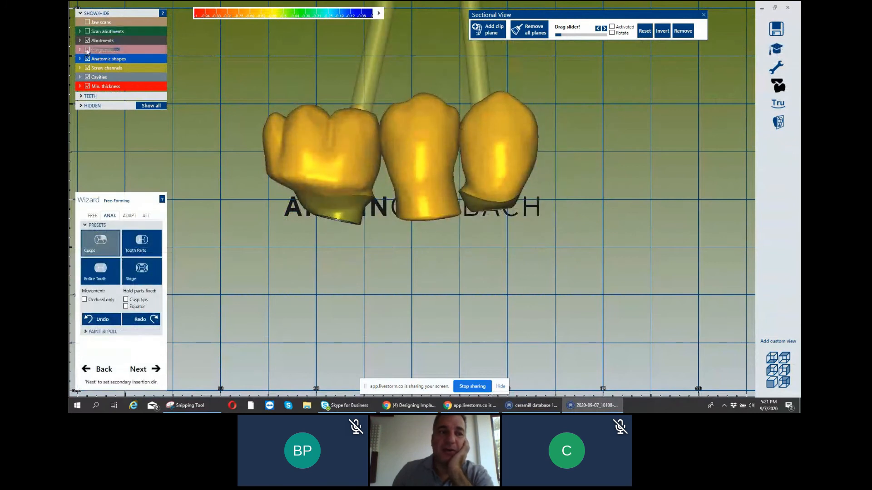
{"action": "left_click", "coordinate": [129, 216]}
{"action": "left_click", "coordinate": [127, 255]}
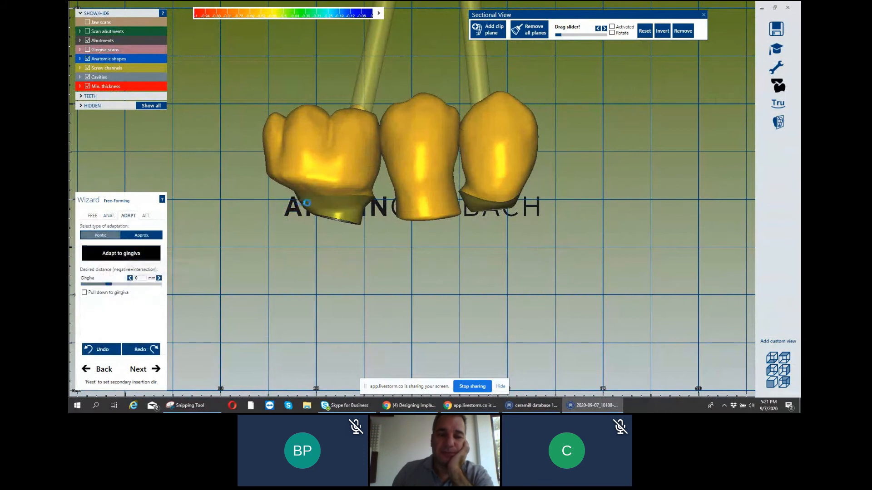
{"action": "right_click_drag", "start_coordinate": [324, 200], "coordinate": [320, 175]}
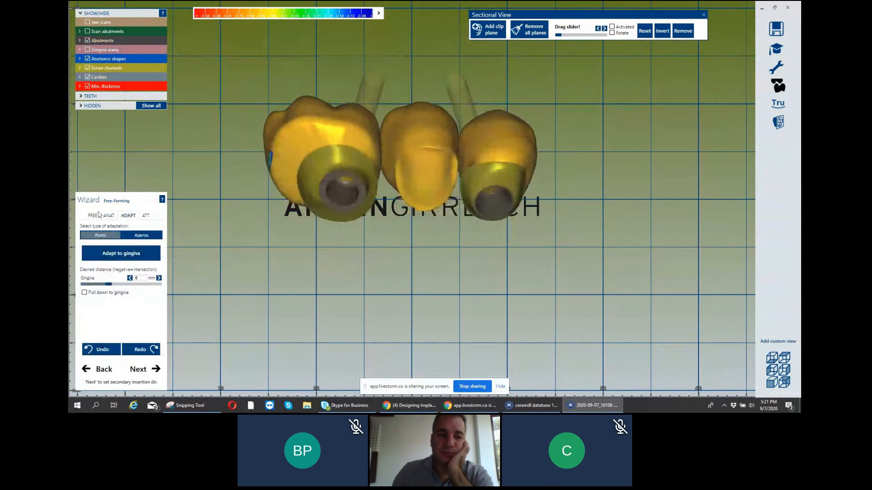
Smooth the underside of the middle pontic with the free-form Smooth/Flatten brush.
{"action": "left_click", "coordinate": [93, 215]}
{"action": "left_click", "coordinate": [141, 239]}
{"action": "scroll", "coordinate": [320, 176], "scroll_direction": "up", "scroll_amount": 2}
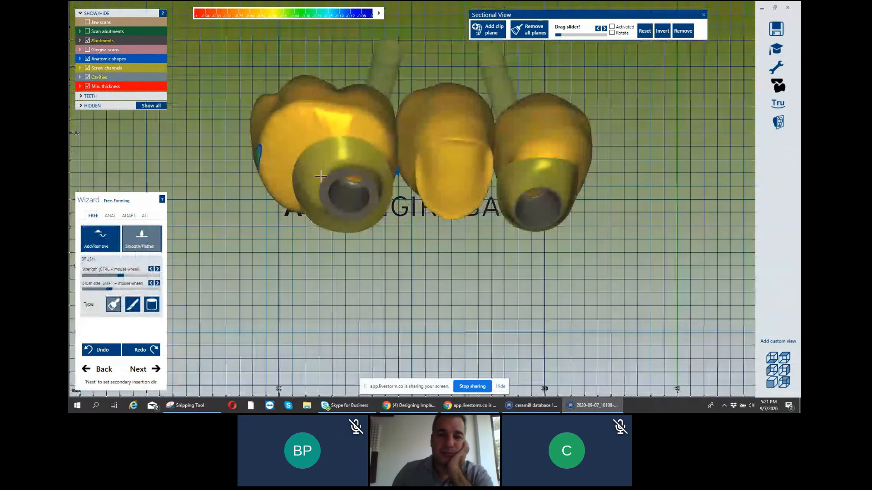
{"action": "scroll", "coordinate": [448, 184], "scroll_direction": "up", "scroll_amount": 1}
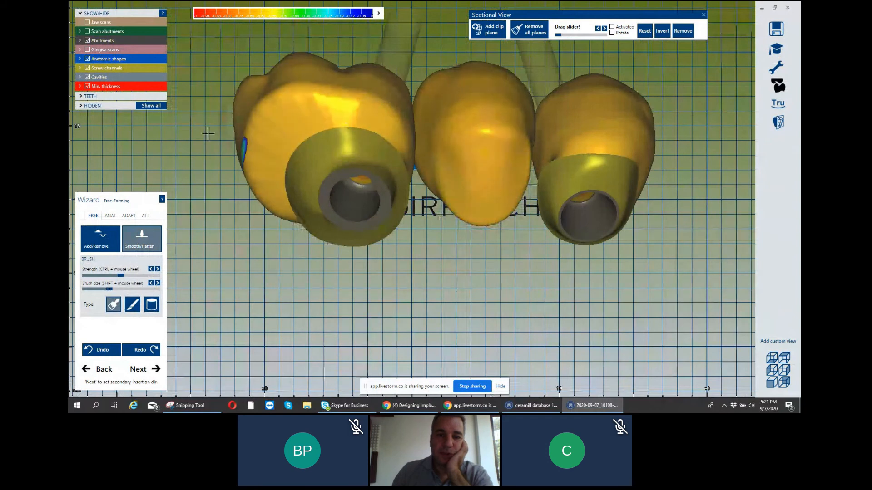
{"action": "scroll", "coordinate": [319, 135], "scroll_direction": "down", "scroll_amount": 3}
{"action": "right_click_drag", "start_coordinate": [319, 132], "coordinate": [319, 140]}
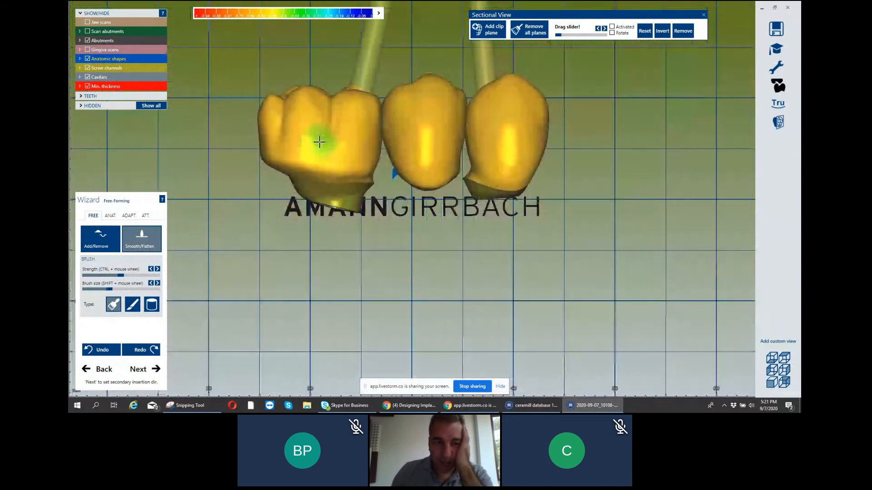
Show the jaw scans and gingiva scans, and check how the three teeth sit against the gingiva.
{"action": "left_click", "coordinate": [88, 22]}
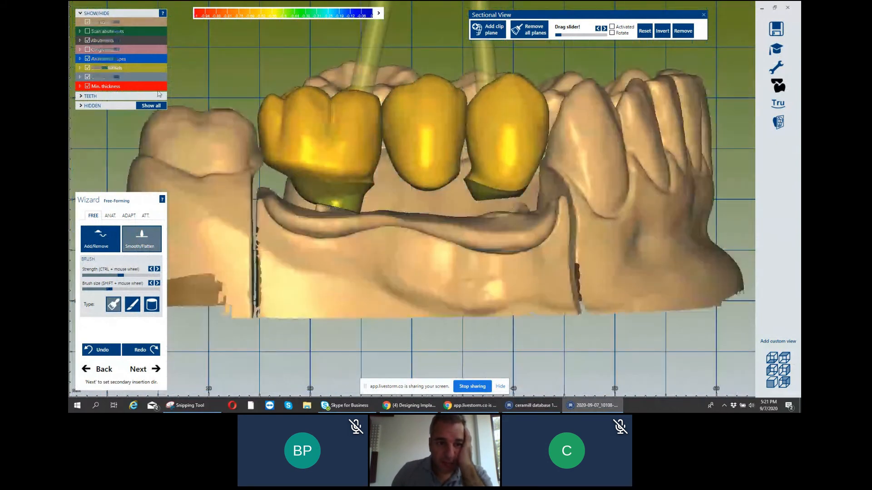
{"action": "left_click", "coordinate": [88, 50]}
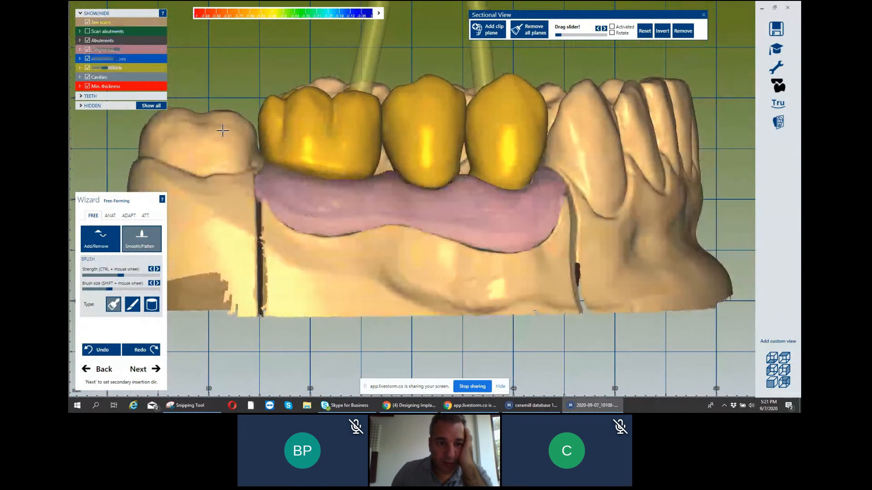
{"action": "right_click_drag", "start_coordinate": [223, 130], "coordinate": [294, 175]}
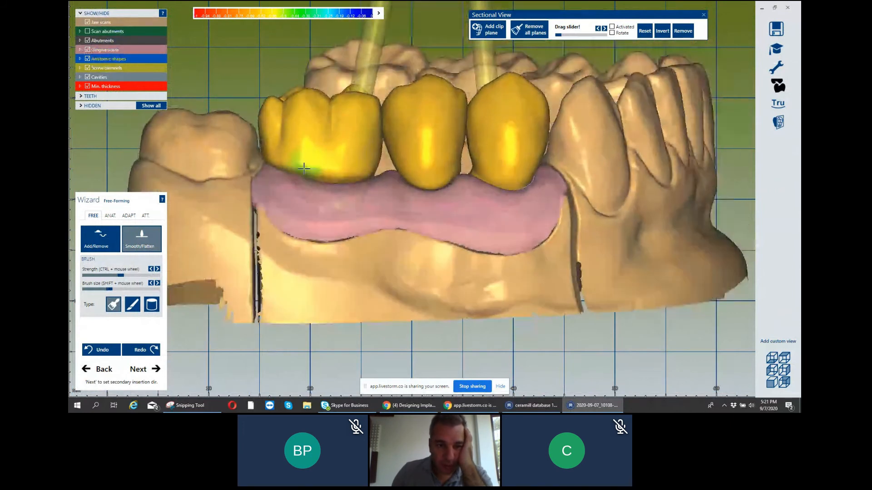
{"action": "scroll", "coordinate": [291, 178], "scroll_direction": "up", "scroll_amount": 3}
{"action": "scroll", "coordinate": [300, 171], "scroll_direction": "down", "scroll_amount": 2}
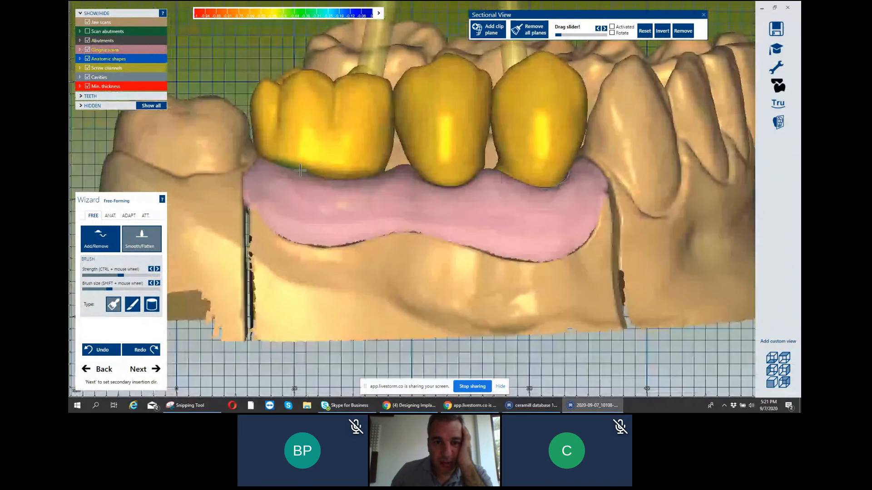
{"action": "right_click_drag", "start_coordinate": [301, 171], "coordinate": [176, 324]}
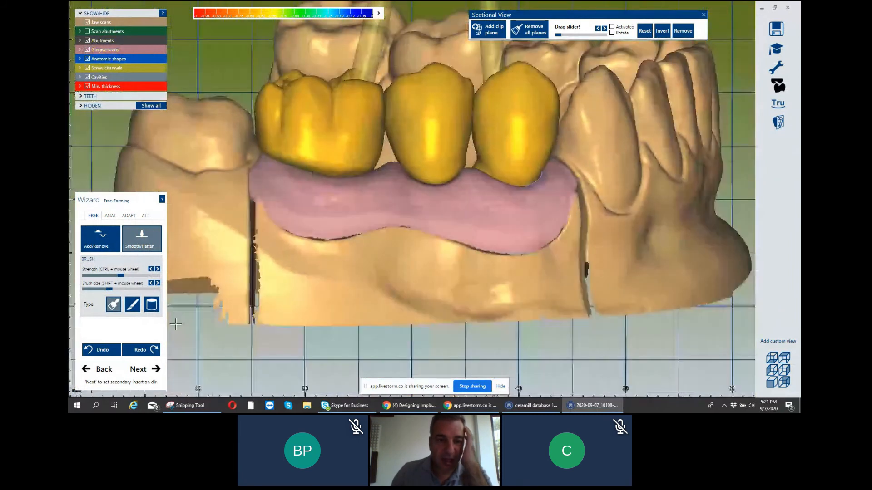
Discard the free-forming changes and keep the abutments' free-formed emergence profiles.
{"action": "key", "text": "Escape"}
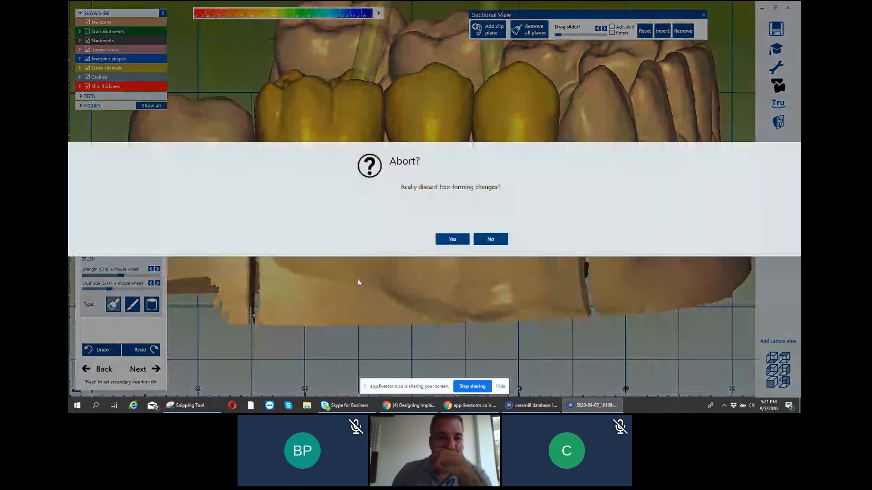
{"action": "key", "text": "Return"}
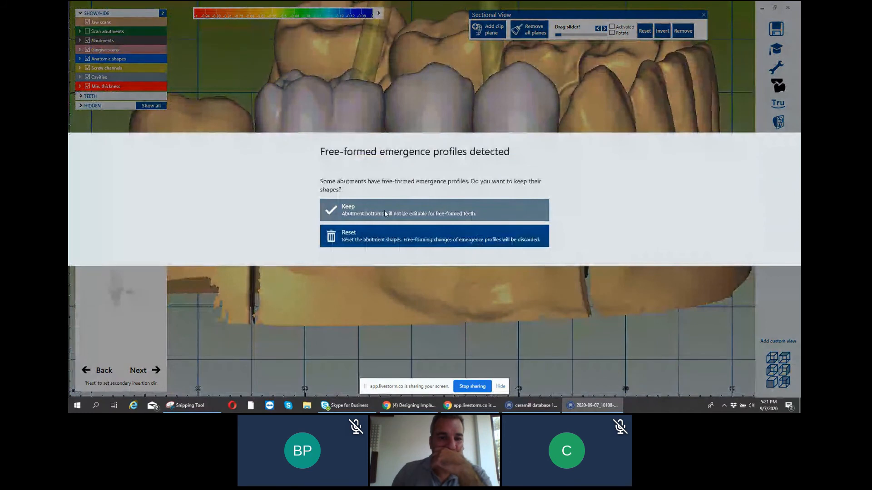
{"action": "left_click", "coordinate": [384, 211]}
Go back to tooth placement in the wizard, and advance to generating the abutment bottoms.
{"action": "right_click_drag", "start_coordinate": [361, 235], "coordinate": [350, 178]}
{"action": "left_click", "coordinate": [108, 369]}
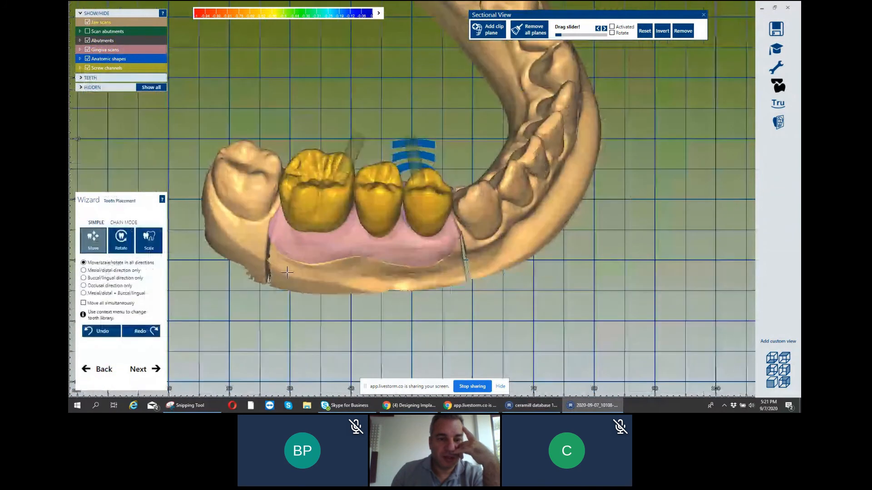
{"action": "left_click", "coordinate": [143, 370]}
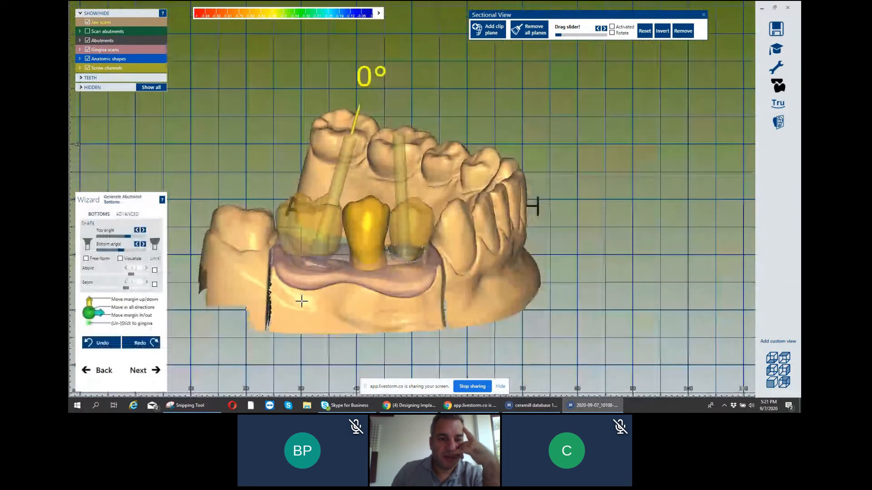
{"action": "scroll", "coordinate": [320, 245], "scroll_direction": "up", "scroll_amount": 3}
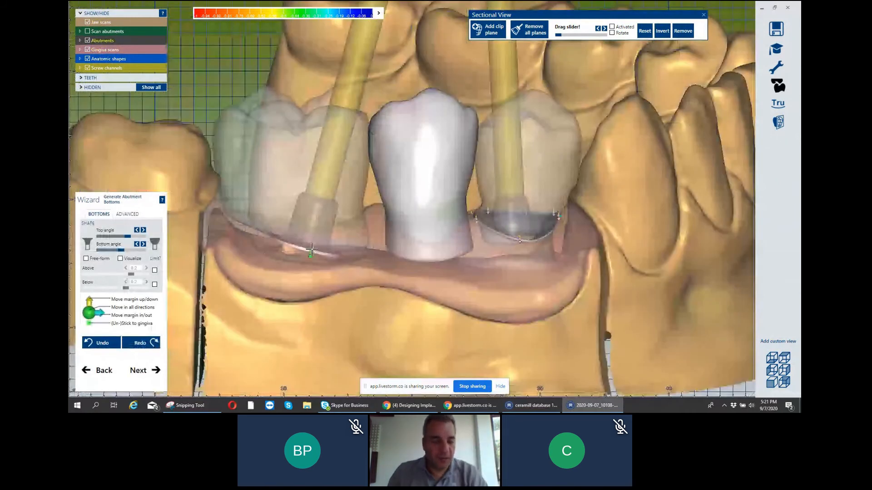
{"action": "scroll", "coordinate": [311, 257], "scroll_direction": "down", "scroll_amount": 1}
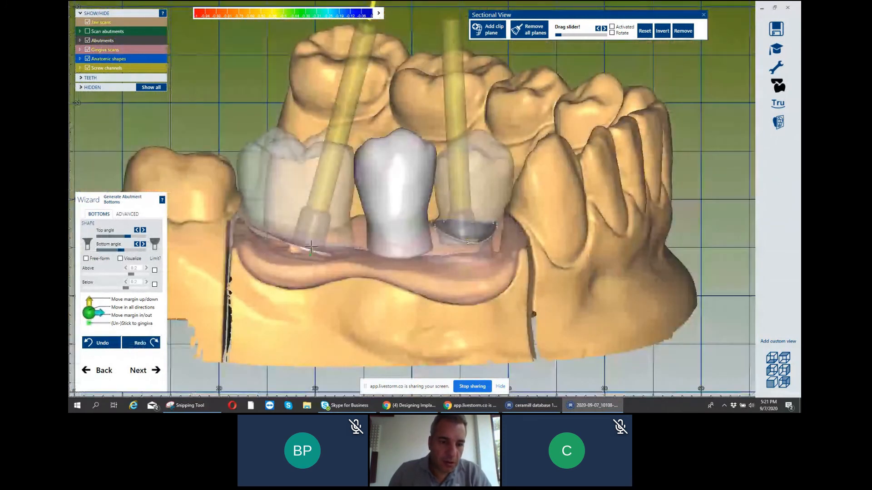
Generate the bottom of the rear molar abutment and restick all margins to the gingiva.
{"action": "left_click", "coordinate": [313, 240]}
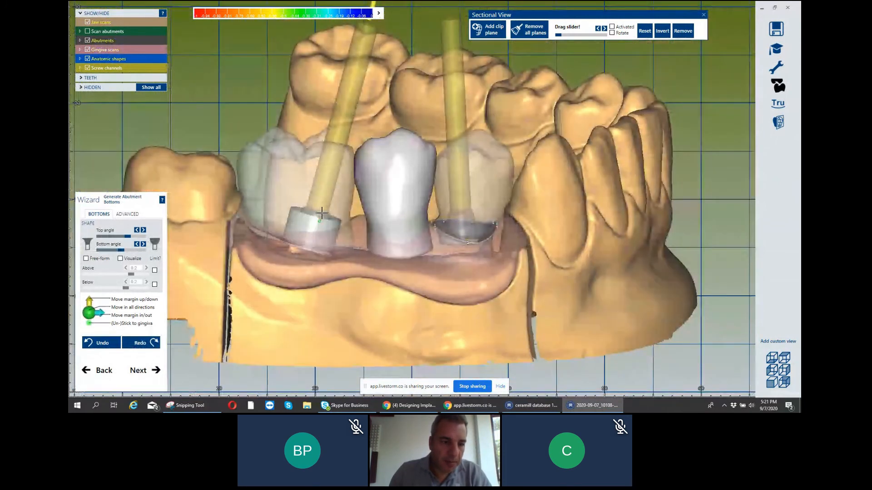
{"action": "left_click", "coordinate": [129, 215]}
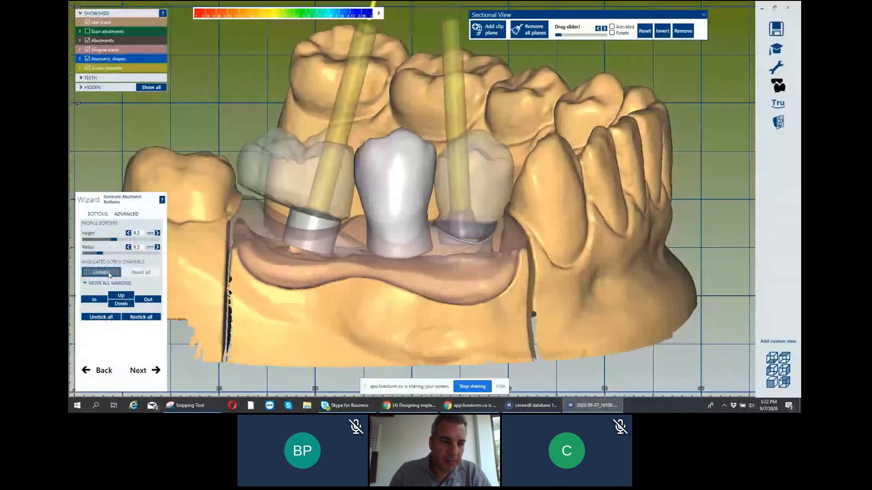
{"action": "left_click", "coordinate": [140, 319]}
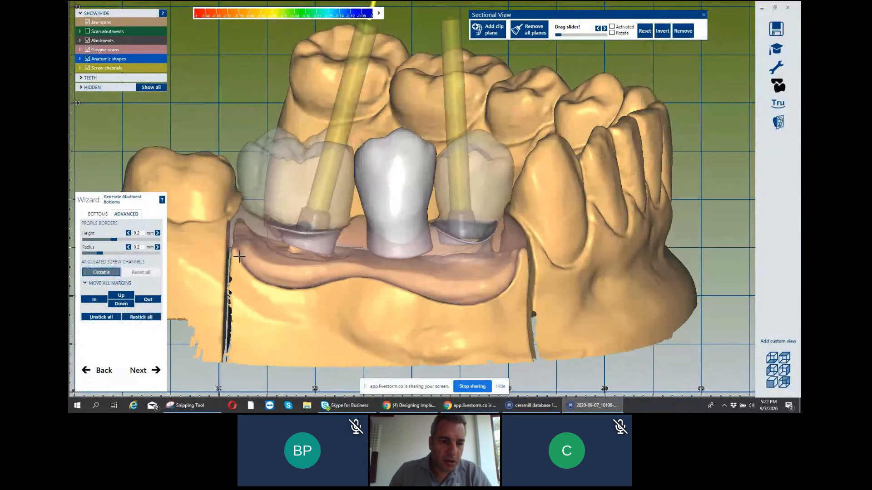
Hide the anatomic shapes to expose the rear molar abutment's margin.
{"action": "right_click_drag", "start_coordinate": [281, 259], "coordinate": [283, 225]}
{"action": "right_click_drag", "start_coordinate": [283, 226], "coordinate": [274, 233]}
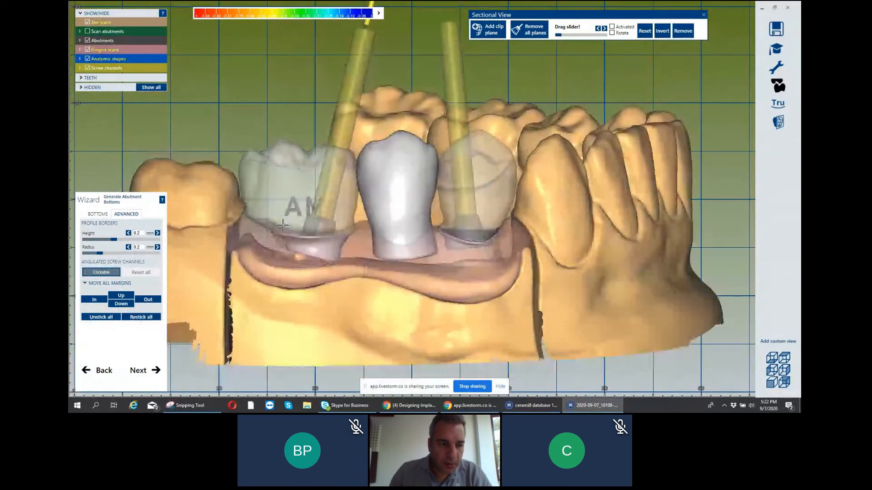
{"action": "scroll", "coordinate": [275, 233], "scroll_direction": "up", "scroll_amount": 3}
{"action": "scroll", "coordinate": [263, 219], "scroll_direction": "up", "scroll_amount": 2}
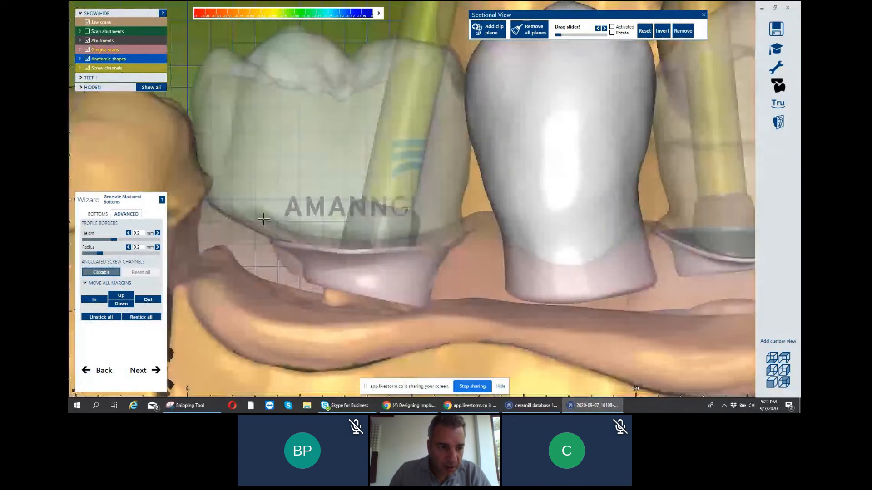
{"action": "scroll", "coordinate": [272, 236], "scroll_direction": "up", "scroll_amount": 2}
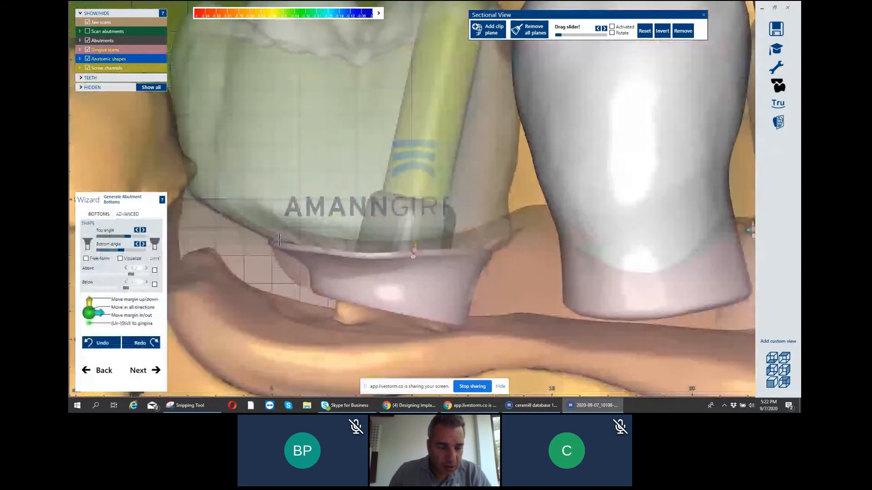
{"action": "left_click_drag", "start_coordinate": [275, 240], "coordinate": [277, 241]}
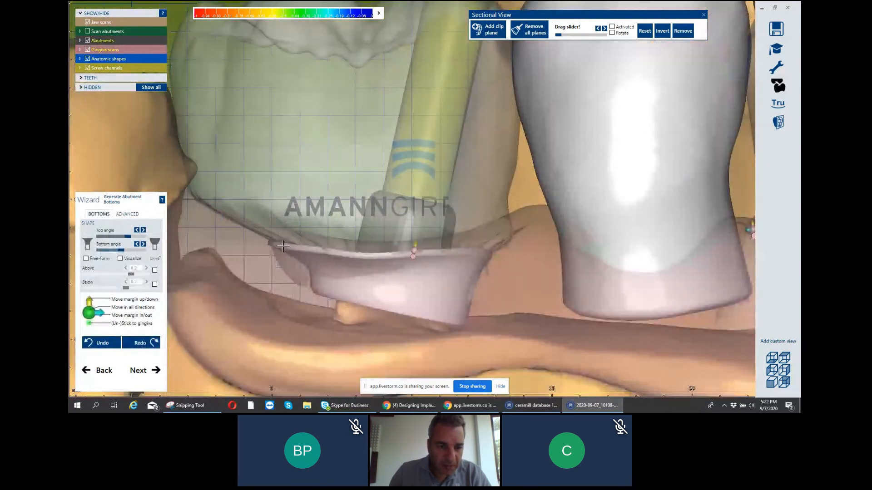
{"action": "right_click_drag", "start_coordinate": [293, 247], "coordinate": [292, 249]}
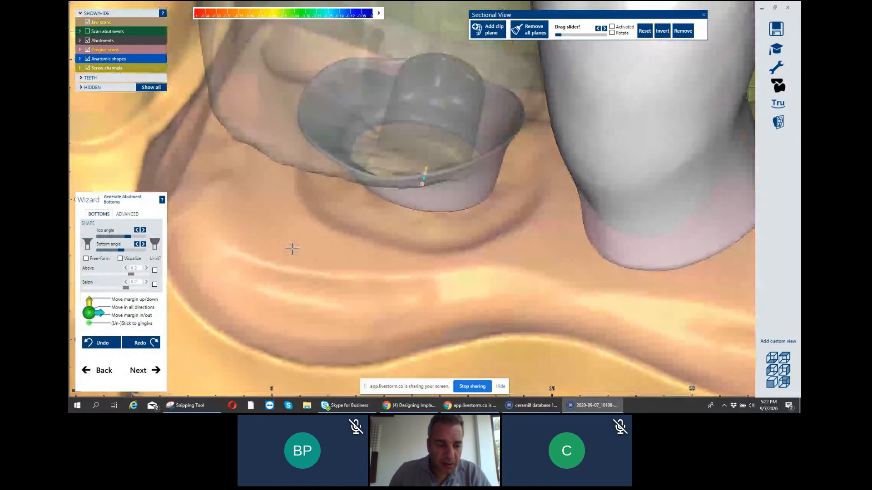
{"action": "scroll", "coordinate": [291, 248], "scroll_direction": "up", "scroll_amount": 2}
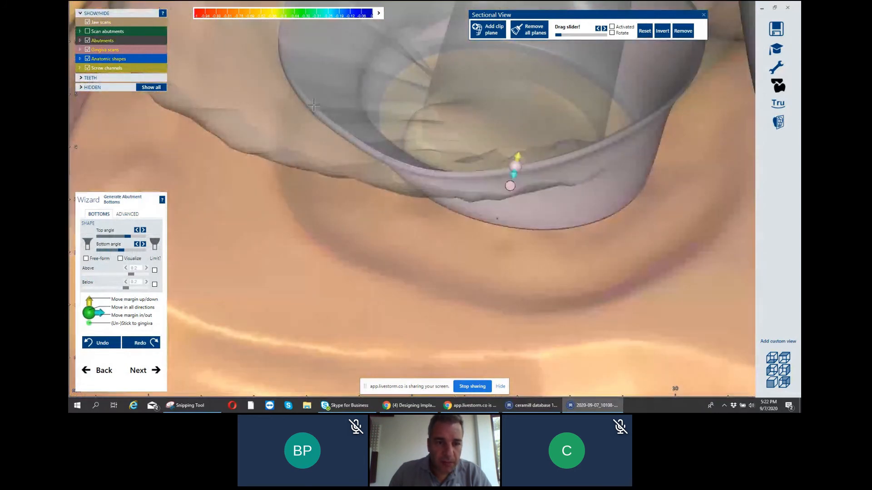
{"action": "right_click_drag", "start_coordinate": [313, 104], "coordinate": [295, 218]}
{"action": "scroll", "coordinate": [307, 148], "scroll_direction": "down", "scroll_amount": 2}
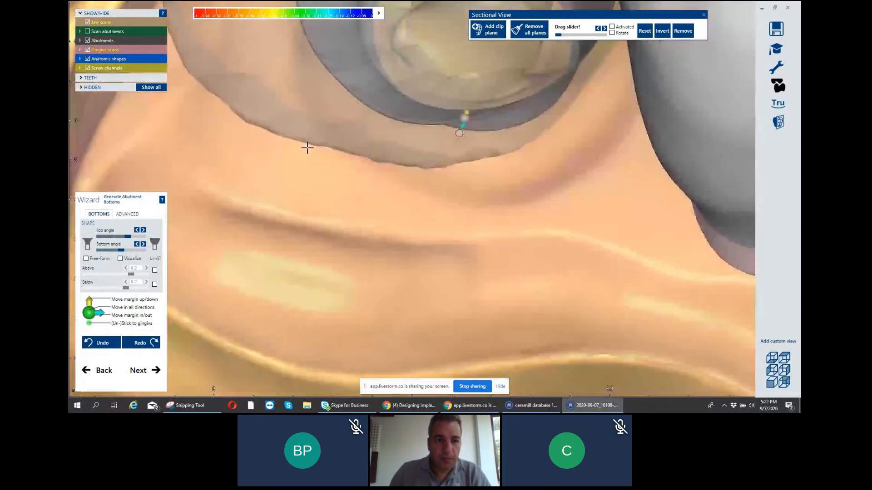
{"action": "right_click_drag", "start_coordinate": [308, 148], "coordinate": [427, 183]}
{"action": "scroll", "coordinate": [426, 183], "scroll_direction": "up", "scroll_amount": 2}
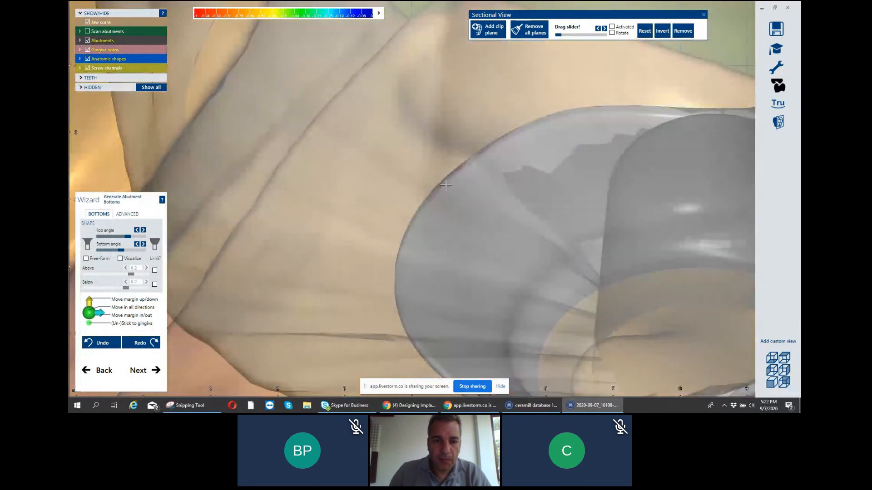
{"action": "scroll", "coordinate": [445, 182], "scroll_direction": "down", "scroll_amount": 2}
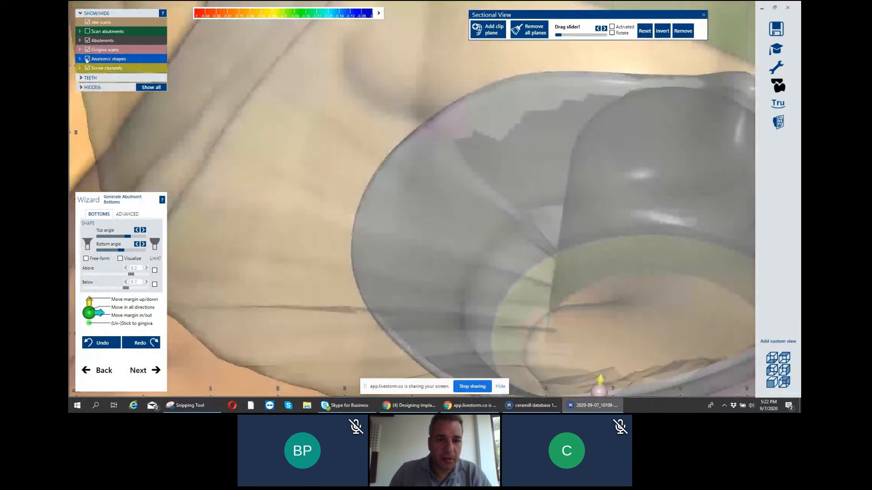
{"action": "left_click", "coordinate": [87, 59]}
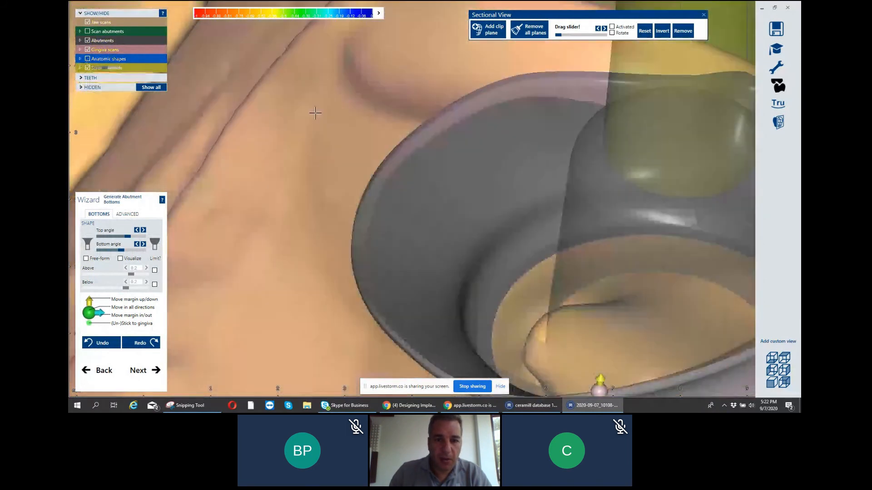
{"action": "scroll", "coordinate": [315, 113], "scroll_direction": "down", "scroll_amount": 2}
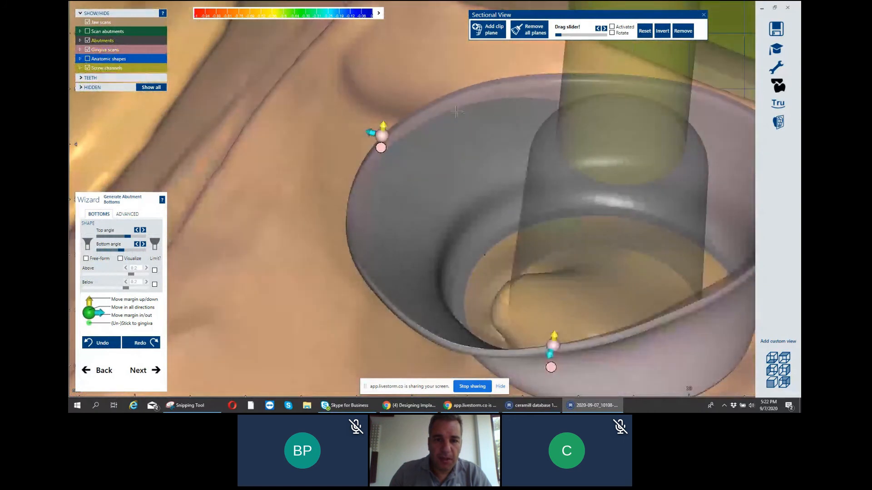
Add control points along the molar abutment's distal and lingual margin and pull that edge outward to widen the emergence profile.
{"action": "left_click", "coordinate": [447, 90]}
{"action": "left_click", "coordinate": [535, 80]}
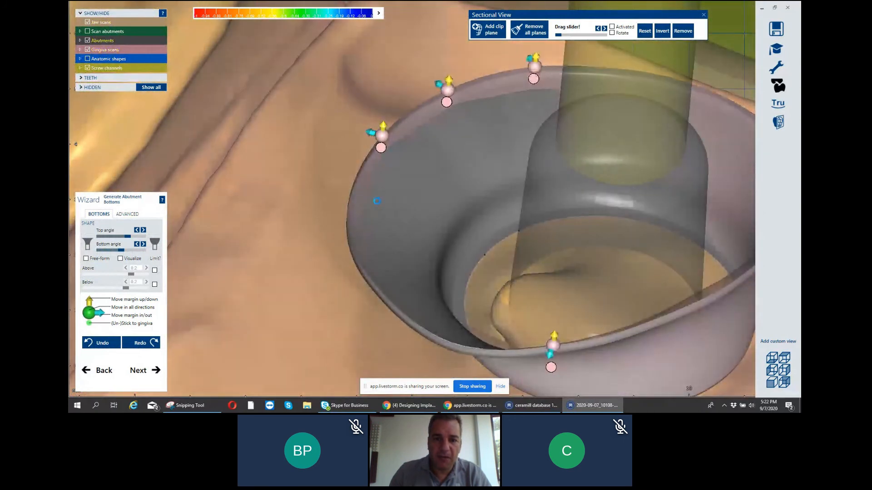
{"action": "left_click", "coordinate": [342, 223]}
{"action": "left_click_drag", "start_coordinate": [337, 222], "coordinate": [291, 203]}
{"action": "left_click_drag", "start_coordinate": [379, 131], "coordinate": [357, 103]}
{"action": "left_click_drag", "start_coordinate": [443, 87], "coordinate": [417, 51]}
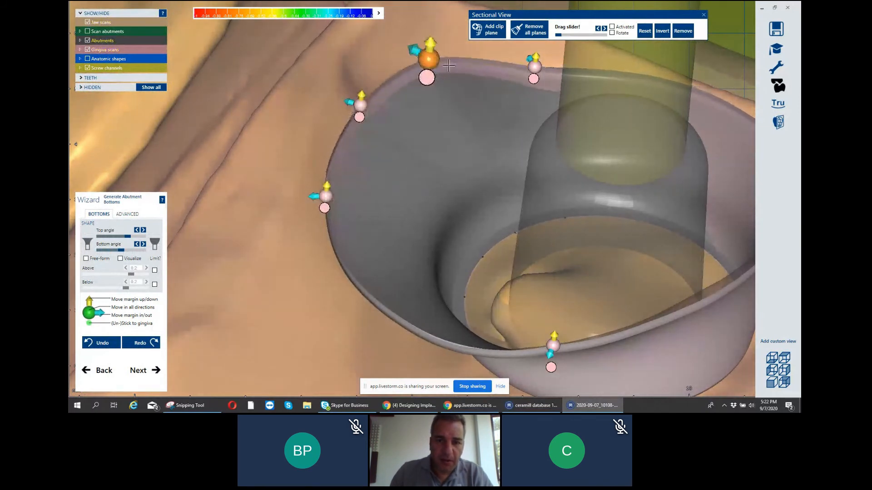
{"action": "left_click_drag", "start_coordinate": [522, 74], "coordinate": [520, 52]}
{"action": "scroll", "coordinate": [500, 54], "scroll_direction": "down", "scroll_amount": 1}
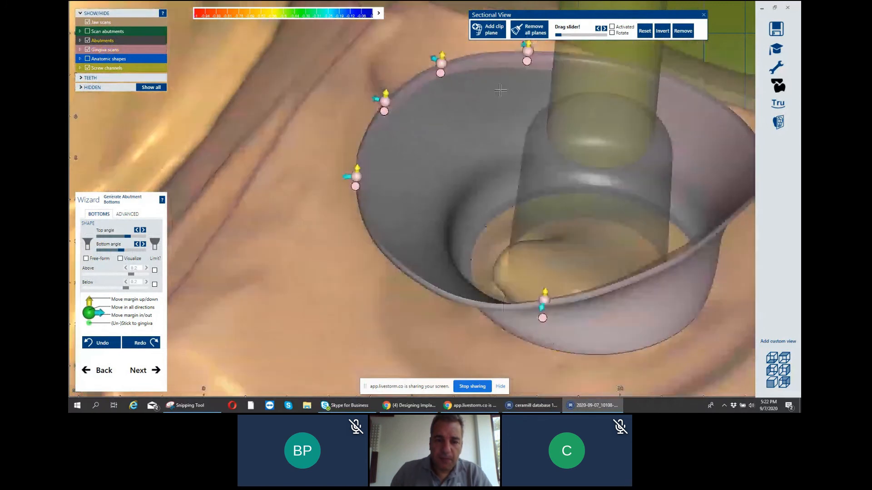
Raise two distal-lingual margin points of the molar abutment toward the gingiva surface.
{"action": "scroll", "coordinate": [491, 128], "scroll_direction": "down", "scroll_amount": 3}
{"action": "right_click", "coordinate": [483, 145]}
{"action": "scroll", "coordinate": [478, 110], "scroll_direction": "down", "scroll_amount": 3}
{"action": "right_click", "coordinate": [481, 110]}
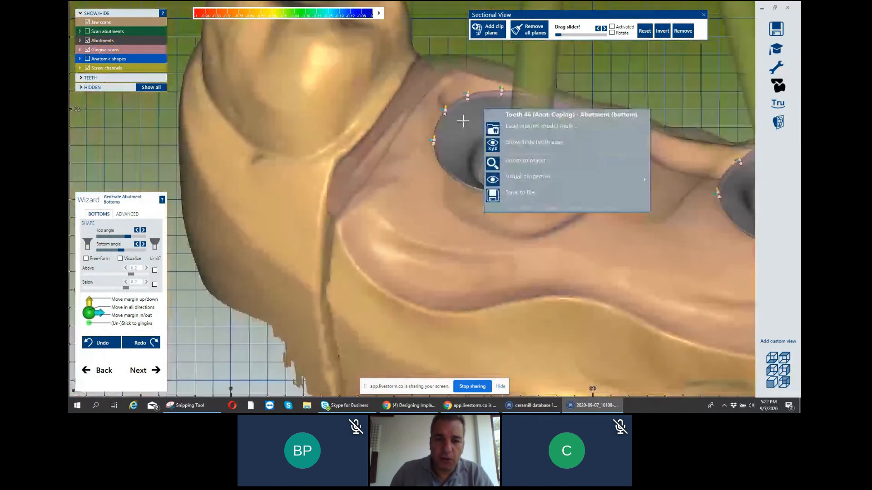
{"action": "scroll", "coordinate": [479, 110], "scroll_direction": "down", "scroll_amount": 2}
{"action": "scroll", "coordinate": [506, 43], "scroll_direction": "down", "scroll_amount": 3}
{"action": "right_click", "coordinate": [506, 43]}
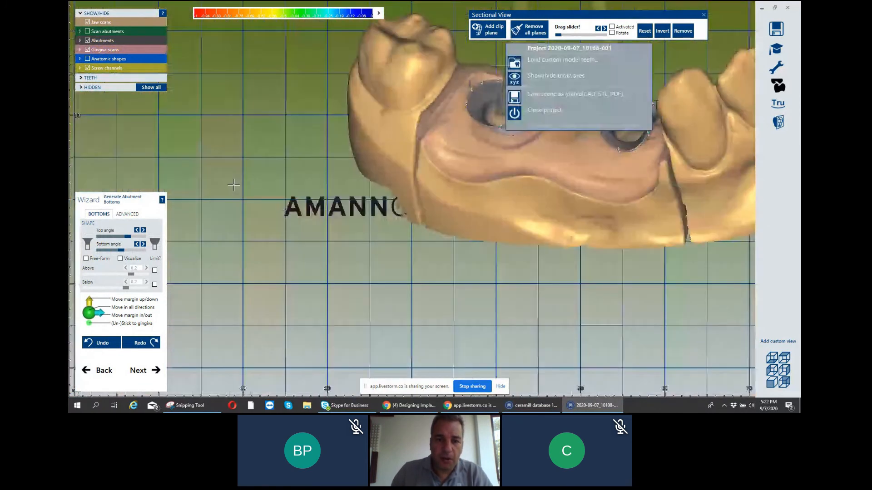
{"action": "right_click_drag", "start_coordinate": [505, 42], "coordinate": [408, 141]}
{"action": "scroll", "coordinate": [408, 141], "scroll_direction": "up", "scroll_amount": 3}
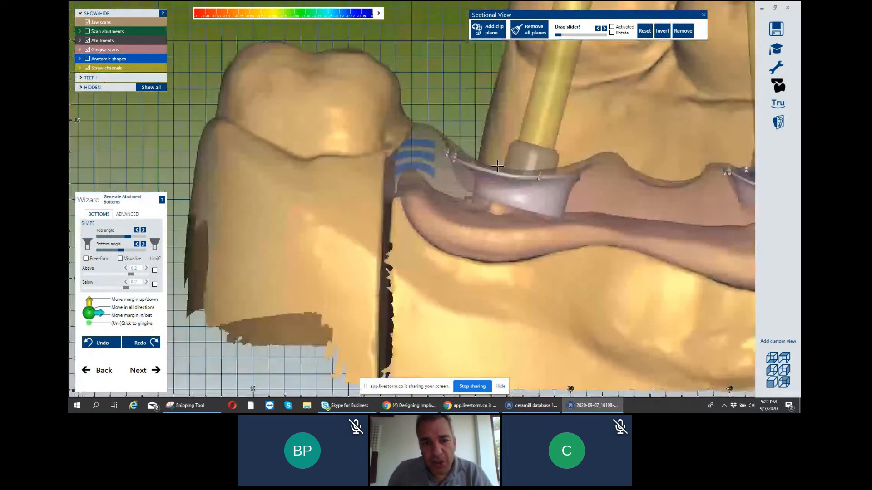
{"action": "scroll", "coordinate": [497, 166], "scroll_direction": "up", "scroll_amount": 6}
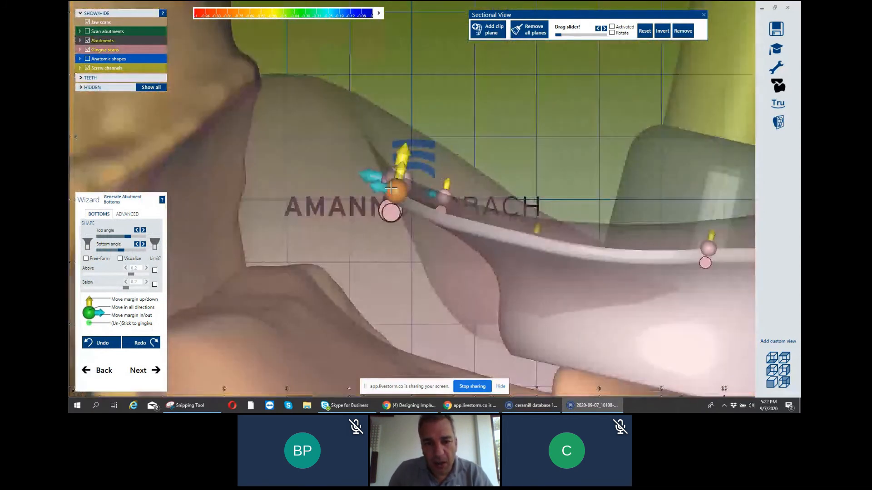
{"action": "right_click_drag", "start_coordinate": [391, 187], "coordinate": [340, 372]}
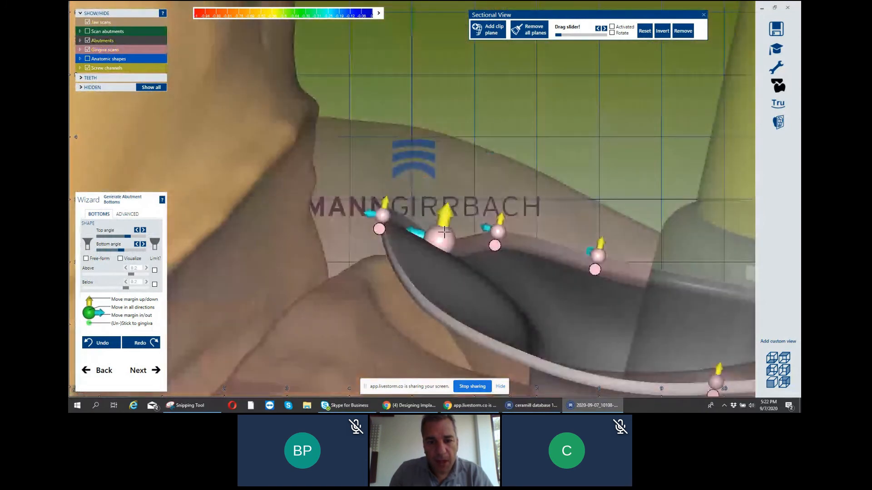
{"action": "left_click_drag", "start_coordinate": [440, 239], "coordinate": [410, 172]}
{"action": "left_click_drag", "start_coordinate": [499, 231], "coordinate": [482, 191]}
{"action": "scroll", "coordinate": [459, 208], "scroll_direction": "down", "scroll_amount": 1}
{"action": "scroll", "coordinate": [458, 208], "scroll_direction": "down", "scroll_amount": 3}
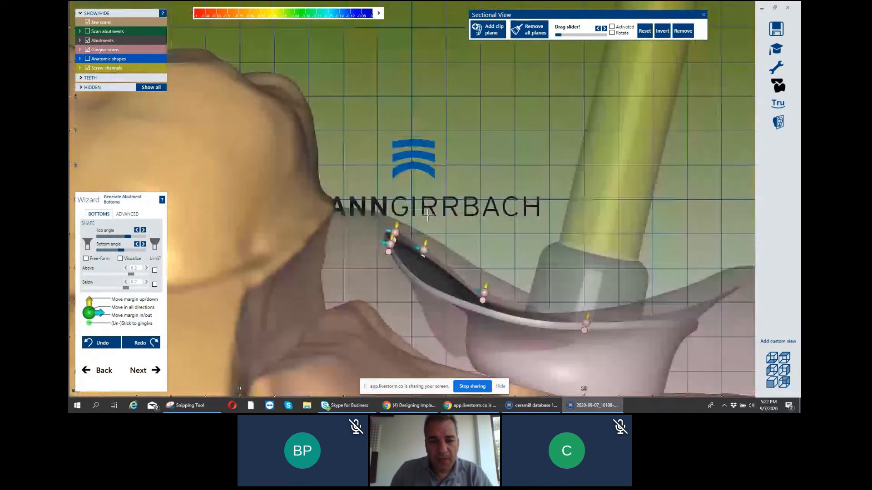
Toggle the gingiva sticking of the molar abutment's outermost distal margin point and reposition that point.
{"action": "scroll", "coordinate": [359, 232], "scroll_direction": "up", "scroll_amount": 2}
{"action": "scroll", "coordinate": [358, 232], "scroll_direction": "up", "scroll_amount": 2}
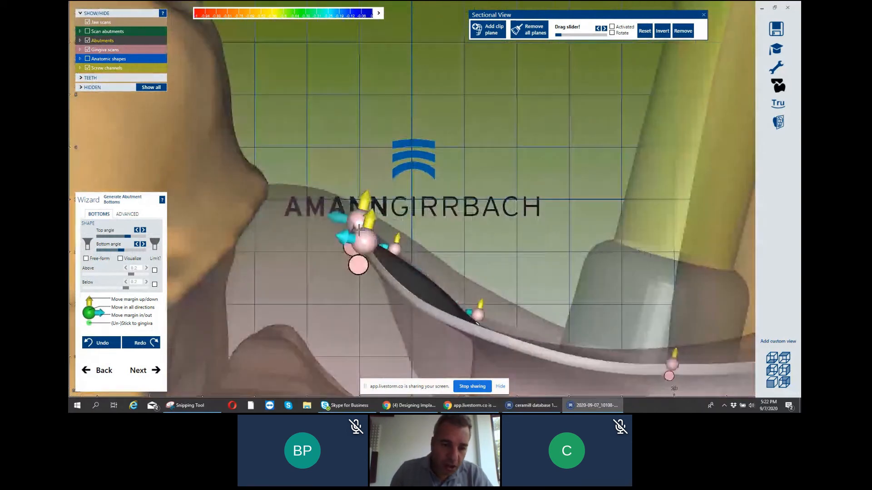
{"action": "scroll", "coordinate": [358, 234], "scroll_direction": "down", "scroll_amount": 2}
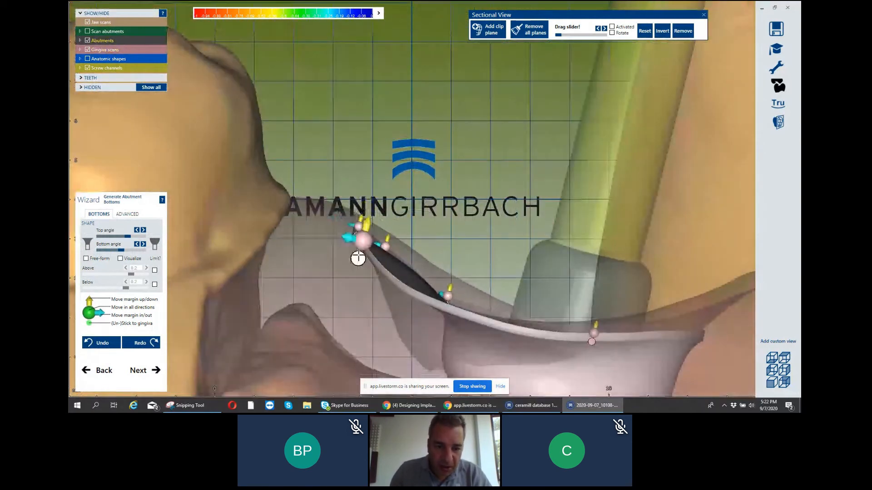
{"action": "left_click", "coordinate": [359, 257]}
{"action": "left_click_drag", "start_coordinate": [363, 240], "coordinate": [351, 258]}
{"action": "scroll", "coordinate": [362, 257], "scroll_direction": "down", "scroll_amount": 5}
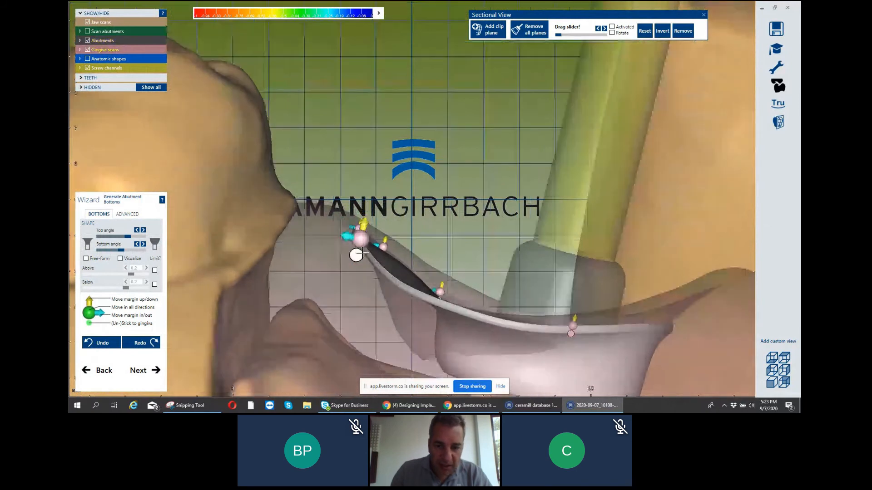
Hide the gingiva scans and add margin control points on the mesial and lingual edges of the molar abutment.
{"action": "right_click_drag", "start_coordinate": [403, 257], "coordinate": [402, 257]}
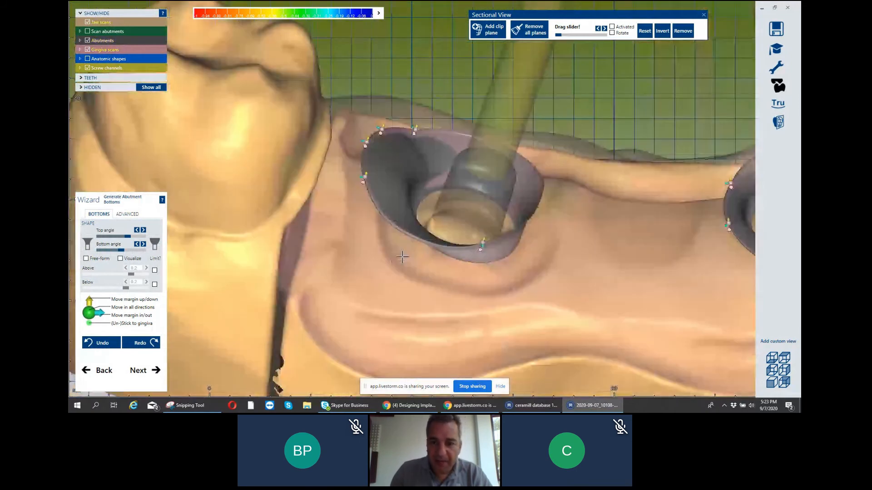
{"action": "scroll", "coordinate": [402, 257], "scroll_direction": "up", "scroll_amount": 5}
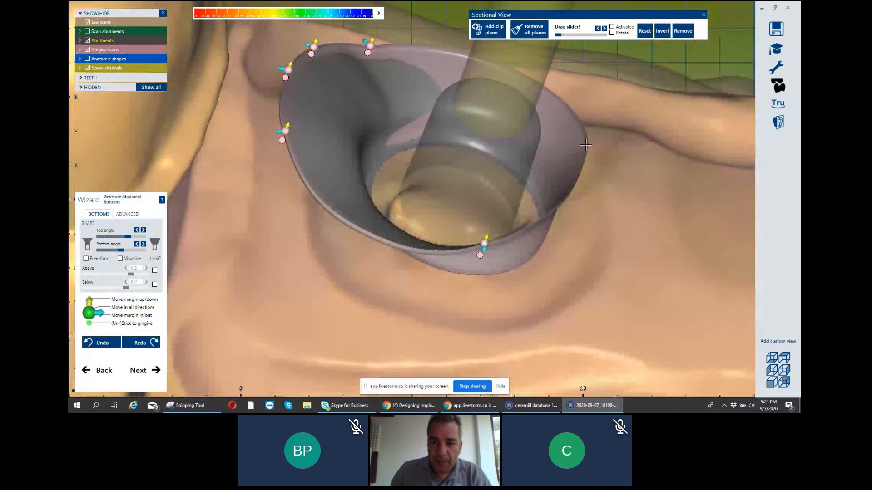
{"action": "right_click_drag", "start_coordinate": [586, 145], "coordinate": [585, 141]}
{"action": "left_click", "coordinate": [88, 50]}
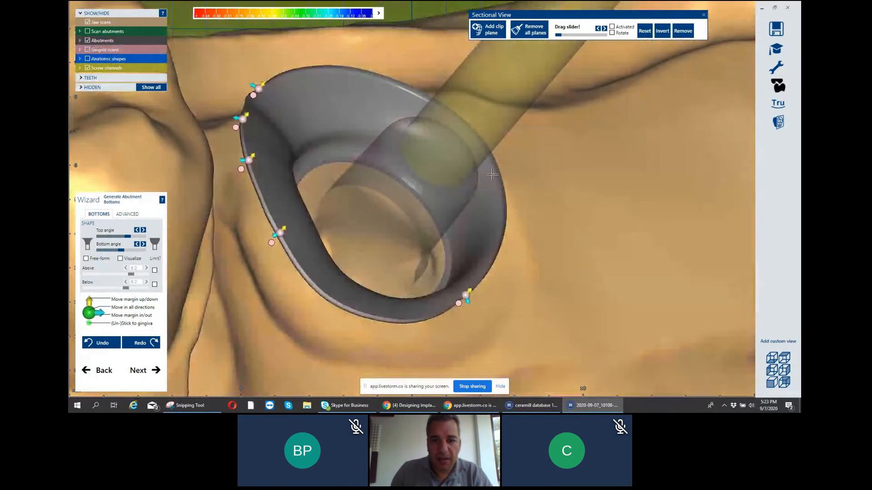
{"action": "right_click_drag", "start_coordinate": [494, 169], "coordinate": [529, 213]}
{"action": "left_click", "coordinate": [530, 213]}
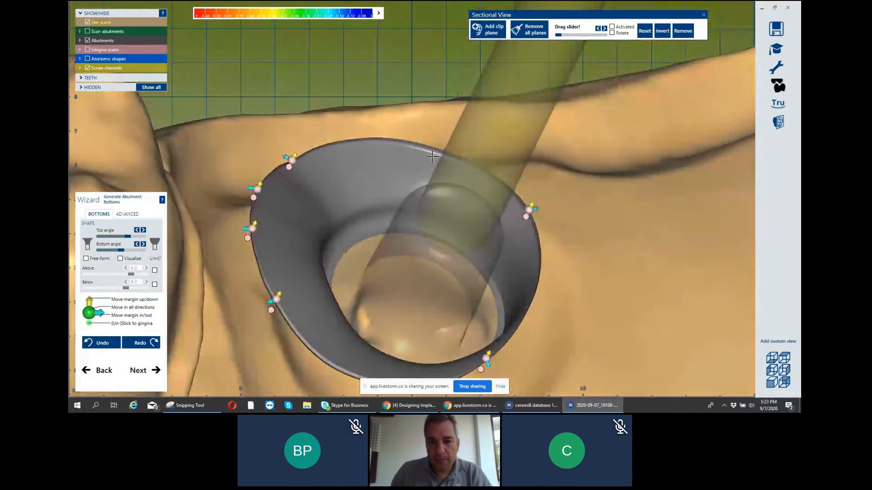
{"action": "left_click", "coordinate": [430, 145]}
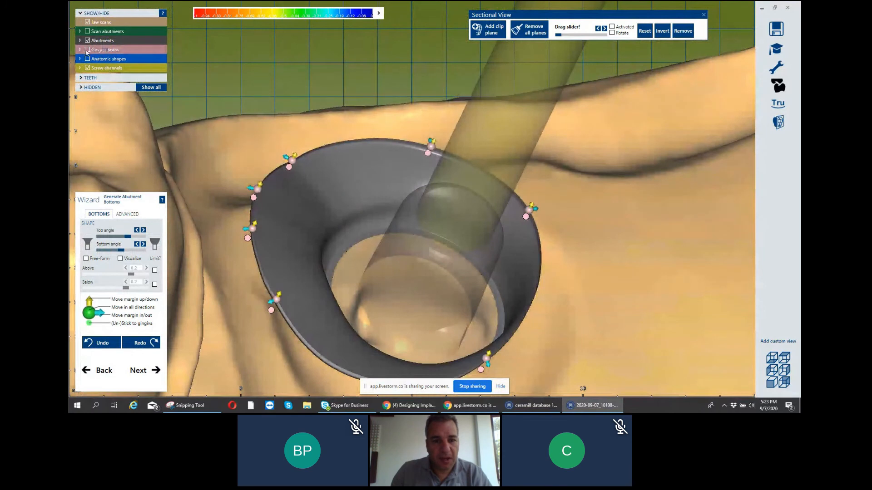
Show the gingiva scans and pull the molar abutment's new mesial and lingual margin points up toward the gingiva.
{"action": "left_click", "coordinate": [87, 50]}
{"action": "scroll", "coordinate": [279, 120], "scroll_direction": "down", "scroll_amount": 3}
{"action": "right_click_drag", "start_coordinate": [398, 115], "coordinate": [475, 280]}
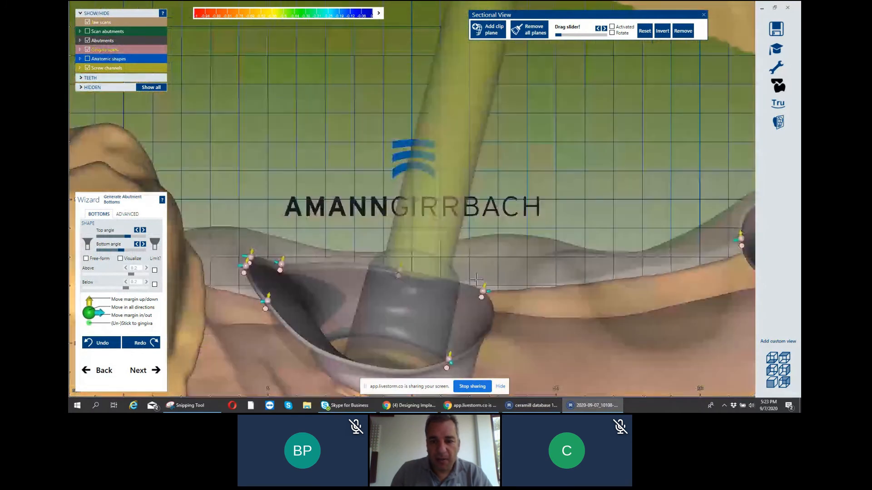
{"action": "scroll", "coordinate": [476, 281], "scroll_direction": "up", "scroll_amount": 2}
{"action": "left_click_drag", "start_coordinate": [485, 292], "coordinate": [534, 257]}
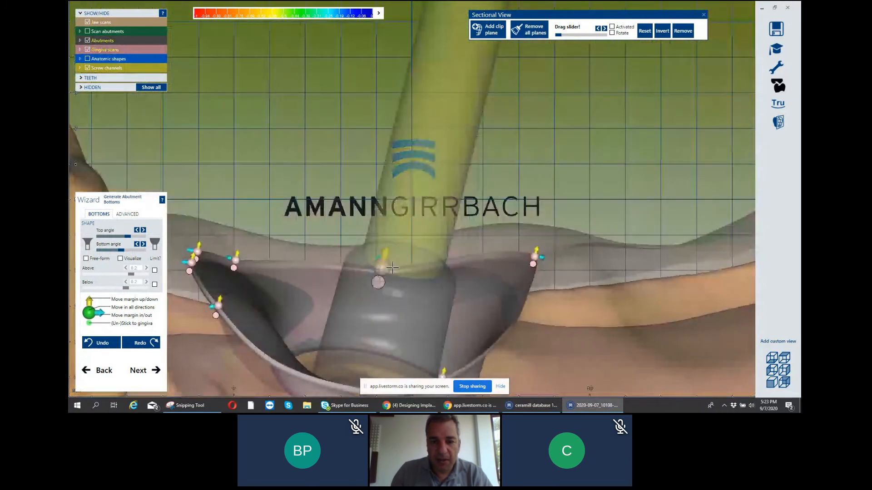
{"action": "left_click_drag", "start_coordinate": [380, 266], "coordinate": [378, 257]}
{"action": "scroll", "coordinate": [378, 257], "scroll_direction": "down", "scroll_amount": 3}
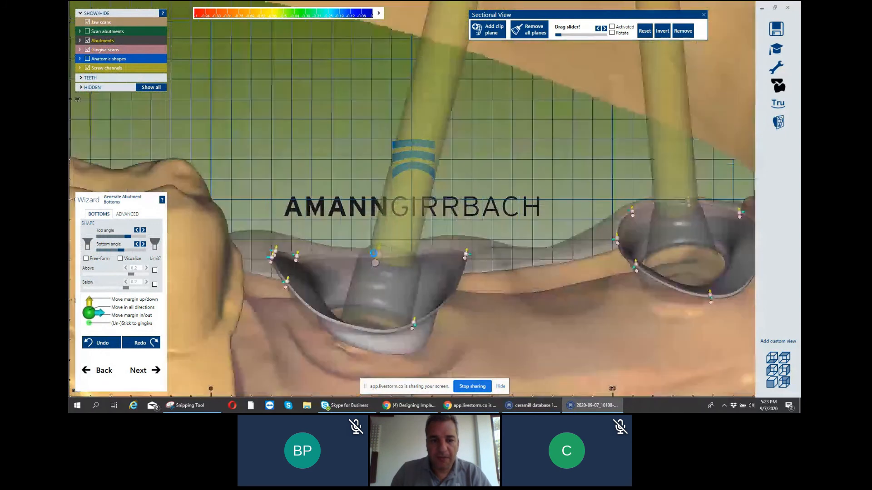
{"action": "right_click_drag", "start_coordinate": [378, 257], "coordinate": [370, 261]}
{"action": "scroll", "coordinate": [350, 235], "scroll_direction": "up", "scroll_amount": 2}
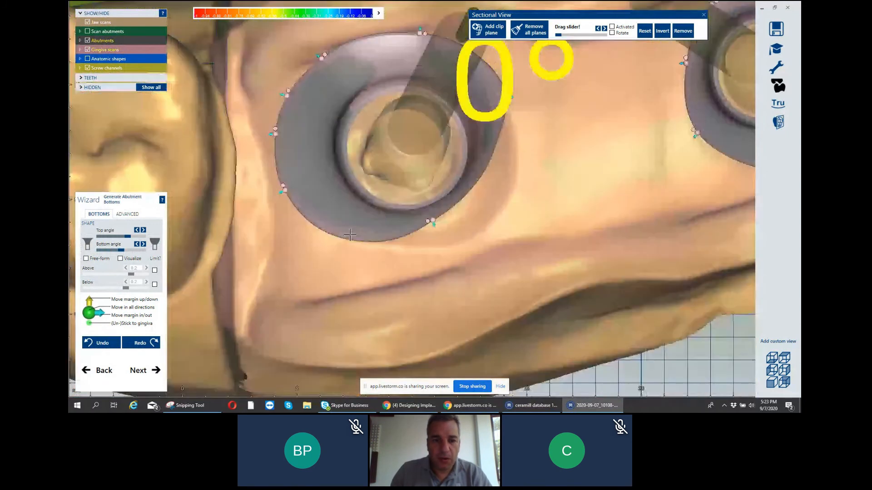
Add a buccal margin control point to the molar abutment and widen its margin outward on the distal and buccal sides.
{"action": "left_click", "coordinate": [332, 232]}
{"action": "left_click_drag", "start_coordinate": [339, 233], "coordinate": [341, 226]}
{"action": "left_click_drag", "start_coordinate": [279, 186], "coordinate": [272, 177]}
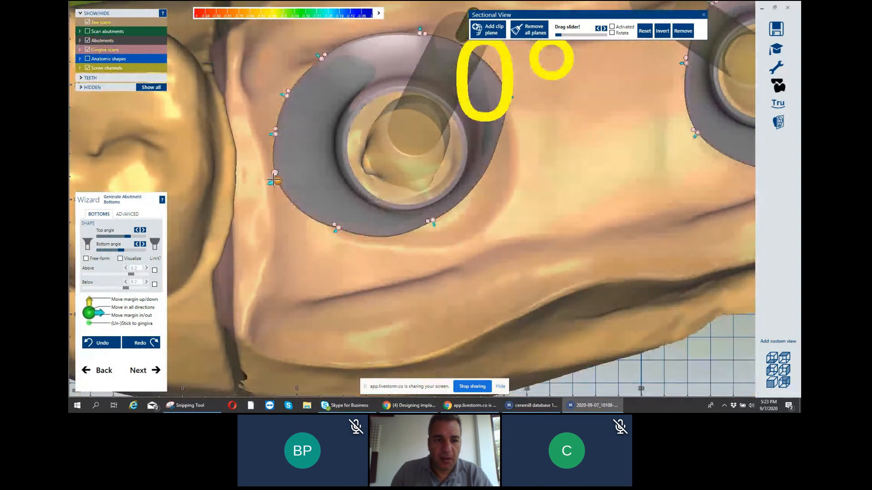
{"action": "left_click_drag", "start_coordinate": [275, 134], "coordinate": [282, 83]}
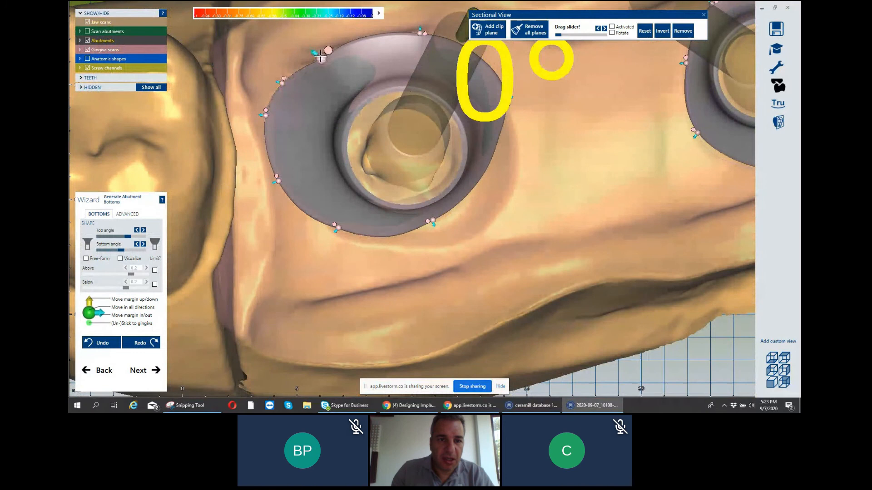
{"action": "left_click_drag", "start_coordinate": [320, 55], "coordinate": [308, 57]}
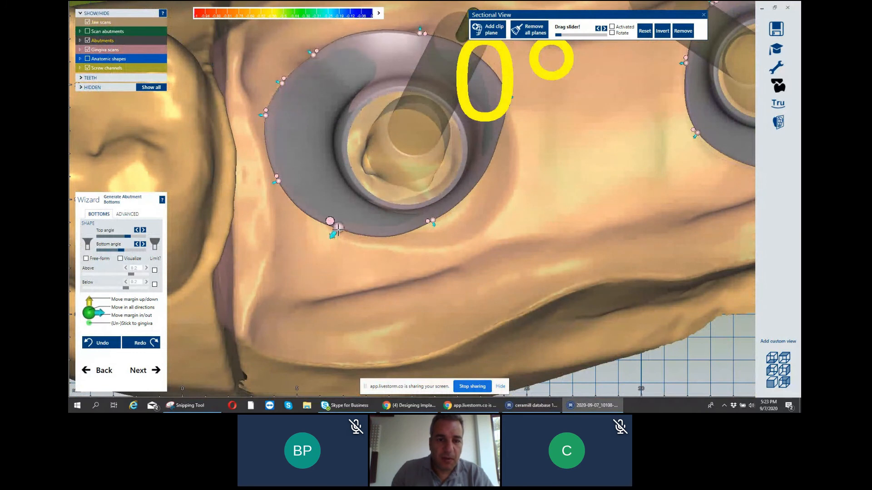
{"action": "left_click_drag", "start_coordinate": [336, 226], "coordinate": [336, 222]}
{"action": "left_click_drag", "start_coordinate": [433, 220], "coordinate": [487, 233]}
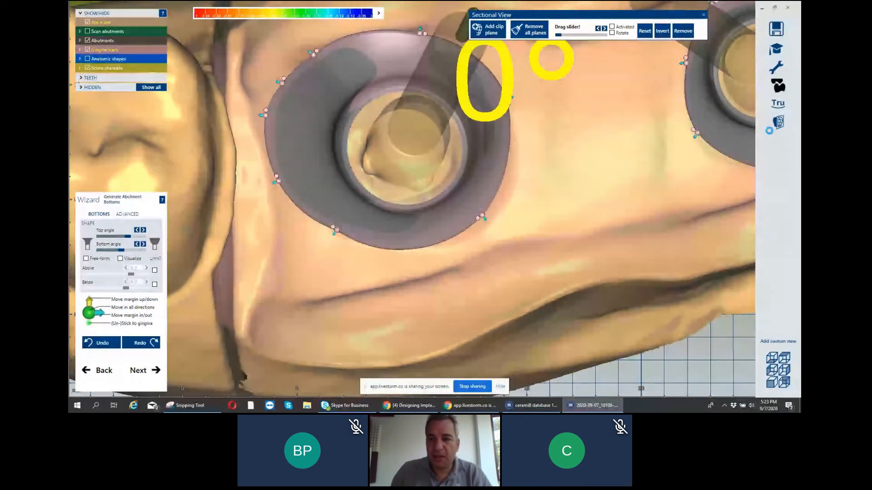
Move the two mesial margin points of the premolar abutment outward toward the neighbouring tooth.
{"action": "scroll", "coordinate": [679, 150], "scroll_direction": "down", "scroll_amount": 2}
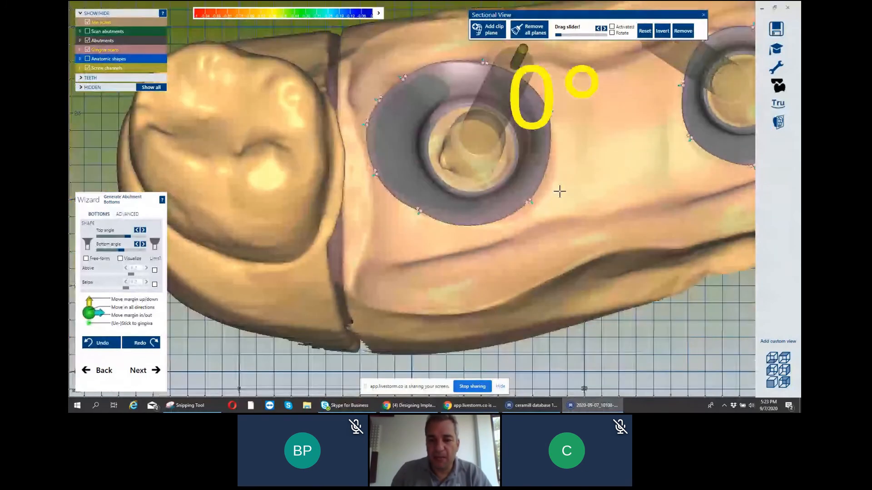
{"action": "right_click_drag", "start_coordinate": [559, 191], "coordinate": [520, 228]}
{"action": "middle_click_drag", "start_coordinate": [519, 228], "coordinate": [338, 183]}
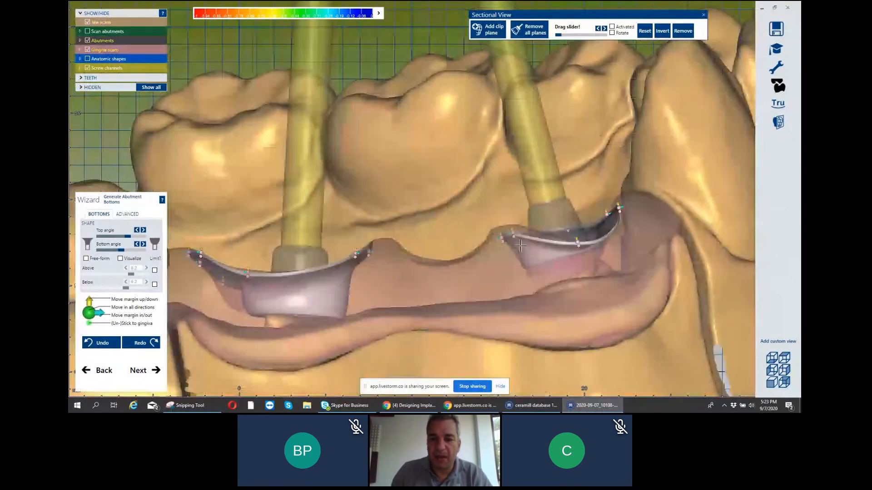
{"action": "scroll", "coordinate": [613, 142], "scroll_direction": "up", "scroll_amount": 2}
{"action": "right_click_drag", "start_coordinate": [609, 182], "coordinate": [637, 132]}
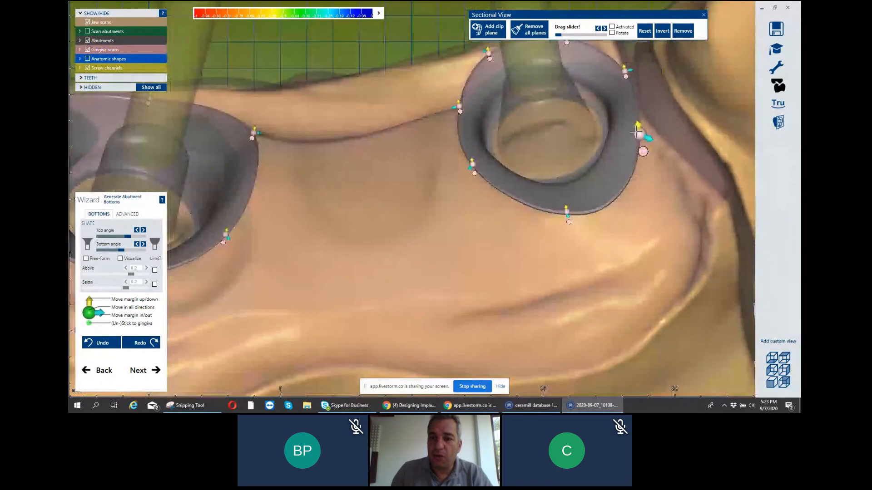
{"action": "left_click_drag", "start_coordinate": [638, 132], "coordinate": [650, 137]}
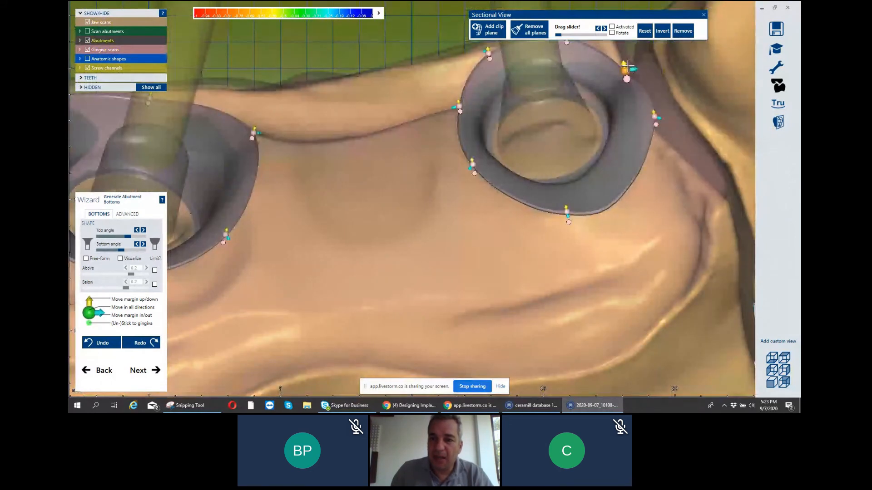
{"action": "left_click_drag", "start_coordinate": [628, 67], "coordinate": [634, 58]}
{"action": "scroll", "coordinate": [614, 97], "scroll_direction": "down", "scroll_amount": 2}
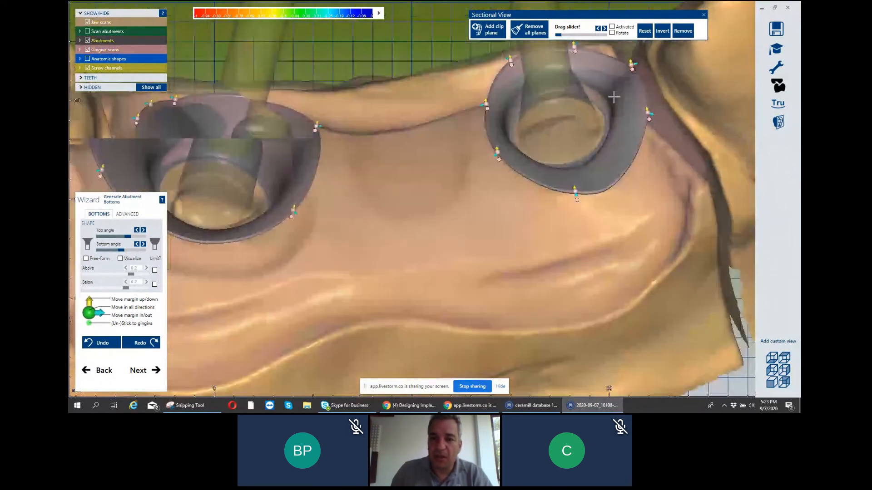
Lower the top angle of the abutment bottoms and raise the bottom angle to its maximum for a rounder emergence profile.
{"action": "scroll", "coordinate": [614, 97], "scroll_direction": "down", "scroll_amount": 1}
{"action": "right_click_drag", "start_coordinate": [614, 98], "coordinate": [590, 113]}
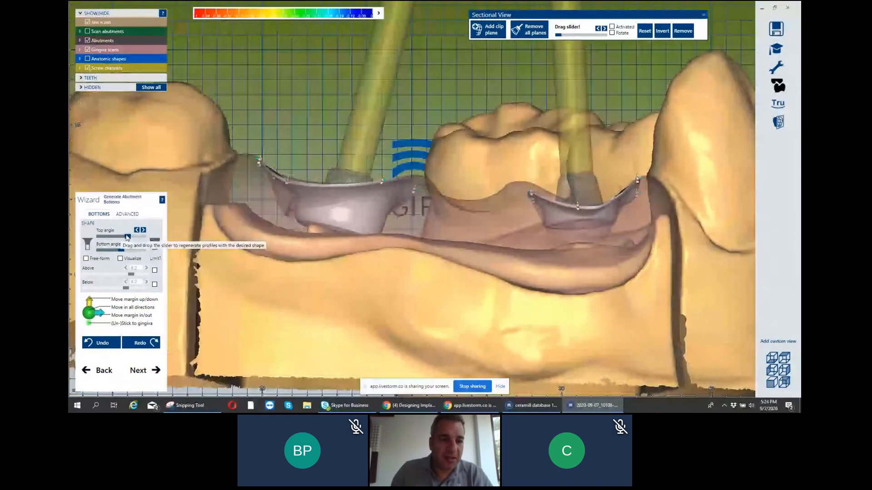
{"action": "left_click_drag", "start_coordinate": [127, 236], "coordinate": [110, 236]}
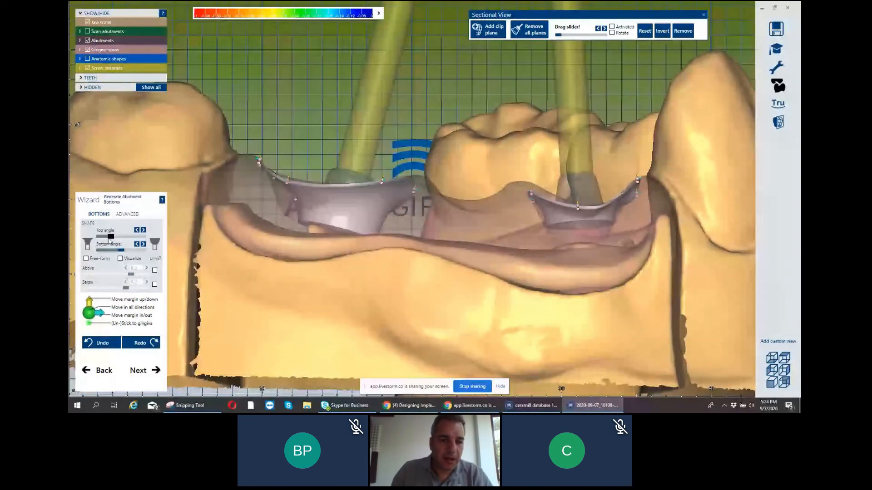
{"action": "left_click_drag", "start_coordinate": [121, 250], "coordinate": [142, 250]}
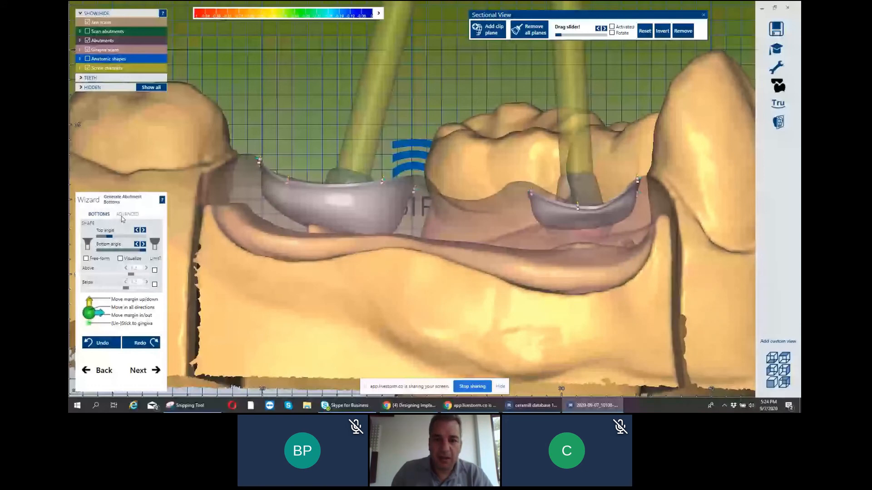
Show the anatomic shapes and examine the crowns over the abutments and screw channels from the buccal and occlusal sides.
{"action": "scroll", "coordinate": [518, 220], "scroll_direction": "down", "scroll_amount": 4}
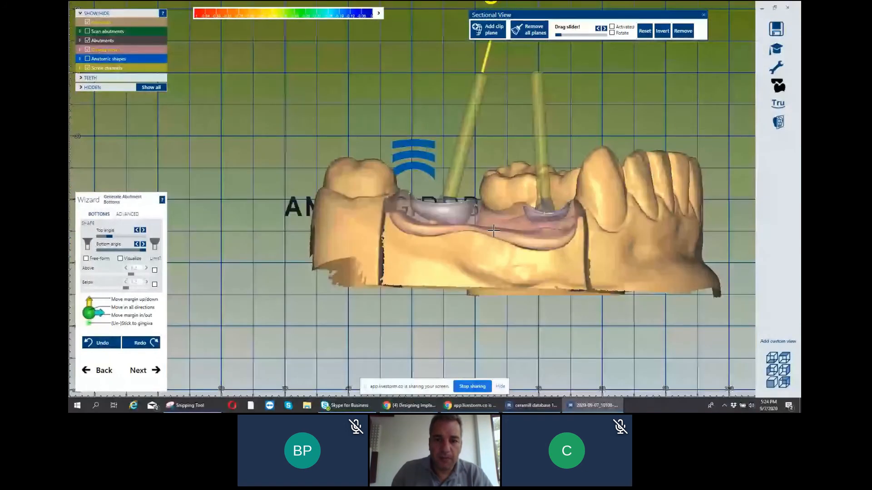
{"action": "right_click_drag", "start_coordinate": [494, 231], "coordinate": [524, 211]}
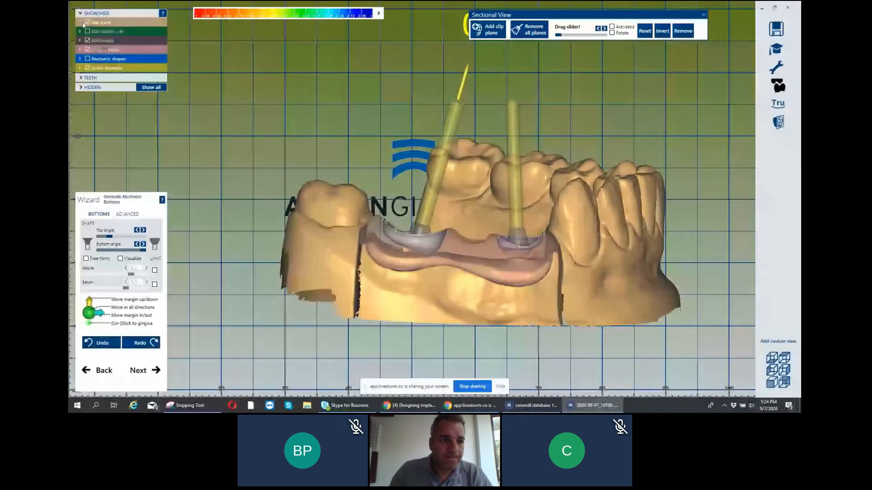
{"action": "left_click", "coordinate": [88, 59]}
{"action": "scroll", "coordinate": [239, 61], "scroll_direction": "down", "scroll_amount": 2}
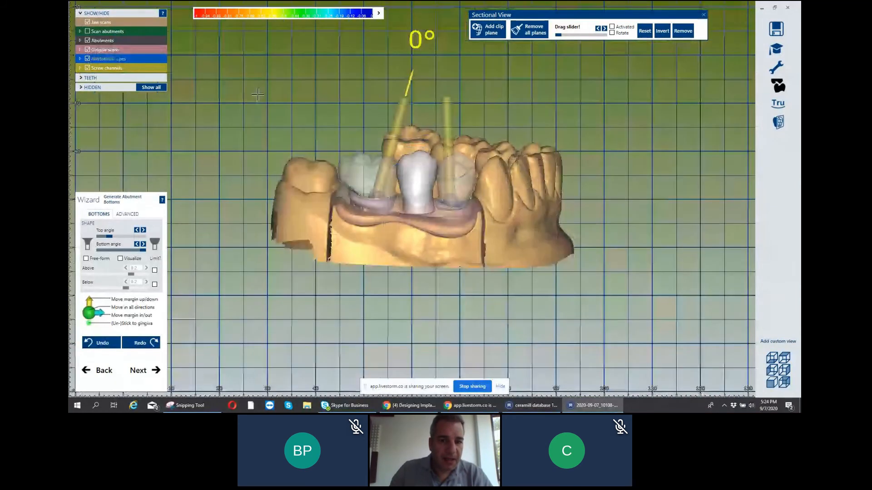
{"action": "right_click_drag", "start_coordinate": [286, 72], "coordinate": [300, 128]}
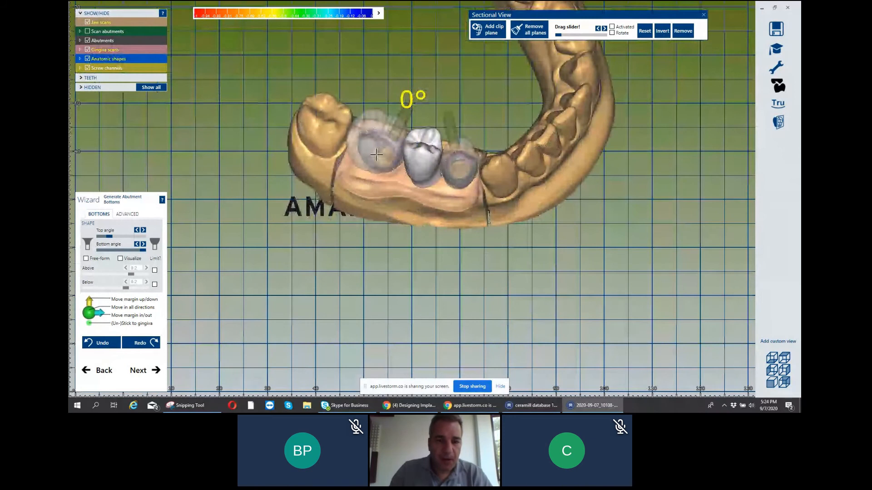
{"action": "mouse_move", "coordinate": [377, 154]}
{"action": "right_mouse_down"}
{"action": "mouse_move", "coordinate": [355, 138]}
{"action": "mouse_move", "coordinate": [397, 103]}
{"action": "mouse_move", "coordinate": [455, 171]}
{"action": "mouse_move", "coordinate": [441, 171]}
{"action": "mouse_move", "coordinate": [385, 80]}
{"action": "mouse_move", "coordinate": [358, 158]}
{"action": "mouse_move", "coordinate": [365, 143]}
{"action": "right_mouse_up"}
{"action": "scroll", "coordinate": [384, 80], "scroll_direction": "up", "scroll_amount": 3}
{"action": "scroll", "coordinate": [371, 103], "scroll_direction": "down", "scroll_amount": 3}
{"action": "scroll", "coordinate": [380, 78], "scroll_direction": "up", "scroll_amount": 3}
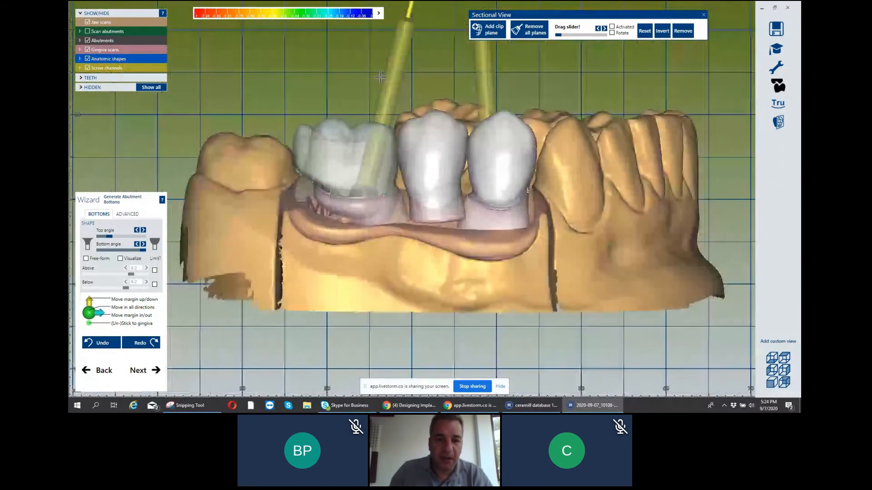
{"action": "scroll", "coordinate": [380, 77], "scroll_direction": "down", "scroll_amount": 3}
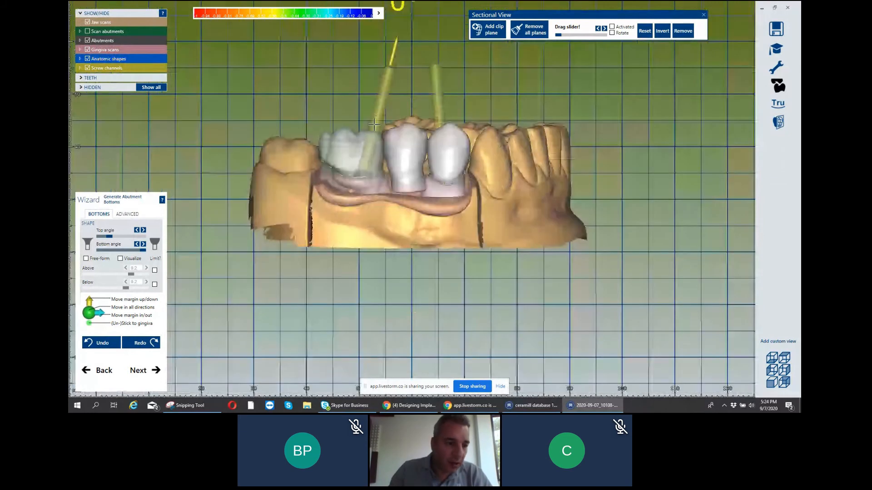
Define an angulated screw channel of about 13° through the occlusal surface of the molar crown and check its direction from the side.
{"action": "left_click", "coordinate": [130, 214]}
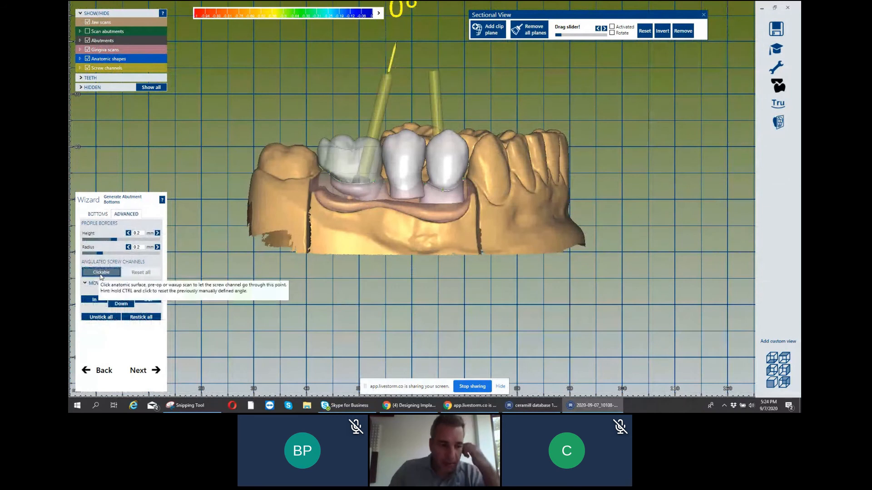
{"action": "left_click", "coordinate": [101, 274]}
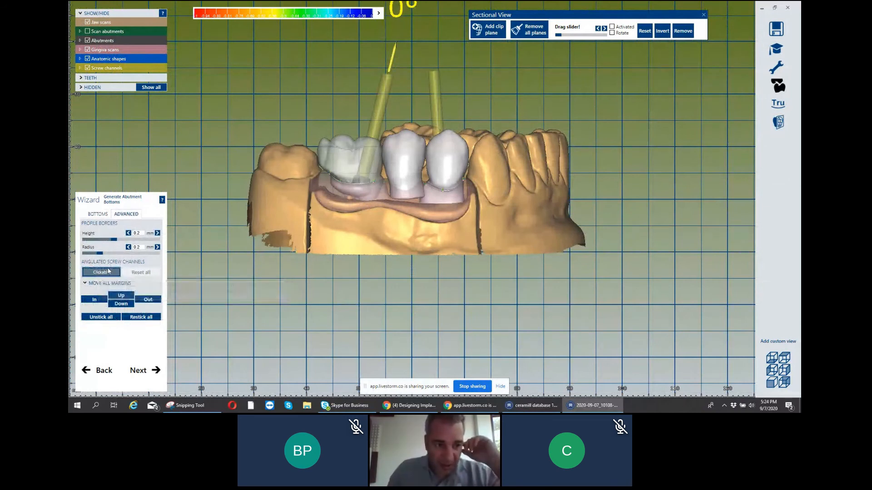
{"action": "right_click_drag", "start_coordinate": [401, 29], "coordinate": [370, 107]}
{"action": "scroll", "coordinate": [374, 91], "scroll_direction": "up", "scroll_amount": 3}
{"action": "scroll", "coordinate": [371, 114], "scroll_direction": "up", "scroll_amount": 2}
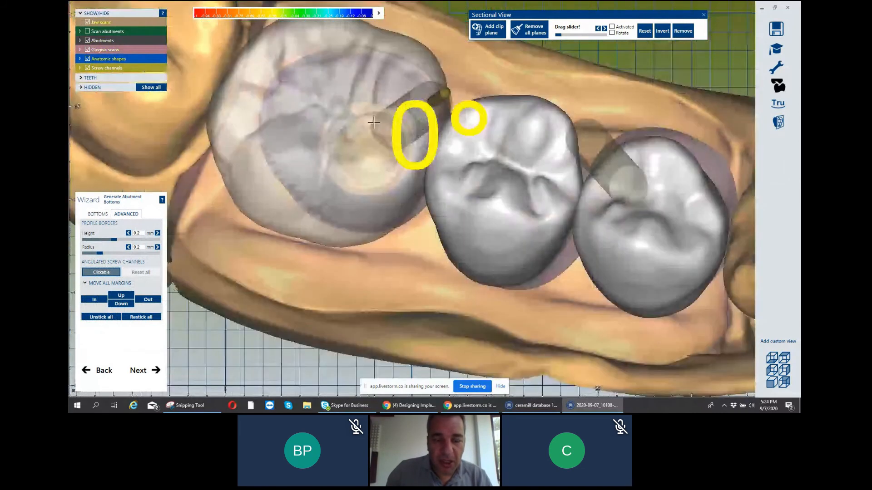
{"action": "left_click", "coordinate": [373, 120]}
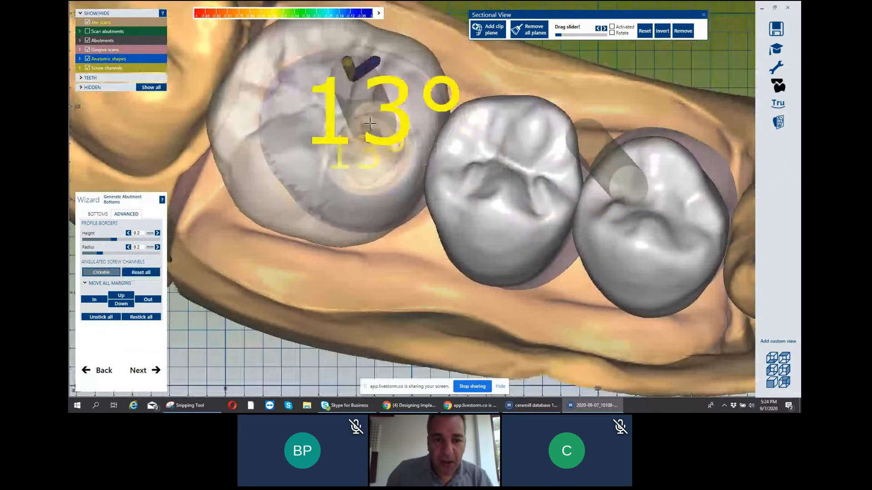
{"action": "scroll", "coordinate": [373, 119], "scroll_direction": "down", "scroll_amount": 3}
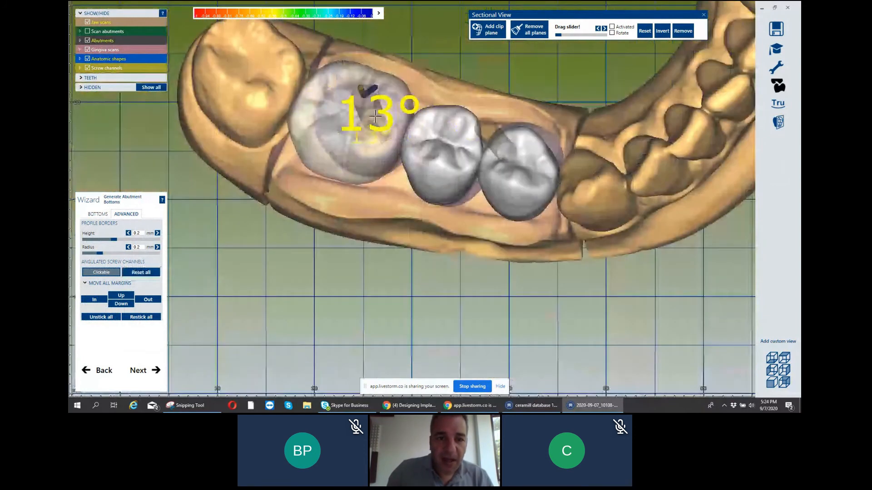
{"action": "scroll", "coordinate": [353, 201], "scroll_direction": "down", "scroll_amount": 2}
{"action": "right_click_drag", "start_coordinate": [375, 117], "coordinate": [347, 243]}
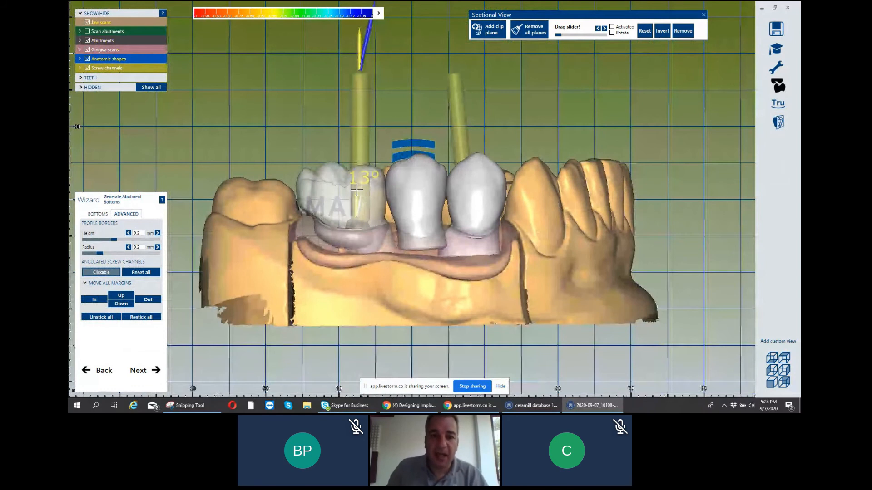
{"action": "scroll", "coordinate": [377, 140], "scroll_direction": "down", "scroll_amount": 2}
{"action": "right_click_drag", "start_coordinate": [356, 191], "coordinate": [357, 223]}
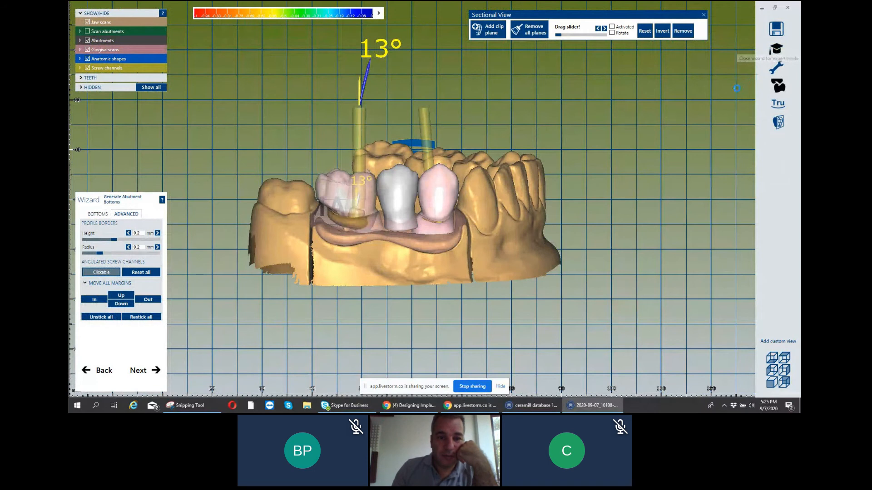
In expert mode, use Free-form Emergence Profiles to cut the abutments' emergence on the scan with a 0 mm offset.
{"action": "left_click", "coordinate": [776, 67]}
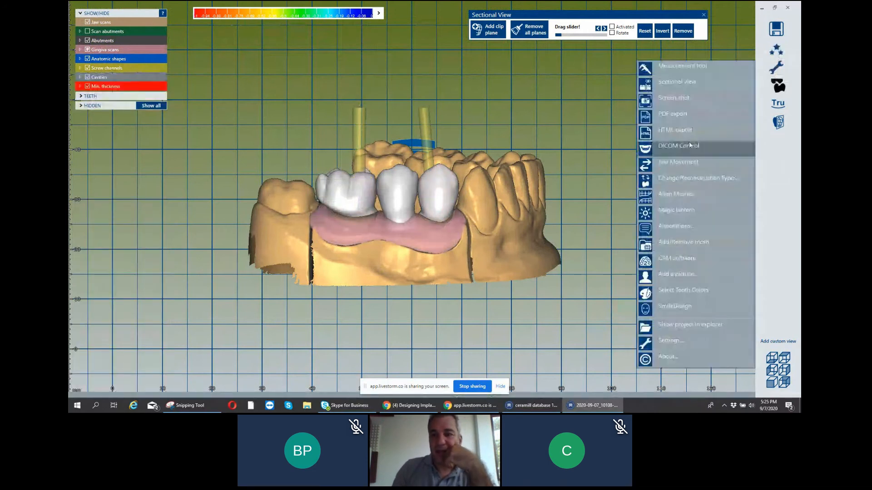
{"action": "right_click", "coordinate": [712, 53]}
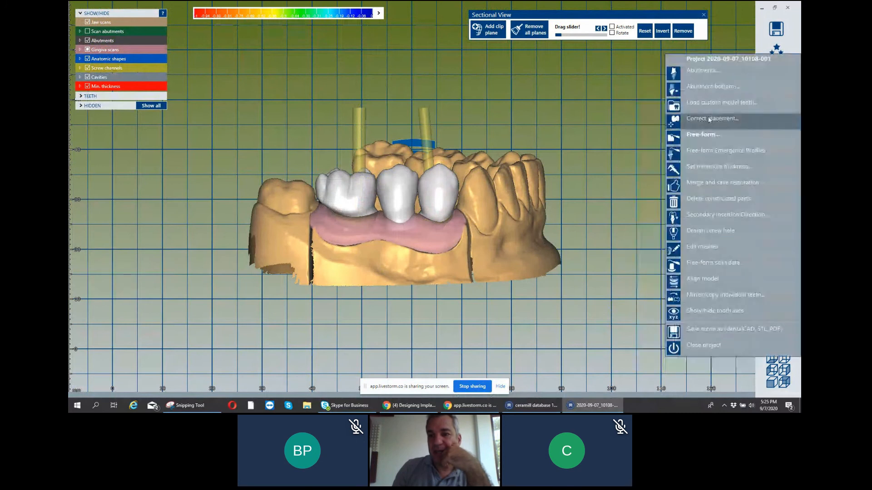
{"action": "left_click", "coordinate": [707, 151]}
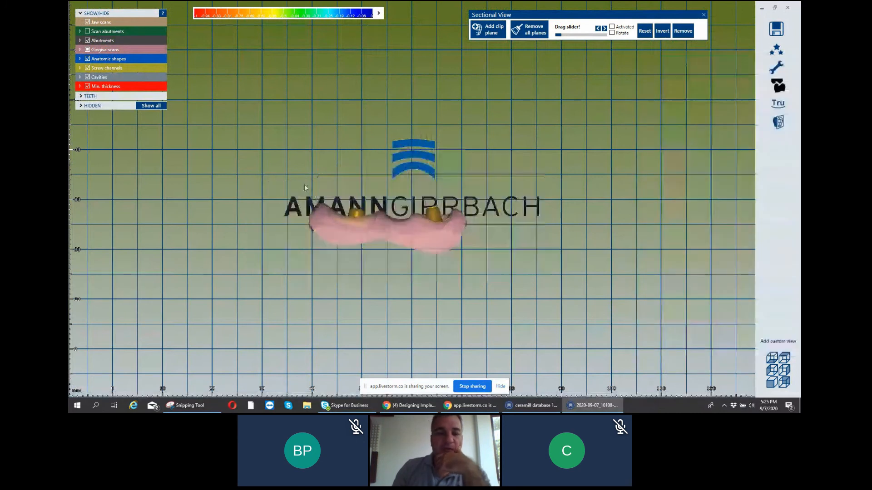
{"action": "left_click", "coordinate": [105, 103]}
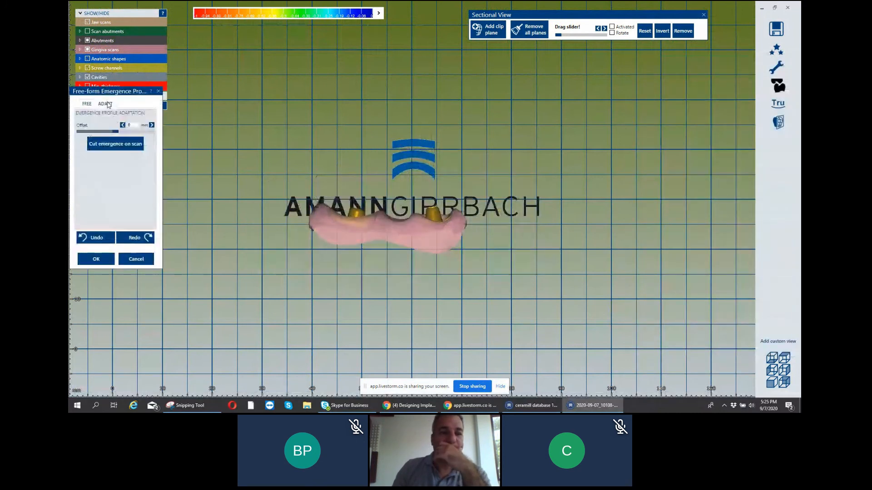
{"action": "left_click", "coordinate": [107, 143]}
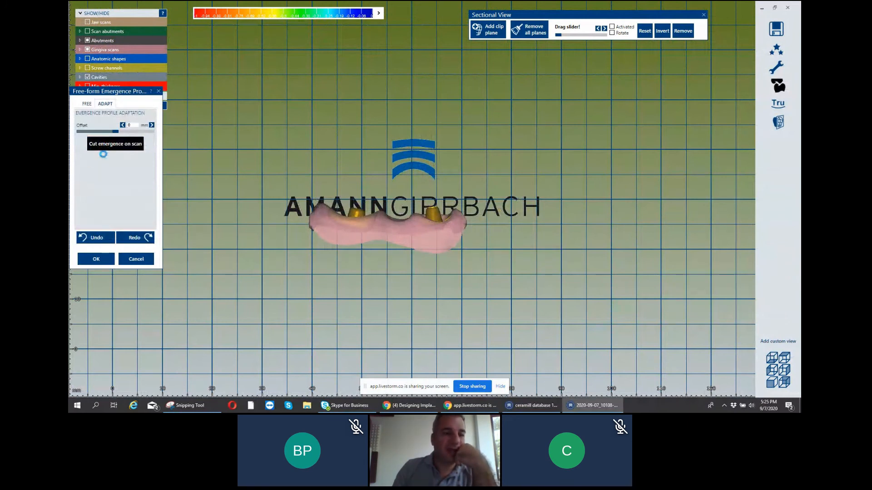
{"action": "left_click", "coordinate": [96, 259]}
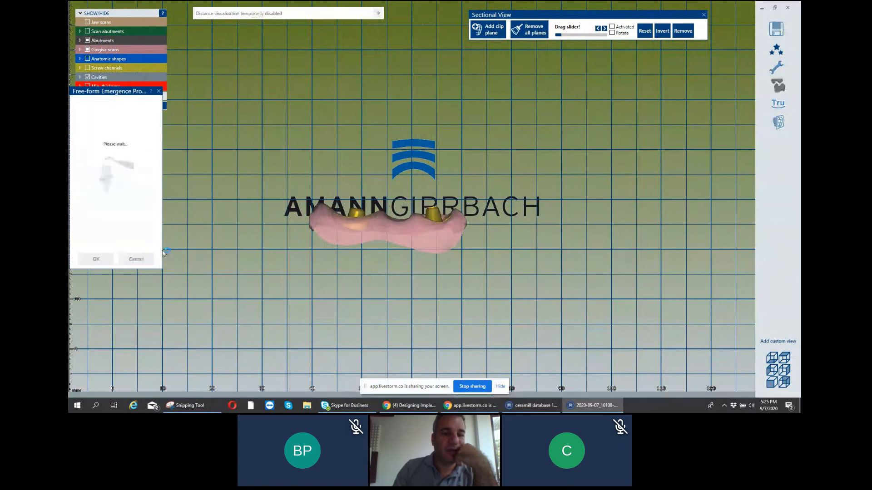
Return to the wizard's free-forming stage and adapt the pontic to the gingiva.
{"action": "left_click", "coordinate": [778, 55]}
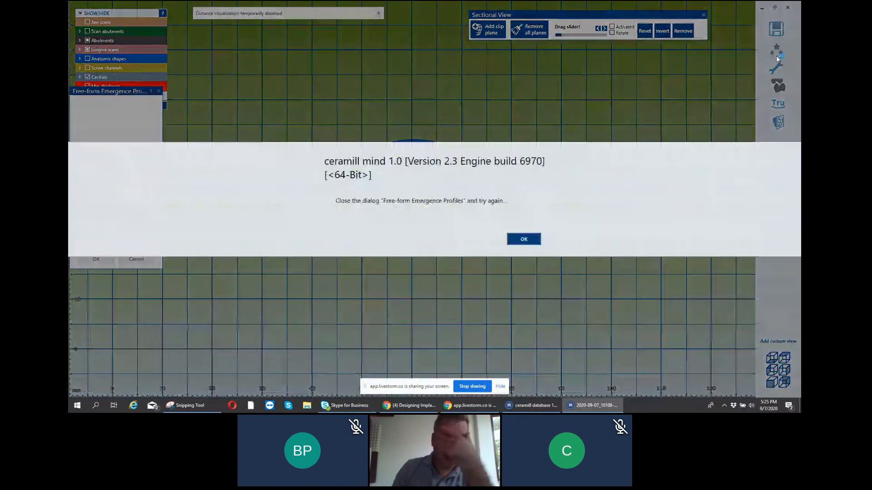
{"action": "left_click", "coordinate": [522, 240]}
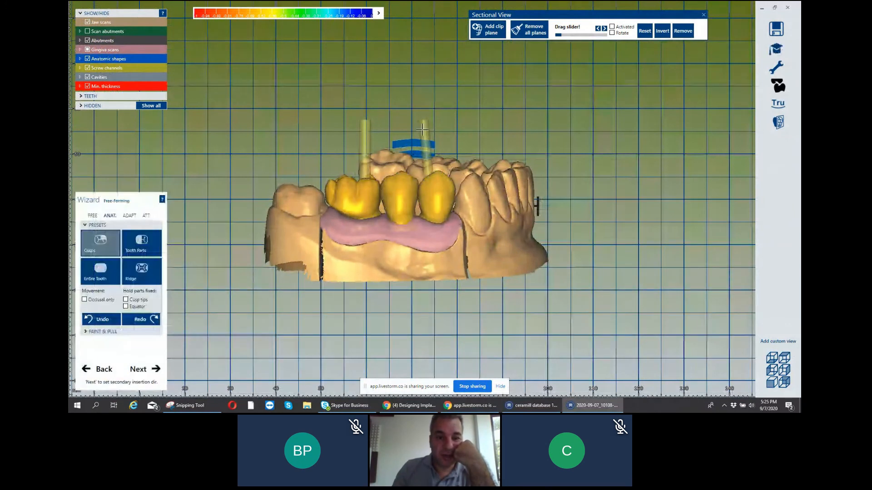
{"action": "left_click", "coordinate": [129, 215]}
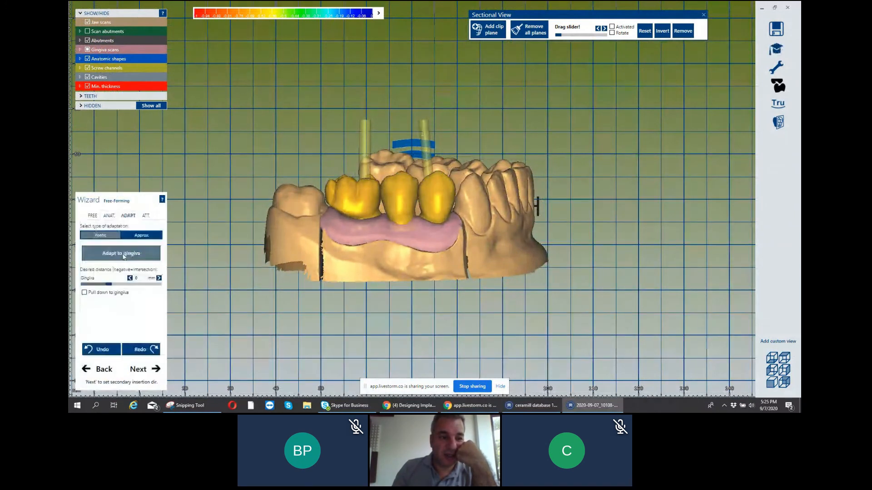
{"action": "left_click", "coordinate": [123, 254]}
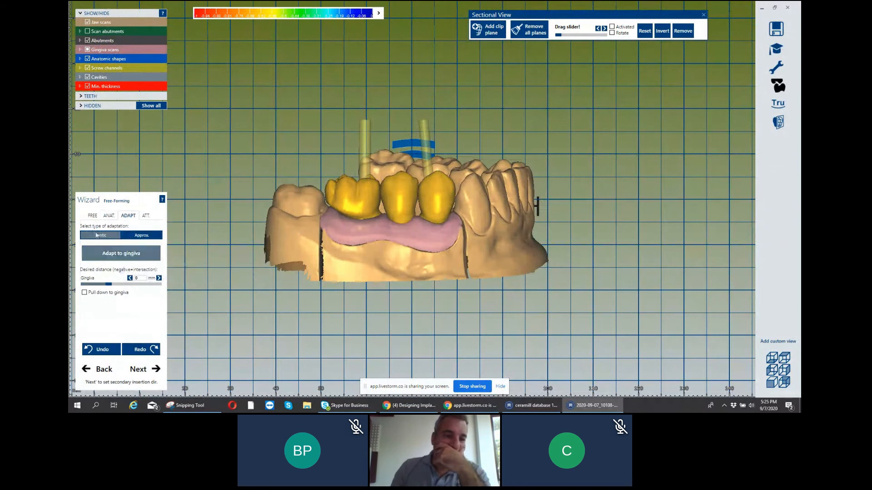
Hide the gingiva and jaw scans, leaving the crowns, abutments and screw channels displayed for free-forming.
{"action": "left_click", "coordinate": [92, 216]}
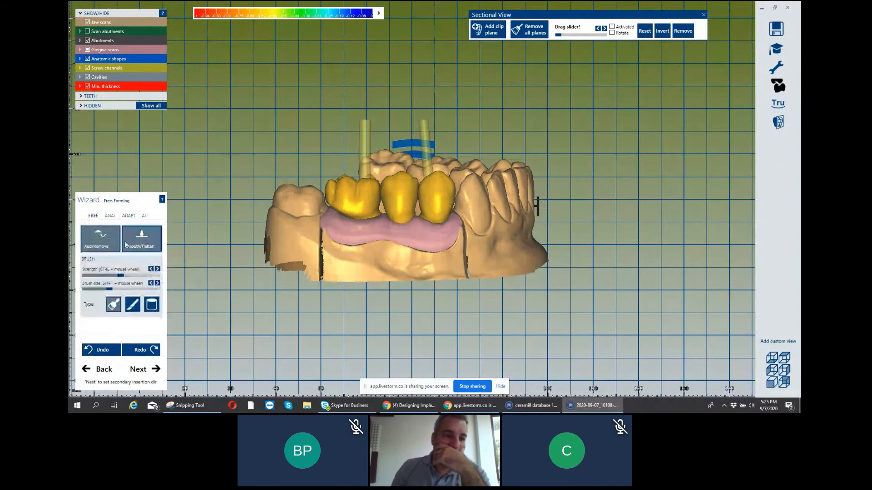
{"action": "left_click", "coordinate": [110, 216]}
{"action": "scroll", "coordinate": [277, 215], "scroll_direction": "up", "scroll_amount": 3}
{"action": "scroll", "coordinate": [277, 216], "scroll_direction": "up", "scroll_amount": 2}
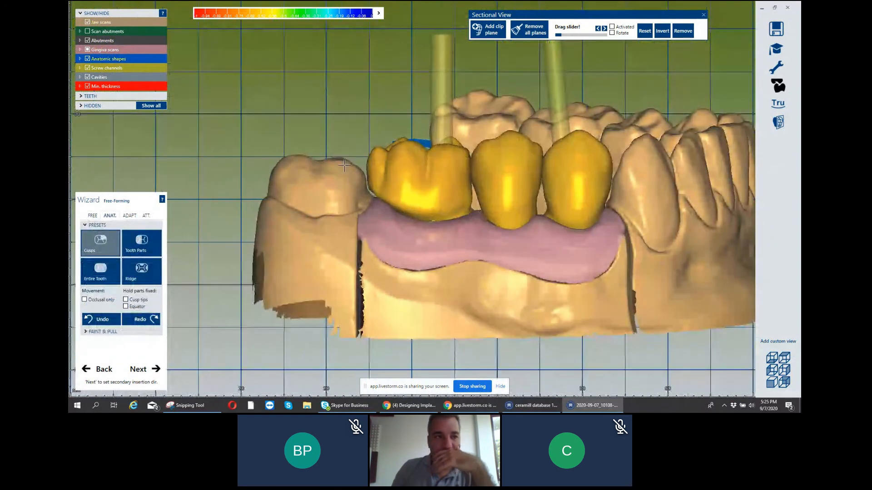
{"action": "left_click", "coordinate": [88, 49]}
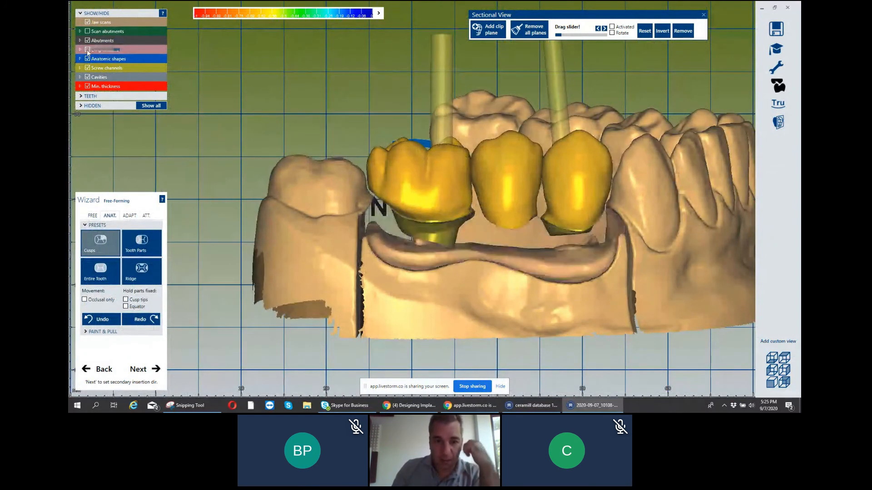
{"action": "left_click", "coordinate": [88, 22]}
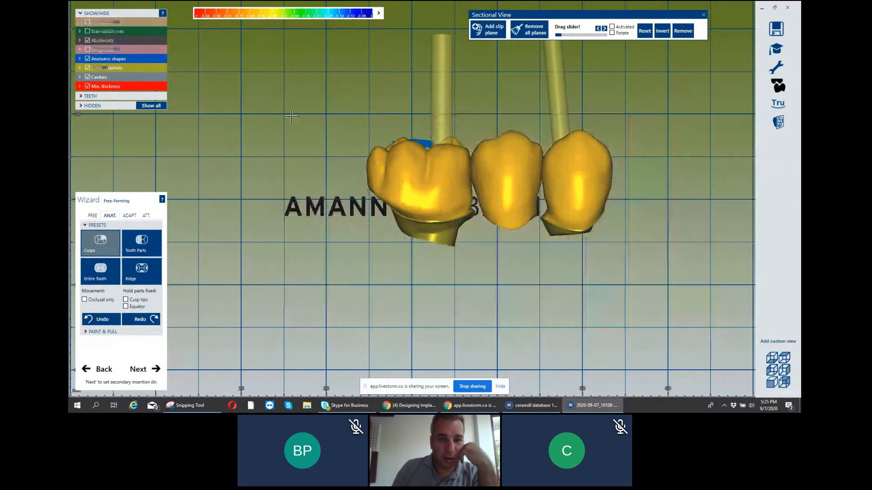
Hide the pontic between the molar and premolar crowns to expose their facing proximal surfaces.
{"action": "scroll", "coordinate": [308, 126], "scroll_direction": "down", "scroll_amount": 2}
{"action": "right_click_drag", "start_coordinate": [309, 125], "coordinate": [76, 229]}
{"action": "left_click", "coordinate": [93, 215]}
{"action": "right_click_drag", "start_coordinate": [298, 225], "coordinate": [418, 205]}
{"action": "scroll", "coordinate": [419, 206], "scroll_direction": "up", "scroll_amount": 4}
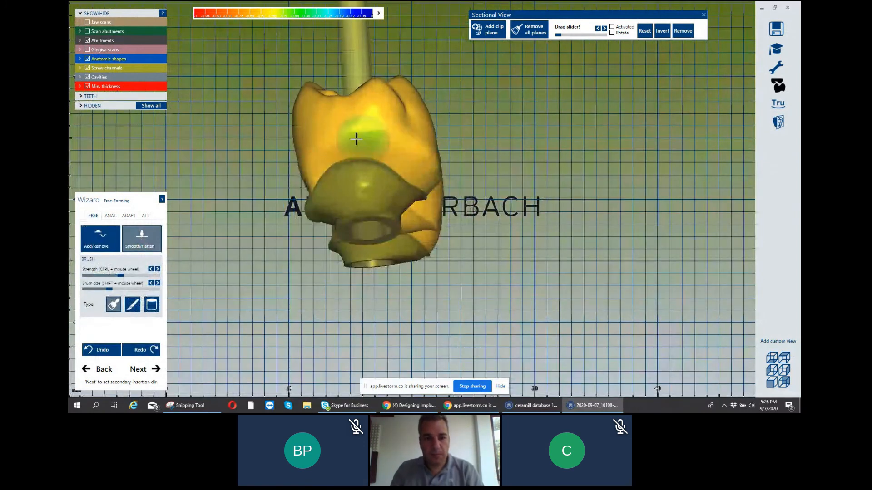
{"action": "right_click_drag", "start_coordinate": [344, 141], "coordinate": [442, 203]}
{"action": "scroll", "coordinate": [472, 193], "scroll_direction": "up", "scroll_amount": 3}
{"action": "middle_click", "coordinate": [530, 171], "text": "ctrl"}
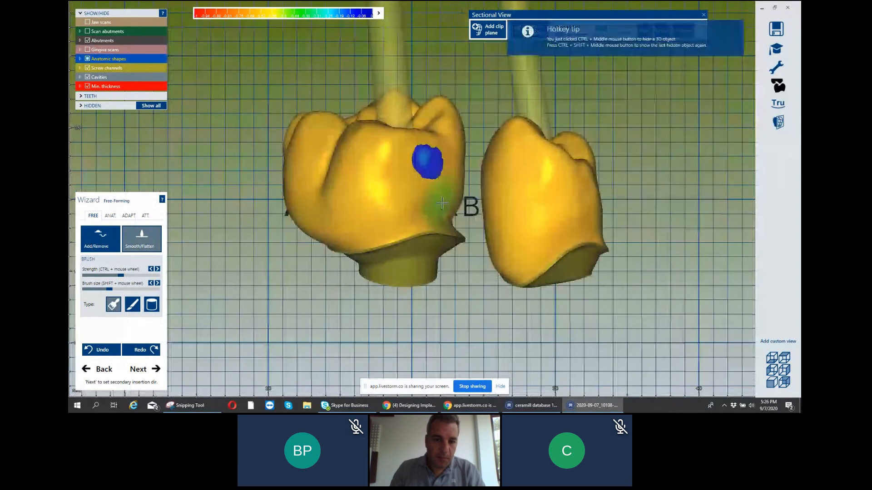
{"action": "scroll", "coordinate": [396, 221], "scroll_direction": "up", "scroll_amount": 3}
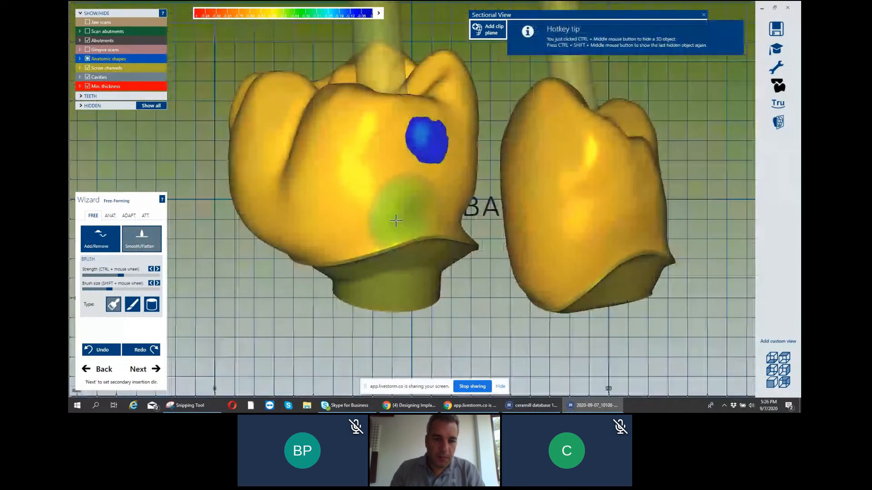
Build up the mesial surface of the molar crown below its contact area with the Add/Remove brush.
{"action": "left_click", "coordinate": [100, 238]}
{"action": "scroll", "coordinate": [341, 221], "scroll_direction": "up", "scroll_amount": 3}
{"action": "mouse_move", "coordinate": [475, 193]}
{"action": "left_mouse_down"}
{"action": "mouse_move", "coordinate": [394, 220]}
{"action": "mouse_move", "coordinate": [467, 179]}
{"action": "mouse_move", "coordinate": [499, 141]}
{"action": "mouse_move", "coordinate": [418, 176]}
{"action": "mouse_move", "coordinate": [386, 121]}
{"action": "mouse_move", "coordinate": [436, 155]}
{"action": "mouse_move", "coordinate": [385, 226]}
{"action": "left_mouse_up"}
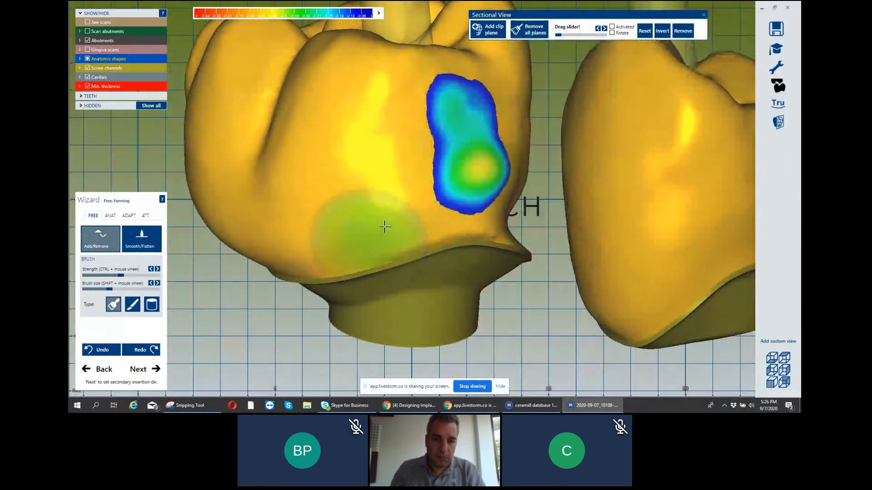
{"action": "scroll", "coordinate": [394, 219], "scroll_direction": "down", "scroll_amount": 3}
{"action": "right_click_drag", "start_coordinate": [385, 227], "coordinate": [189, 257]}
{"action": "scroll", "coordinate": [189, 257], "scroll_direction": "up", "scroll_amount": 2}
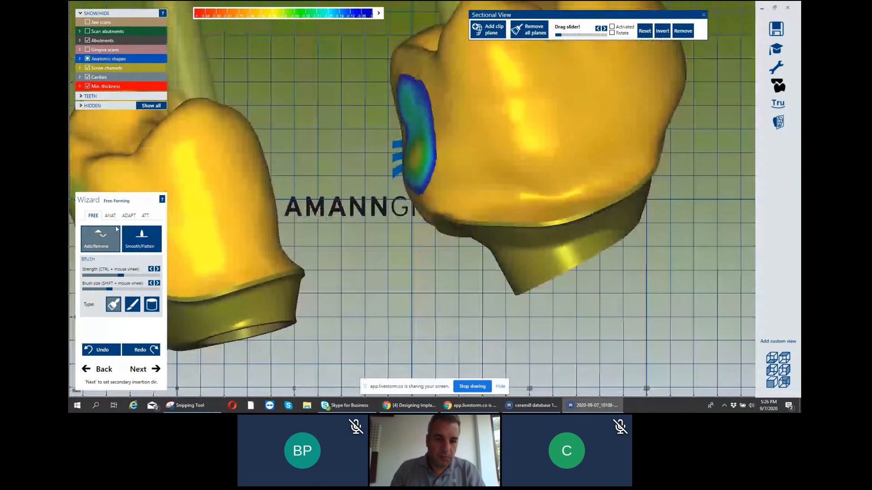
Smooth the lingual surface of the molar crown down toward its margin with the Smooth/Flatten brush.
{"action": "left_click", "coordinate": [141, 238]}
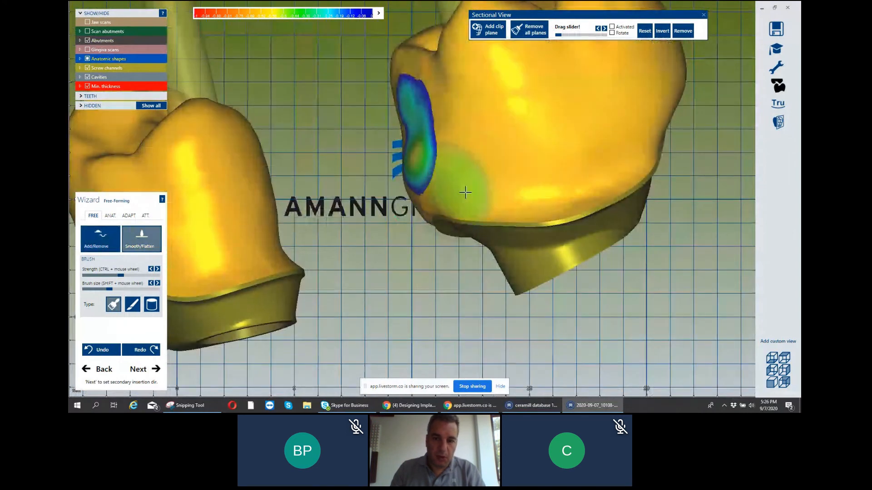
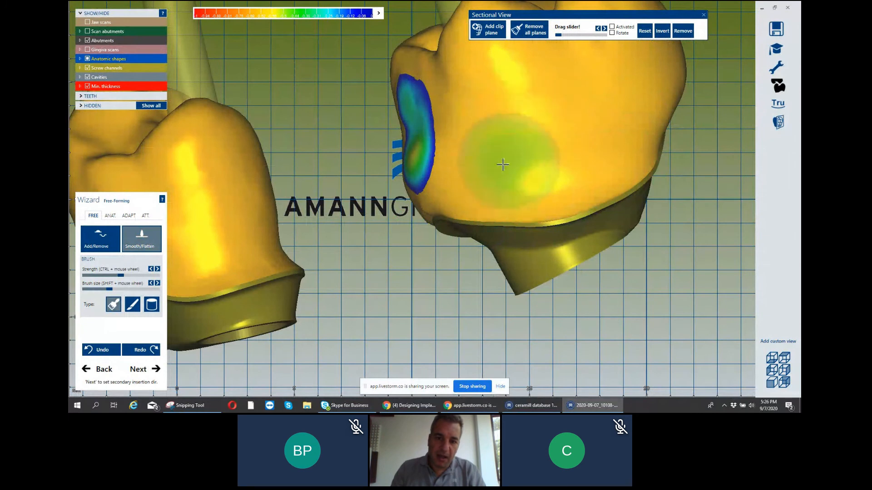
{"action": "middle_click", "coordinate": [507, 149]}
{"action": "scroll", "coordinate": [510, 150], "scroll_direction": "down", "scroll_amount": 3}
{"action": "right_click_drag", "start_coordinate": [512, 149], "coordinate": [435, 201]}
{"action": "scroll", "coordinate": [434, 201], "scroll_direction": "up", "scroll_amount": 3}
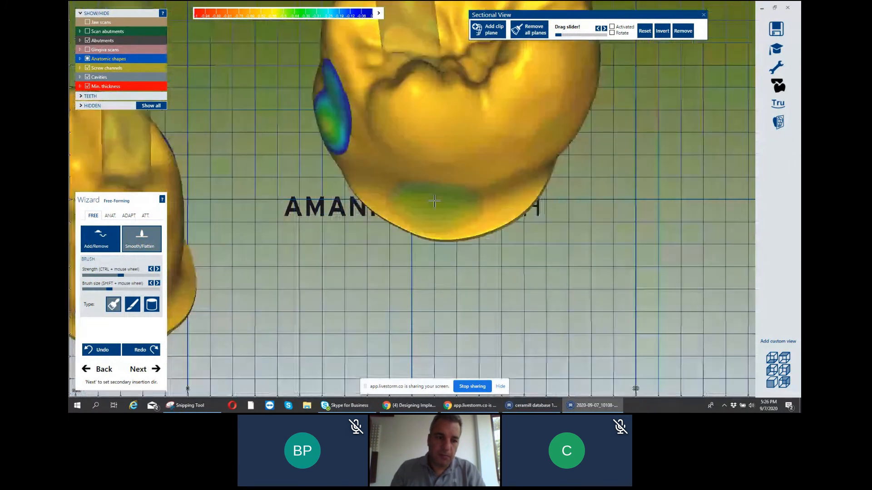
Refine the lingual contour of the molar crown with Add/Remove and smooth its distal surface above the abutment.
{"action": "right_click_drag", "start_coordinate": [291, 254], "coordinate": [295, 230]}
{"action": "scroll", "coordinate": [429, 231], "scroll_direction": "up", "scroll_amount": 3}
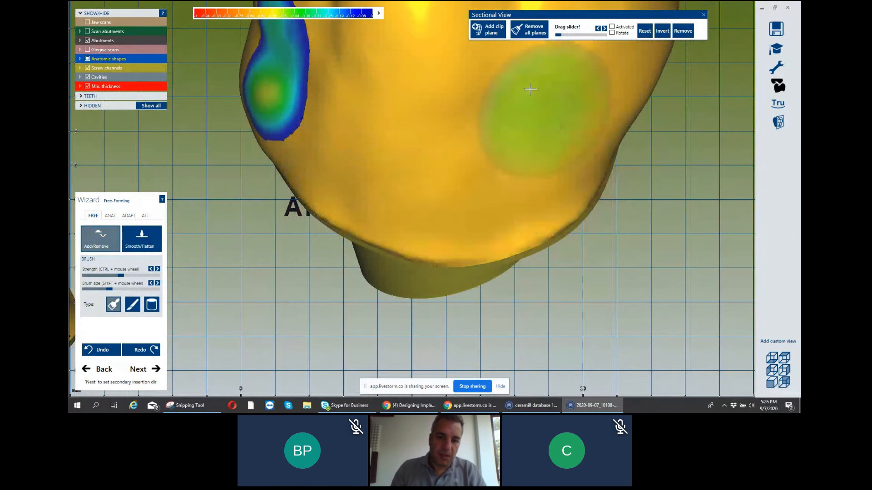
{"action": "scroll", "coordinate": [330, 167], "scroll_direction": "down", "scroll_amount": 2}
{"action": "mouse_move", "coordinate": [340, 169]}
{"action": "right_mouse_down"}
{"action": "mouse_move", "coordinate": [340, 184]}
{"action": "mouse_move", "coordinate": [391, 117]}
{"action": "right_mouse_up"}
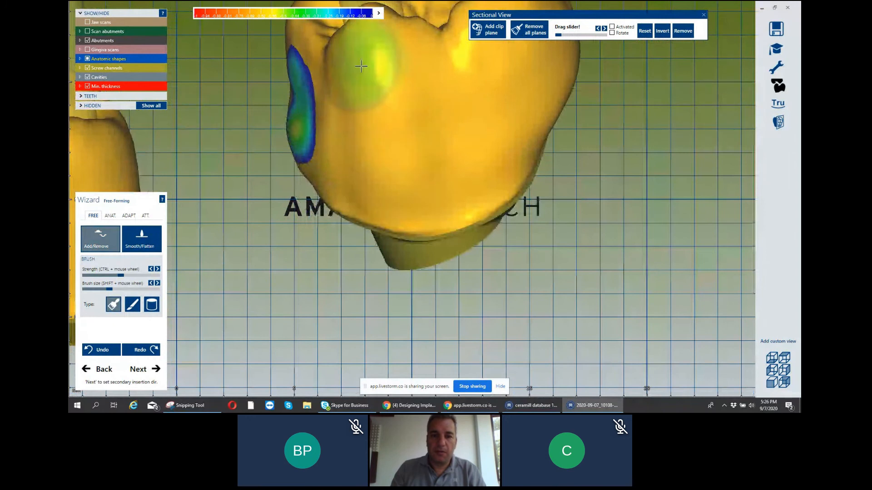
{"action": "mouse_move", "coordinate": [356, 66]}
{"action": "right_mouse_down"}
{"action": "mouse_move", "coordinate": [259, 199]}
{"action": "mouse_move", "coordinate": [380, 165]}
{"action": "right_mouse_up"}
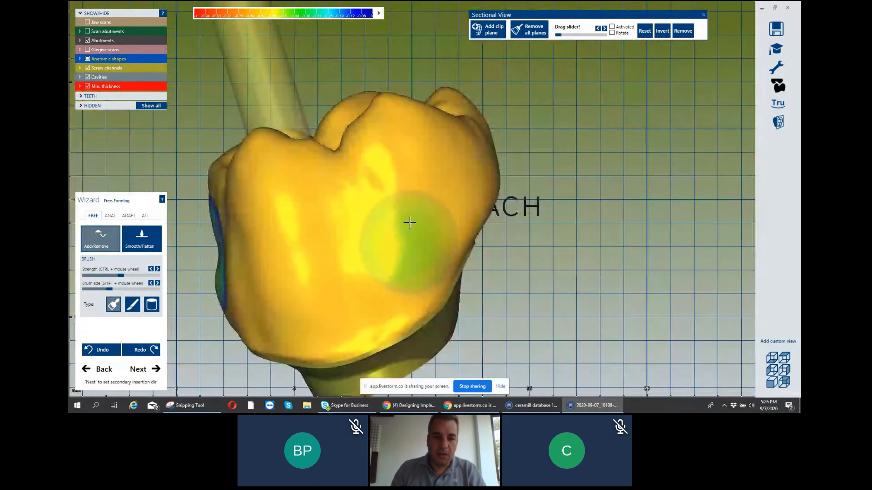
{"action": "scroll", "coordinate": [428, 206], "scroll_direction": "down", "scroll_amount": 2}
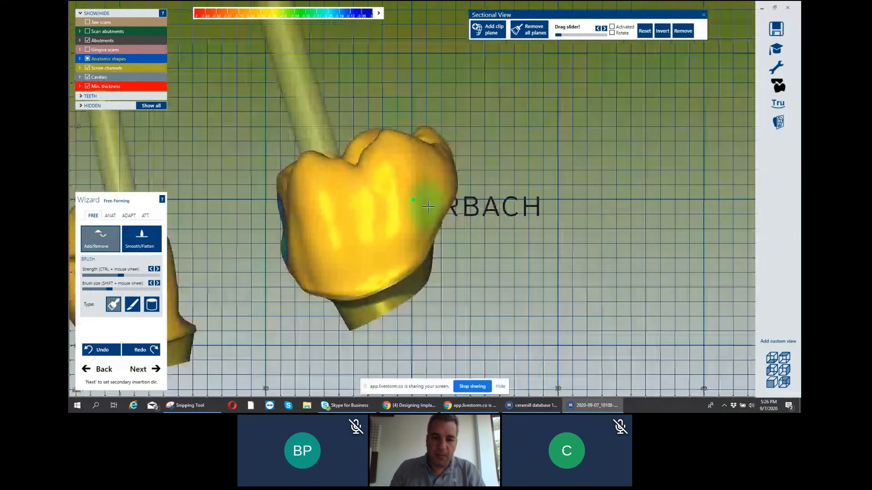
{"action": "right_click_drag", "start_coordinate": [428, 207], "coordinate": [411, 260]}
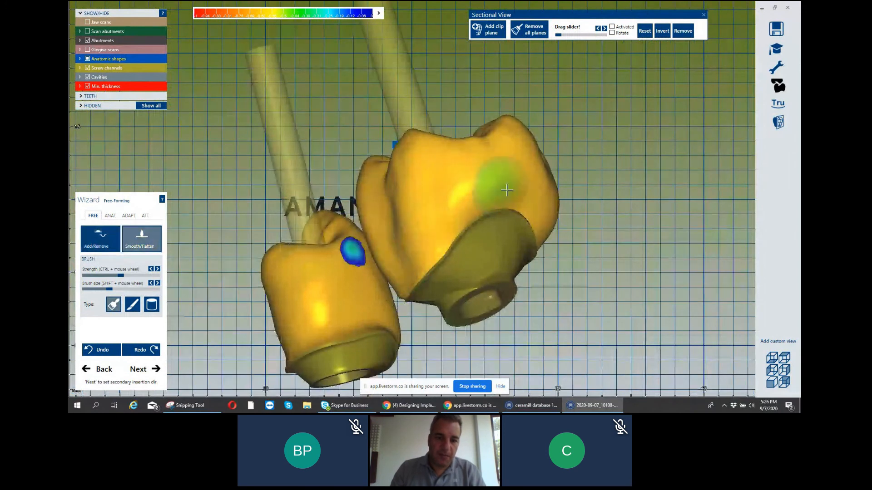
Reshape the distal side of the premolar crown by pulling it with the anatomic Tooth Parts preset.
{"action": "mouse_move", "coordinate": [496, 185]}
{"action": "right_mouse_down"}
{"action": "mouse_move", "coordinate": [475, 200]}
{"action": "mouse_move", "coordinate": [399, 211]}
{"action": "mouse_move", "coordinate": [304, 213]}
{"action": "mouse_move", "coordinate": [322, 229]}
{"action": "right_mouse_up"}
{"action": "middle_click_drag", "start_coordinate": [322, 229], "coordinate": [421, 193]}
{"action": "scroll", "coordinate": [422, 192], "scroll_direction": "up", "scroll_amount": 2}
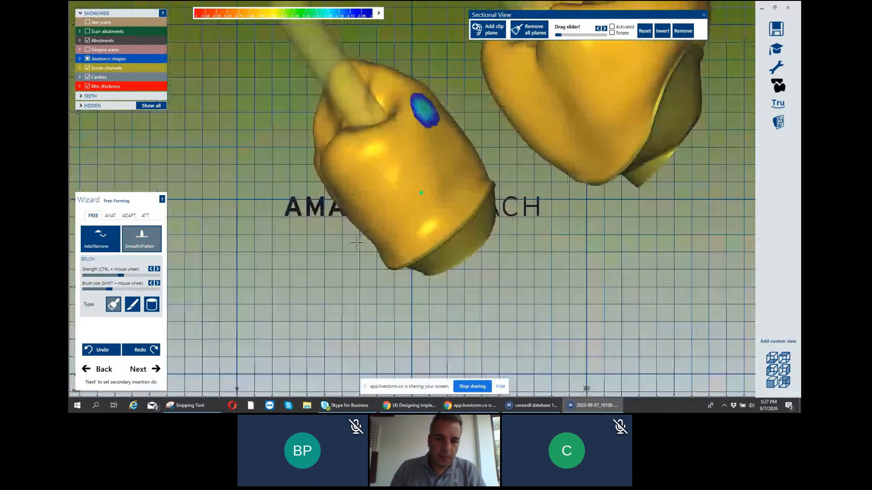
{"action": "left_click", "coordinate": [110, 216]}
{"action": "right_click_drag", "start_coordinate": [213, 221], "coordinate": [341, 220]}
{"action": "scroll", "coordinate": [341, 220], "scroll_direction": "up", "scroll_amount": 2}
{"action": "mouse_move", "coordinate": [473, 173]}
{"action": "left_mouse_down"}
{"action": "mouse_move", "coordinate": [473, 116]}
{"action": "mouse_move", "coordinate": [453, 112]}
{"action": "left_mouse_up"}
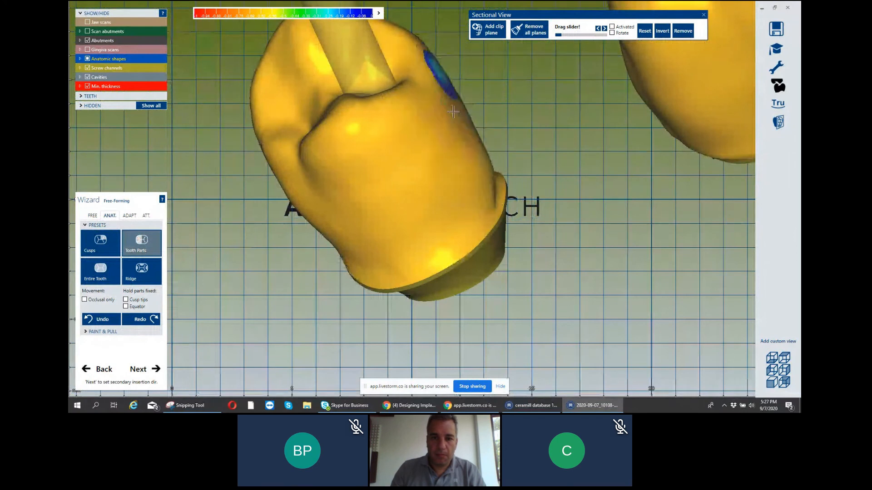
{"action": "right_click_drag", "start_coordinate": [454, 112], "coordinate": [465, 140]}
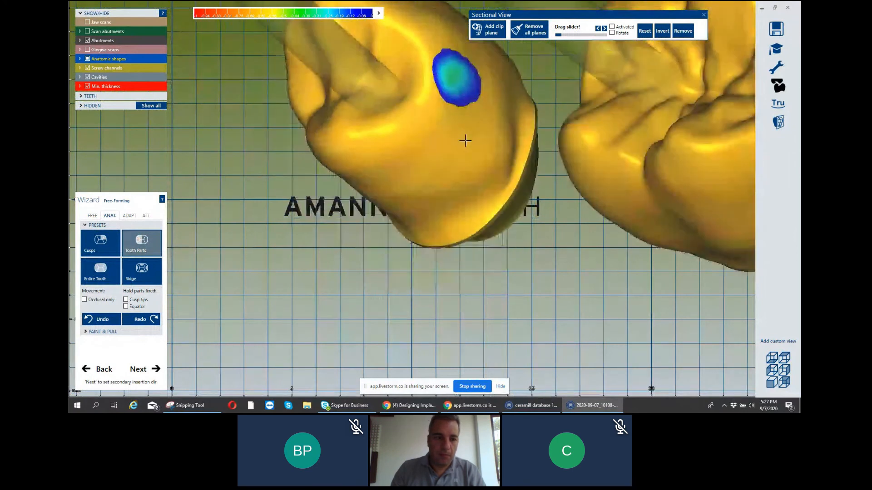
{"action": "scroll", "coordinate": [465, 140], "scroll_direction": "down", "scroll_amount": 2}
Touch up the distal surface of the premolar crown below its contact area with Add/Remove and Smooth/Flatten.
{"action": "left_click", "coordinate": [93, 216]}
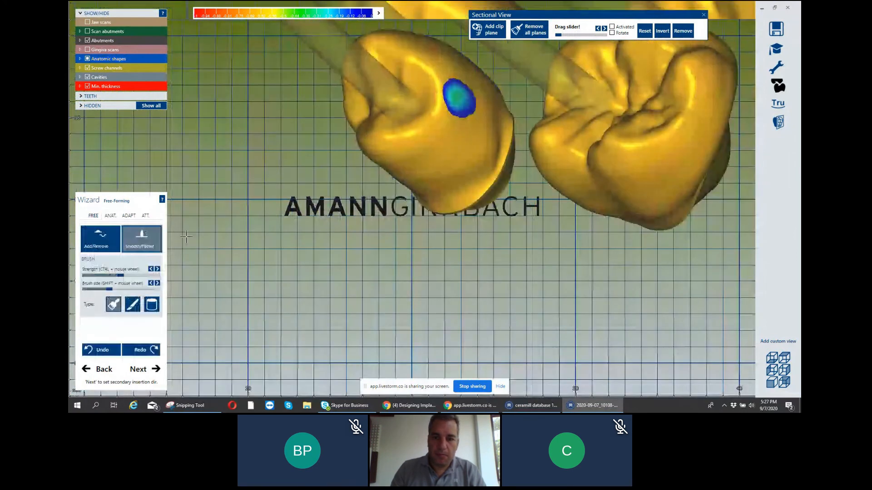
{"action": "scroll", "coordinate": [350, 214], "scroll_direction": "up", "scroll_amount": 2}
{"action": "left_click", "coordinate": [113, 238]}
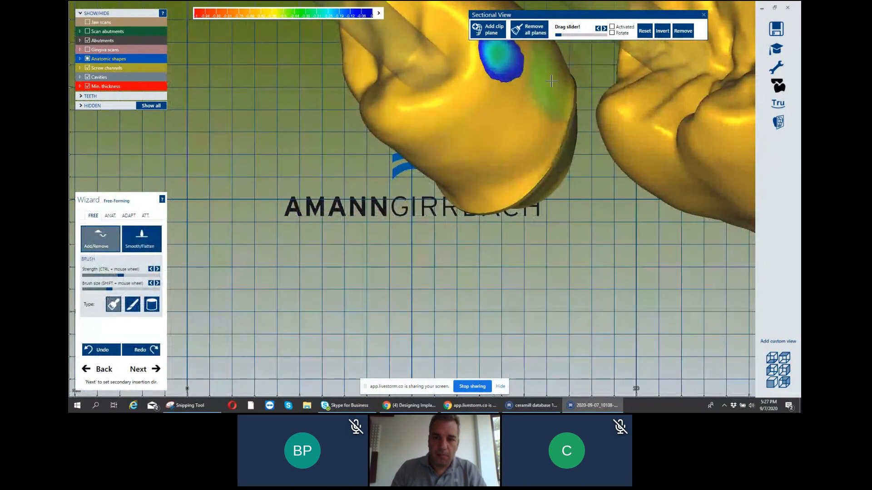
{"action": "left_click", "coordinate": [142, 238]}
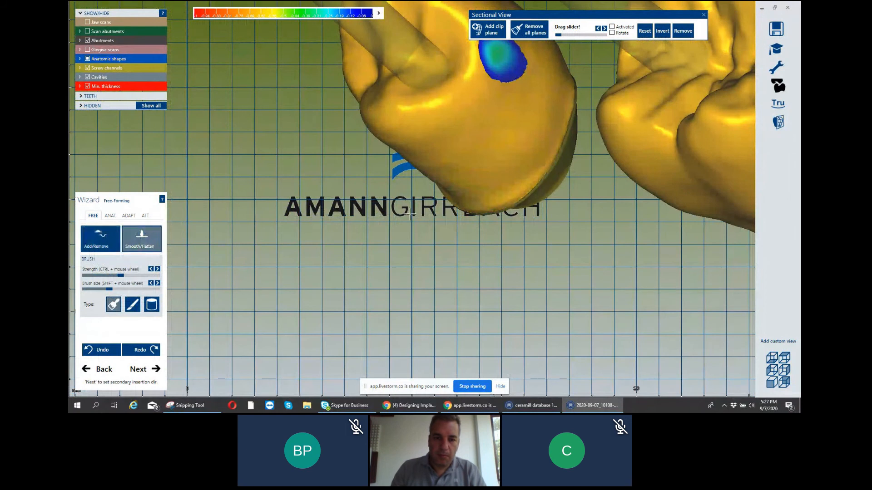
{"action": "scroll", "coordinate": [536, 122], "scroll_direction": "down", "scroll_amount": 4}
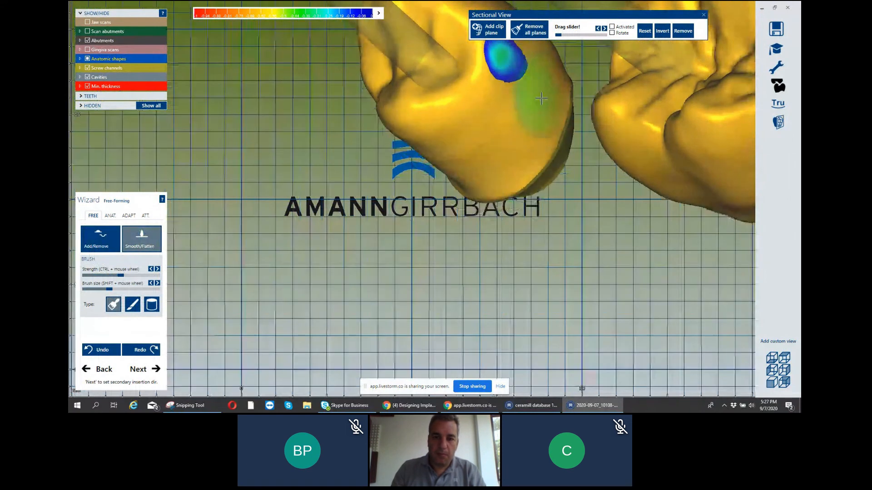
Pull the mesial contact area of the molar crown toward the pontic gap using Tooth Parts.
{"action": "right_click_drag", "start_coordinate": [539, 97], "coordinate": [531, 122]}
{"action": "scroll", "coordinate": [342, 154], "scroll_direction": "up", "scroll_amount": 2}
{"action": "right_click_drag", "start_coordinate": [399, 124], "coordinate": [403, 56]}
{"action": "left_click", "coordinate": [110, 216]}
{"action": "scroll", "coordinate": [340, 132], "scroll_direction": "up", "scroll_amount": 1}
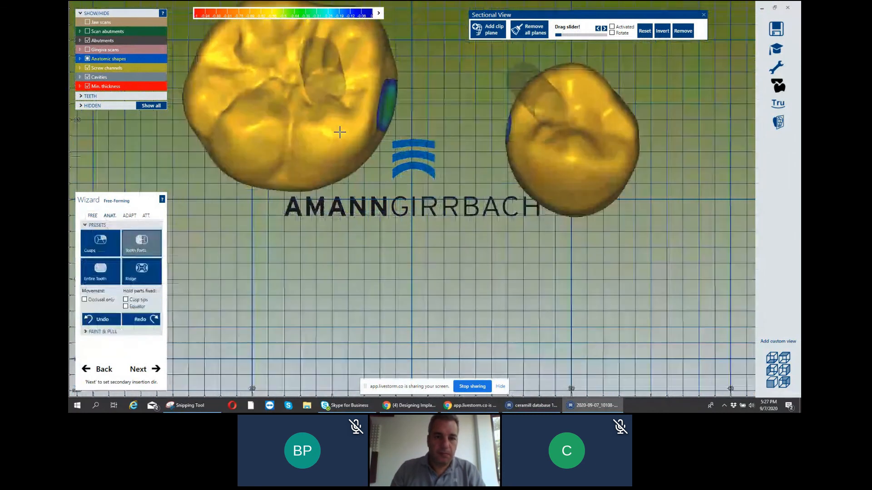
{"action": "scroll", "coordinate": [389, 93], "scroll_direction": "up", "scroll_amount": 1}
{"action": "mouse_move", "coordinate": [388, 93]}
{"action": "left_mouse_down"}
{"action": "mouse_move", "coordinate": [399, 95]}
{"action": "mouse_move", "coordinate": [391, 99]}
{"action": "left_mouse_up"}
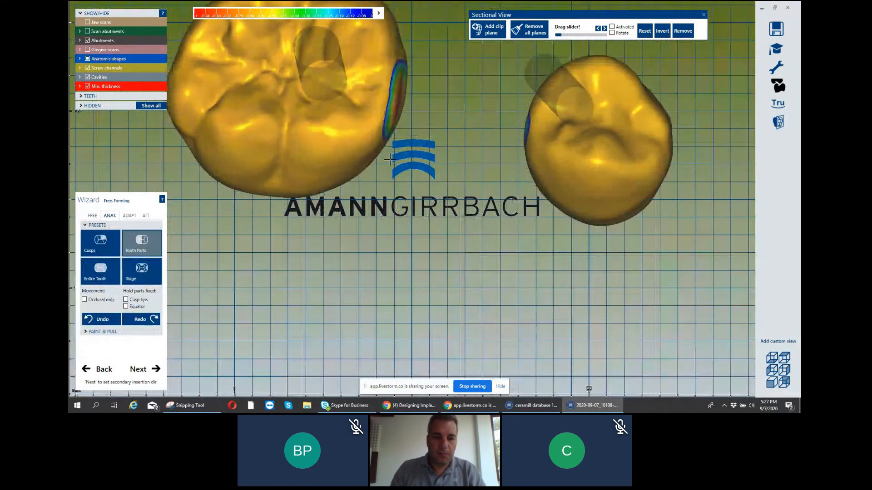
Show the pontic again, extend its lingual side and adjust the contact area between it and the molar crown.
{"action": "left_click", "coordinate": [87, 59]}
{"action": "right_click_drag", "start_coordinate": [411, 119], "coordinate": [396, 107]}
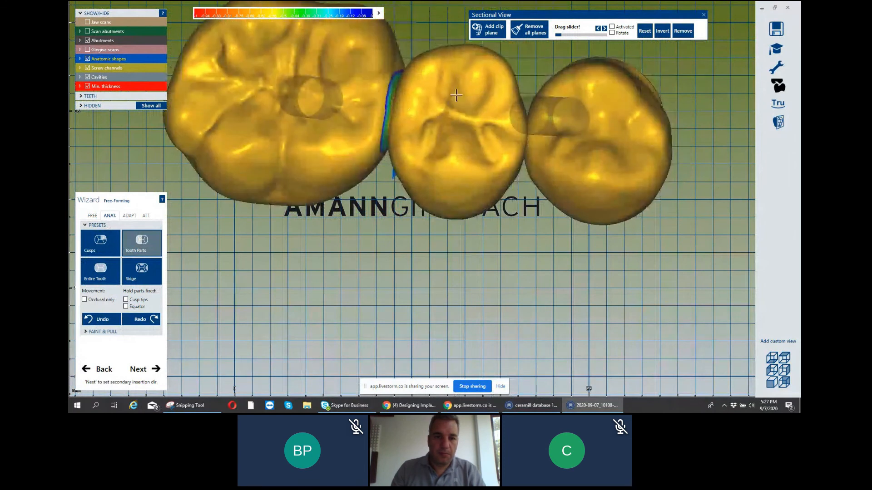
{"action": "mouse_move", "coordinate": [503, 97]}
{"action": "left_mouse_down"}
{"action": "mouse_move", "coordinate": [516, 103]}
{"action": "mouse_move", "coordinate": [508, 82]}
{"action": "left_mouse_up"}
{"action": "left_click_drag", "start_coordinate": [440, 59], "coordinate": [438, 49]}
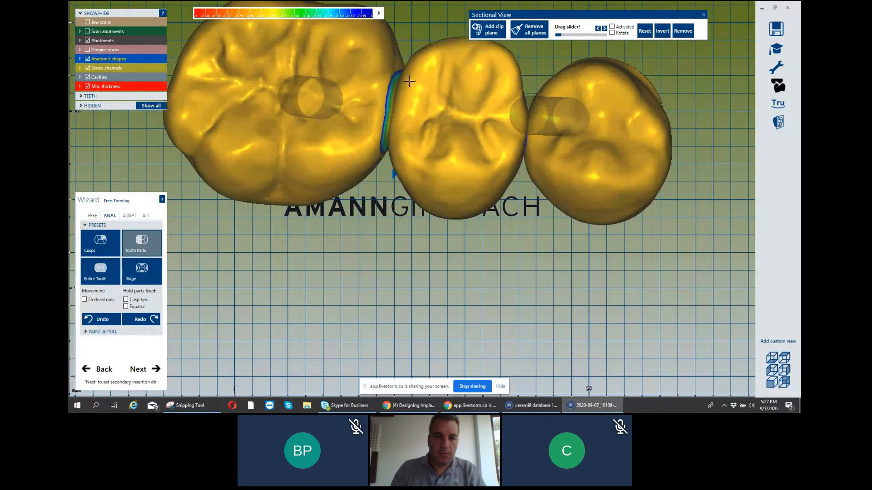
{"action": "left_click_drag", "start_coordinate": [403, 85], "coordinate": [389, 91]}
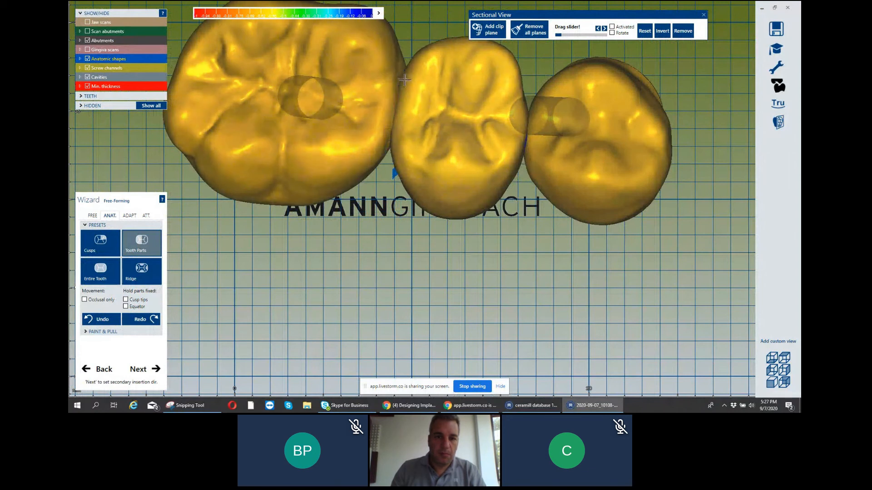
Adjust the pontic's contacts with both neighbouring crowns and its buccal cusp from the buccal side, and open the pontic adaptation settings.
{"action": "scroll", "coordinate": [389, 59], "scroll_direction": "down", "scroll_amount": 1}
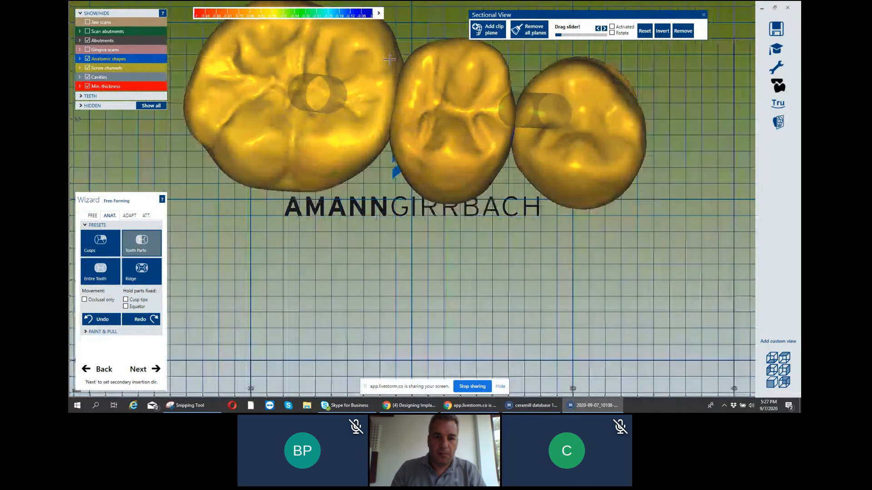
{"action": "scroll", "coordinate": [390, 59], "scroll_direction": "down", "scroll_amount": 2}
{"action": "right_click_drag", "start_coordinate": [389, 59], "coordinate": [385, 78]}
{"action": "scroll", "coordinate": [435, 171], "scroll_direction": "up", "scroll_amount": 1}
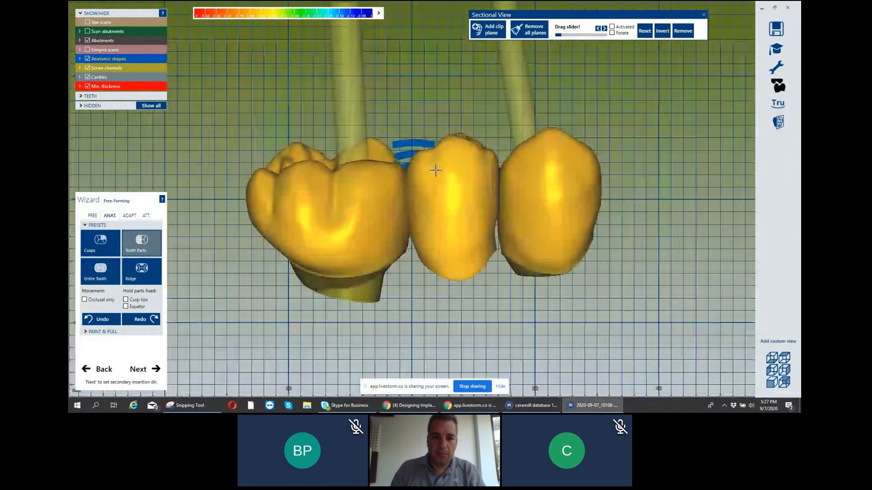
{"action": "left_click_drag", "start_coordinate": [411, 215], "coordinate": [415, 215]}
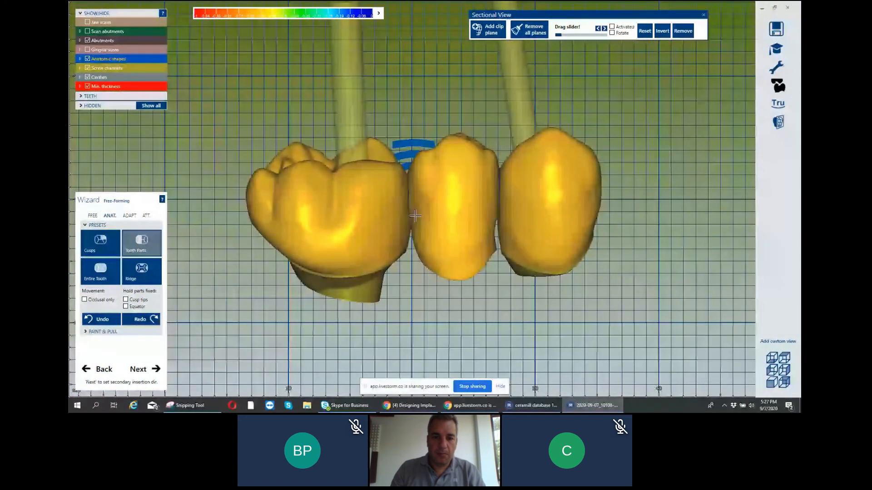
{"action": "left_click_drag", "start_coordinate": [495, 199], "coordinate": [497, 197]}
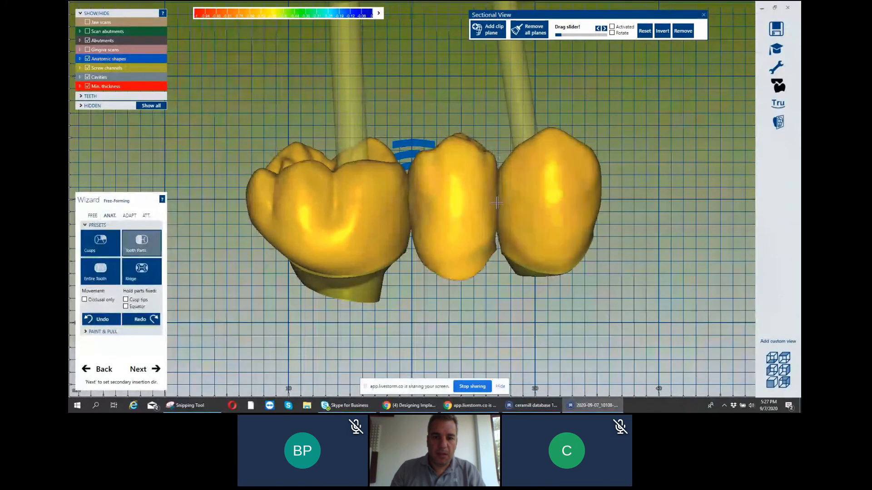
{"action": "mouse_move", "coordinate": [484, 148]}
{"action": "left_mouse_down"}
{"action": "mouse_move", "coordinate": [484, 157]}
{"action": "mouse_move", "coordinate": [454, 152]}
{"action": "left_mouse_up"}
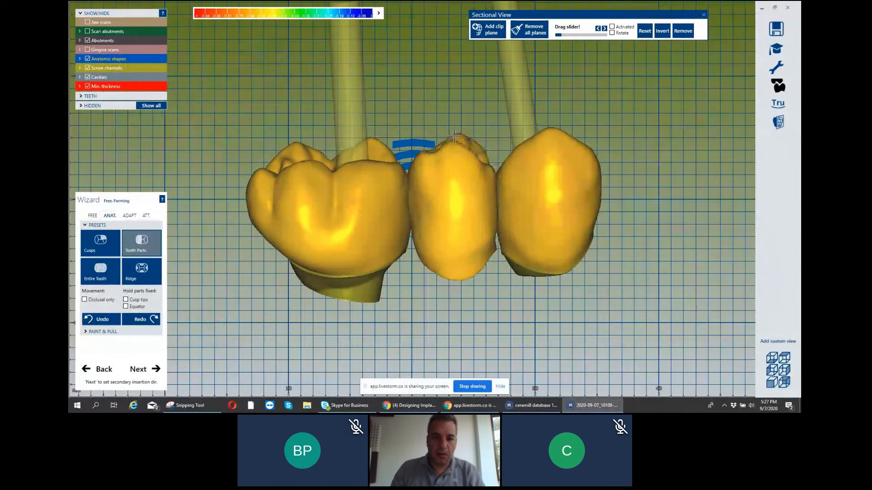
{"action": "right_click_drag", "start_coordinate": [454, 140], "coordinate": [454, 138]}
{"action": "left_click", "coordinate": [130, 216]}
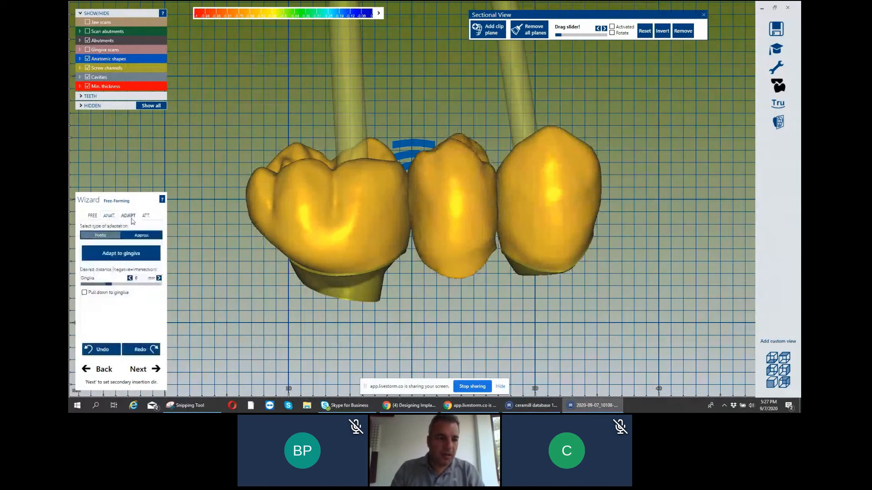
Adapt the pontic's base to the gingiva and smooth its underside with Smooth/Flatten free-forming.
{"action": "left_click", "coordinate": [133, 251]}
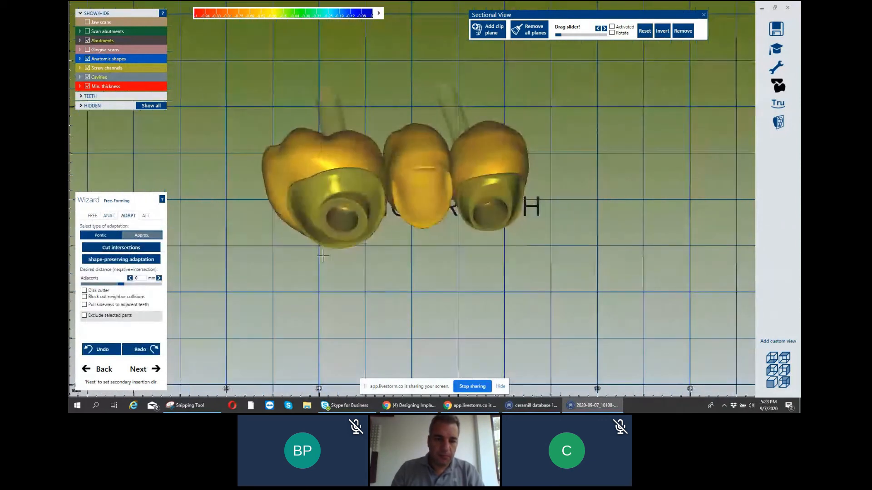
{"action": "left_click", "coordinate": [93, 216]}
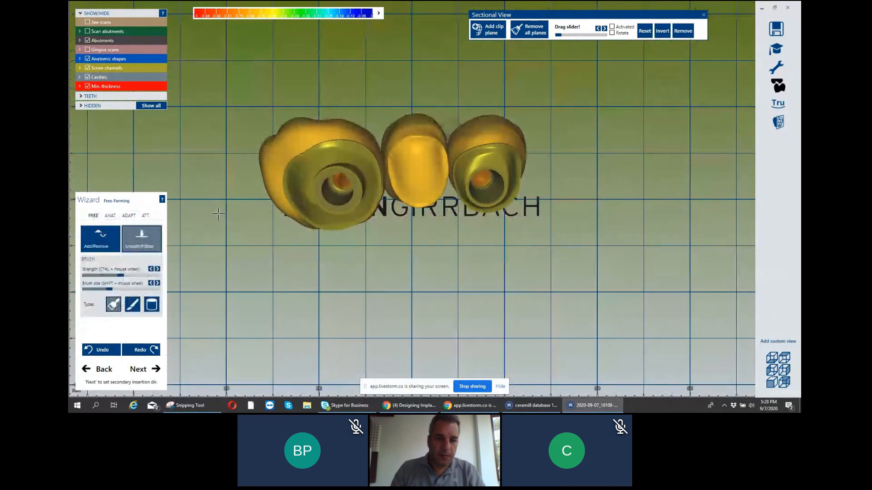
{"action": "scroll", "coordinate": [430, 153], "scroll_direction": "up", "scroll_amount": 3}
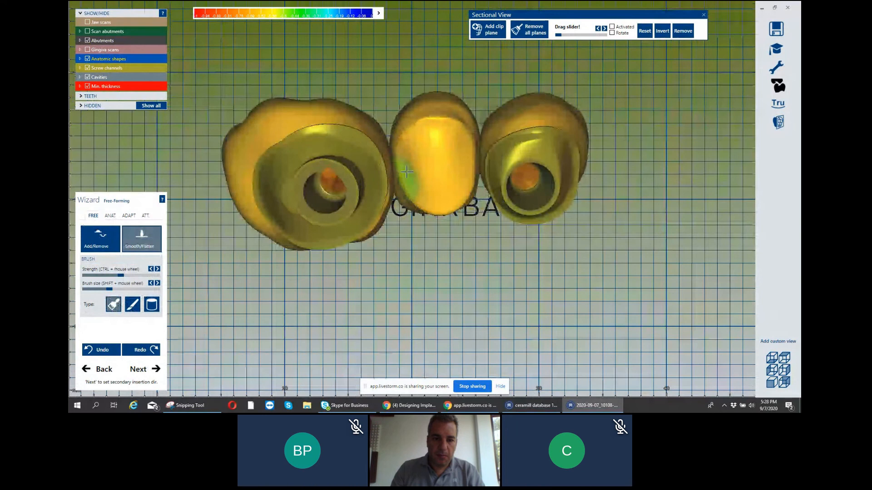
Check the three units from the buccal side, show the jaw scans, and proceed to the secondary insertion direction.
{"action": "scroll", "coordinate": [313, 236], "scroll_direction": "down", "scroll_amount": 2}
{"action": "right_click_drag", "start_coordinate": [370, 197], "coordinate": [337, 235]}
{"action": "scroll", "coordinate": [308, 261], "scroll_direction": "down", "scroll_amount": 1}
{"action": "middle_click_drag", "start_coordinate": [337, 235], "coordinate": [334, 161]}
{"action": "scroll", "coordinate": [334, 155], "scroll_direction": "down", "scroll_amount": 2}
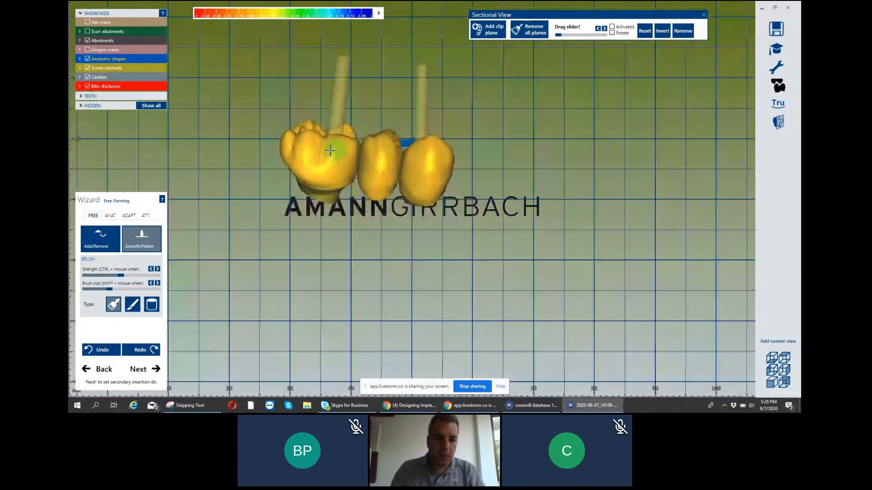
{"action": "right_click_drag", "start_coordinate": [335, 150], "coordinate": [331, 152]}
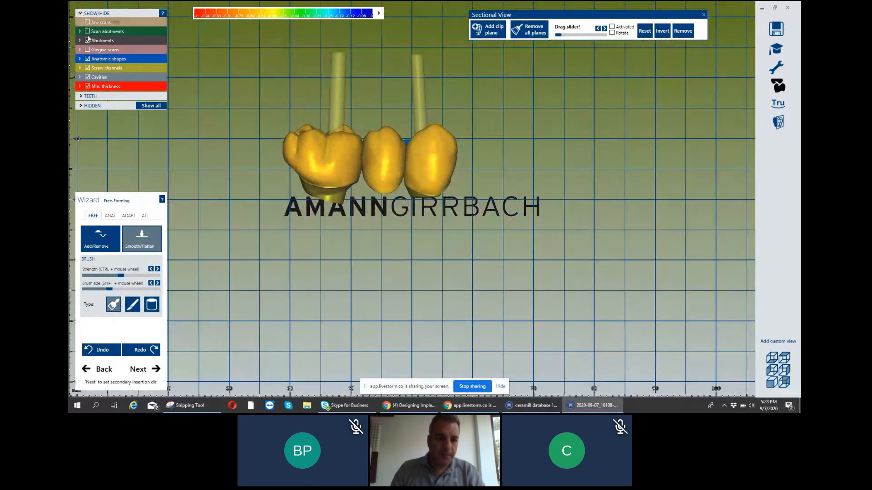
{"action": "left_click", "coordinate": [87, 22]}
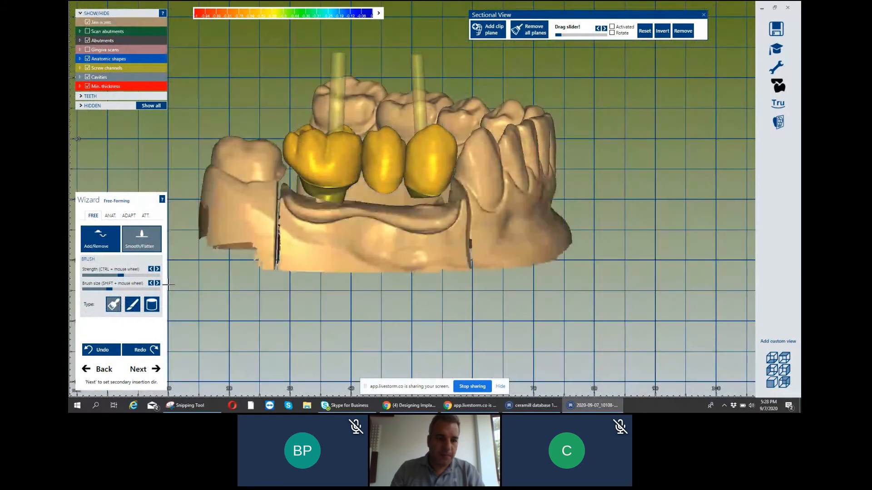
{"action": "left_click", "coordinate": [132, 364]}
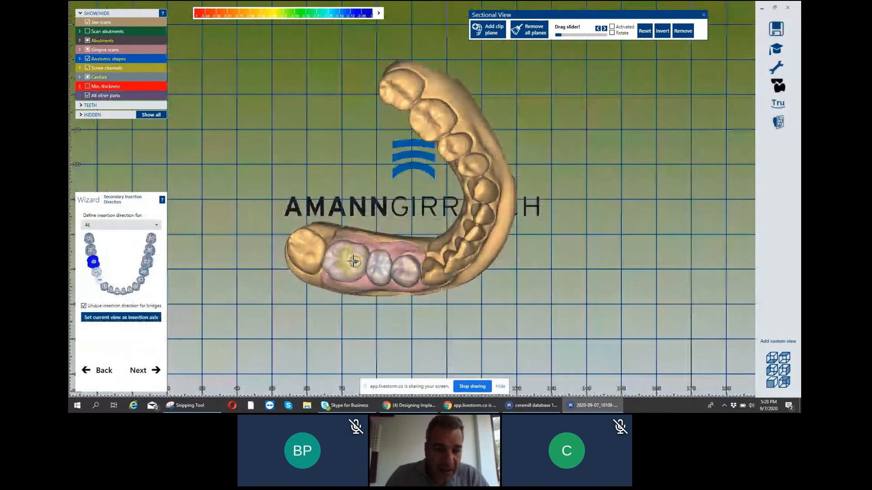
Tilt the insertion direction arrow of molar 46 distally and check it from the buccal and occlusal sides.
{"action": "right_click_drag", "start_coordinate": [356, 250], "coordinate": [360, 217]}
{"action": "scroll", "coordinate": [360, 218], "scroll_direction": "up", "scroll_amount": 3}
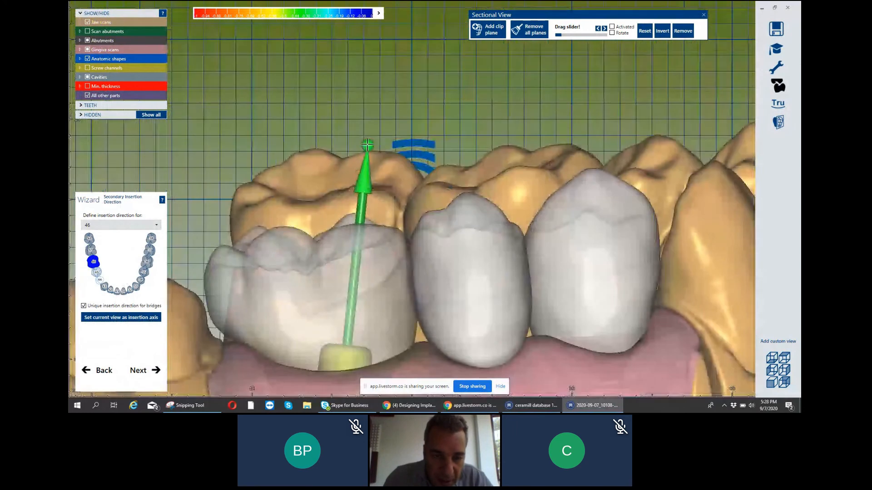
{"action": "scroll", "coordinate": [367, 145], "scroll_direction": "up", "scroll_amount": 1}
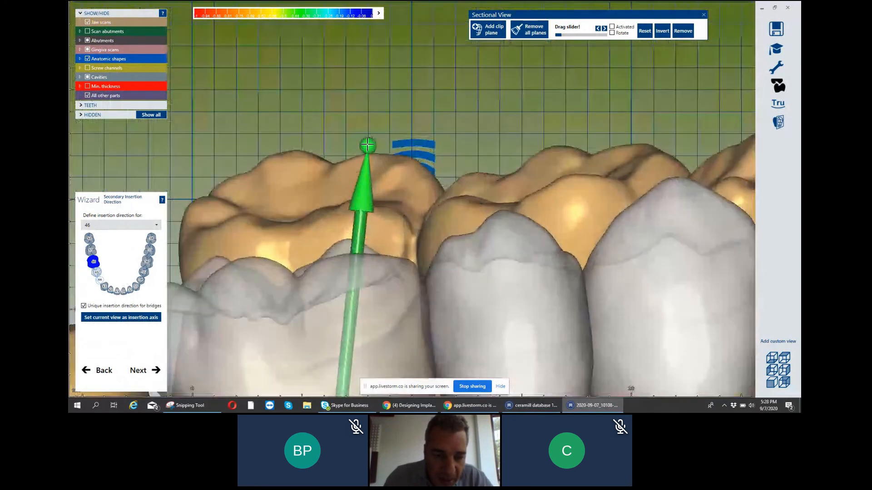
{"action": "left_click_drag", "start_coordinate": [368, 145], "coordinate": [318, 142]}
{"action": "scroll", "coordinate": [323, 142], "scroll_direction": "down", "scroll_amount": 3}
{"action": "right_click_drag", "start_coordinate": [323, 143], "coordinate": [301, 125]}
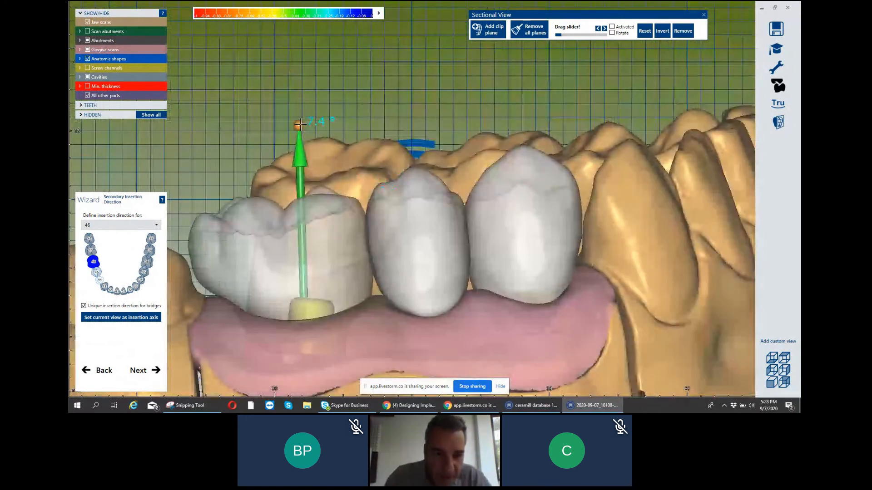
{"action": "scroll", "coordinate": [312, 126], "scroll_direction": "down", "scroll_amount": 3}
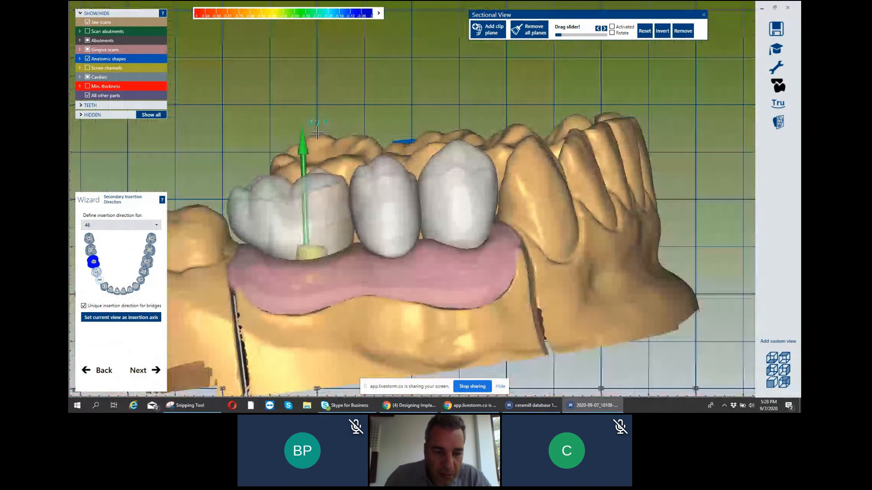
{"action": "right_click_drag", "start_coordinate": [317, 133], "coordinate": [352, 162]}
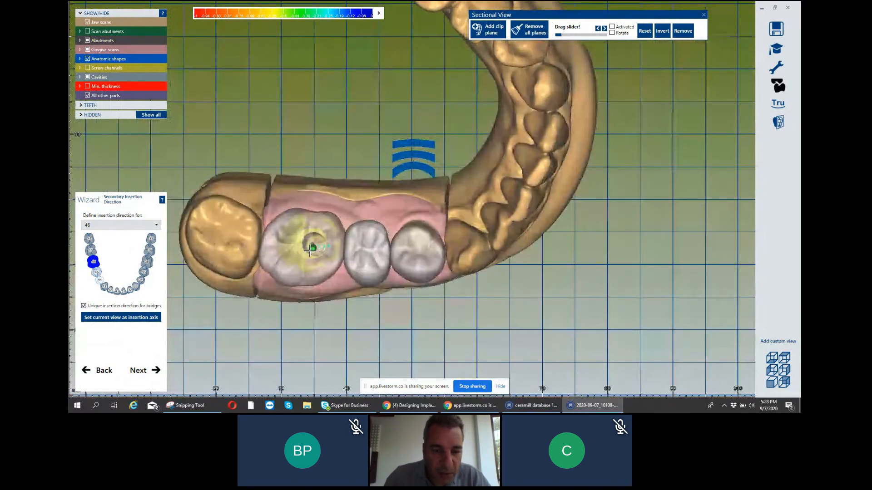
Show the screw channels temporarily to compare them with the insertion direction of molar 46.
{"action": "left_click", "coordinate": [87, 67]}
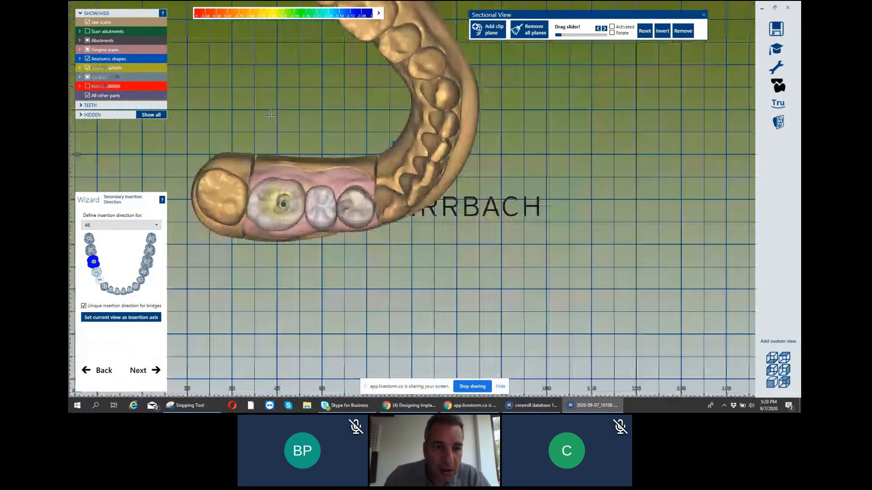
{"action": "right_click_drag", "start_coordinate": [270, 116], "coordinate": [231, 197]}
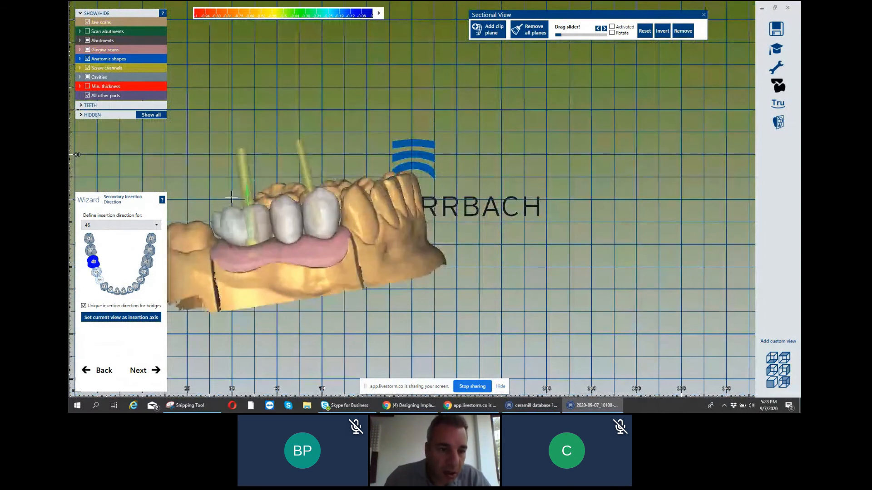
{"action": "scroll", "coordinate": [231, 197], "scroll_direction": "up", "scroll_amount": 3}
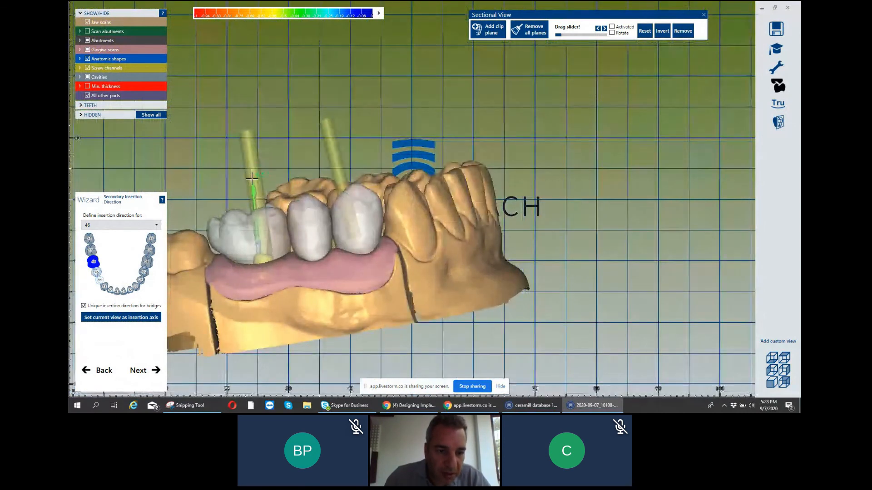
{"action": "right_click_drag", "start_coordinate": [252, 178], "coordinate": [291, 236]}
{"action": "scroll", "coordinate": [291, 236], "scroll_direction": "down", "scroll_amount": 2}
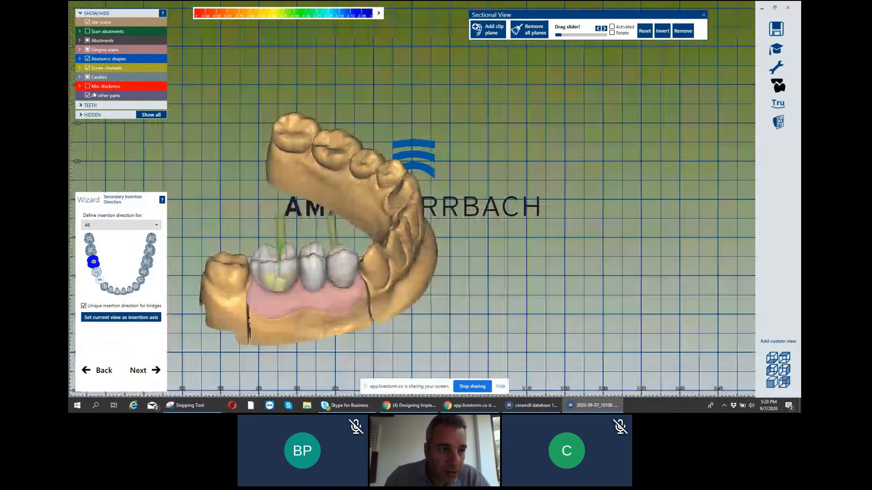
{"action": "scroll", "coordinate": [210, 144], "scroll_direction": "down", "scroll_amount": 2}
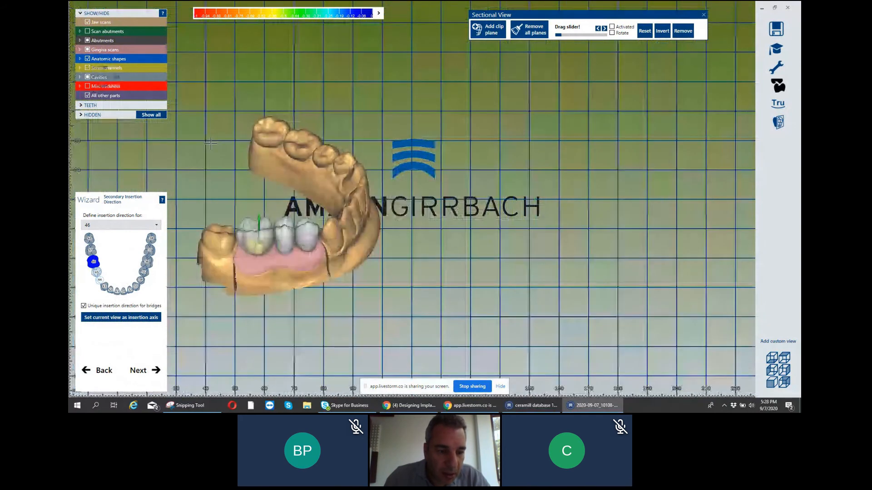
Try to set the current buccal view as the insertion axis for molar 46.
{"action": "right_click_drag", "start_coordinate": [210, 144], "coordinate": [255, 230]}
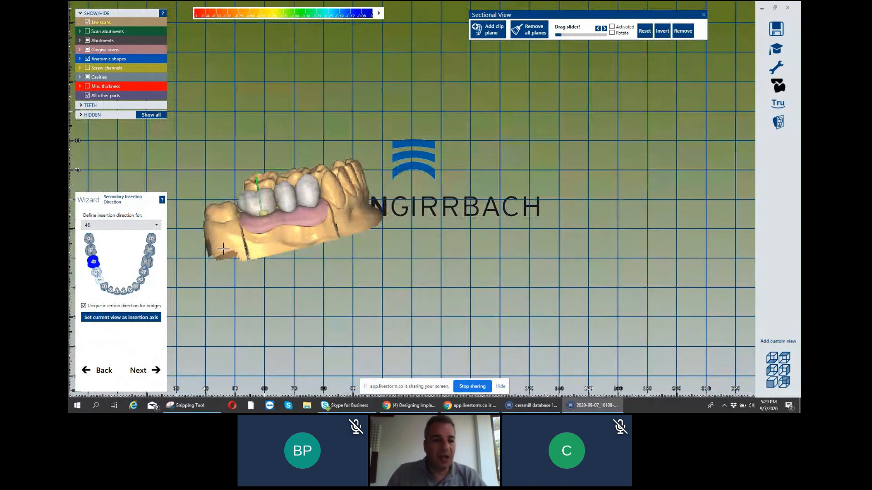
{"action": "scroll", "coordinate": [243, 227], "scroll_direction": "up", "scroll_amount": 3}
{"action": "right_click_drag", "start_coordinate": [304, 251], "coordinate": [323, 206]}
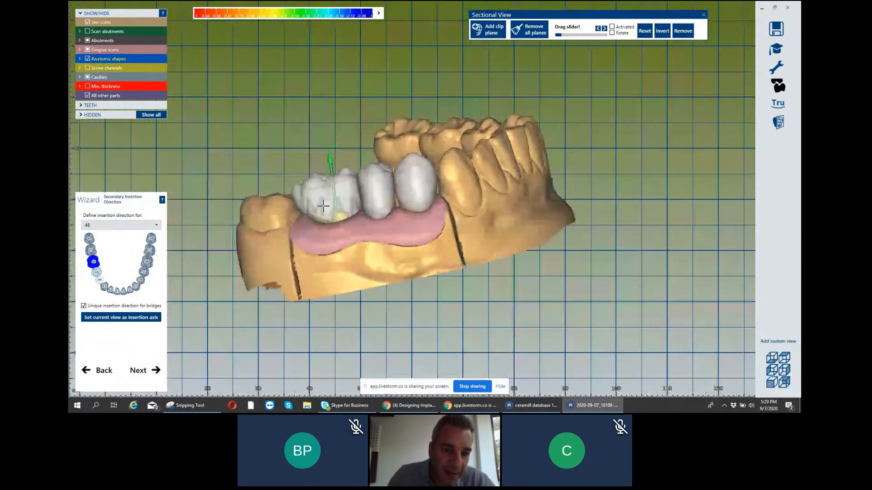
{"action": "scroll", "coordinate": [324, 206], "scroll_direction": "up", "scroll_amount": 3}
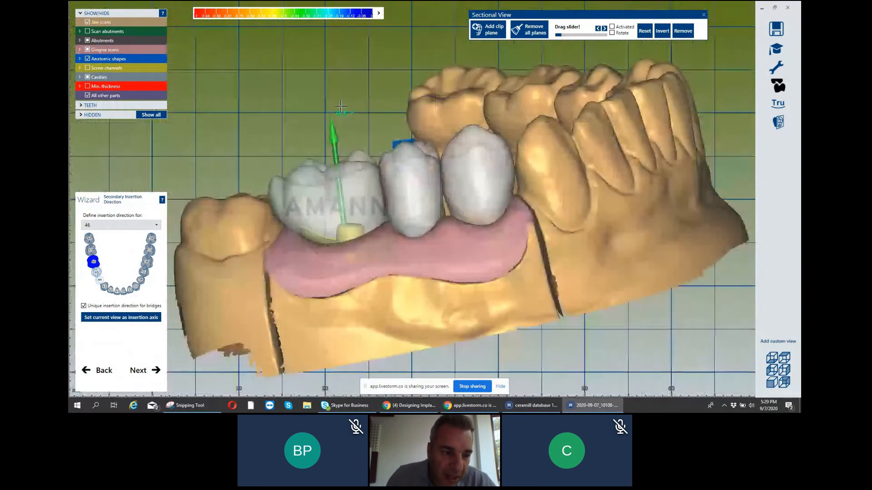
{"action": "left_click", "coordinate": [132, 319]}
Orient the model to an occlusal view and set it as the insertion axis for molar 46.
{"action": "scroll", "coordinate": [338, 271], "scroll_direction": "down", "scroll_amount": 2}
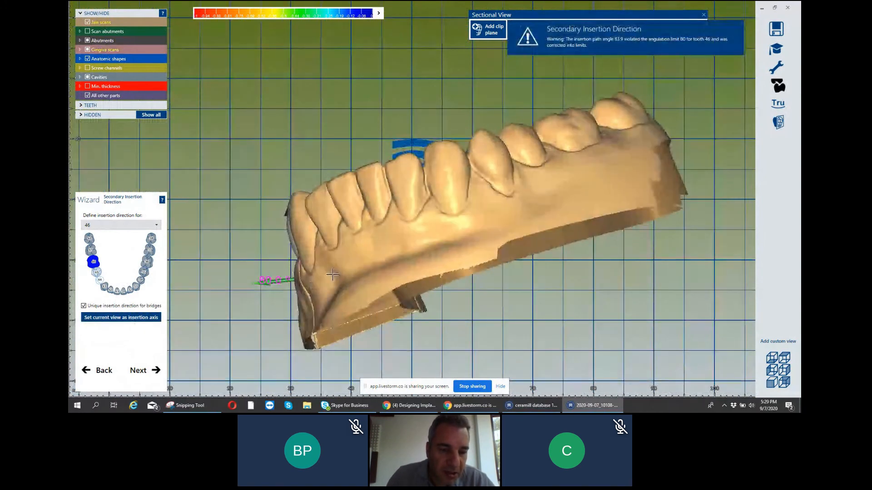
{"action": "scroll", "coordinate": [333, 274], "scroll_direction": "down", "scroll_amount": 2}
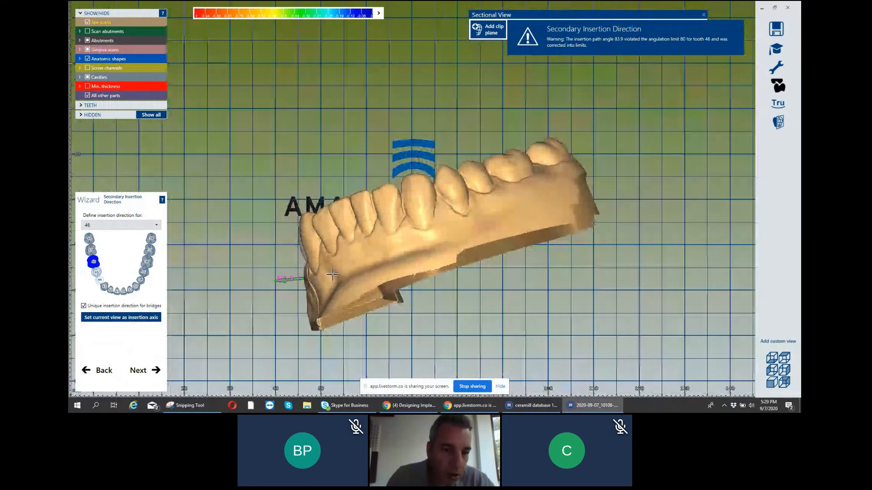
{"action": "right_click_drag", "start_coordinate": [333, 274], "coordinate": [344, 268]}
{"action": "left_click", "coordinate": [146, 317]}
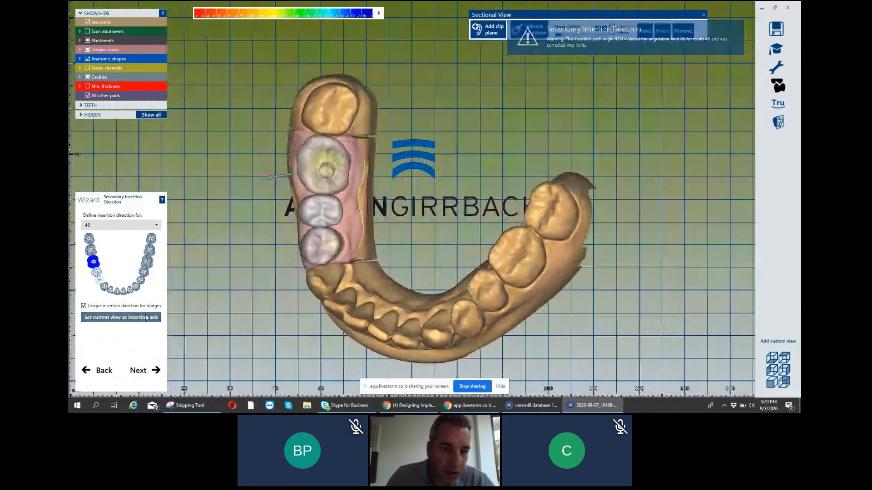
Examine the insertion axis of molar 46 from the buccal and distal sides, briefly displaying the screw channels for comparison.
{"action": "right_click_drag", "start_coordinate": [245, 282], "coordinate": [290, 218]}
{"action": "scroll", "coordinate": [332, 140], "scroll_direction": "up", "scroll_amount": 3}
{"action": "scroll", "coordinate": [341, 181], "scroll_direction": "down", "scroll_amount": 2}
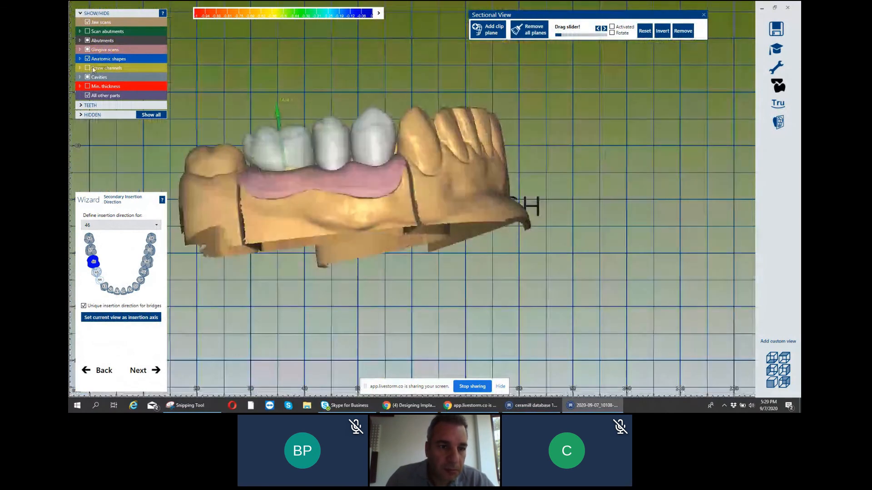
{"action": "left_click", "coordinate": [88, 68]}
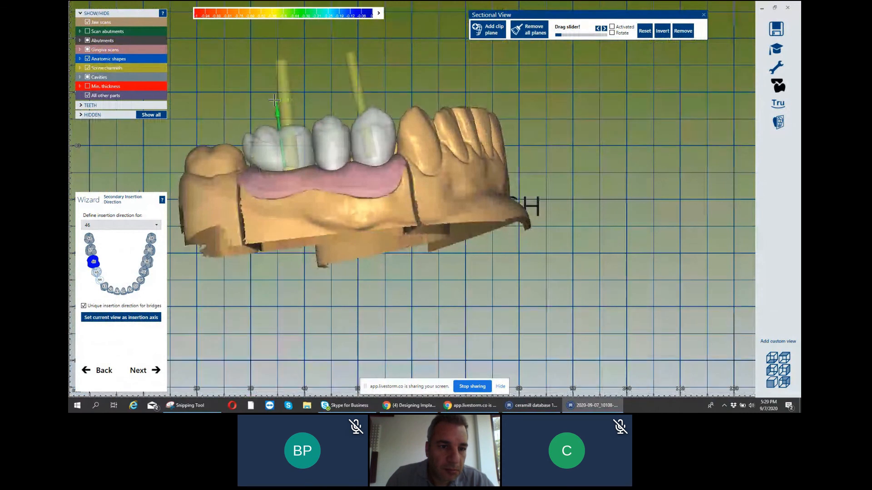
{"action": "left_click", "coordinate": [88, 68]}
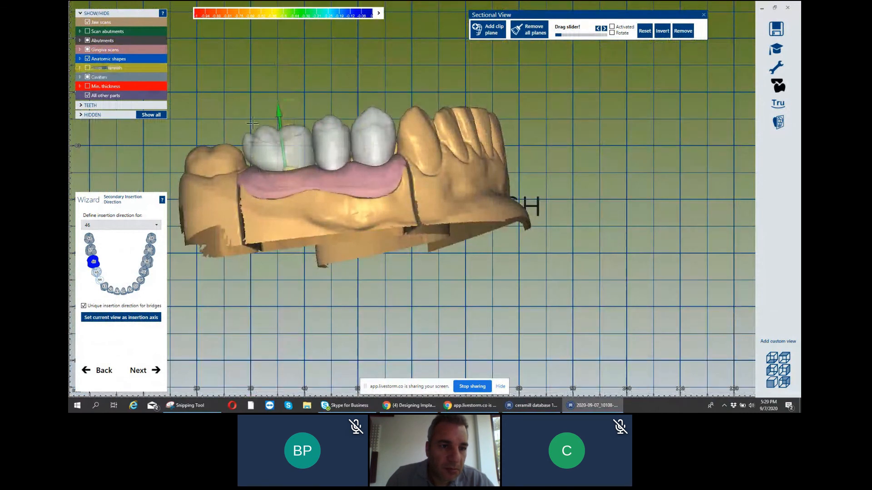
{"action": "right_click_drag", "start_coordinate": [291, 191], "coordinate": [278, 141]}
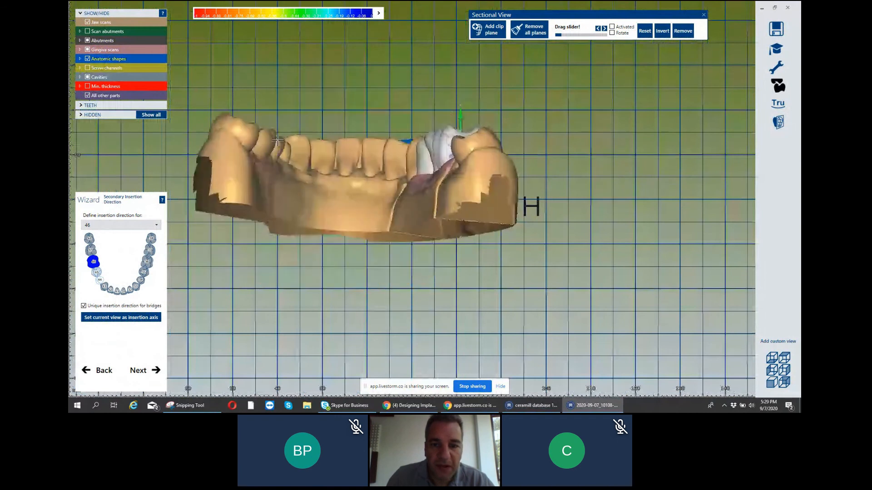
{"action": "scroll", "coordinate": [472, 105], "scroll_direction": "up", "scroll_amount": 2}
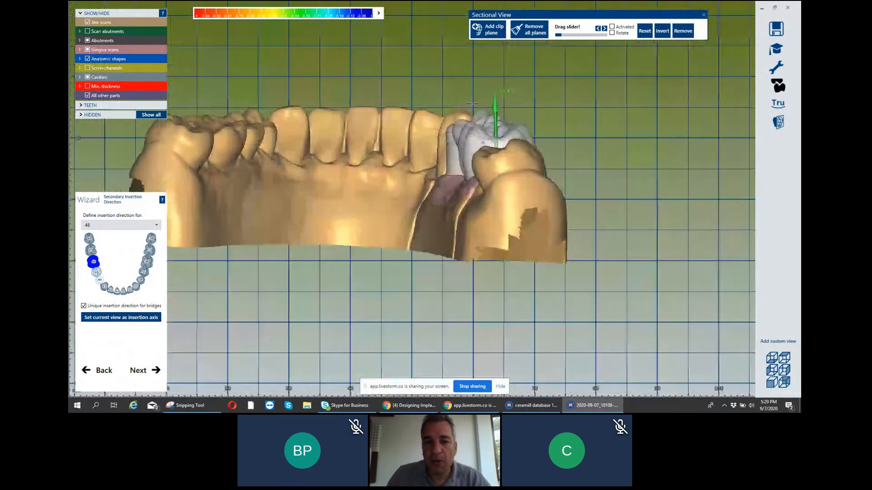
{"action": "scroll", "coordinate": [484, 107], "scroll_direction": "down", "scroll_amount": 1}
{"action": "scroll", "coordinate": [484, 107], "scroll_direction": "up", "scroll_amount": 3}
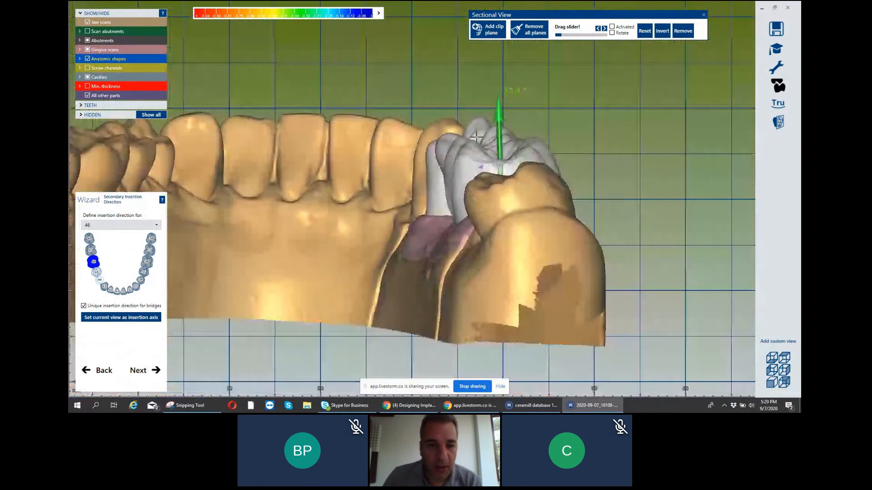
{"action": "right_click_drag", "start_coordinate": [477, 137], "coordinate": [436, 163]}
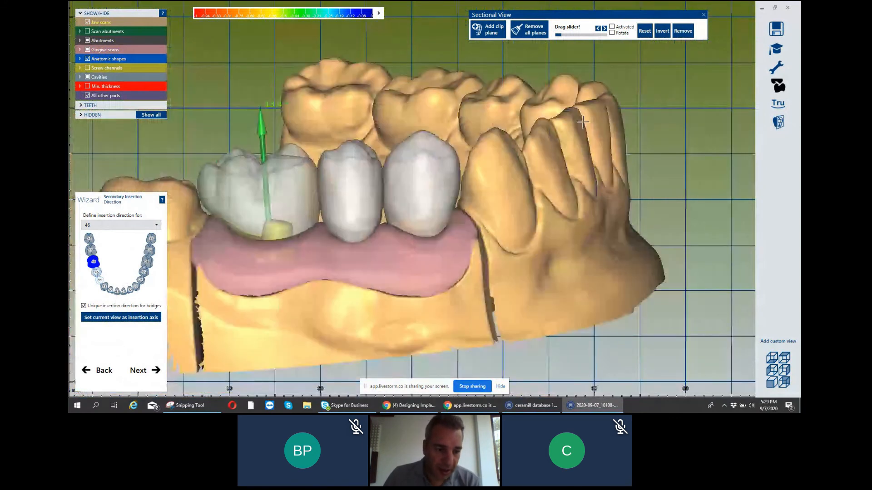
Proceed to the abutment design and hide the jaw scans to isolate the abutments and crowns.
{"action": "left_click", "coordinate": [139, 371]}
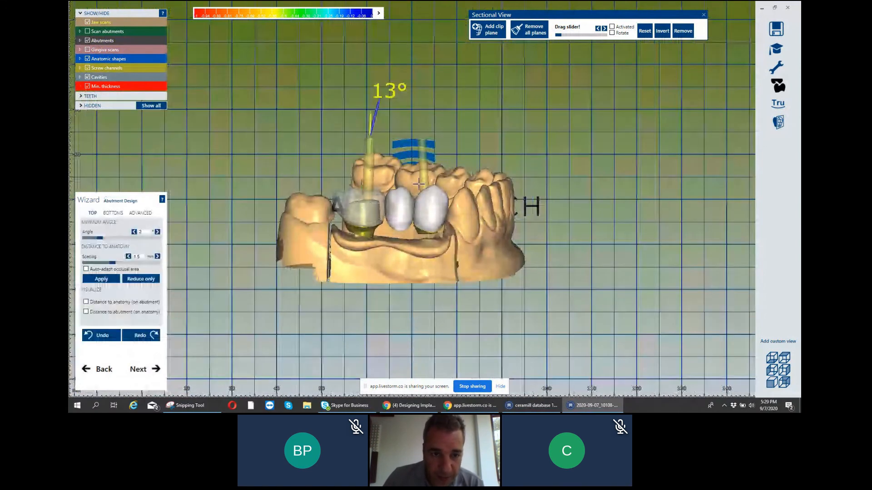
{"action": "scroll", "coordinate": [388, 192], "scroll_direction": "up", "scroll_amount": 3}
{"action": "scroll", "coordinate": [362, 194], "scroll_direction": "down", "scroll_amount": 3}
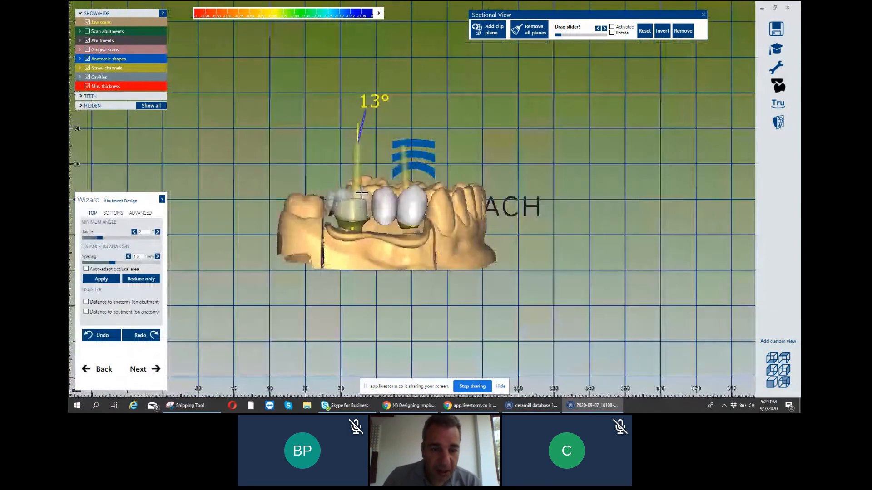
{"action": "scroll", "coordinate": [361, 194], "scroll_direction": "up", "scroll_amount": 3}
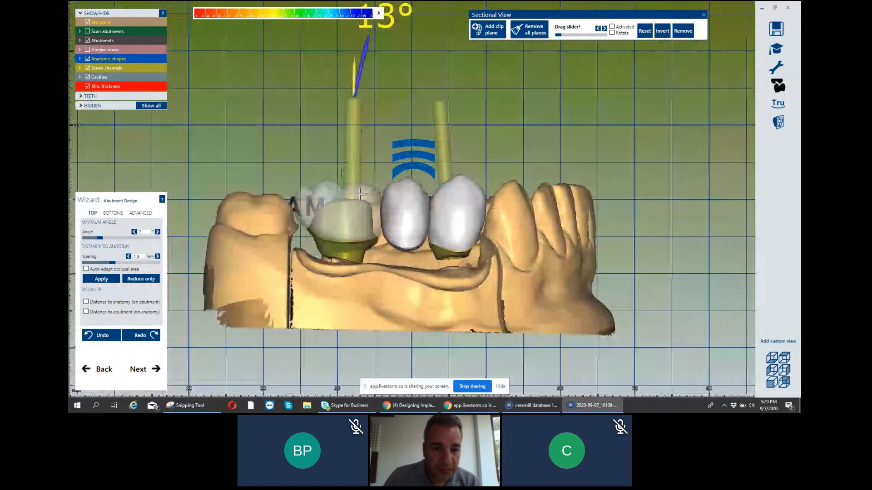
{"action": "scroll", "coordinate": [360, 194], "scroll_direction": "up", "scroll_amount": 1}
{"action": "scroll", "coordinate": [357, 196], "scroll_direction": "up", "scroll_amount": 2}
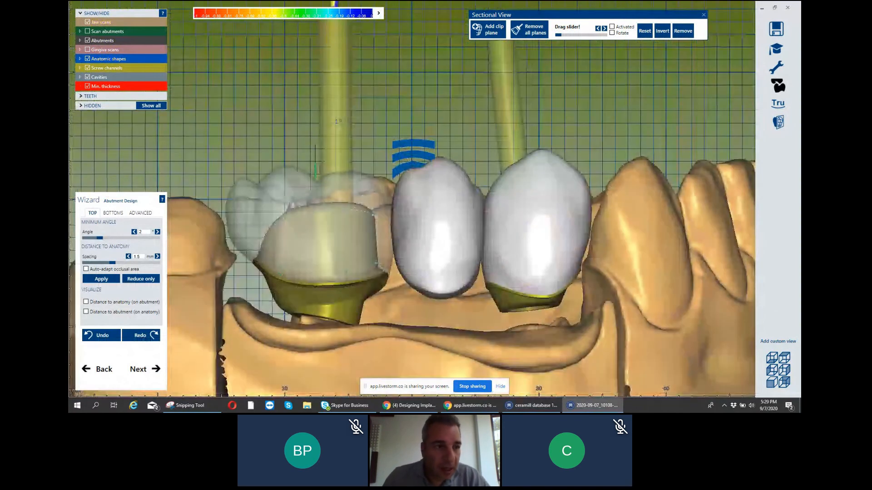
{"action": "left_click", "coordinate": [88, 21]}
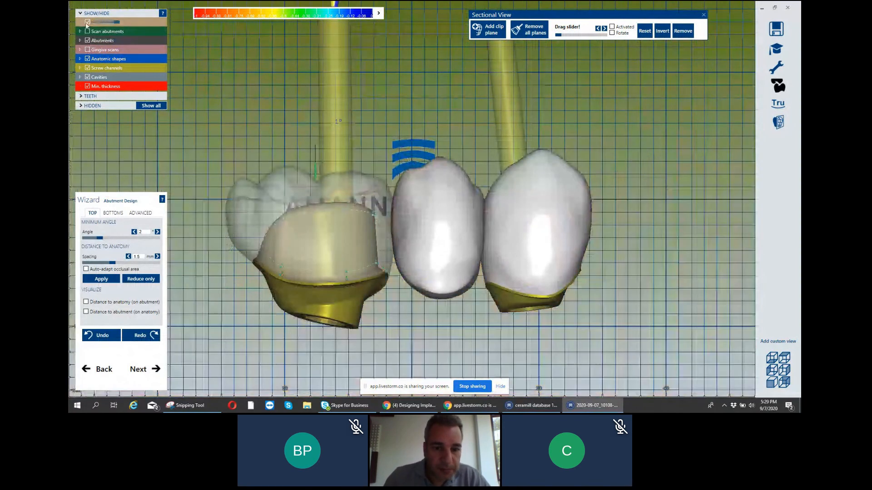
Hide the pontic and all remaining anatomic shapes to expose the bare abutments and screw channels.
{"action": "left_click", "coordinate": [420, 221], "text": "ctrl"}
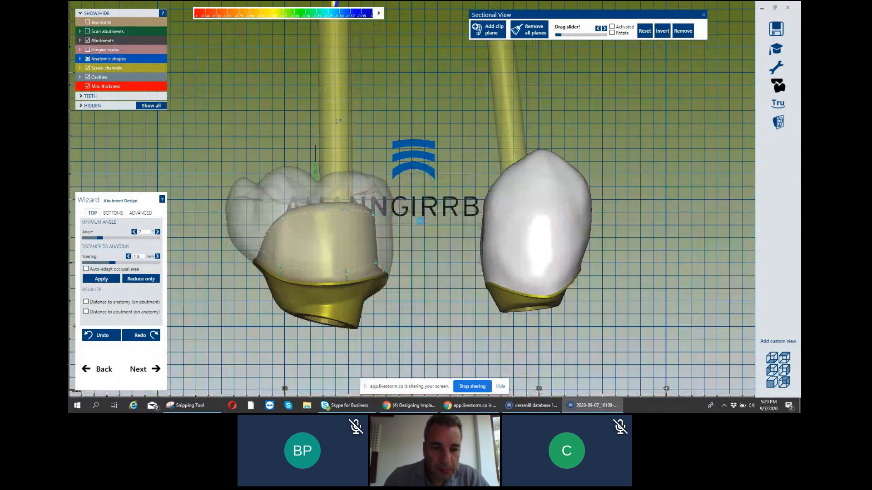
{"action": "right_click", "coordinate": [420, 220]}
{"action": "scroll", "coordinate": [306, 226], "scroll_direction": "up", "scroll_amount": 2}
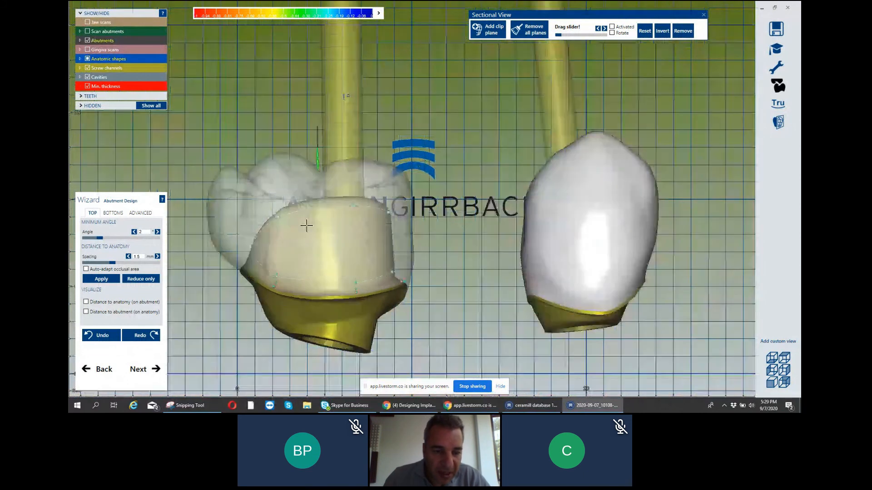
{"action": "scroll", "coordinate": [318, 240], "scroll_direction": "down", "scroll_amount": 2}
{"action": "right_click_drag", "start_coordinate": [320, 222], "coordinate": [320, 237]}
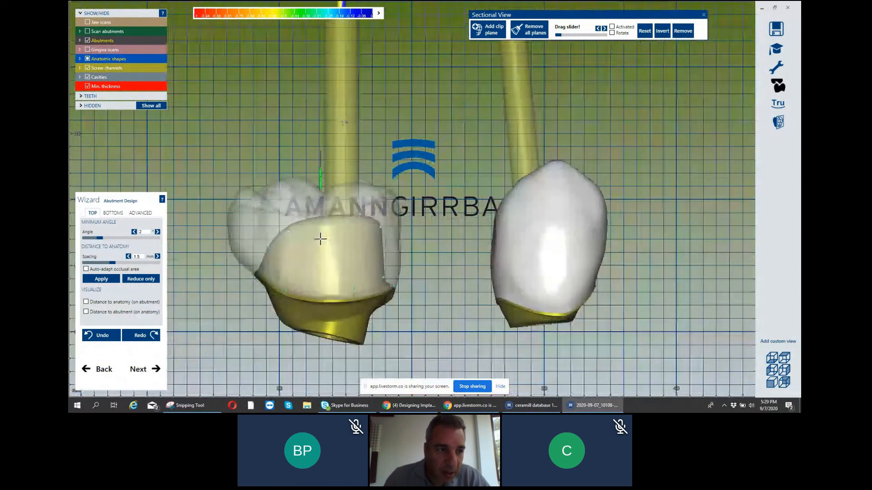
{"action": "left_click", "coordinate": [87, 58]}
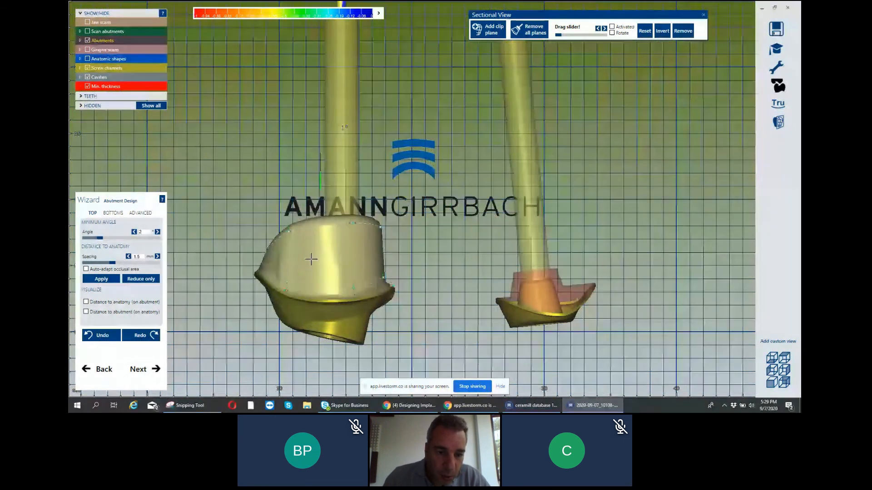
{"action": "scroll", "coordinate": [331, 279], "scroll_direction": "down", "scroll_amount": 2}
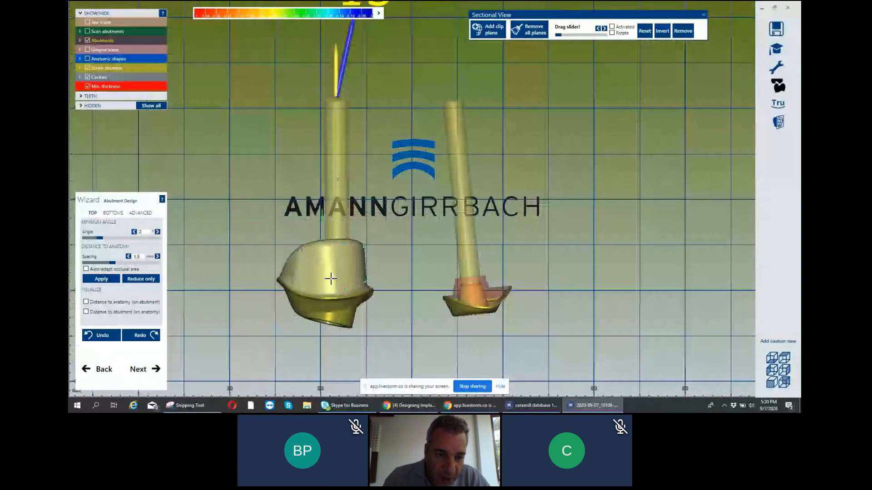
Reposition the upper and lower control points on the distal side of the molar abutment's top.
{"action": "right_click_drag", "start_coordinate": [331, 279], "coordinate": [331, 281]}
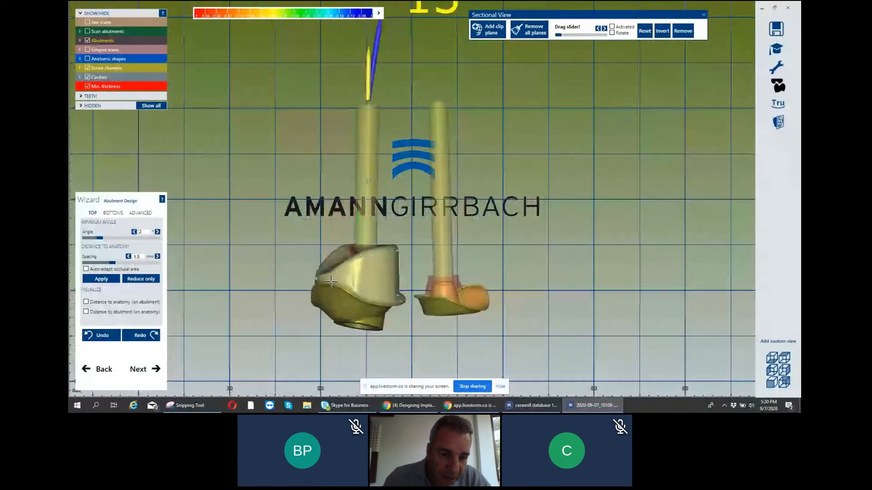
{"action": "scroll", "coordinate": [348, 273], "scroll_direction": "up", "scroll_amount": 3}
{"action": "scroll", "coordinate": [348, 273], "scroll_direction": "up", "scroll_amount": 3}
{"action": "left_click_drag", "start_coordinate": [350, 264], "coordinate": [356, 218]}
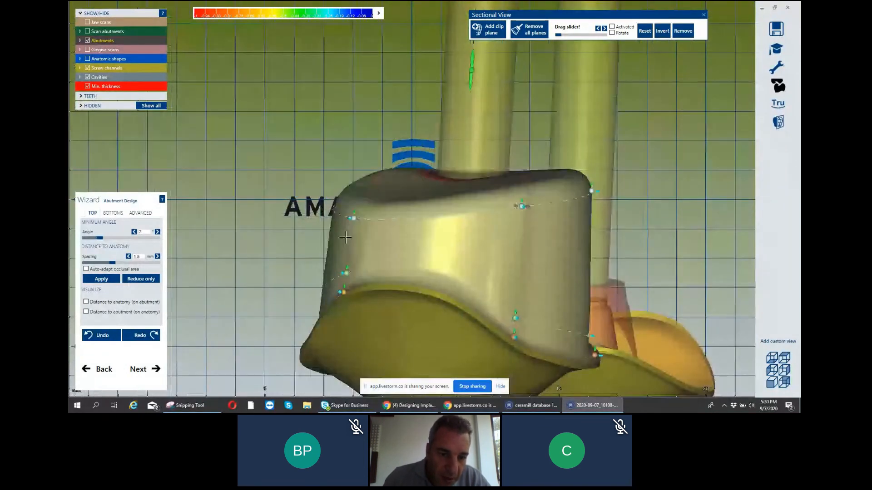
{"action": "left_click_drag", "start_coordinate": [344, 273], "coordinate": [350, 259]}
{"action": "scroll", "coordinate": [351, 248], "scroll_direction": "down", "scroll_amount": 2}
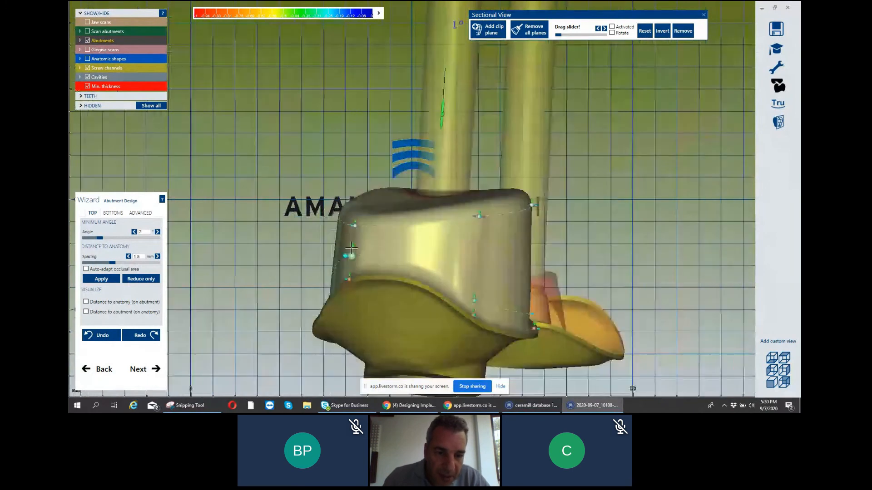
Reshape the mesial wall of the molar abutment by moving its control points, rounding off the upper corner.
{"action": "right_click_drag", "start_coordinate": [351, 248], "coordinate": [419, 216]}
{"action": "scroll", "coordinate": [393, 238], "scroll_direction": "up", "scroll_amount": 2}
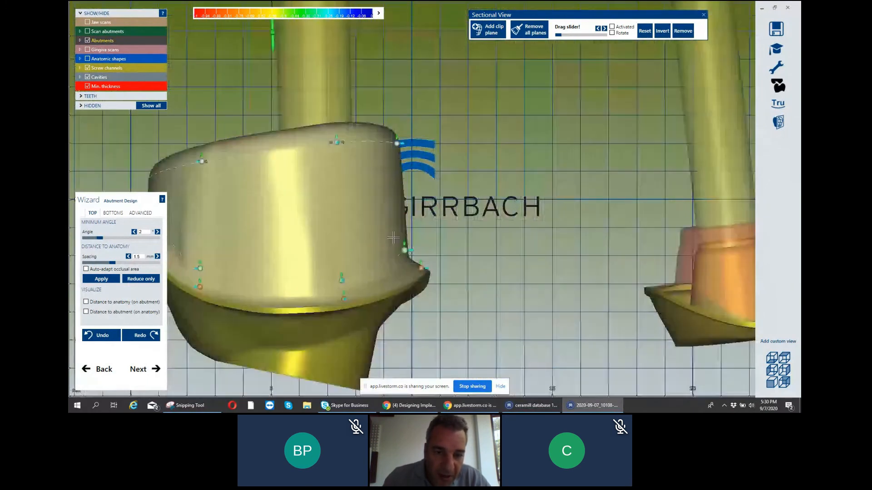
{"action": "scroll", "coordinate": [393, 238], "scroll_direction": "up", "scroll_amount": 1}
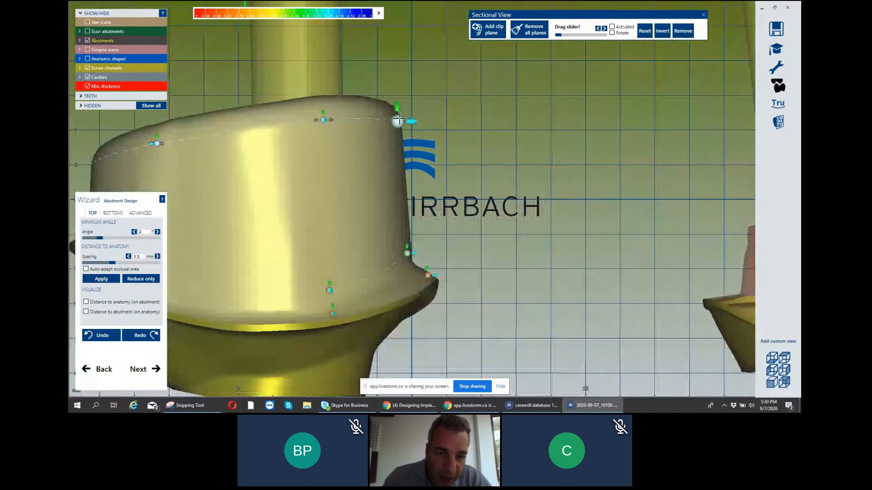
{"action": "left_click_drag", "start_coordinate": [399, 119], "coordinate": [419, 120]}
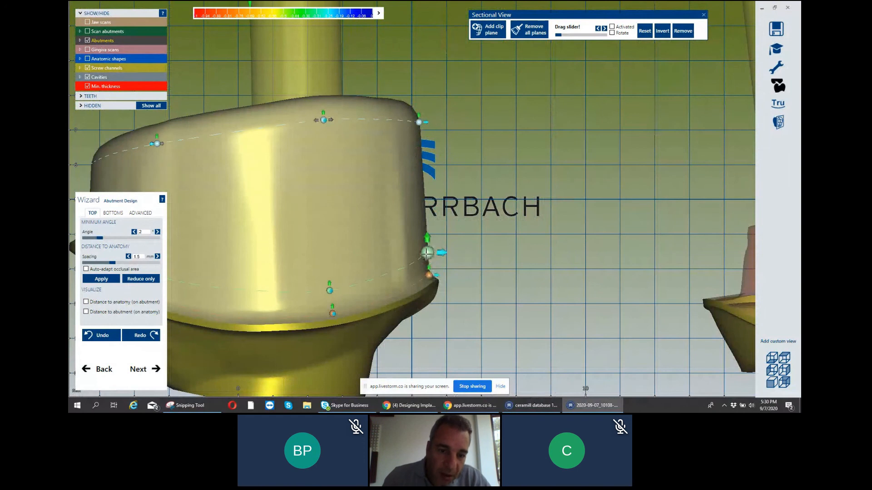
{"action": "left_click", "coordinate": [427, 252]}
{"action": "left_click_drag", "start_coordinate": [426, 252], "coordinate": [384, 264]}
{"action": "left_click", "coordinate": [378, 121]}
{"action": "left_click_drag", "start_coordinate": [377, 121], "coordinate": [405, 143]}
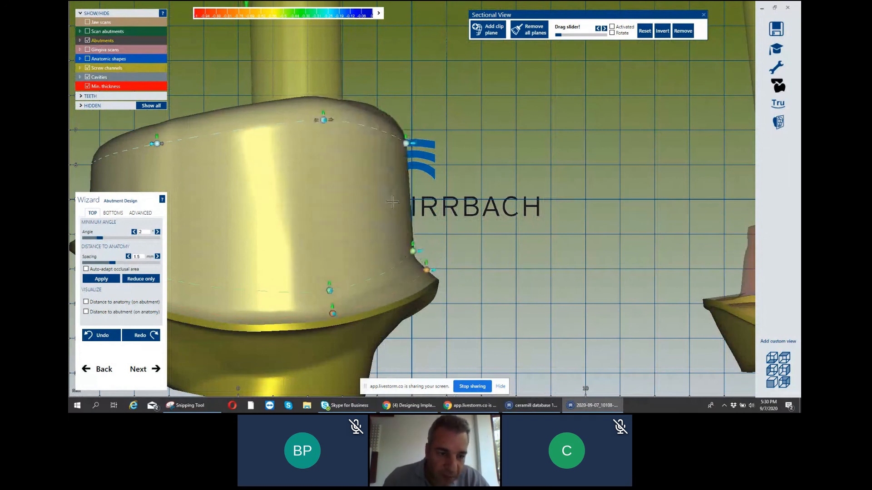
Raise the overall height of the molar abutment's top along its axis.
{"action": "scroll", "coordinate": [393, 202], "scroll_direction": "down", "scroll_amount": 4}
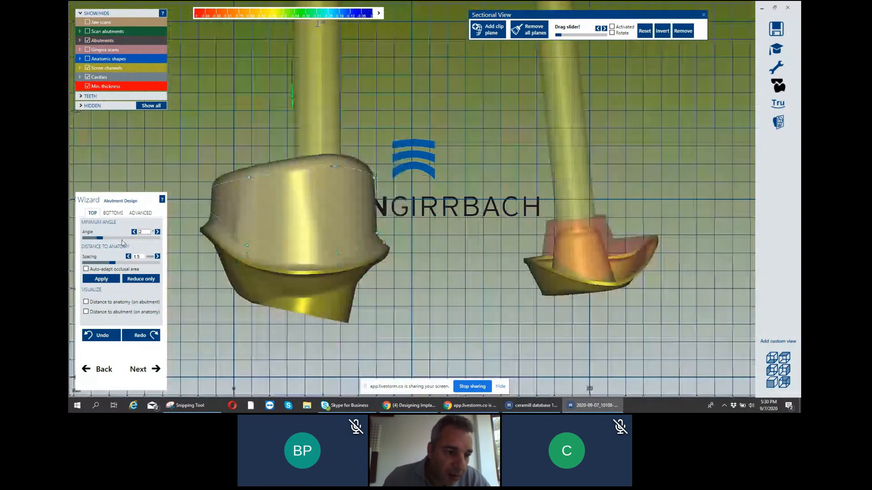
{"action": "middle_click_drag", "start_coordinate": [217, 230], "coordinate": [252, 234]}
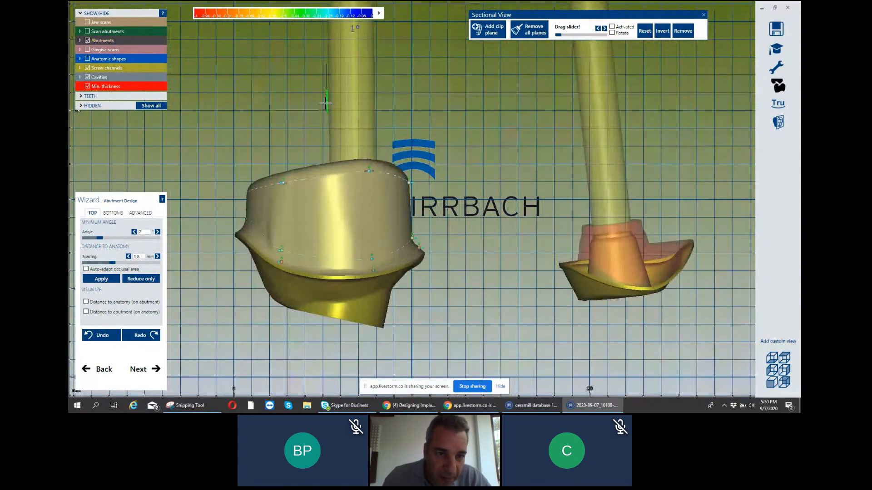
{"action": "left_click_drag", "start_coordinate": [326, 103], "coordinate": [326, 44]}
{"action": "scroll", "coordinate": [313, 94], "scroll_direction": "down", "scroll_amount": 2}
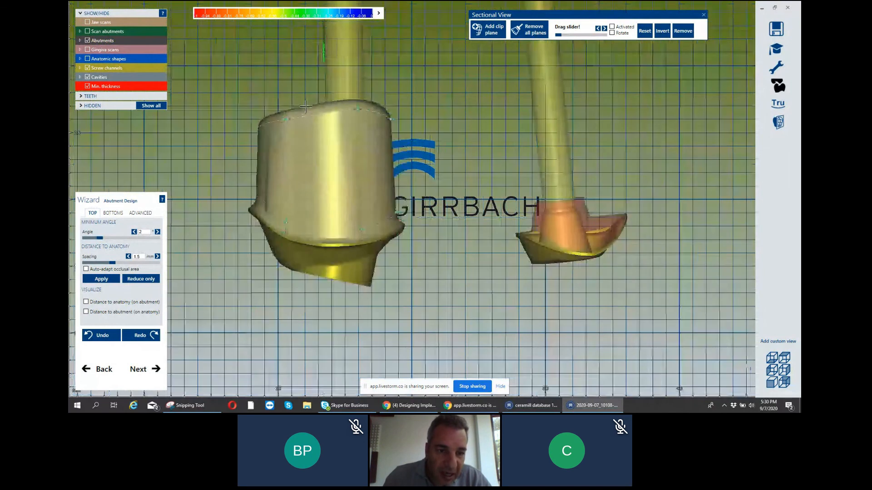
{"action": "scroll", "coordinate": [305, 106], "scroll_direction": "down", "scroll_amount": 2}
{"action": "middle_click_drag", "start_coordinate": [297, 141], "coordinate": [280, 173]}
Compare the molar abutment's wall taper by applying minimum angles of 10° and 0°.
{"action": "left_click_drag", "start_coordinate": [99, 238], "coordinate": [159, 241]}
{"action": "left_click", "coordinate": [111, 280]}
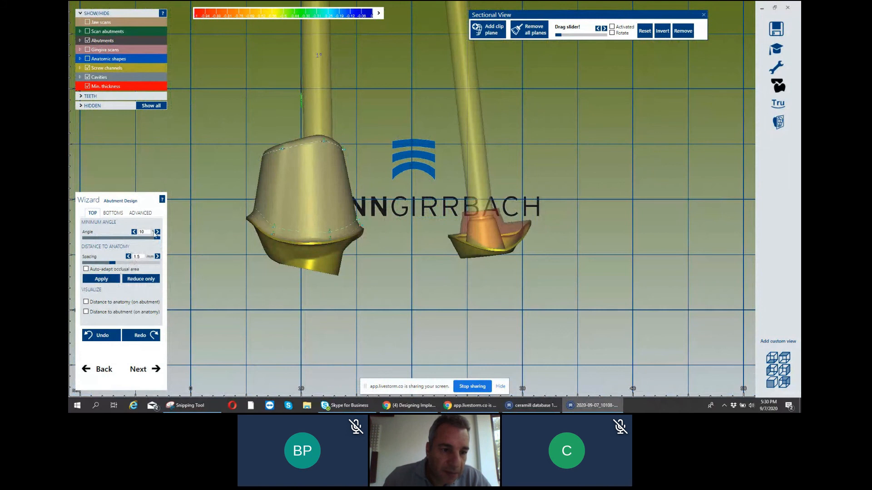
{"action": "left_click", "coordinate": [84, 238]}
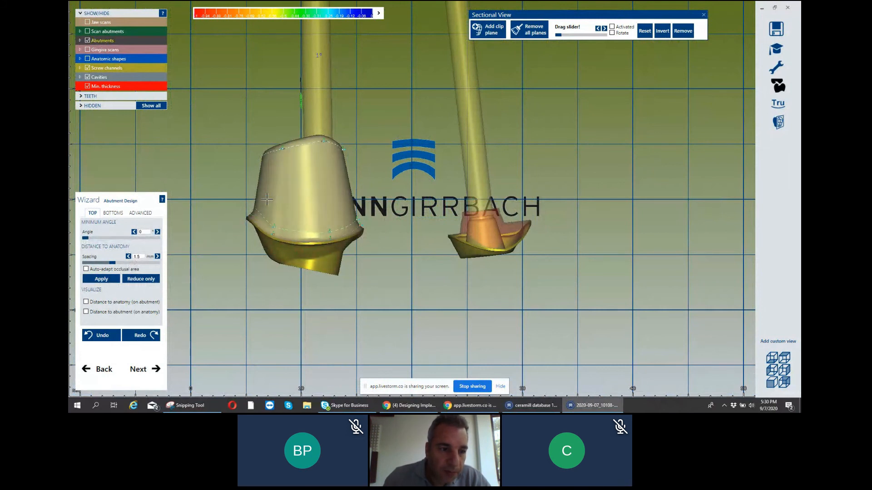
{"action": "left_click", "coordinate": [107, 280]}
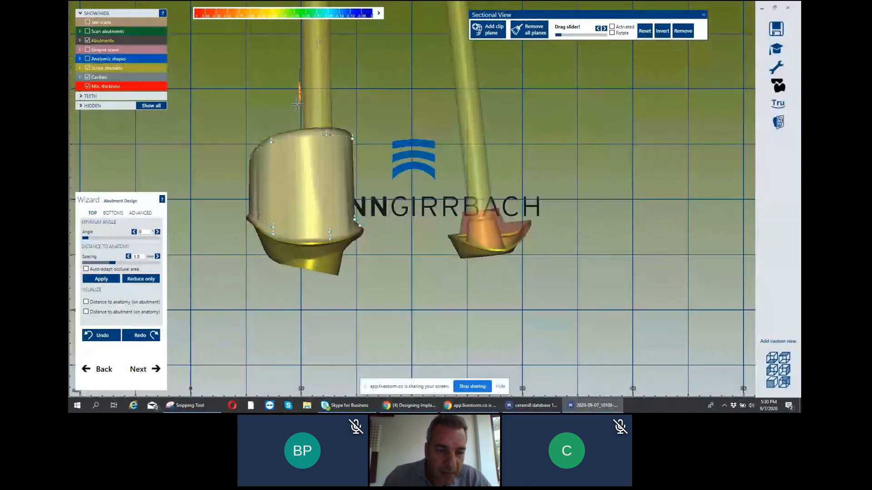
Lower the molar abutment's top strongly and raise it again to an exaggerated height to compare the straight walls.
{"action": "scroll", "coordinate": [283, 131], "scroll_direction": "down", "scroll_amount": 3}
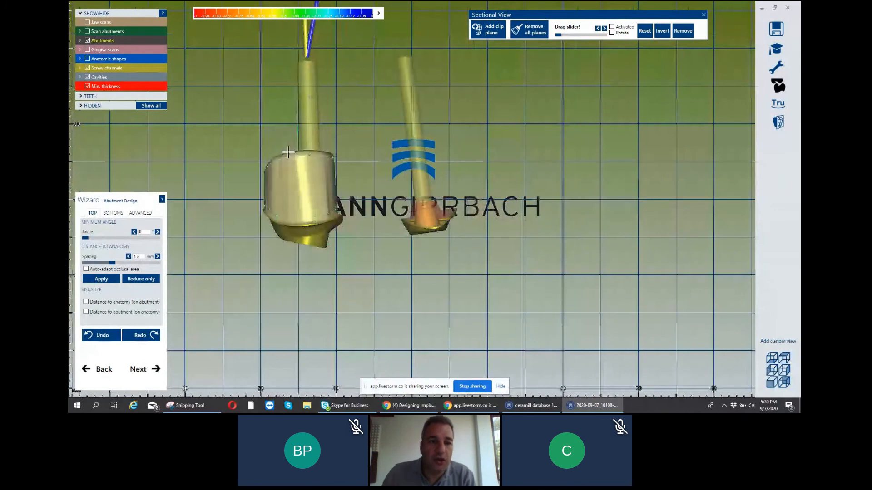
{"action": "scroll", "coordinate": [298, 119], "scroll_direction": "up", "scroll_amount": 3}
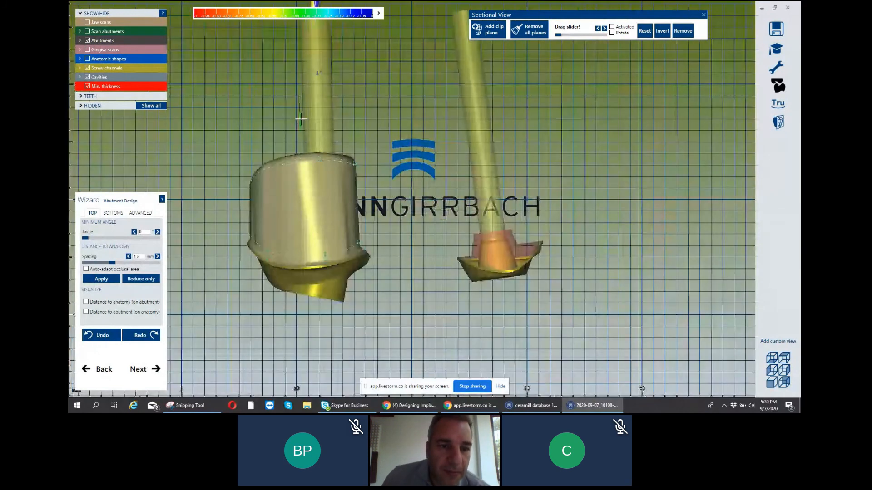
{"action": "scroll", "coordinate": [299, 121], "scroll_direction": "up", "scroll_amount": 2}
{"action": "left_click_drag", "start_coordinate": [298, 122], "coordinate": [304, 201]}
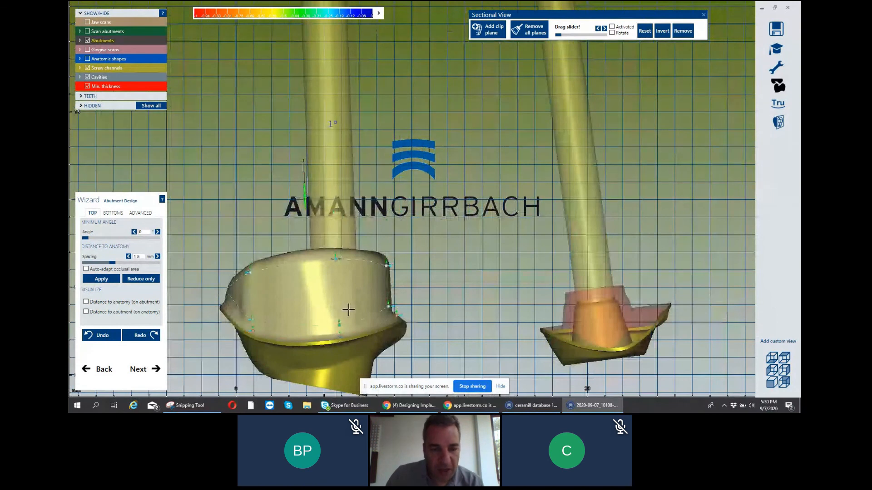
{"action": "left_click_drag", "start_coordinate": [304, 195], "coordinate": [299, 95]}
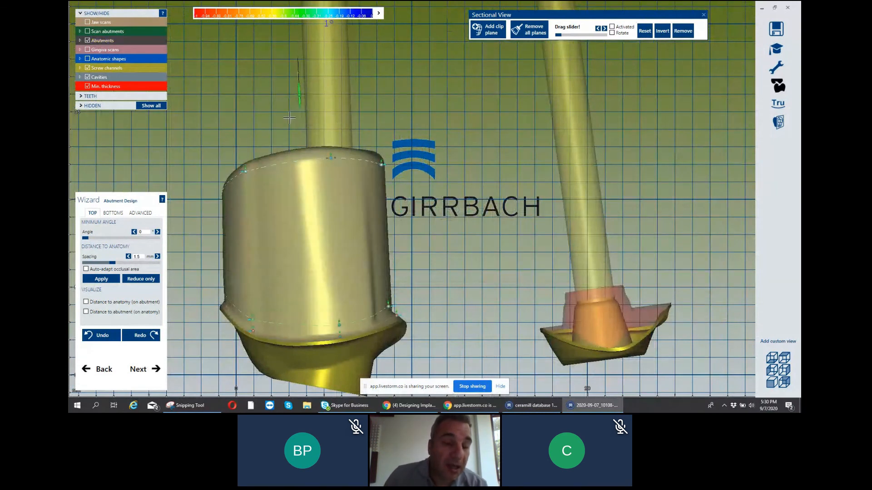
Apply a minimum angle of 5.6° to the heightened molar abutment and inspect its tapered walls.
{"action": "left_click", "coordinate": [126, 238]}
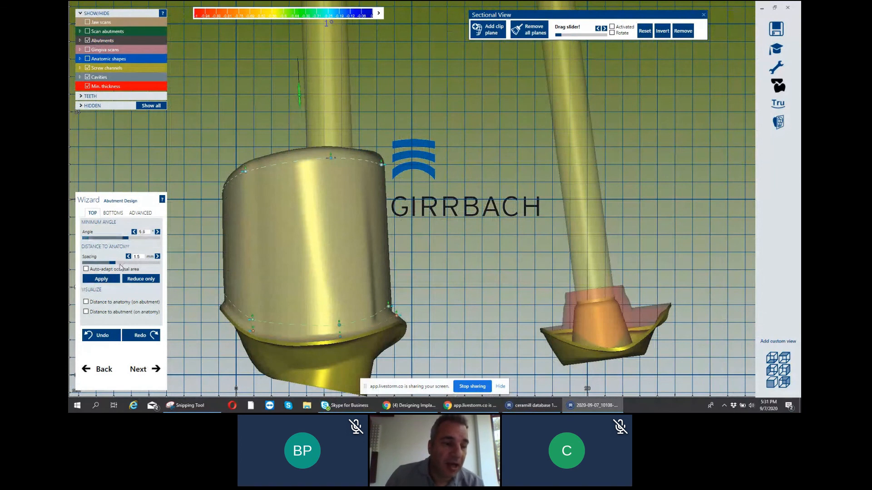
{"action": "scroll", "coordinate": [269, 224], "scroll_direction": "down", "scroll_amount": 2}
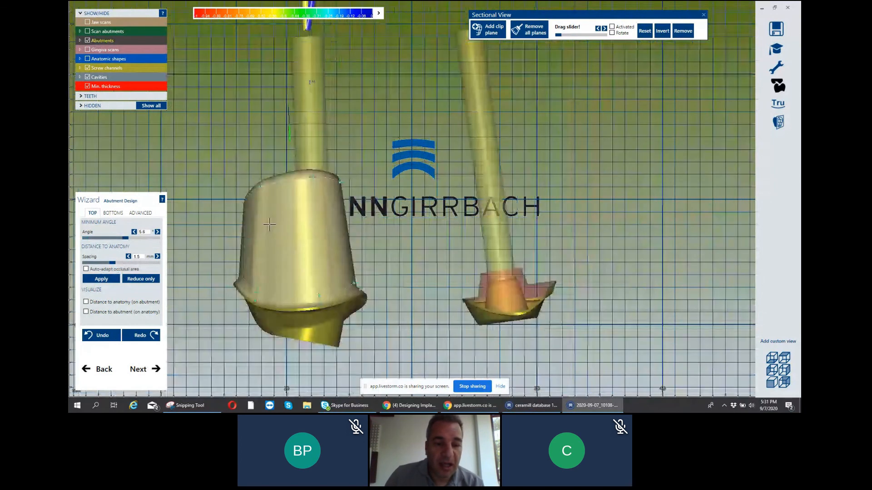
{"action": "right_click_drag", "start_coordinate": [270, 224], "coordinate": [268, 225]}
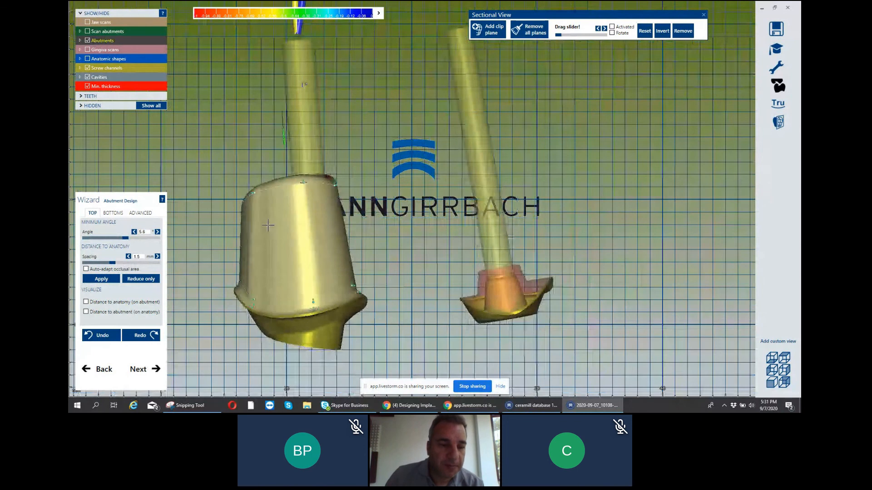
{"action": "scroll", "coordinate": [269, 225], "scroll_direction": "down", "scroll_amount": 2}
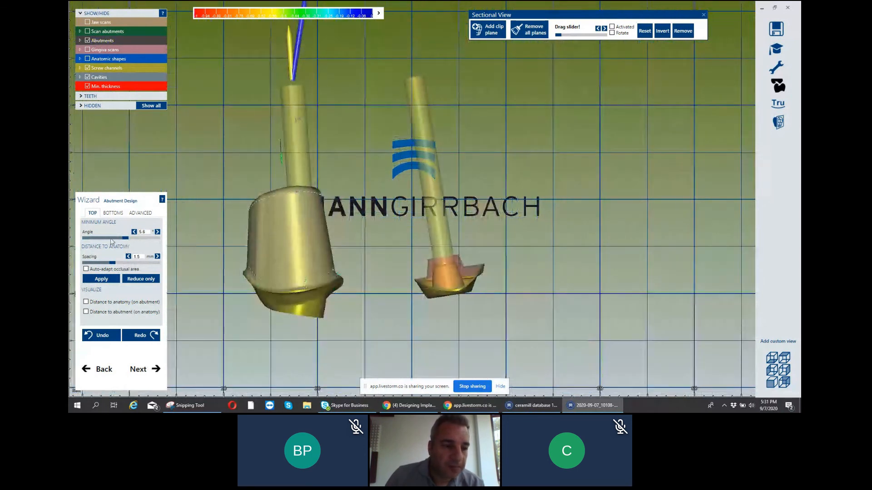
Undo the recent angle and height changes on the molar abutment.
{"action": "left_click", "coordinate": [105, 335]}
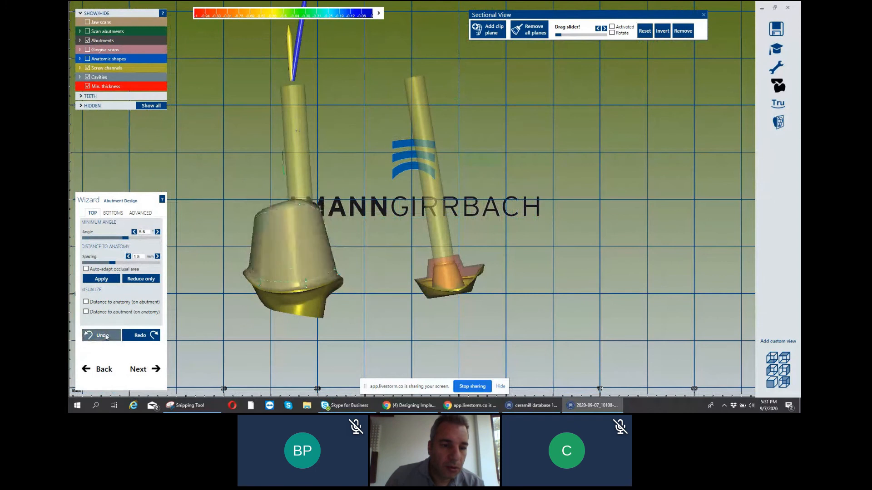
{"action": "left_click", "coordinate": [106, 335]}
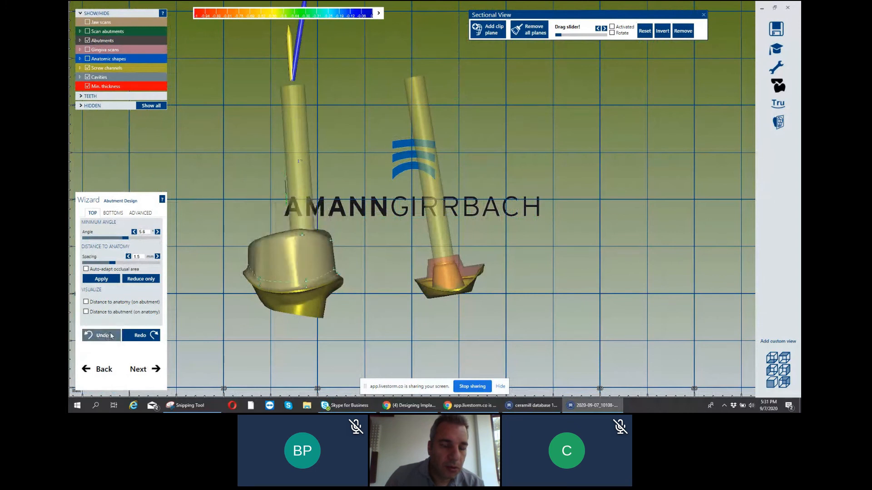
{"action": "scroll", "coordinate": [256, 303], "scroll_direction": "down", "scroll_amount": 2}
{"action": "scroll", "coordinate": [258, 296], "scroll_direction": "up", "scroll_amount": 1}
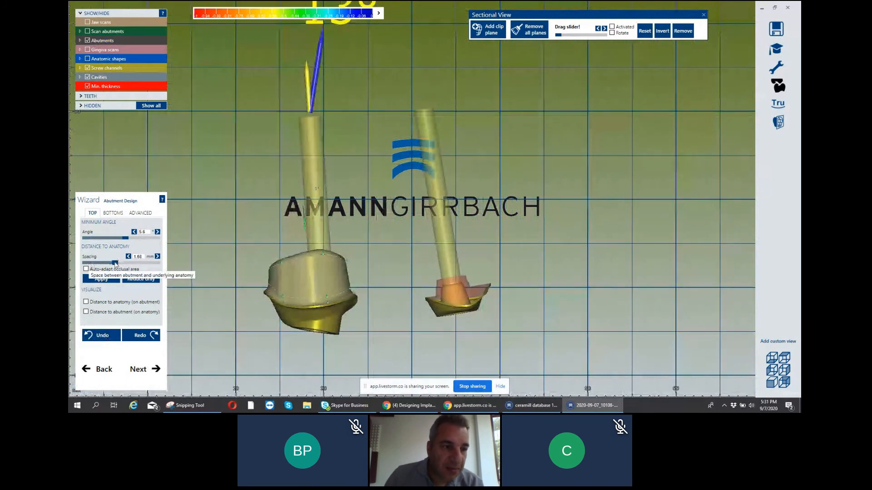
Set the distance to anatomy to 1.66 mm and show the anatomic shapes around the abutments.
{"action": "left_click_drag", "start_coordinate": [113, 262], "coordinate": [116, 263]}
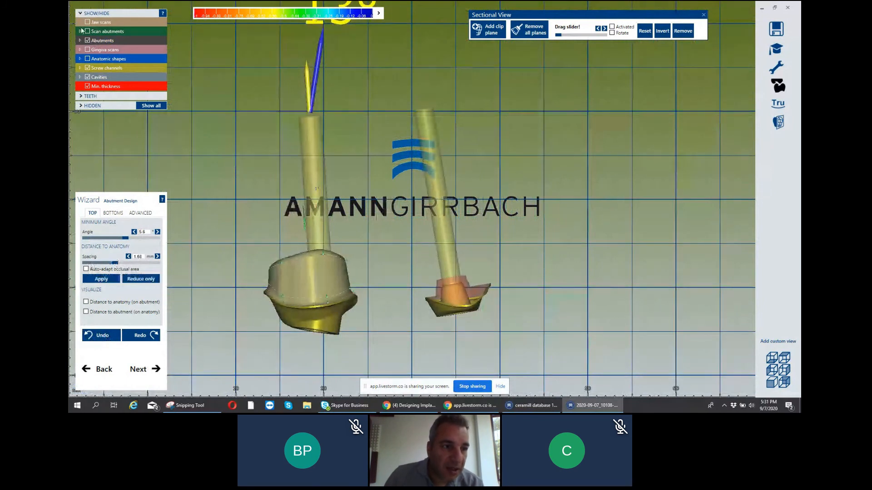
{"action": "left_click", "coordinate": [88, 59]}
{"action": "scroll", "coordinate": [223, 171], "scroll_direction": "up", "scroll_amount": 1}
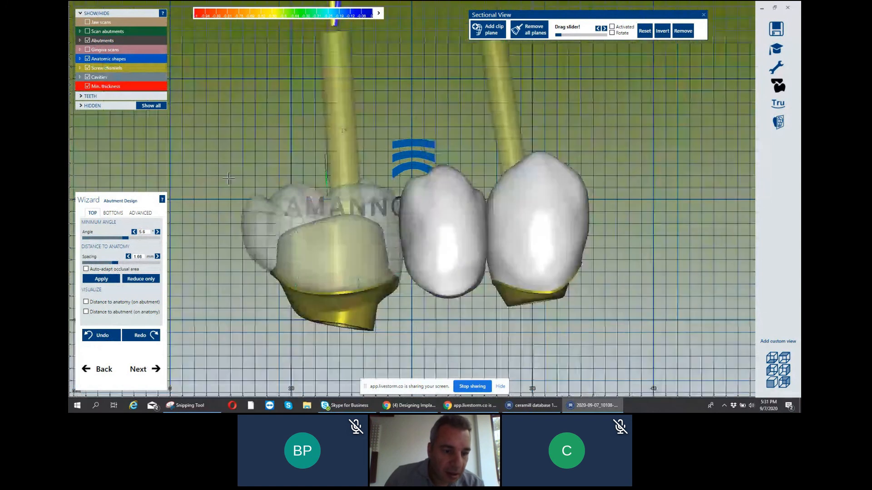
{"action": "scroll", "coordinate": [228, 179], "scroll_direction": "up", "scroll_amount": 1}
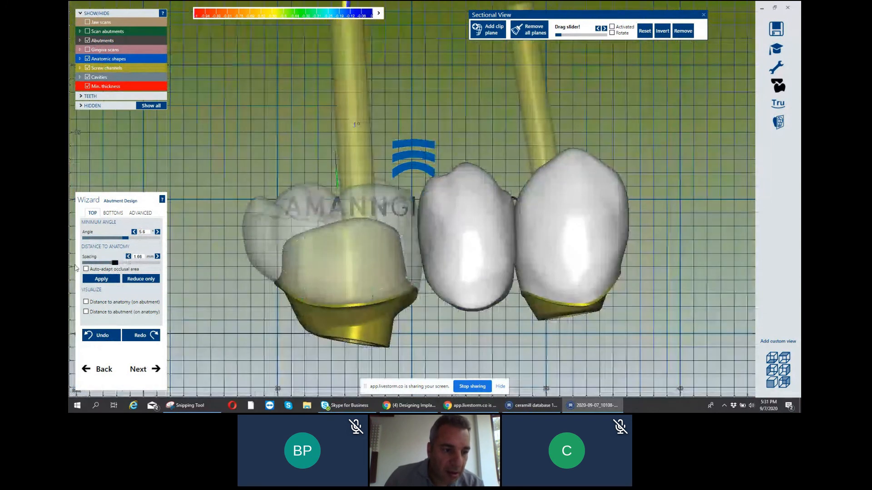
Compare distances to anatomy of 0 mm and 4 mm by applying each to the molar abutment.
{"action": "left_click_drag", "start_coordinate": [116, 263], "coordinate": [82, 262]}
{"action": "left_click", "coordinate": [101, 279]}
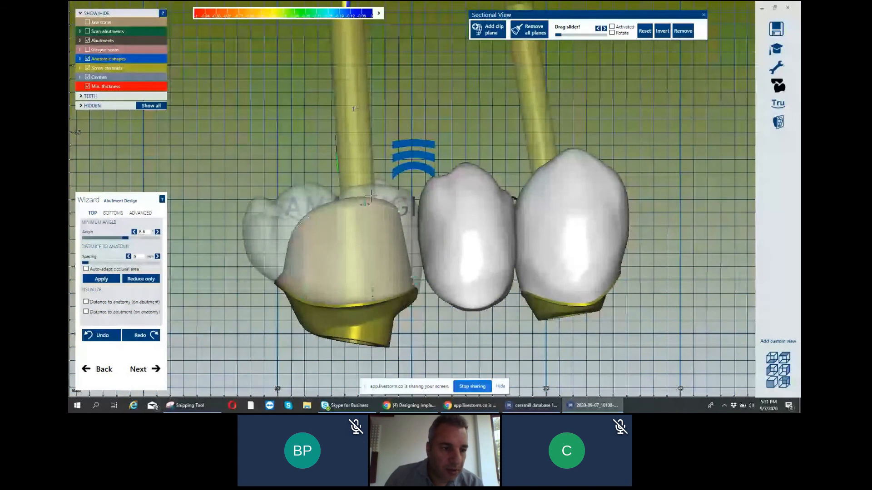
{"action": "left_click", "coordinate": [157, 263]}
{"action": "left_click", "coordinate": [101, 279]}
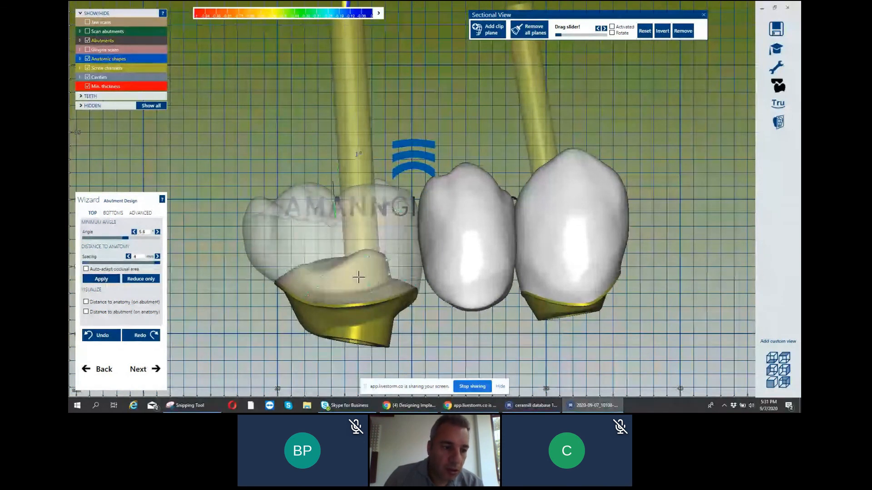
Apply a distance to anatomy of 1.5 mm to the molar abutment and inspect its top inside the anatomic shape.
{"action": "left_click", "coordinate": [103, 263]}
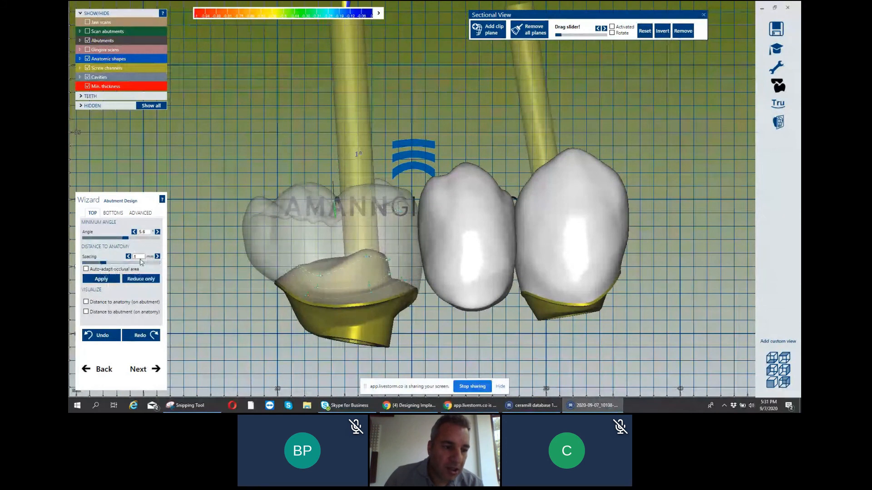
{"action": "type", "text": ".5"}
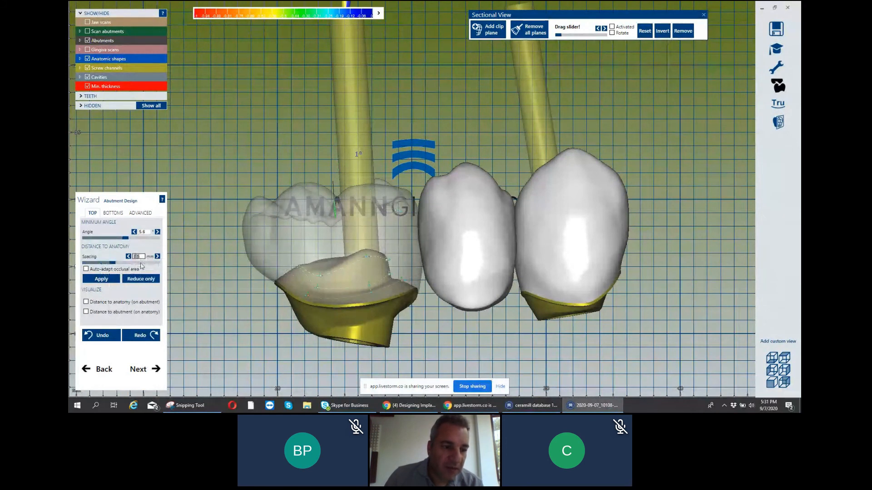
{"action": "left_click", "coordinate": [113, 280]}
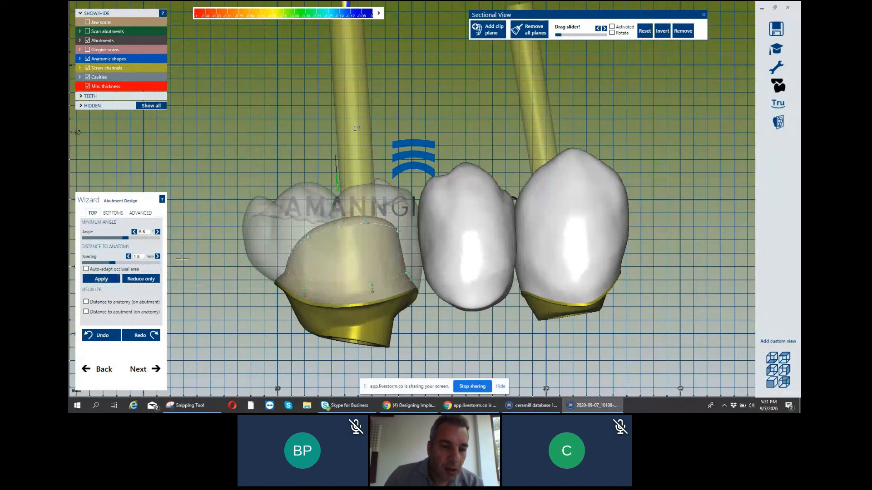
{"action": "scroll", "coordinate": [250, 152], "scroll_direction": "up", "scroll_amount": 3}
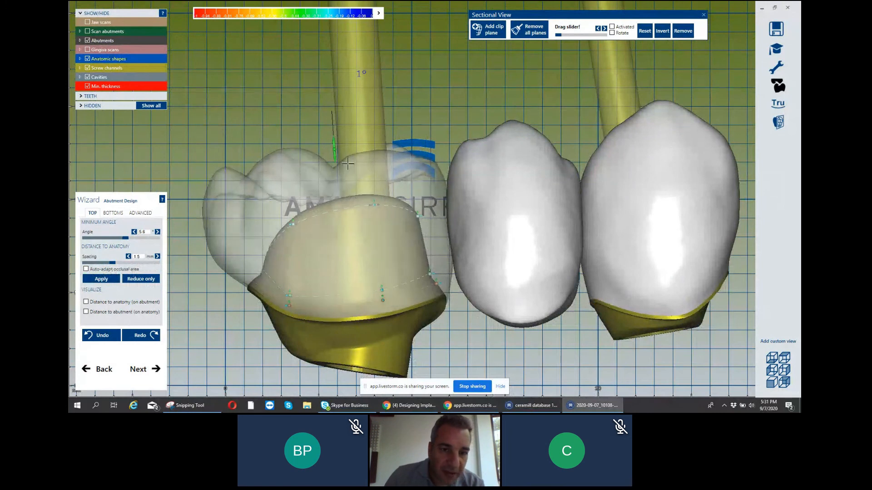
{"action": "scroll", "coordinate": [329, 134], "scroll_direction": "up", "scroll_amount": 2}
{"action": "scroll", "coordinate": [329, 134], "scroll_direction": "up", "scroll_amount": 3}
{"action": "scroll", "coordinate": [336, 181], "scroll_direction": "down", "scroll_amount": 4}
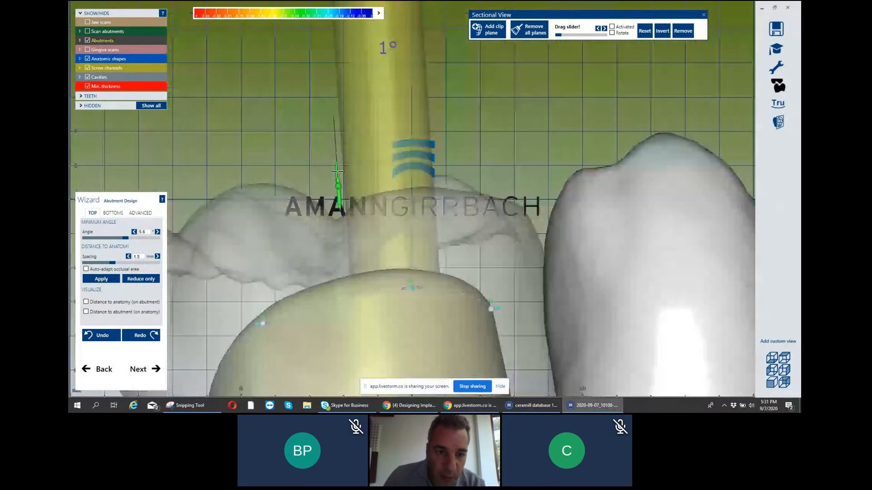
{"action": "left_click_drag", "start_coordinate": [336, 182], "coordinate": [259, 195]}
{"action": "scroll", "coordinate": [250, 194], "scroll_direction": "down", "scroll_amount": 2}
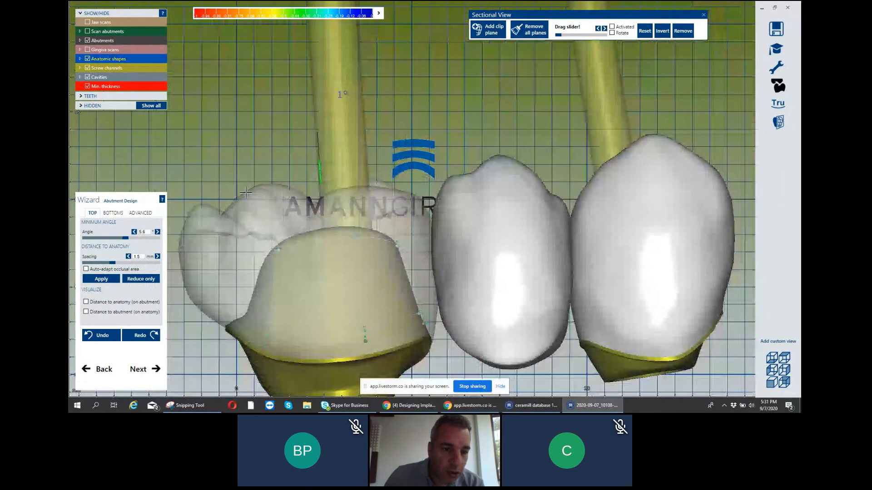
{"action": "scroll", "coordinate": [245, 192], "scroll_direction": "down", "scroll_amount": 2}
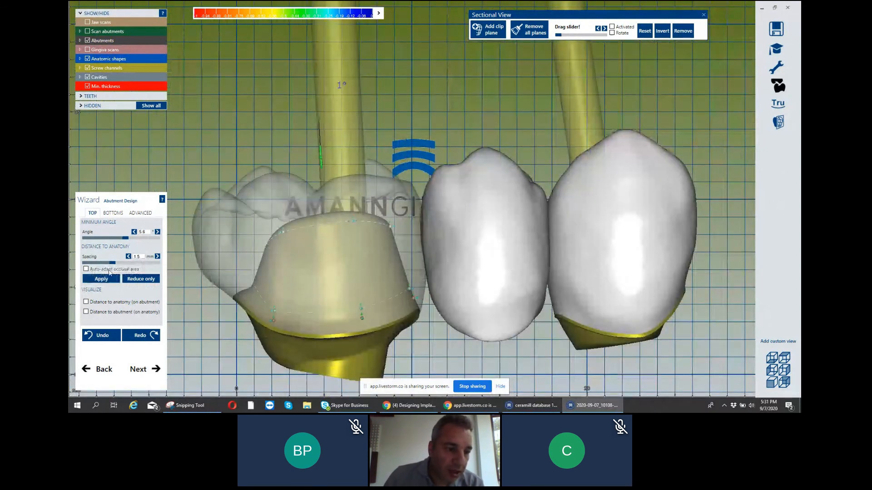
Try auto-adapting the molar abutment's occlusal area and inspect its shape with the anatomic shapes hidden.
{"action": "left_click", "coordinate": [86, 270]}
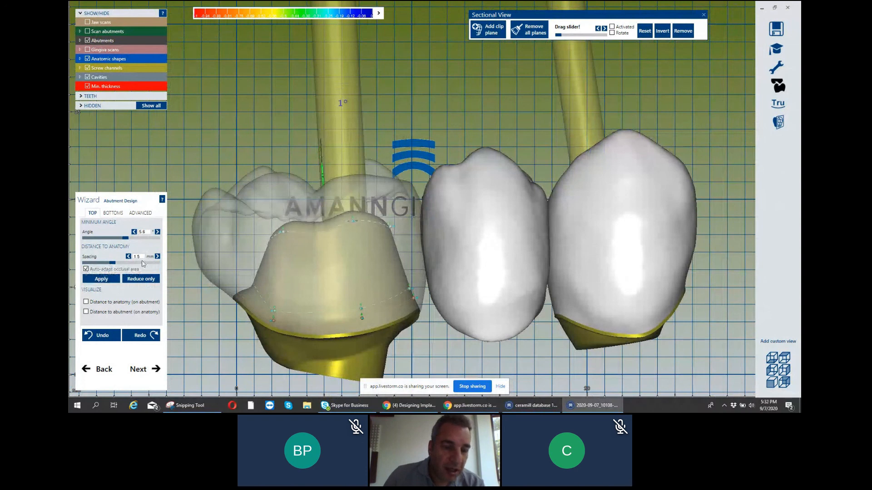
{"action": "scroll", "coordinate": [310, 207], "scroll_direction": "down", "scroll_amount": 3}
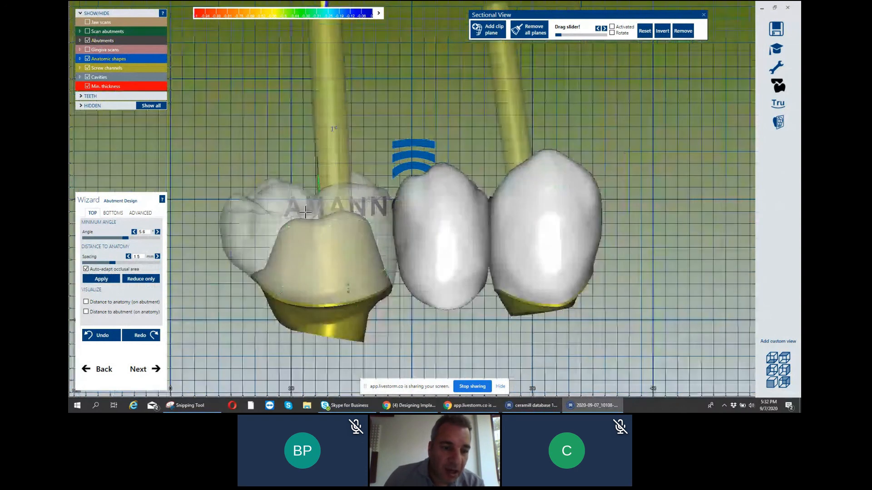
{"action": "right_click_drag", "start_coordinate": [309, 207], "coordinate": [303, 191]}
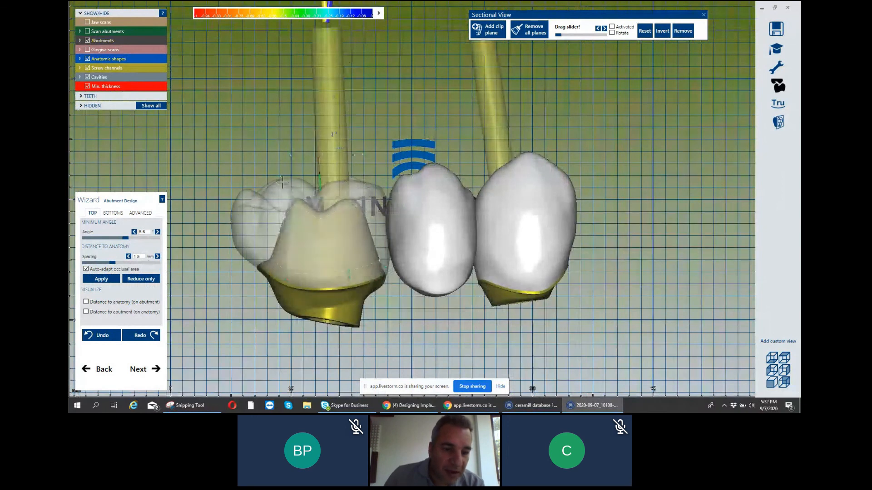
{"action": "mouse_move", "coordinate": [293, 199]}
{"action": "right_mouse_down"}
{"action": "mouse_move", "coordinate": [293, 176]}
{"action": "mouse_move", "coordinate": [300, 223]}
{"action": "mouse_move", "coordinate": [295, 188]}
{"action": "right_mouse_up"}
{"action": "left_click", "coordinate": [88, 58]}
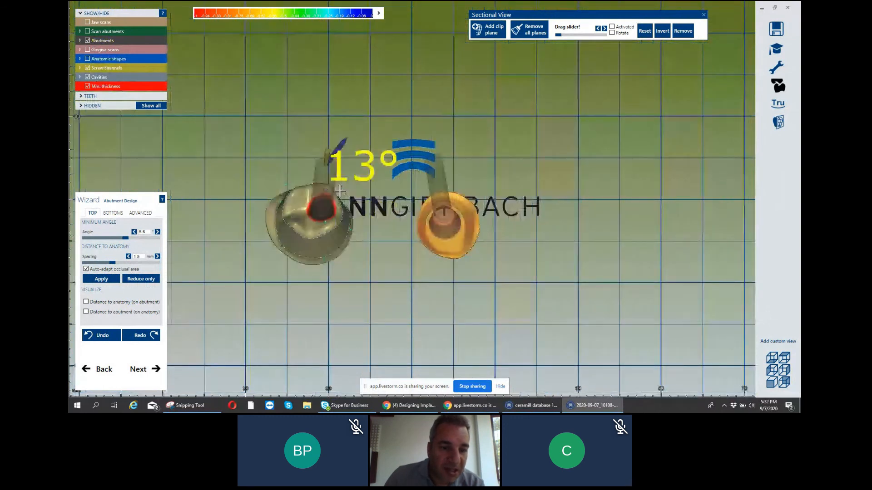
{"action": "scroll", "coordinate": [320, 208], "scroll_direction": "up", "scroll_amount": 4}
{"action": "right_click_drag", "start_coordinate": [320, 208], "coordinate": [303, 162]}
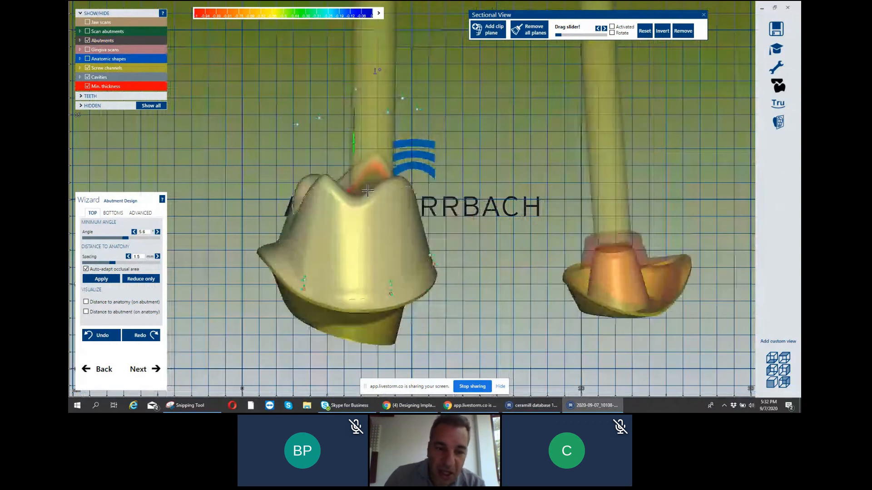
Turn off auto-adaptation of the occlusal area and lower the molar abutment's top.
{"action": "left_click", "coordinate": [101, 270]}
{"action": "left_click", "coordinate": [101, 279]}
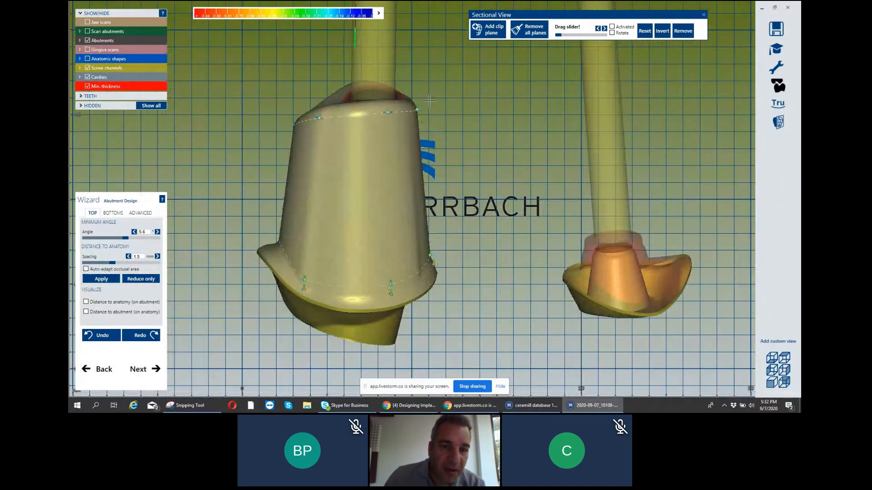
{"action": "right_click_drag", "start_coordinate": [429, 101], "coordinate": [343, 134]}
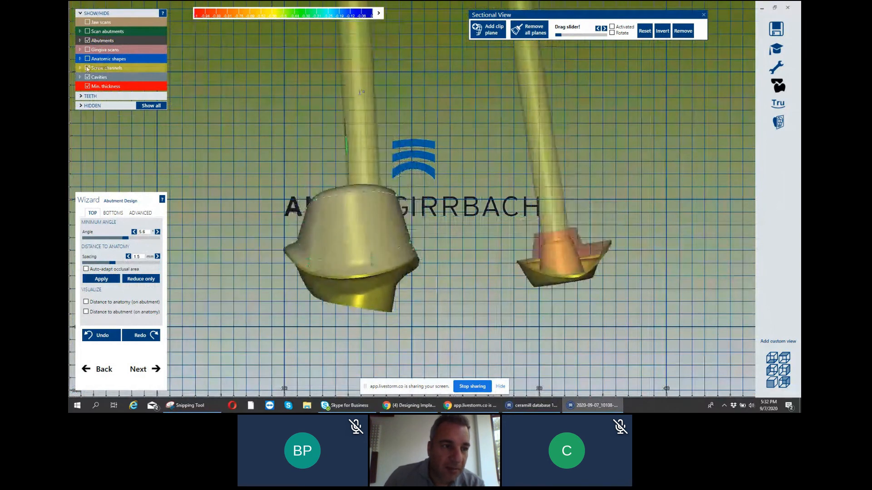
Examine the molar abutment within the anatomic shapes from several sides, including its walls and shoulder.
{"action": "left_click", "coordinate": [88, 59]}
{"action": "scroll", "coordinate": [344, 147], "scroll_direction": "up", "scroll_amount": 3}
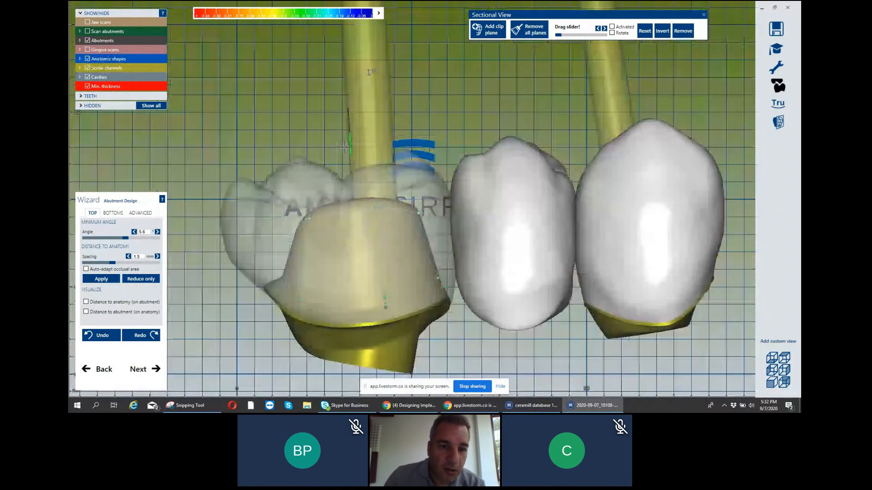
{"action": "scroll", "coordinate": [353, 161], "scroll_direction": "down", "scroll_amount": 1}
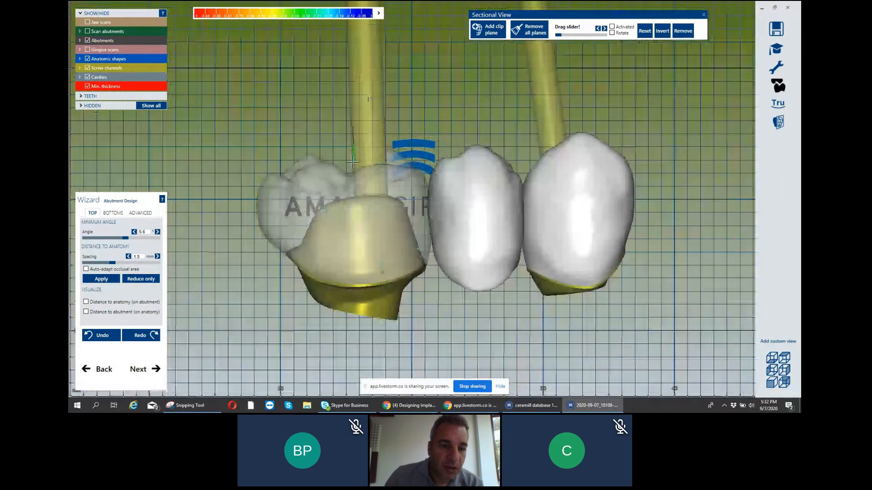
{"action": "mouse_move", "coordinate": [353, 162]}
{"action": "right_mouse_down"}
{"action": "mouse_move", "coordinate": [409, 191]}
{"action": "mouse_move", "coordinate": [353, 163]}
{"action": "right_mouse_up"}
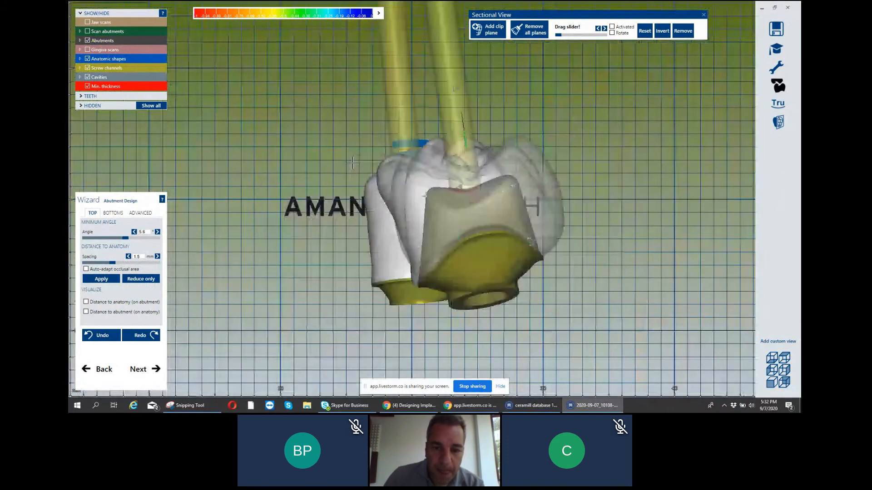
{"action": "scroll", "coordinate": [459, 205], "scroll_direction": "up", "scroll_amount": 3}
{"action": "left_click_drag", "start_coordinate": [459, 205], "coordinate": [450, 158]}
{"action": "scroll", "coordinate": [450, 159], "scroll_direction": "down", "scroll_amount": 2}
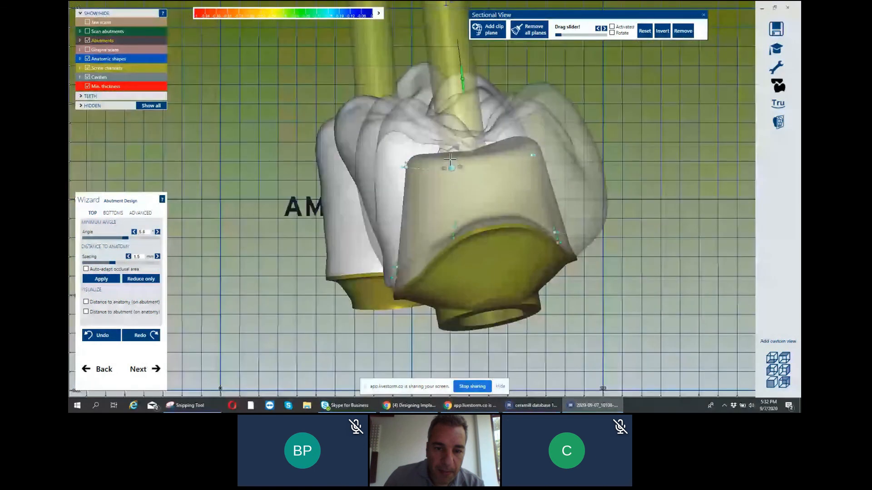
{"action": "right_click_drag", "start_coordinate": [450, 159], "coordinate": [144, 151]}
{"action": "scroll", "coordinate": [144, 151], "scroll_direction": "up", "scroll_amount": 2}
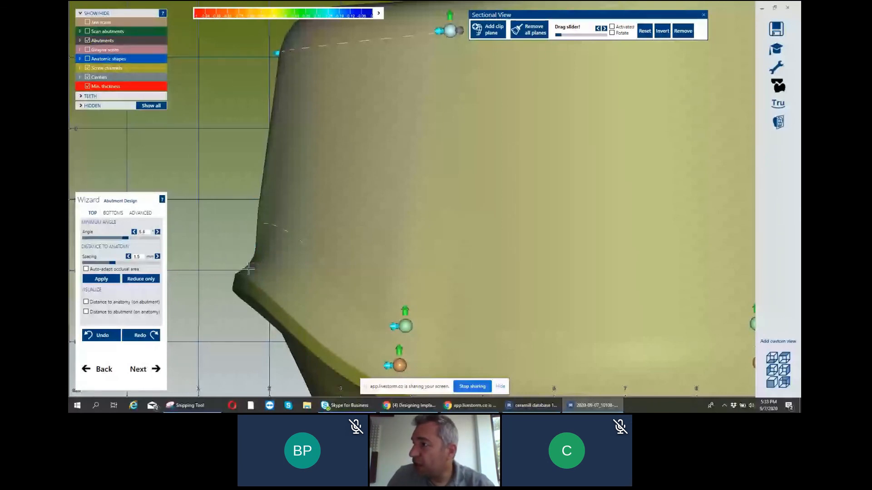
Switch to the Ceramill database project and review tooth 43's coping, material and implant options.
{"action": "key", "text": "super+e"}
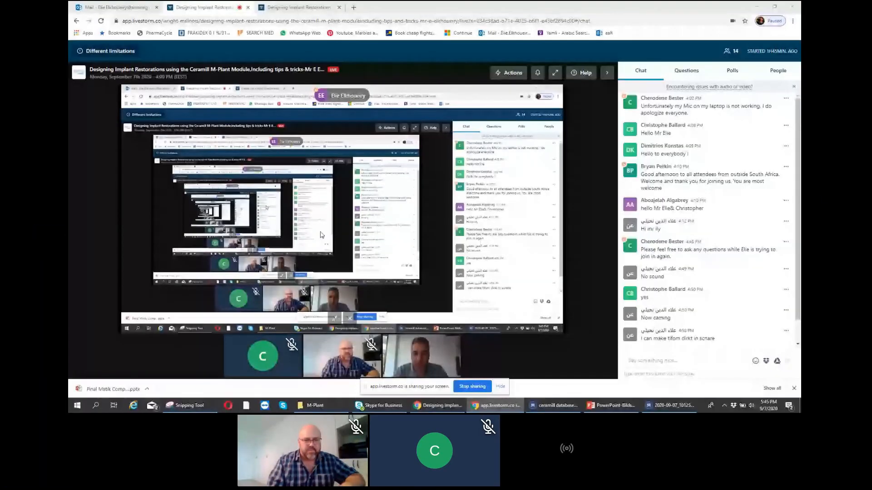
{"action": "left_click", "coordinate": [563, 406]}
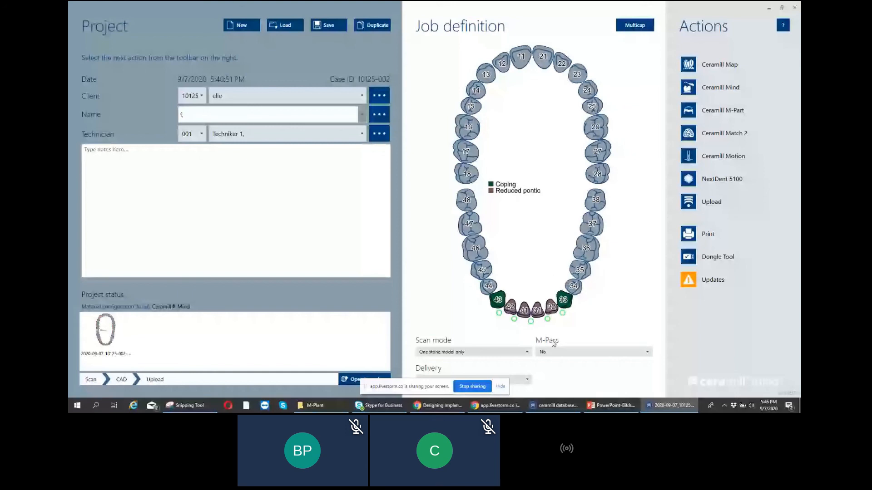
{"action": "mouse_move", "coordinate": [497, 305]}
{"action": "left_click", "coordinate": [495, 304]}
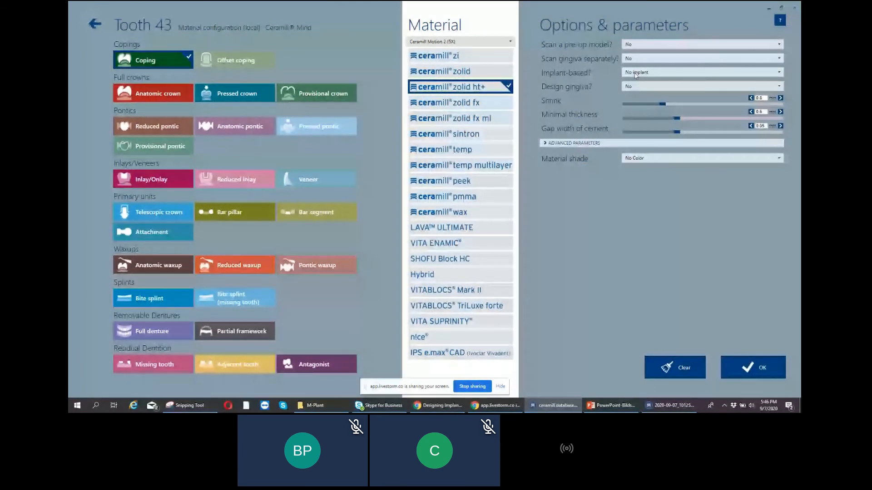
{"action": "left_click", "coordinate": [680, 410]}
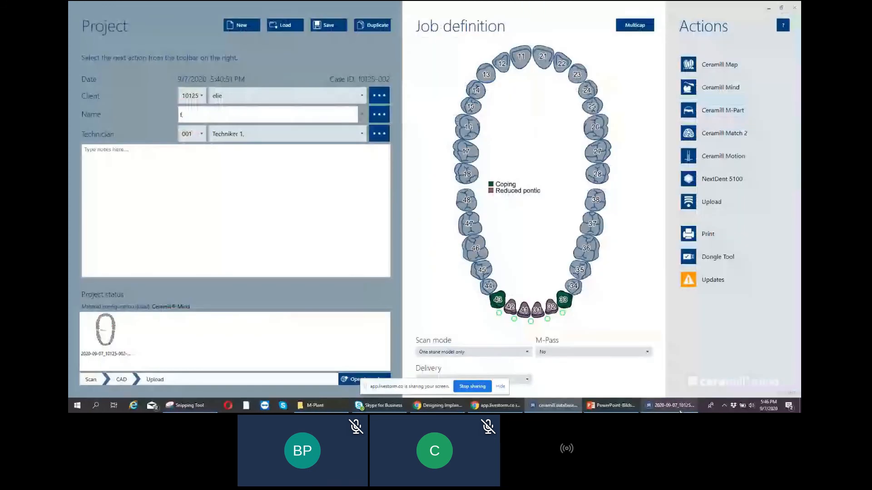
Switch to the lower jaw design in Ceramill Mind and view the preparations of teeth 33 and 43 from the occlusal side.
{"action": "left_click", "coordinate": [680, 410]}
{"action": "left_click", "coordinate": [656, 110]}
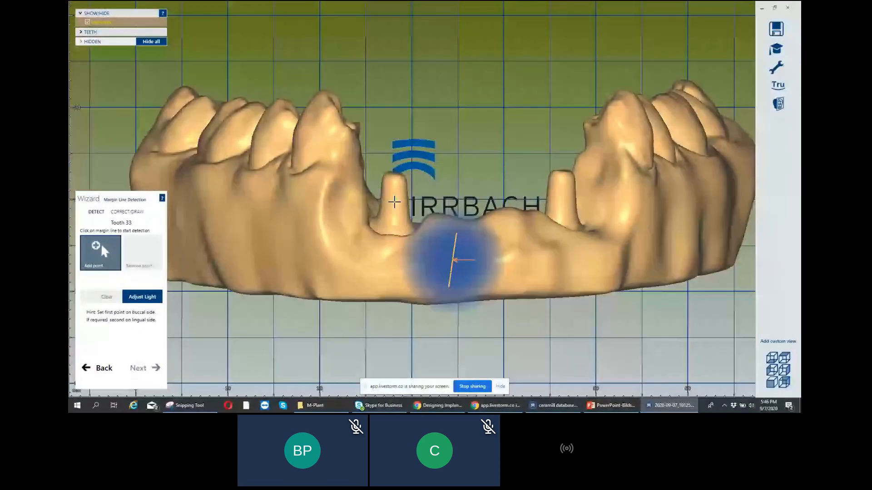
{"action": "right_click_drag", "start_coordinate": [395, 201], "coordinate": [414, 274]}
{"action": "scroll", "coordinate": [414, 275], "scroll_direction": "down", "scroll_amount": 2}
{"action": "scroll", "coordinate": [495, 221], "scroll_direction": "up", "scroll_amount": 3}
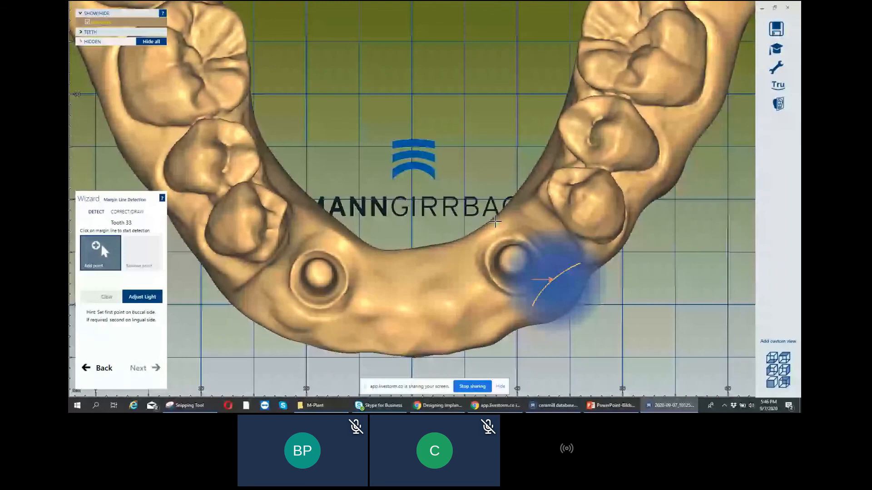
{"action": "right_click_drag", "start_coordinate": [495, 222], "coordinate": [435, 195]}
{"action": "scroll", "coordinate": [435, 195], "scroll_direction": "down", "scroll_amount": 1}
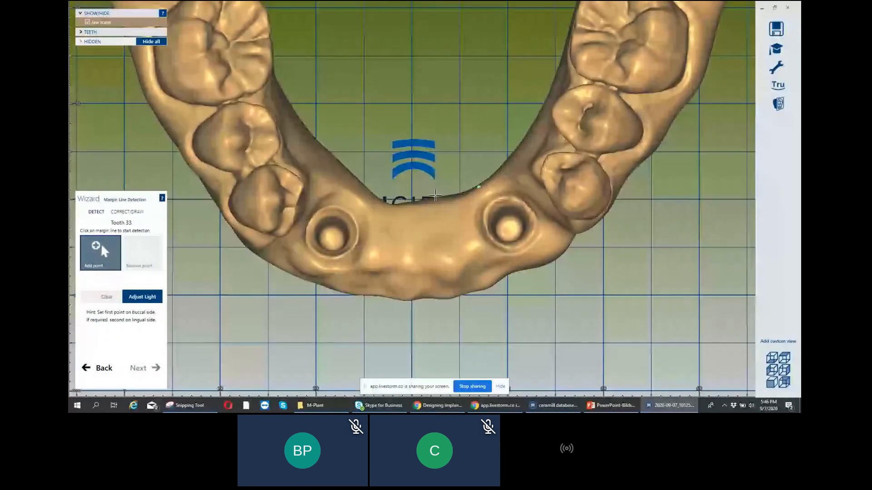
{"action": "scroll", "coordinate": [479, 192], "scroll_direction": "up", "scroll_amount": 2}
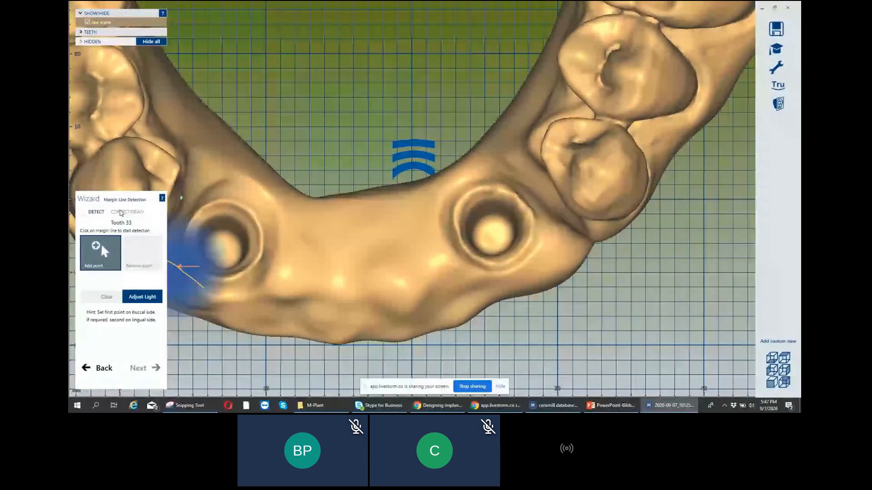
Draw a closed margin line by hand around the rim of the tooth 33 preparation.
{"action": "left_click", "coordinate": [120, 212]}
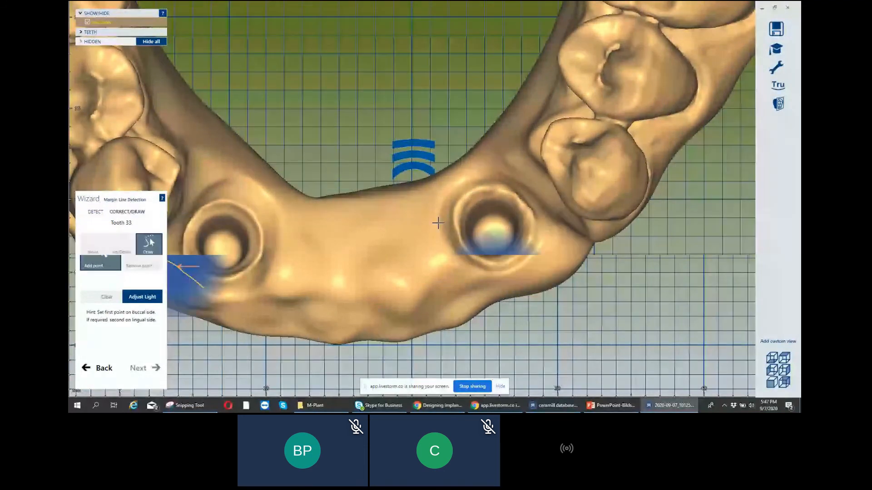
{"action": "scroll", "coordinate": [437, 222], "scroll_direction": "up", "scroll_amount": 2}
{"action": "left_click", "coordinate": [480, 182]}
{"action": "left_click", "coordinate": [499, 170]}
{"action": "left_click", "coordinate": [536, 171]}
{"action": "left_click", "coordinate": [562, 185]}
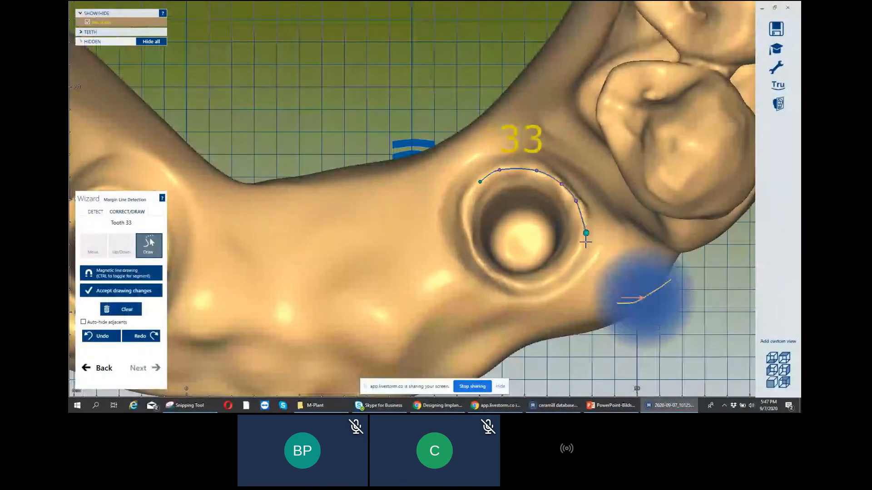
{"action": "left_click", "coordinate": [558, 278]}
{"action": "left_click", "coordinate": [532, 289]}
{"action": "left_click", "coordinate": [511, 288]}
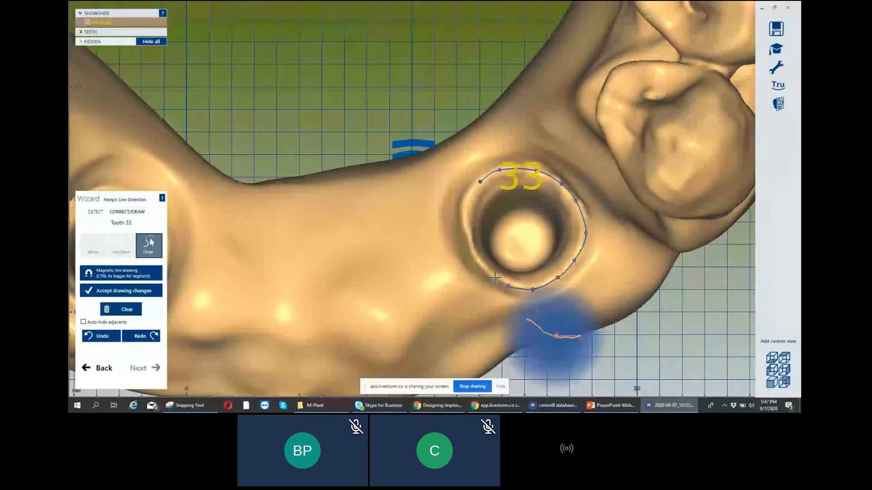
{"action": "left_click", "coordinate": [482, 268]}
{"action": "left_click", "coordinate": [470, 250]}
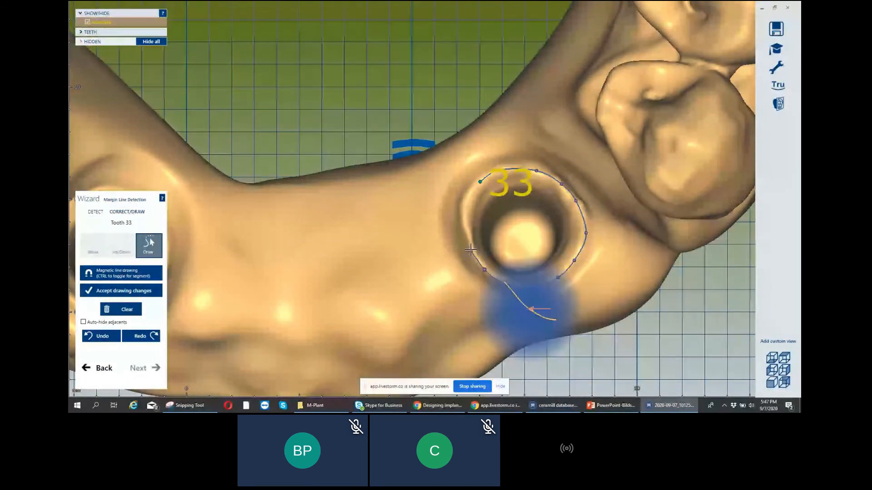
{"action": "left_click", "coordinate": [467, 194]}
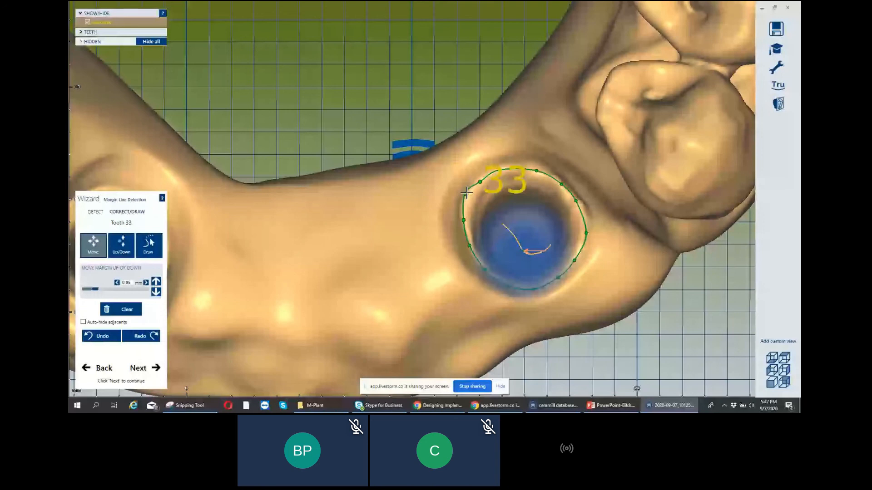
Draw a closed margin line by hand around the rim of the tooth 43 preparation and proceed to tooth placement.
{"action": "right_click_drag", "start_coordinate": [466, 193], "coordinate": [217, 193]}
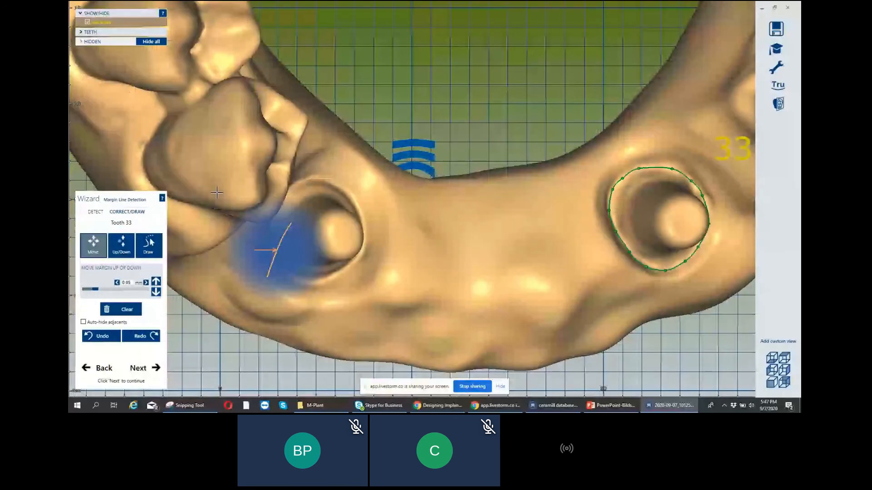
{"action": "right_click_drag", "start_coordinate": [217, 193], "coordinate": [304, 284]}
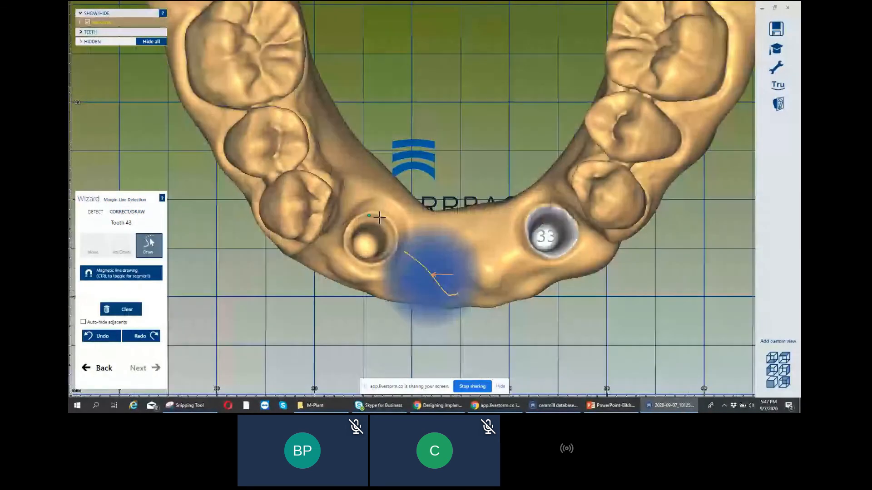
{"action": "left_click", "coordinate": [396, 237]}
{"action": "left_click", "coordinate": [374, 264]}
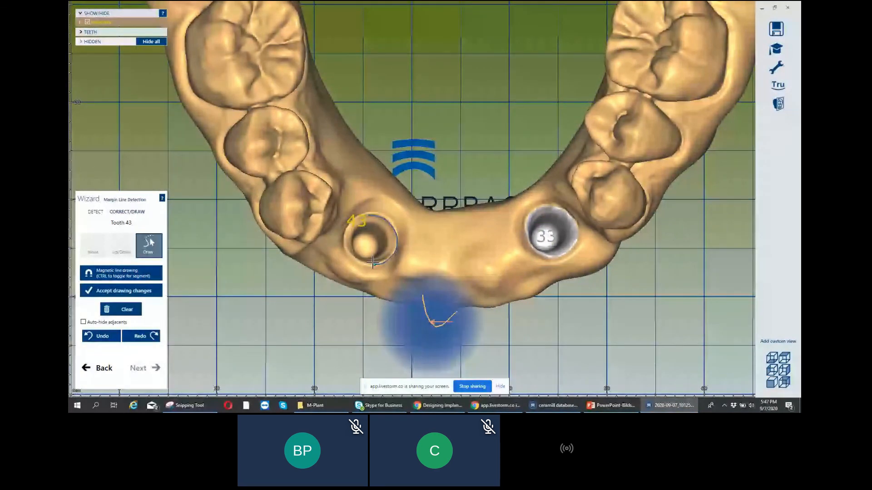
{"action": "scroll", "coordinate": [377, 265], "scroll_direction": "up", "scroll_amount": 3}
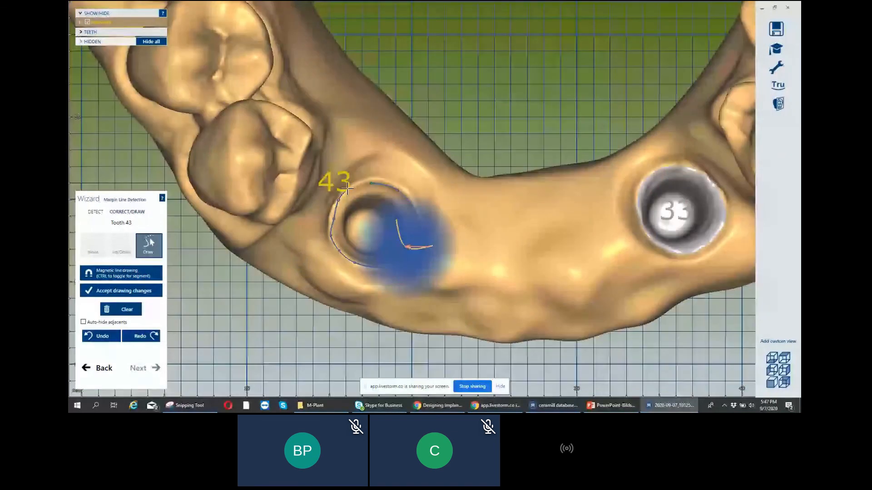
{"action": "double_click", "coordinate": [333, 217]}
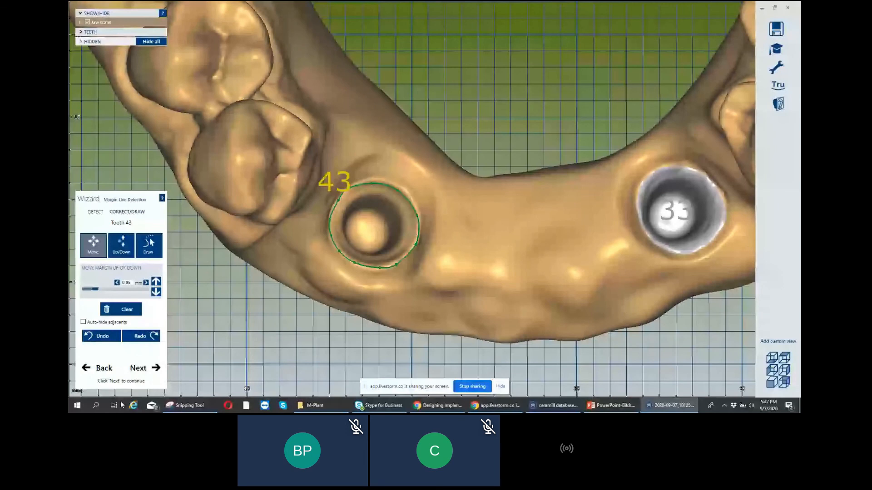
{"action": "left_click", "coordinate": [143, 369]}
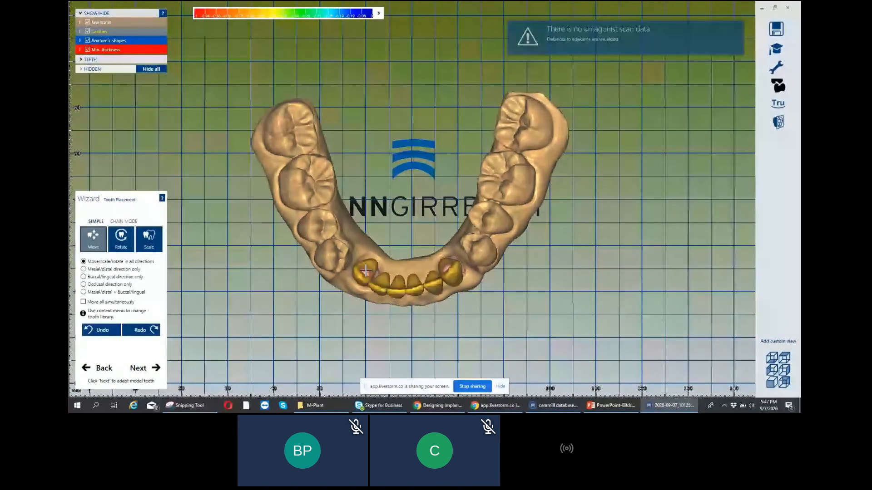
Show the lower anterior tooth setup in chain mode and examine it from the occlusal and front sides.
{"action": "left_click", "coordinate": [115, 222]}
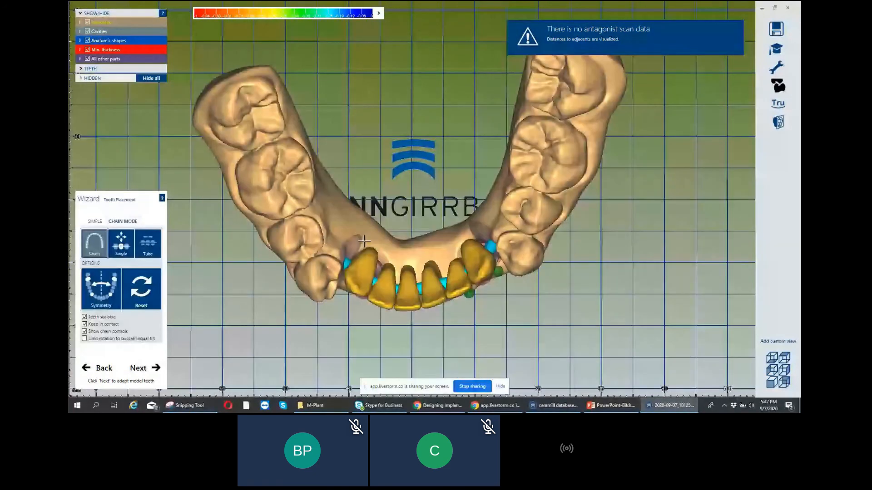
{"action": "right_click_drag", "start_coordinate": [364, 241], "coordinate": [398, 188]}
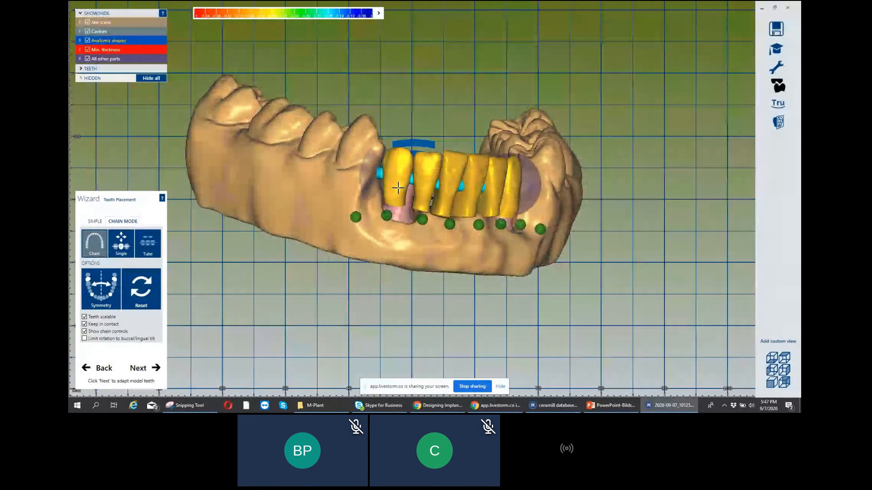
{"action": "right_click_drag", "start_coordinate": [398, 188], "coordinate": [484, 238]}
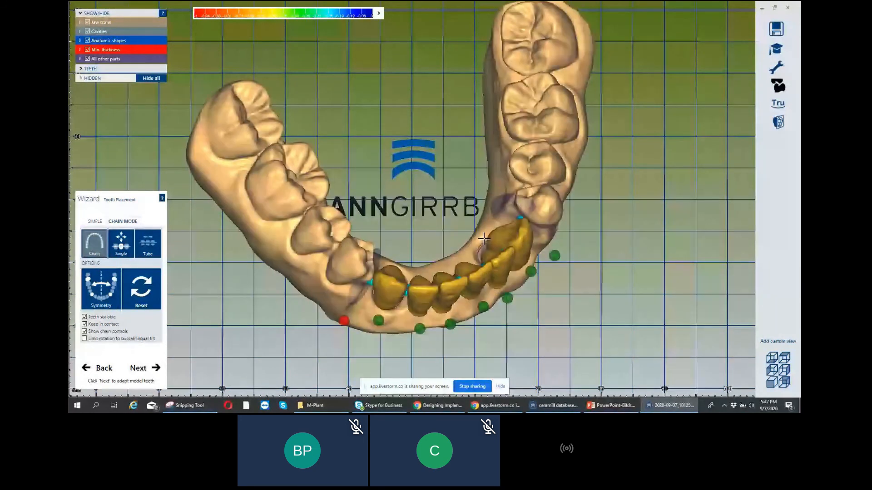
{"action": "right_click_drag", "start_coordinate": [484, 238], "coordinate": [427, 132]}
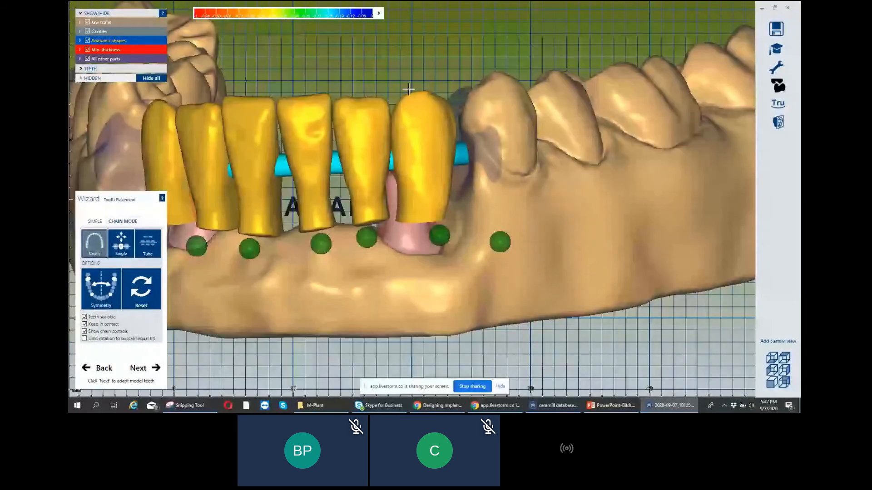
In simple placement mode, reposition canines 33 and 43, shift incisor 41 toward its neighbour, and accept the tooth placement.
{"action": "left_click", "coordinate": [95, 221]}
{"action": "right_click_drag", "start_coordinate": [404, 146], "coordinate": [421, 156]}
{"action": "left_click_drag", "start_coordinate": [422, 156], "coordinate": [435, 146]}
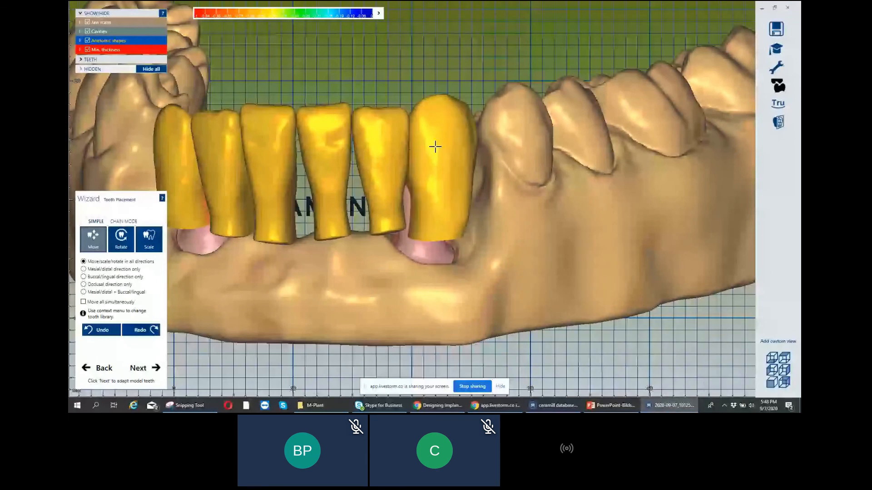
{"action": "right_click_drag", "start_coordinate": [435, 146], "coordinate": [229, 168]}
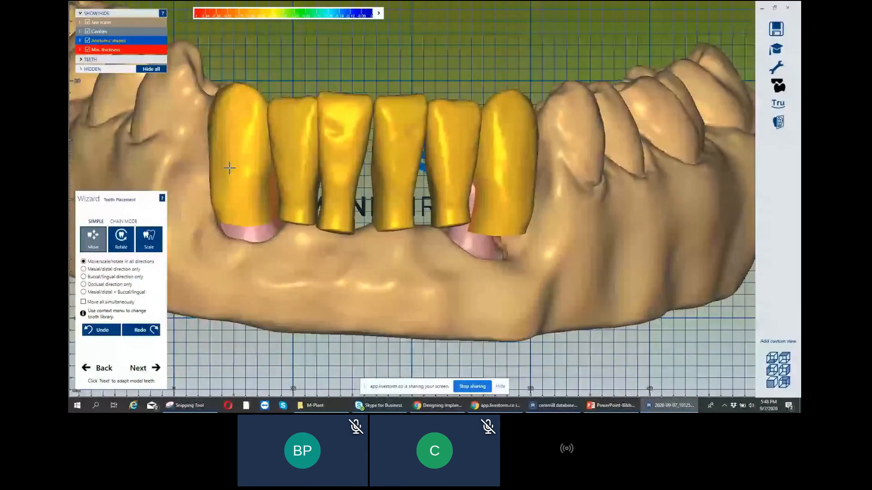
{"action": "left_click_drag", "start_coordinate": [229, 168], "coordinate": [229, 175]}
{"action": "left_click_drag", "start_coordinate": [343, 149], "coordinate": [348, 153]}
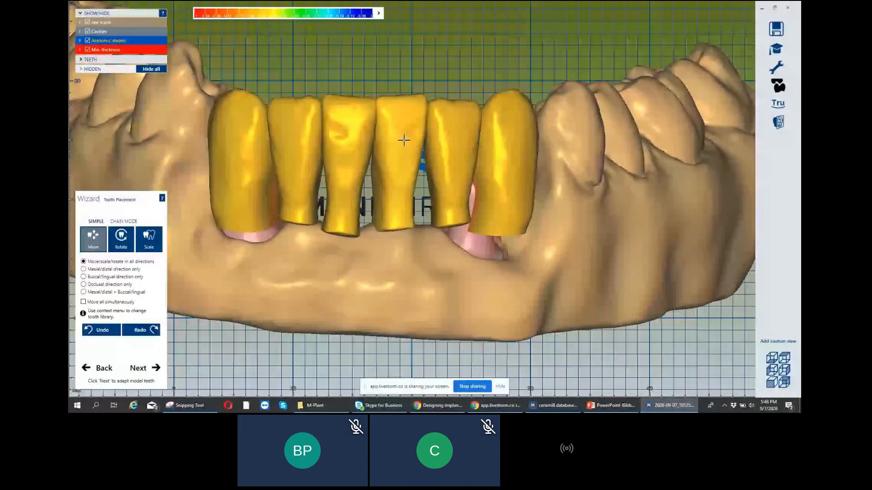
{"action": "left_click", "coordinate": [138, 368]}
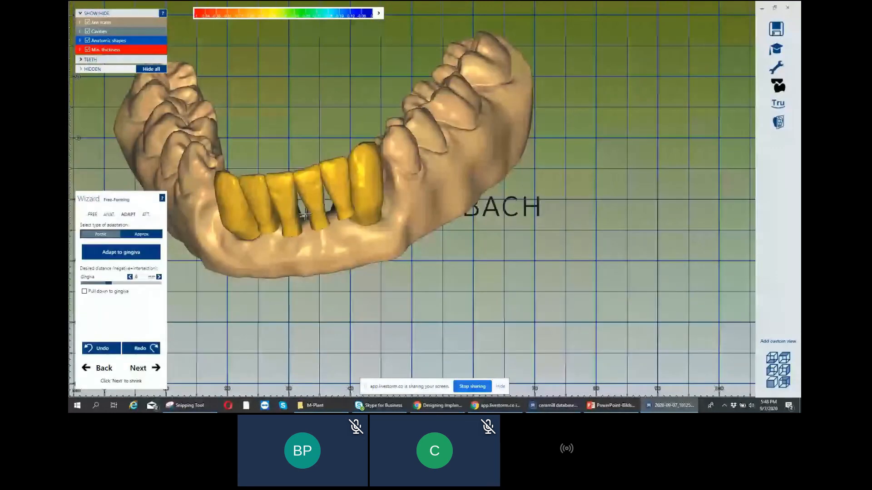
Adapt the pontics to the gingiva with the pull-down option enabled and proceed to shrinking.
{"action": "right_click_drag", "start_coordinate": [305, 215], "coordinate": [299, 177]}
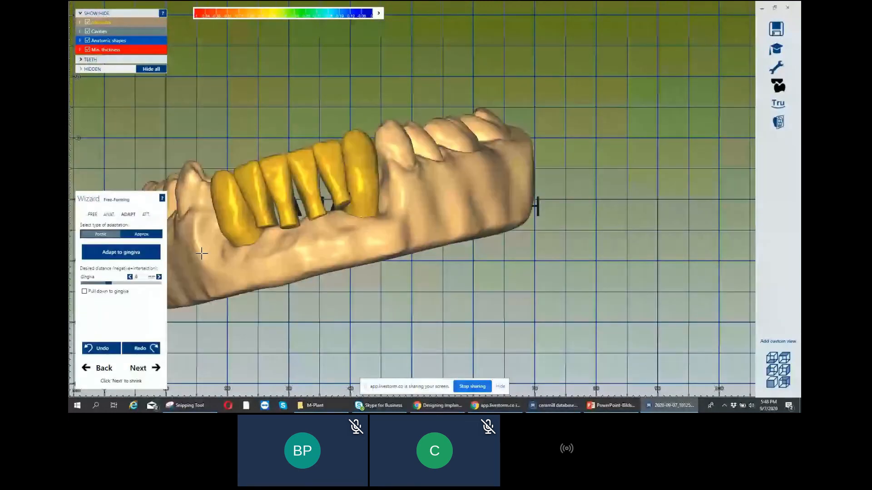
{"action": "left_click", "coordinate": [84, 291]}
{"action": "left_click", "coordinate": [121, 252]}
{"action": "left_click", "coordinate": [148, 373]}
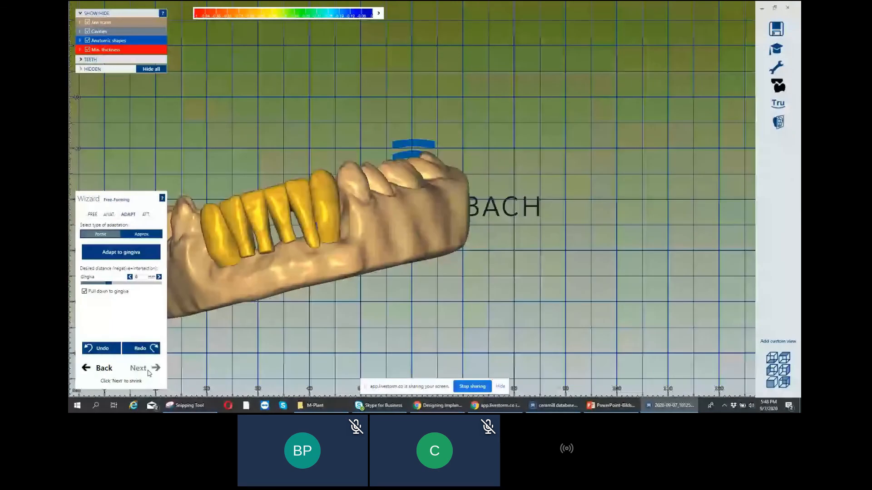
{"action": "left_click", "coordinate": [141, 371]}
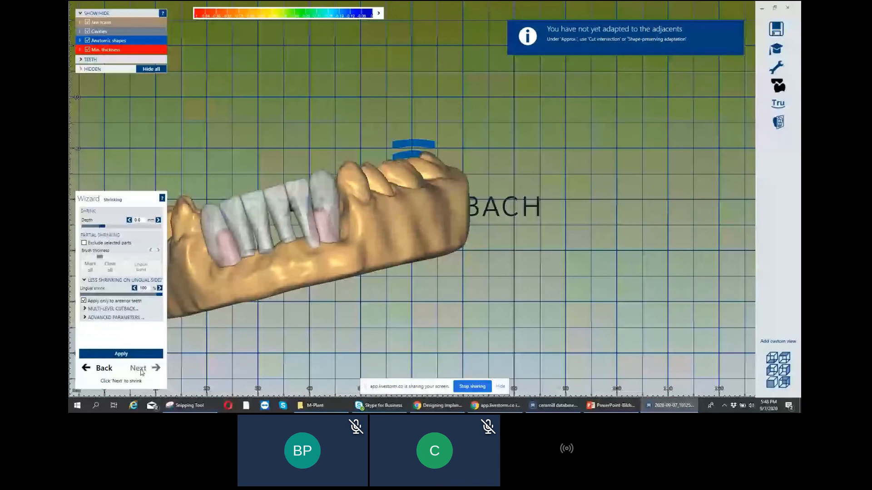
Shrink the bridge teeth, set the depth to 0.19 mm, mark all teeth as excluded parts and proceed to free-forming.
{"action": "left_click", "coordinate": [140, 370]}
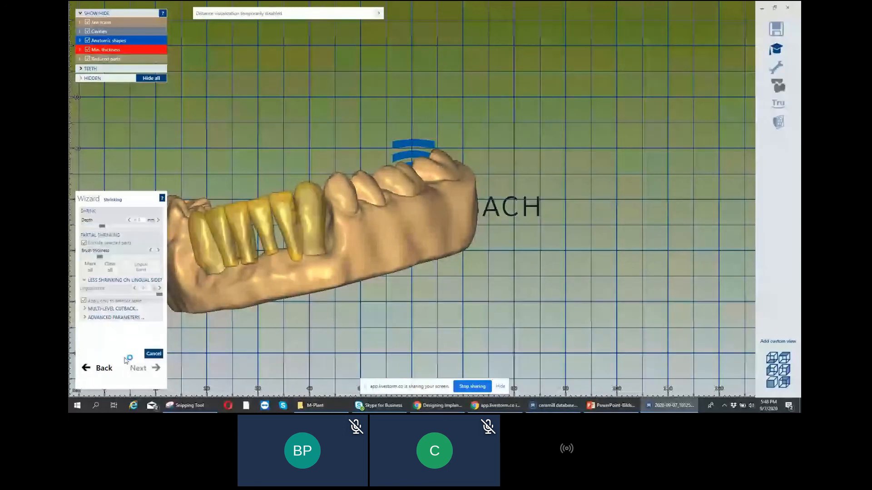
{"action": "left_click", "coordinate": [89, 227]}
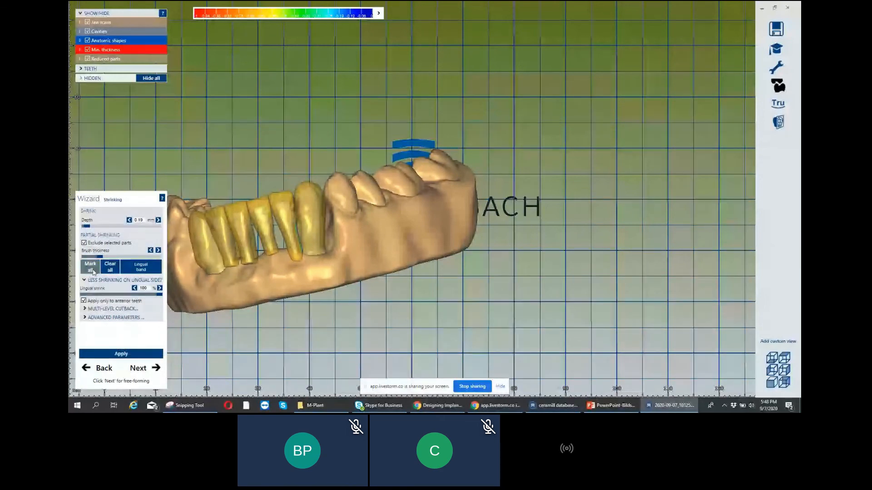
{"action": "left_click", "coordinate": [92, 270]}
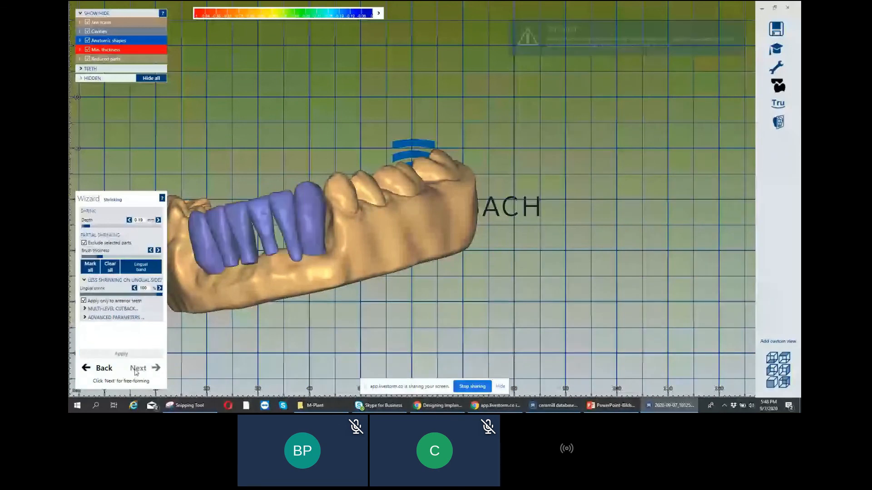
{"action": "left_click", "coordinate": [138, 368]}
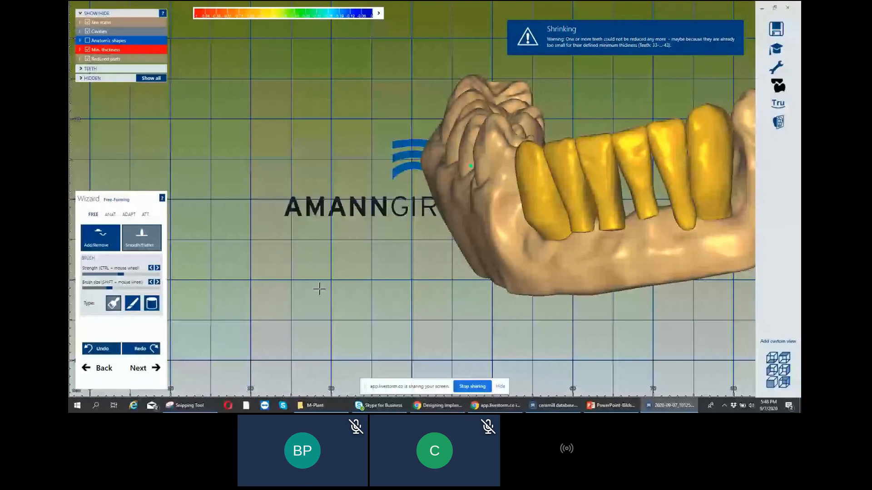
Examine the reduced teeth along the gingiva and review the anatomic and adaptation free-forming options.
{"action": "right_click_drag", "start_coordinate": [319, 290], "coordinate": [416, 297]}
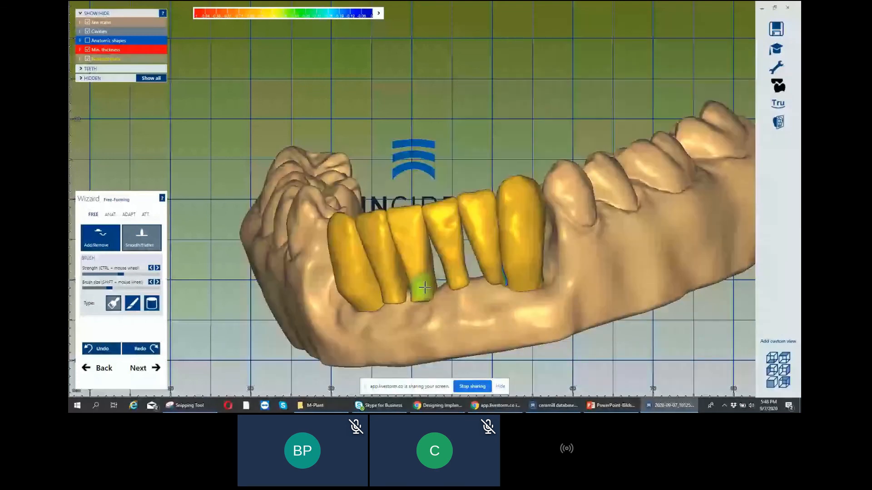
{"action": "left_click", "coordinate": [110, 214]}
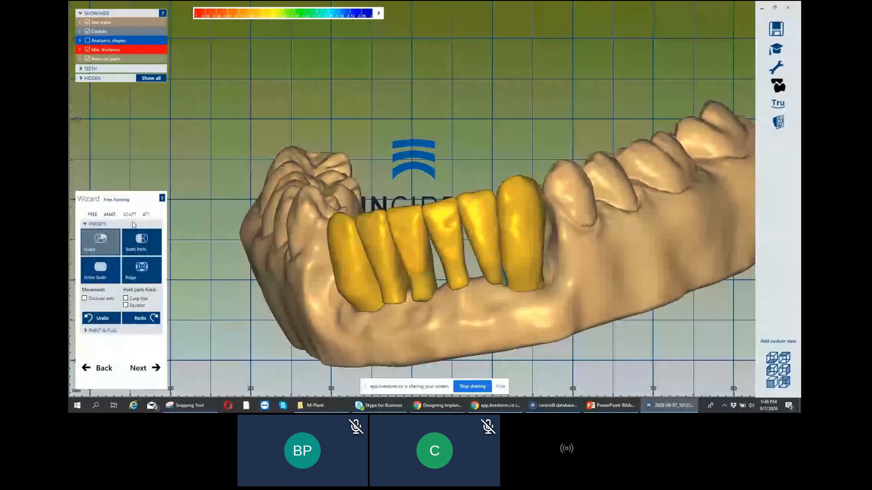
{"action": "left_click", "coordinate": [130, 214]}
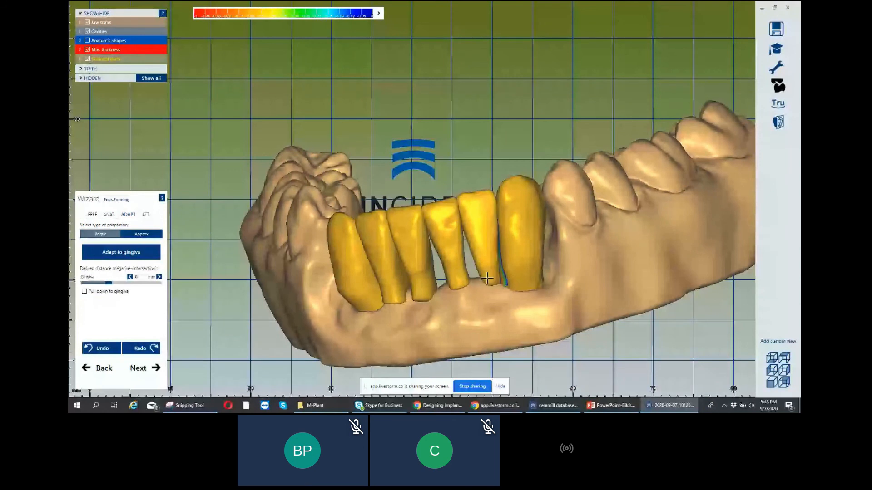
{"action": "left_click_drag", "start_coordinate": [487, 279], "coordinate": [452, 280]}
{"action": "right_click_drag", "start_coordinate": [454, 279], "coordinate": [407, 284]}
{"action": "scroll", "coordinate": [407, 285], "scroll_direction": "down", "scroll_amount": 3}
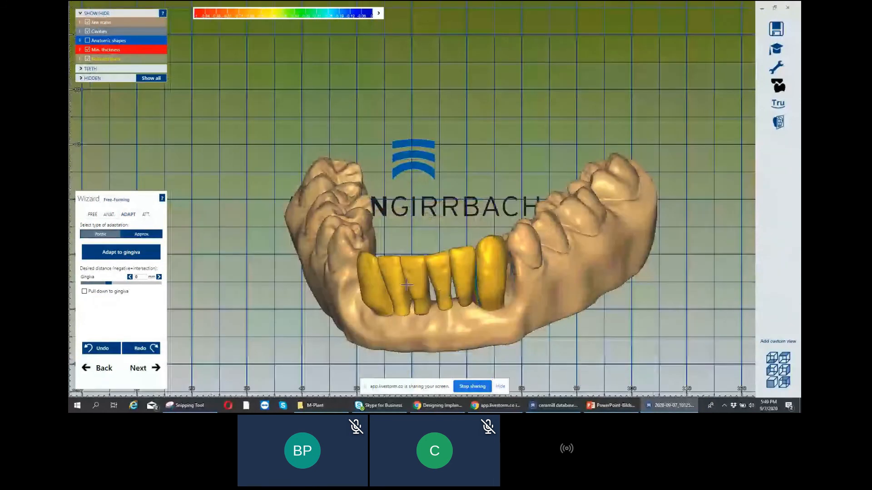
Proceed to the connectors and apply a minimum cross section of 6 mm² with the tapered shape that narrows downward.
{"action": "left_click", "coordinate": [140, 374]}
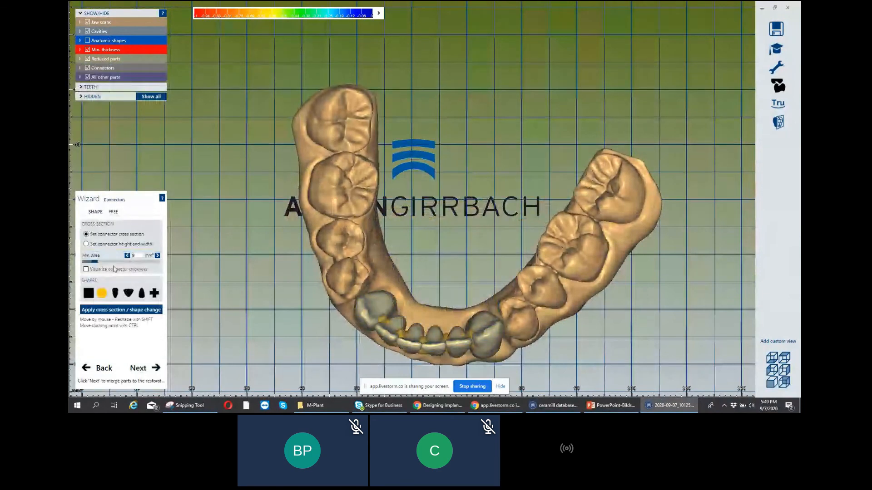
{"action": "left_click", "coordinate": [85, 262]}
{"action": "left_click", "coordinate": [130, 309]}
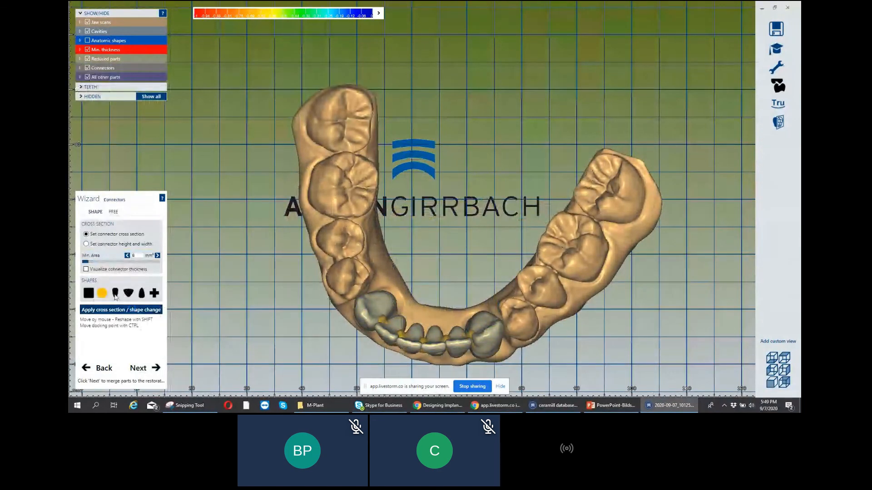
{"action": "left_click", "coordinate": [115, 293]}
{"action": "left_click", "coordinate": [121, 310]}
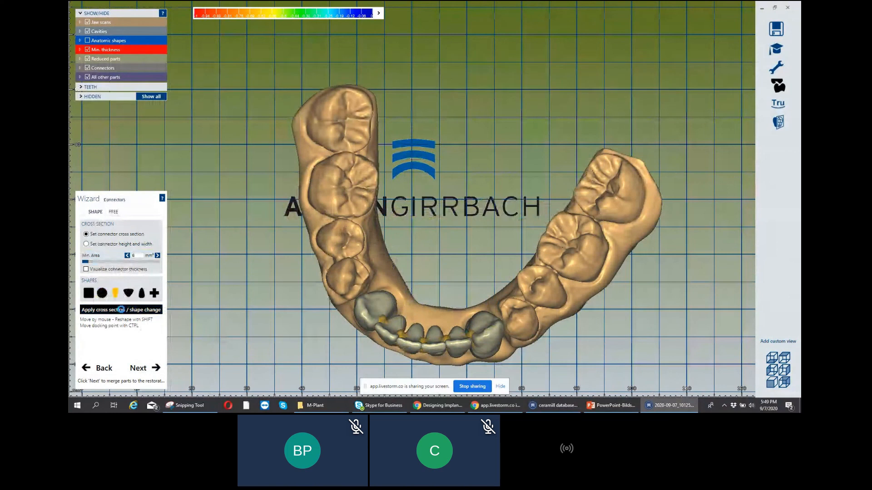
Merge the teeth and connectors into one restoration and view the resulting bridge from the occlusal side.
{"action": "left_click", "coordinate": [139, 370]}
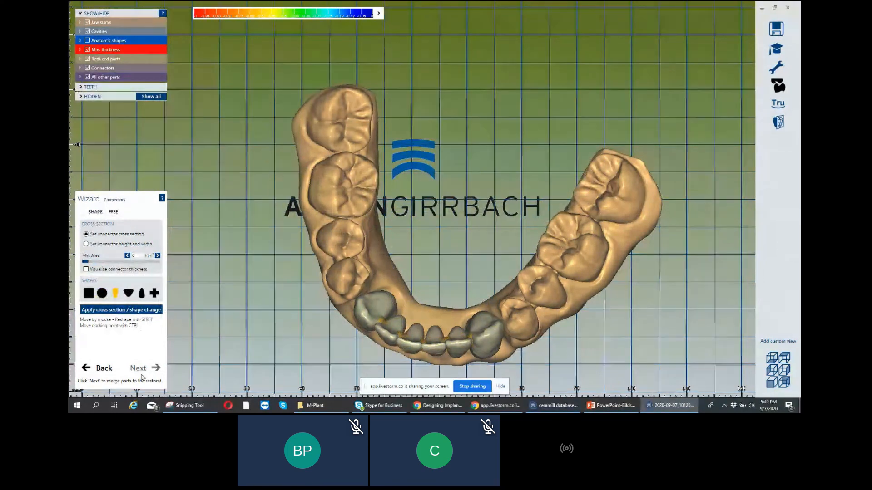
{"action": "scroll", "coordinate": [377, 282], "scroll_direction": "up", "scroll_amount": 3}
{"action": "right_click_drag", "start_coordinate": [377, 282], "coordinate": [391, 302]}
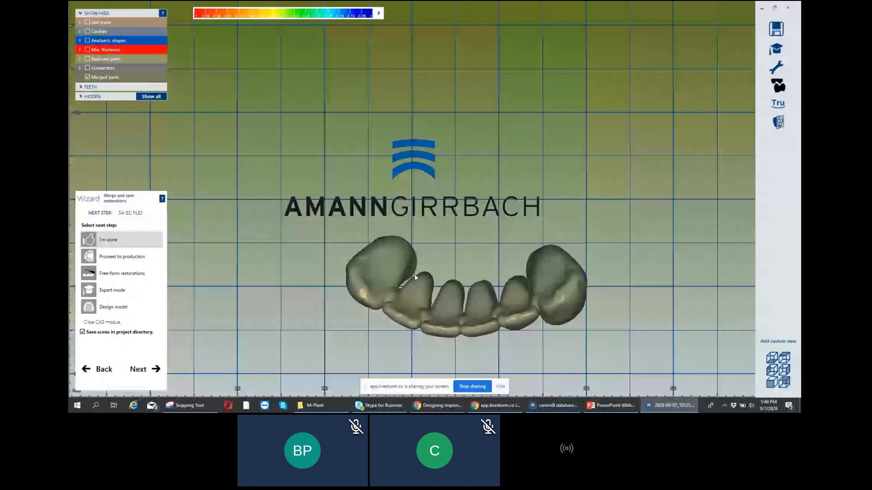
{"action": "right_click_drag", "start_coordinate": [348, 259], "coordinate": [353, 260]}
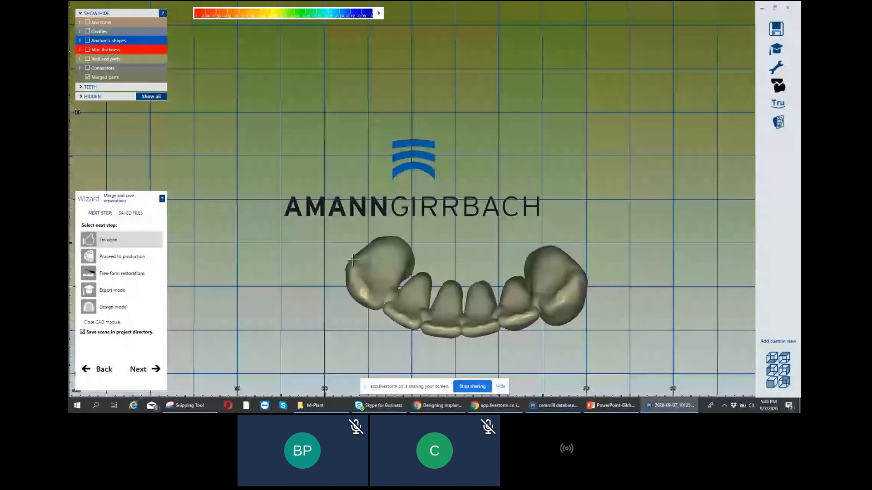
Proceed to free-forming the merged restoration, accept the unofficial attachment library and set attachments to be subtracted.
{"action": "left_click", "coordinate": [121, 274]}
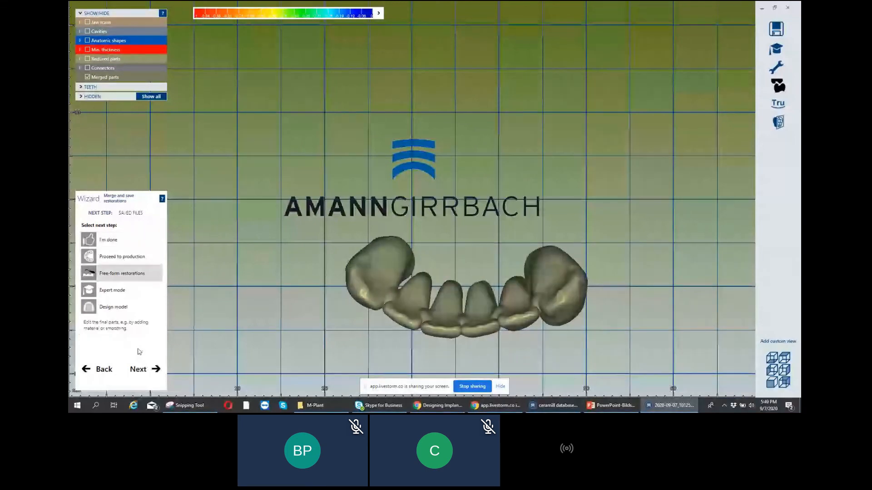
{"action": "left_click", "coordinate": [140, 370]}
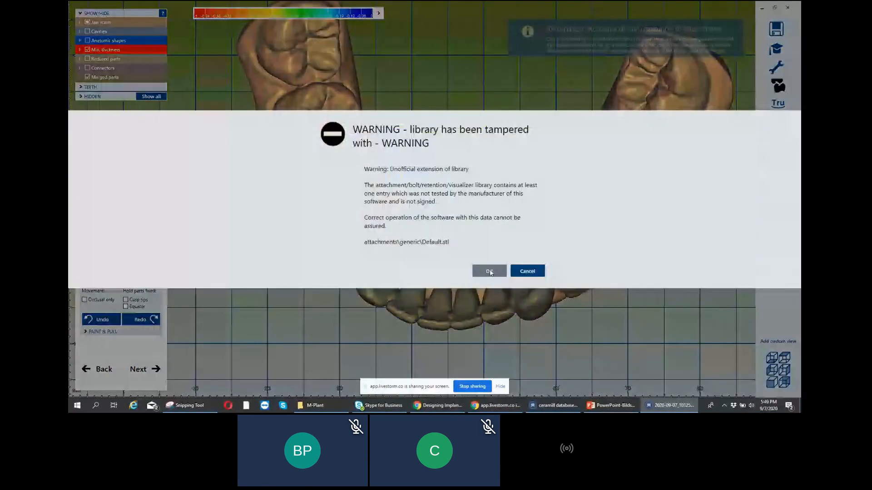
{"action": "left_click", "coordinate": [489, 271]}
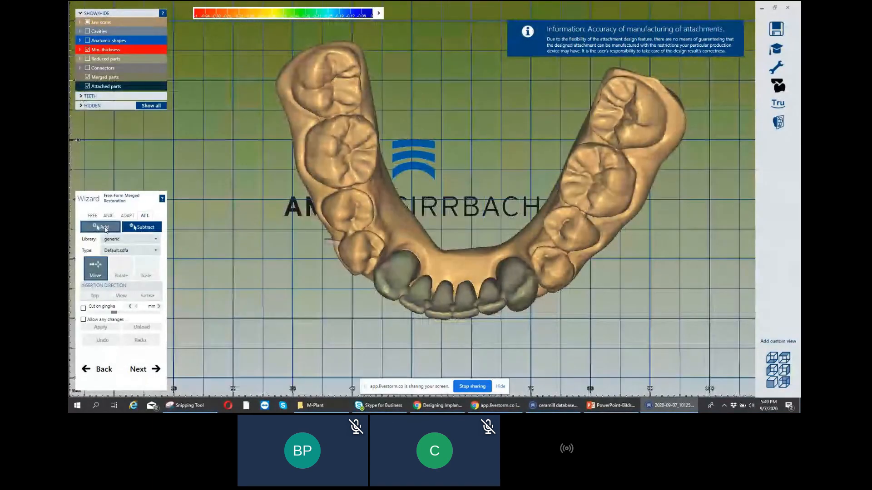
{"action": "left_click", "coordinate": [141, 228]}
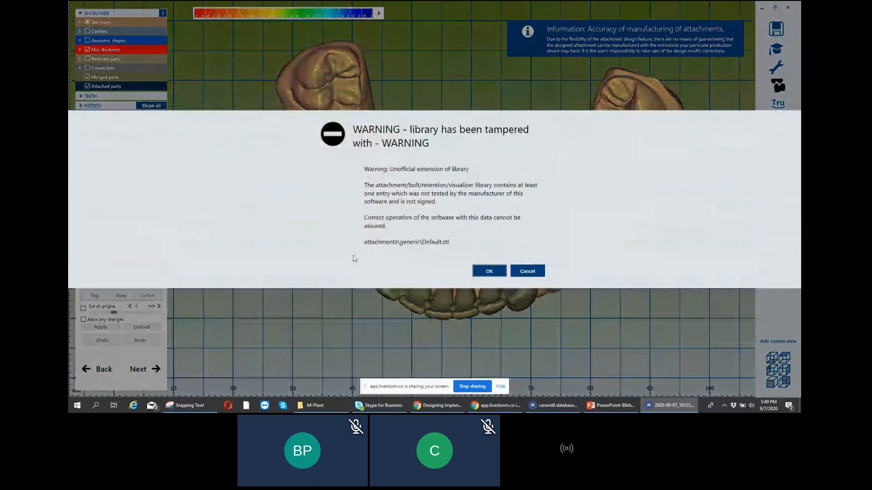
{"action": "left_click", "coordinate": [488, 272]}
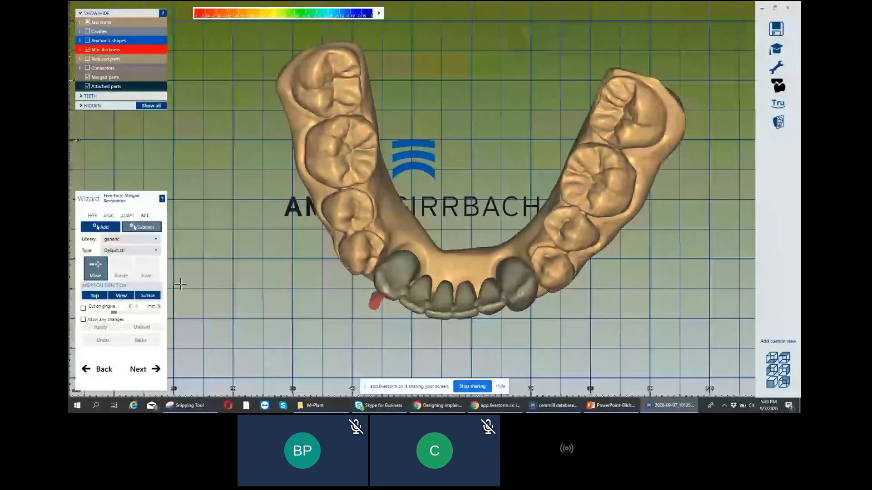
Place a parametric design (rotation) attachment on the end canine of the bridge and make the bridge transparent.
{"action": "left_click", "coordinate": [155, 250]}
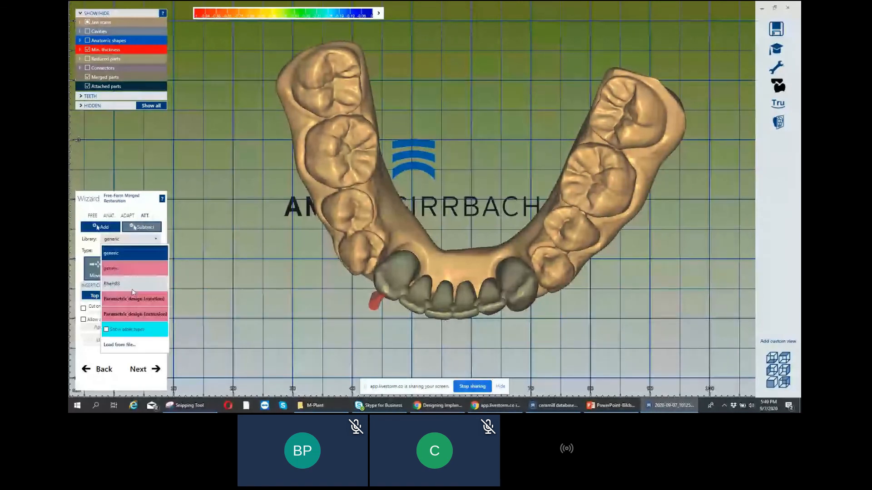
{"action": "left_click", "coordinate": [133, 299]}
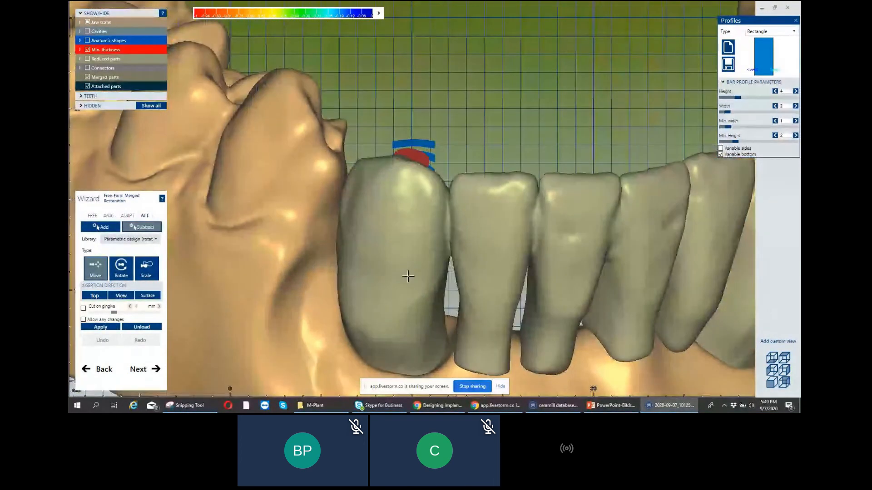
{"action": "middle_click", "coordinate": [408, 272], "text": "shift"}
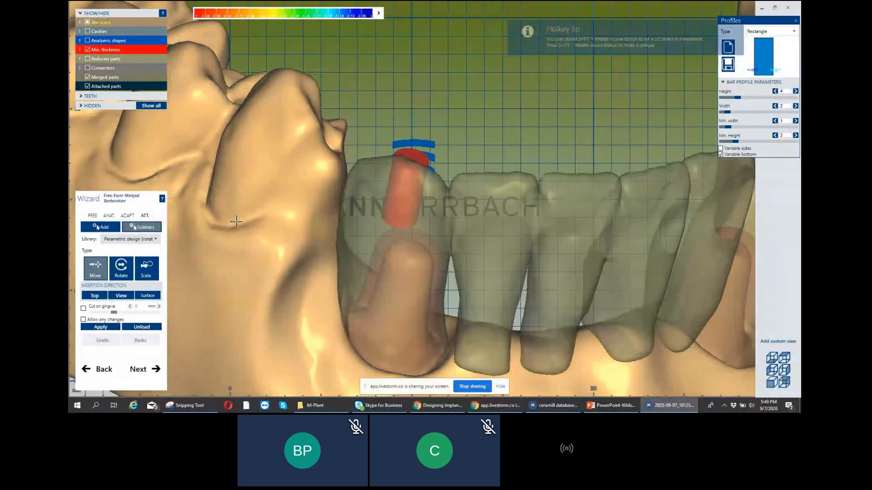
{"action": "scroll", "coordinate": [218, 159], "scroll_direction": "down", "scroll_amount": 2}
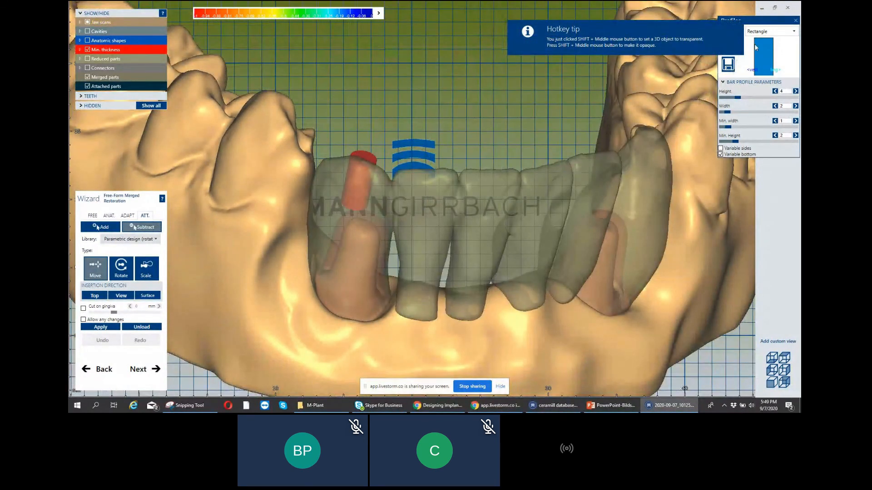
Set the attachment profile's height to 15 and shift the cylinder over the canine abutment.
{"action": "left_click_drag", "start_coordinate": [777, 23], "coordinate": [254, 10]}
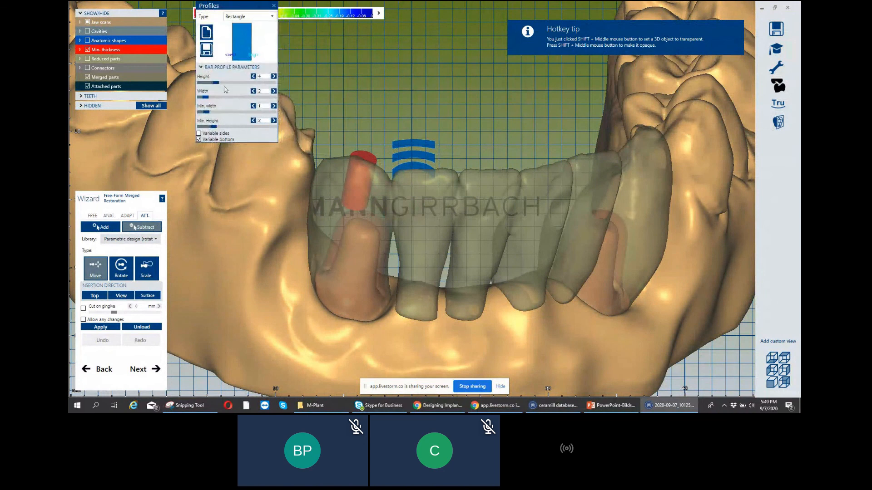
{"action": "left_click_drag", "start_coordinate": [216, 82], "coordinate": [275, 83]}
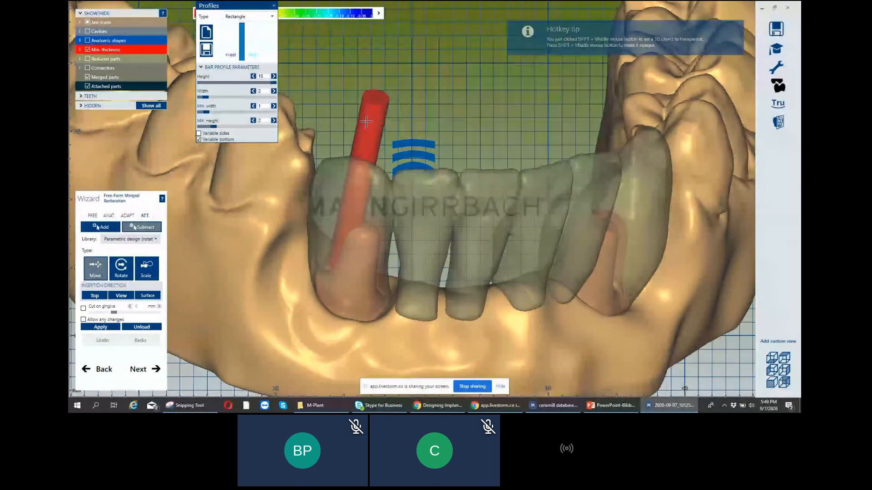
{"action": "left_click_drag", "start_coordinate": [368, 125], "coordinate": [379, 142]}
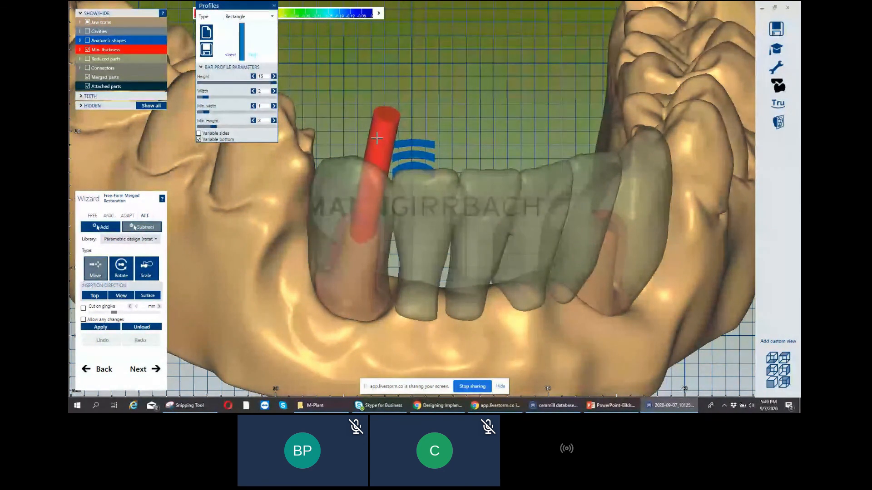
Align the cylinder's insertion direction with the occlusal view of the canine abutment.
{"action": "scroll", "coordinate": [354, 220], "scroll_direction": "down", "scroll_amount": 2}
{"action": "right_click_drag", "start_coordinate": [380, 141], "coordinate": [350, 248]}
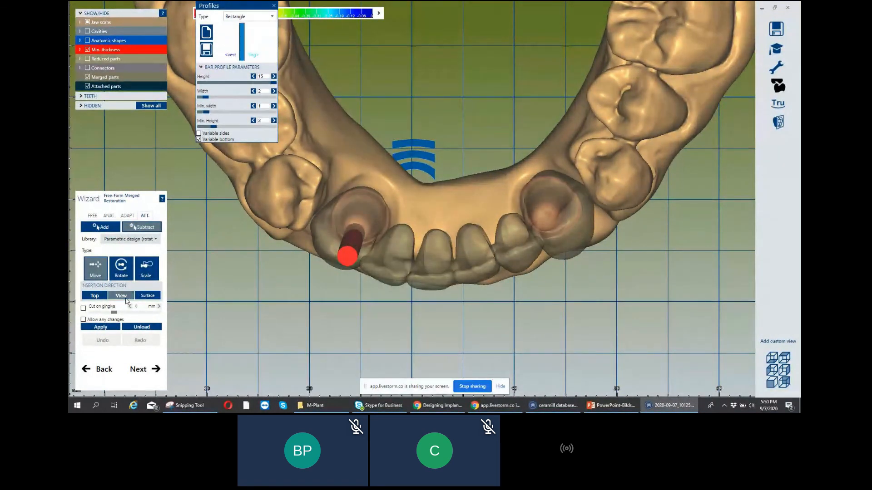
{"action": "left_click", "coordinate": [121, 296]}
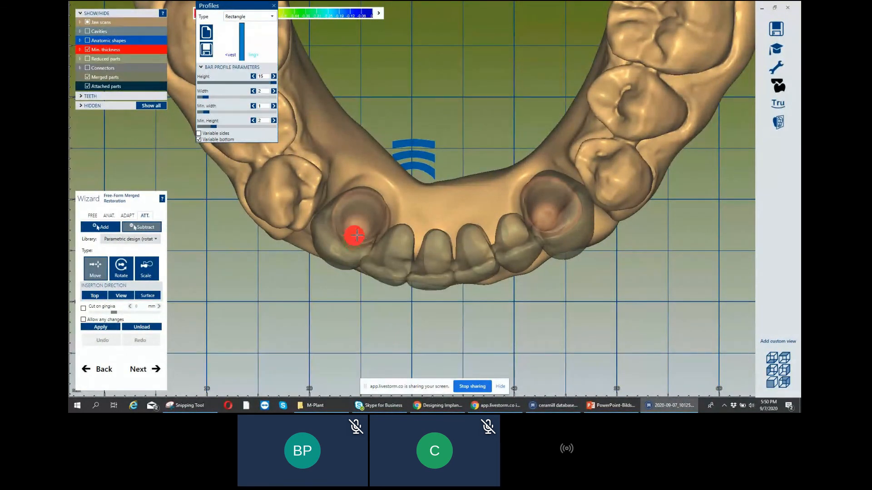
Cut a sectional view through the canine, its abutment and the cylinder from the side.
{"action": "scroll", "coordinate": [359, 227], "scroll_direction": "down", "scroll_amount": 3}
{"action": "right_click_drag", "start_coordinate": [358, 227], "coordinate": [420, 277]}
{"action": "scroll", "coordinate": [420, 277], "scroll_direction": "down", "scroll_amount": 2}
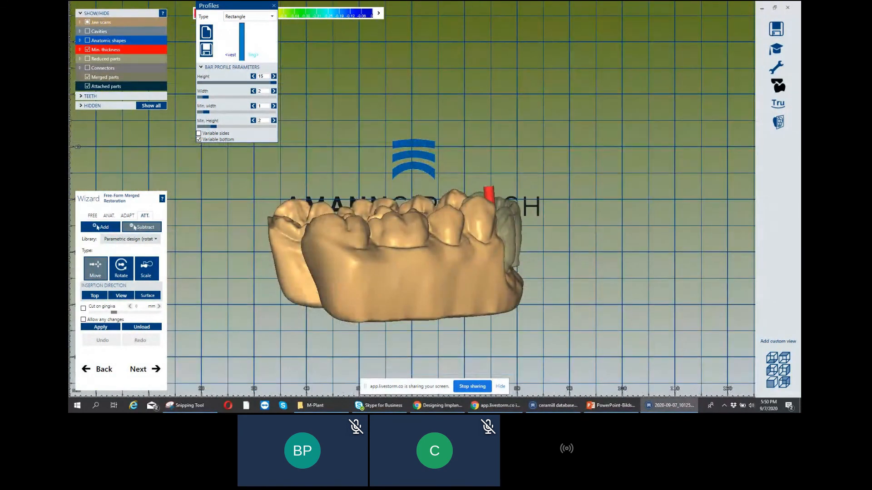
{"action": "left_click", "coordinate": [776, 67]}
{"action": "left_click", "coordinate": [640, 85]}
{"action": "left_click_drag", "start_coordinate": [560, 37], "coordinate": [576, 36]}
{"action": "scroll", "coordinate": [461, 159], "scroll_direction": "up", "scroll_amount": 2}
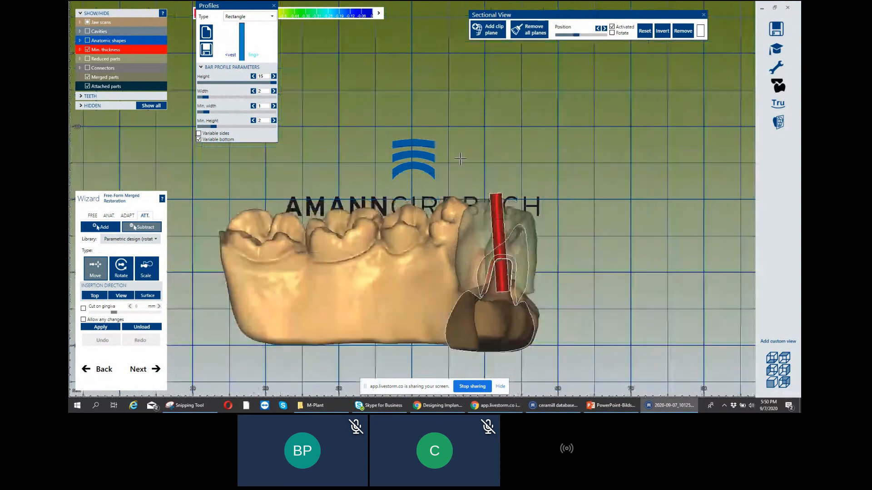
{"action": "scroll", "coordinate": [460, 159], "scroll_direction": "up", "scroll_amount": 1}
{"action": "middle_click_drag", "start_coordinate": [468, 243], "coordinate": [467, 204]}
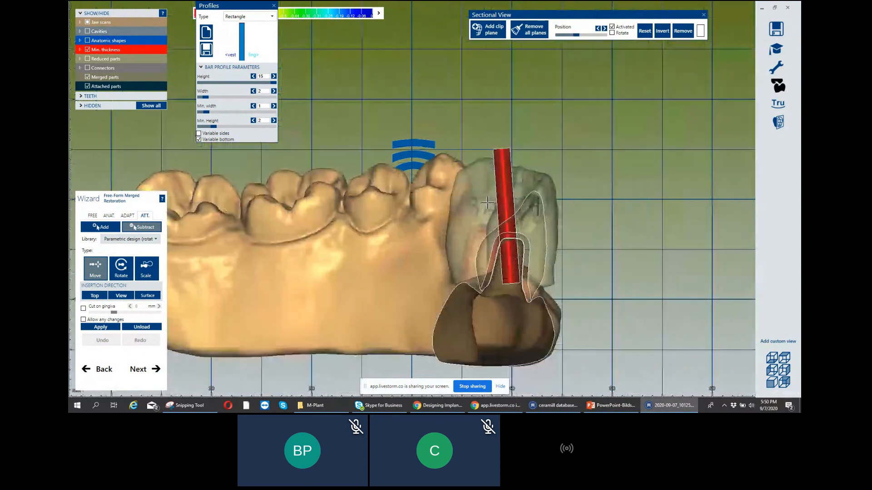
{"action": "scroll", "coordinate": [467, 204], "scroll_direction": "up", "scroll_amount": 3}
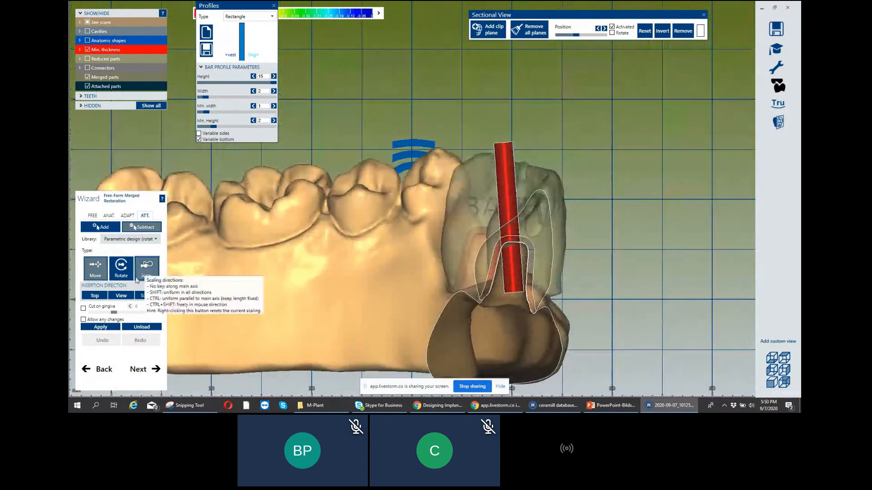
Rotate the cylinder in the section so its upper end tilts toward the front of the jaw.
{"action": "left_click", "coordinate": [121, 267]}
{"action": "left_click_drag", "start_coordinate": [503, 148], "coordinate": [519, 172]}
{"action": "left_click", "coordinate": [105, 266]}
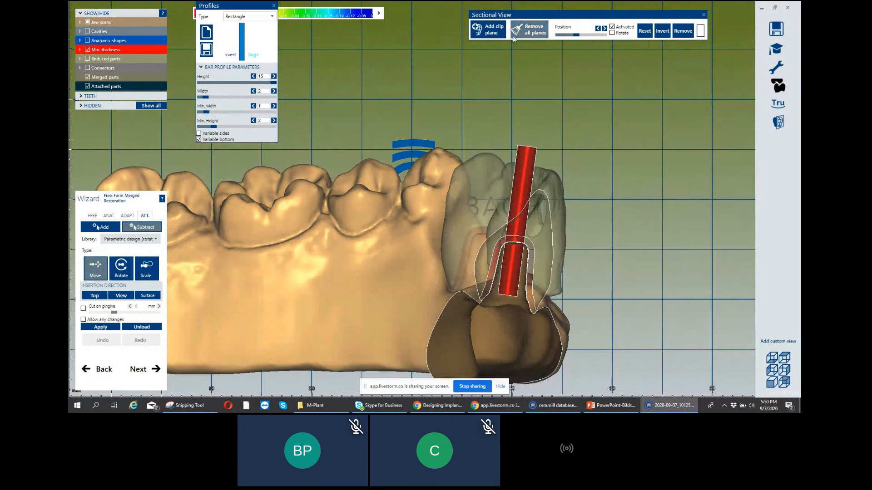
Add a second clip plane aligned with the front view and position it through the cylinder and abutment.
{"action": "left_click", "coordinate": [500, 36]}
{"action": "scroll", "coordinate": [537, 110], "scroll_direction": "down", "scroll_amount": 3}
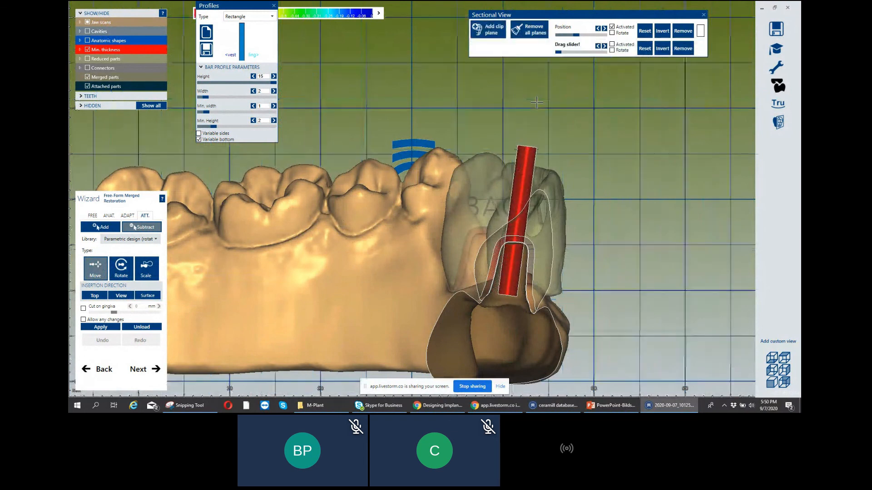
{"action": "right_click_drag", "start_coordinate": [537, 109], "coordinate": [537, 109]}
{"action": "left_click", "coordinate": [644, 49]}
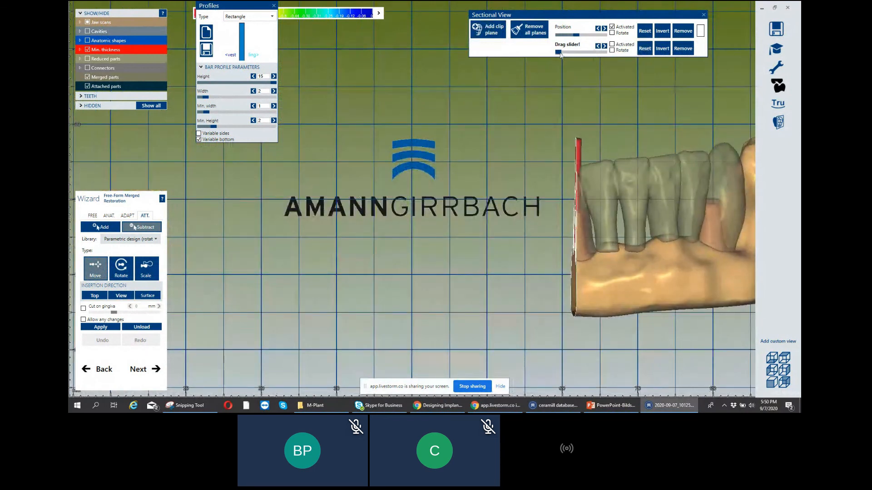
{"action": "left_click_drag", "start_coordinate": [559, 53], "coordinate": [577, 38]}
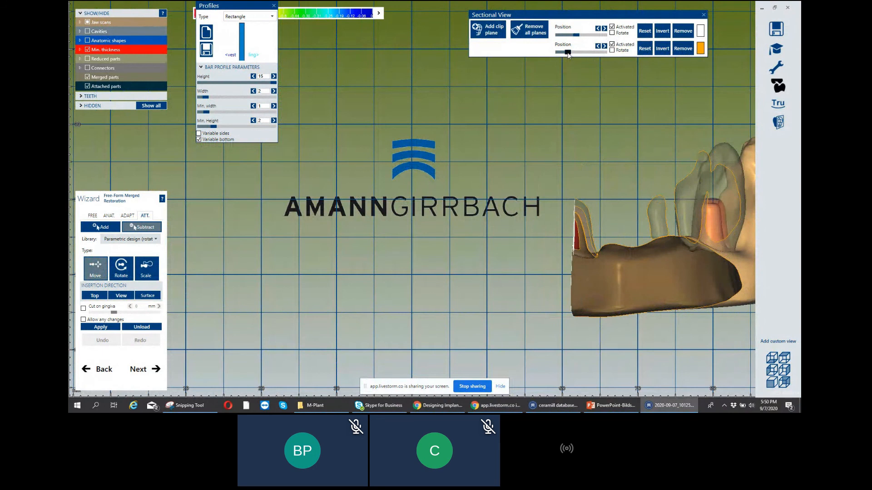
{"action": "left_click_drag", "start_coordinate": [568, 55], "coordinate": [566, 54]}
{"action": "scroll", "coordinate": [571, 125], "scroll_direction": "down", "scroll_amount": 2}
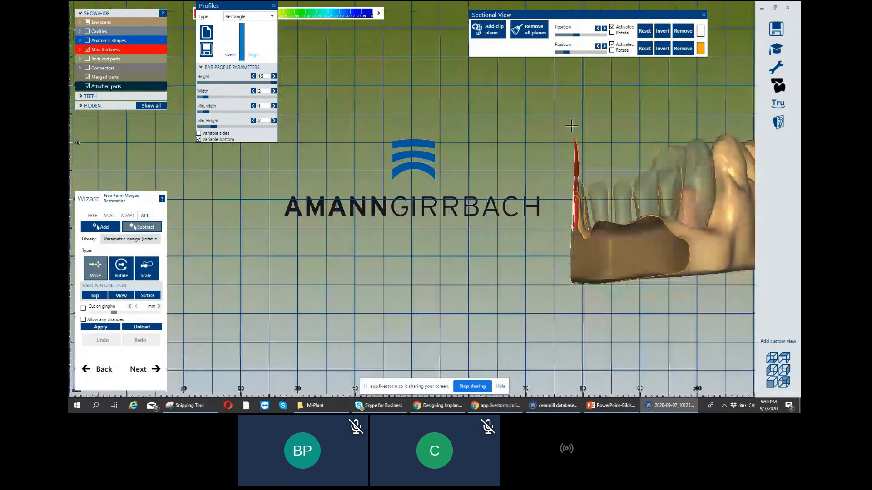
{"action": "scroll", "coordinate": [566, 177], "scroll_direction": "up", "scroll_amount": 3}
{"action": "scroll", "coordinate": [565, 164], "scroll_direction": "up", "scroll_amount": 2}
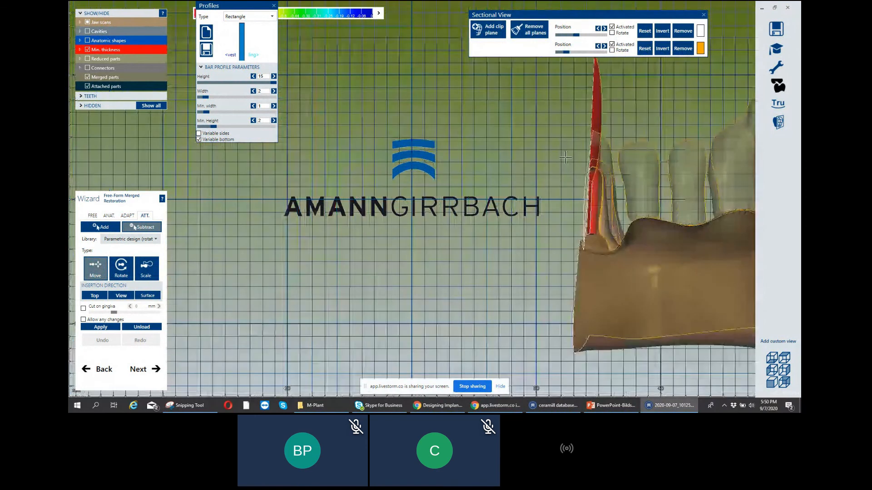
{"action": "middle_click_drag", "start_coordinate": [586, 130], "coordinate": [564, 188]}
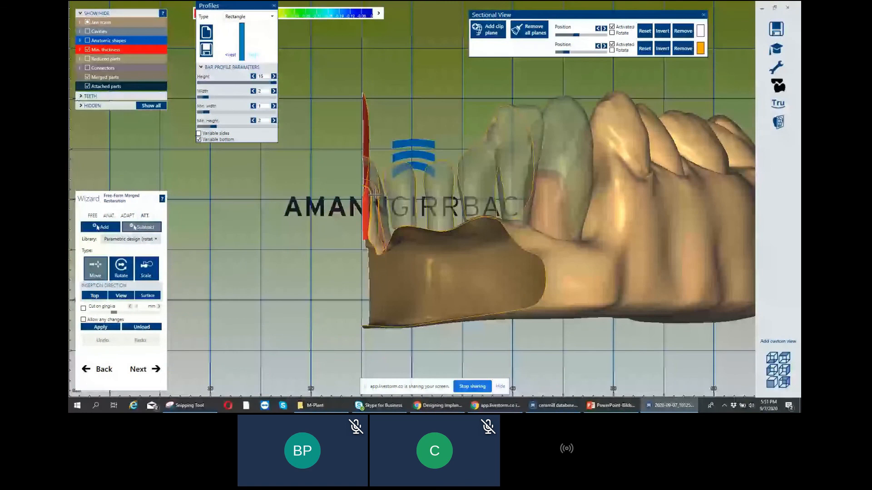
Shift the first clip plane to expose the whole cylinder and check its alignment within the abutment.
{"action": "right_click_drag", "start_coordinate": [374, 195], "coordinate": [366, 194]}
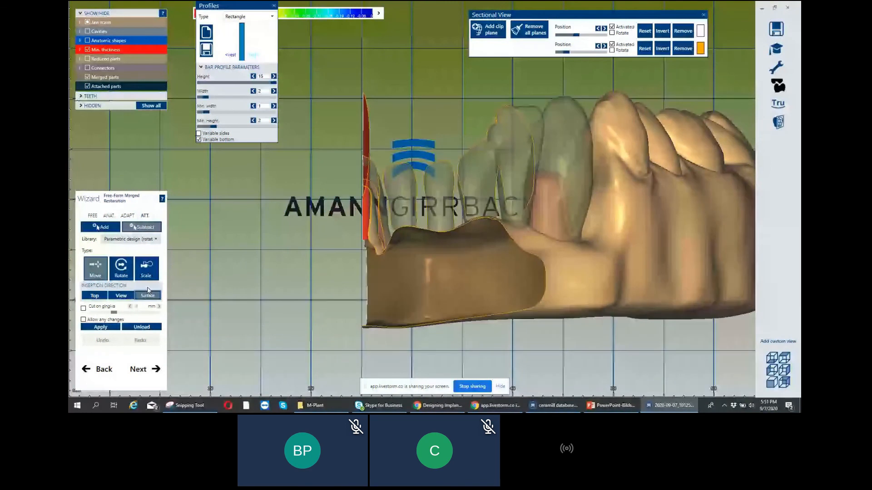
{"action": "right_click_drag", "start_coordinate": [369, 136], "coordinate": [372, 196]}
{"action": "left_click_drag", "start_coordinate": [576, 36], "coordinate": [573, 35]}
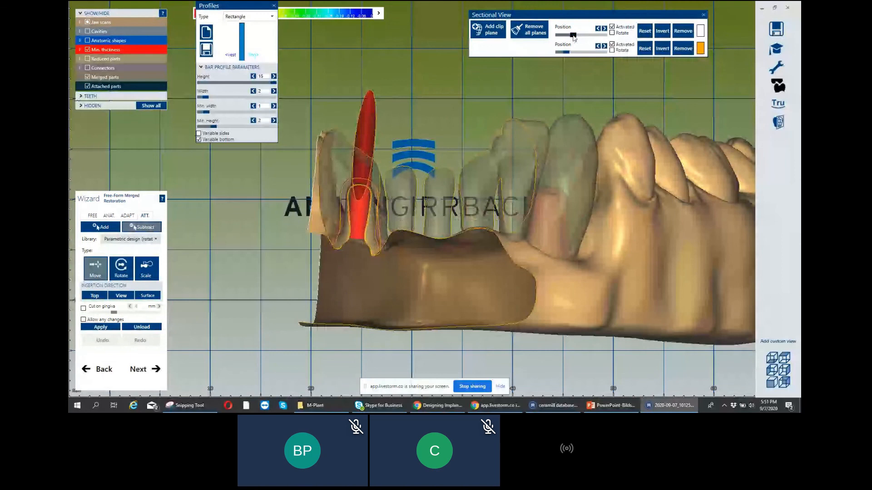
{"action": "scroll", "coordinate": [390, 184], "scroll_direction": "up", "scroll_amount": 2}
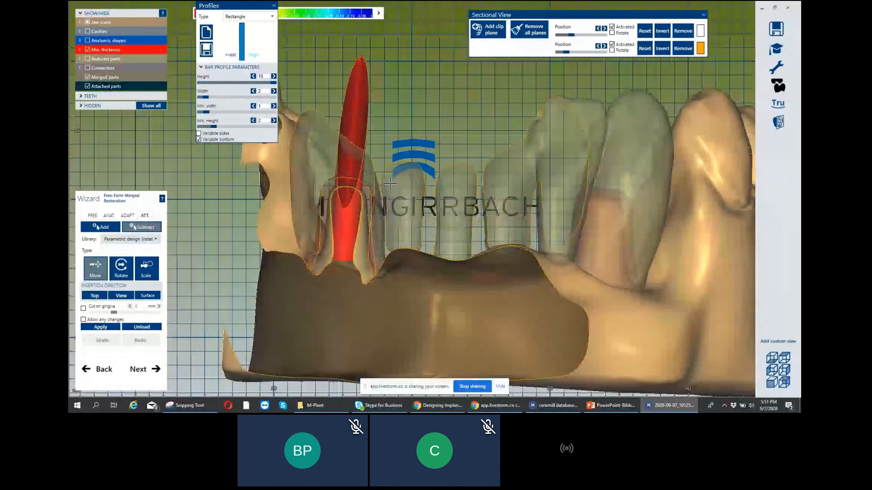
{"action": "right_click_drag", "start_coordinate": [390, 183], "coordinate": [349, 176]}
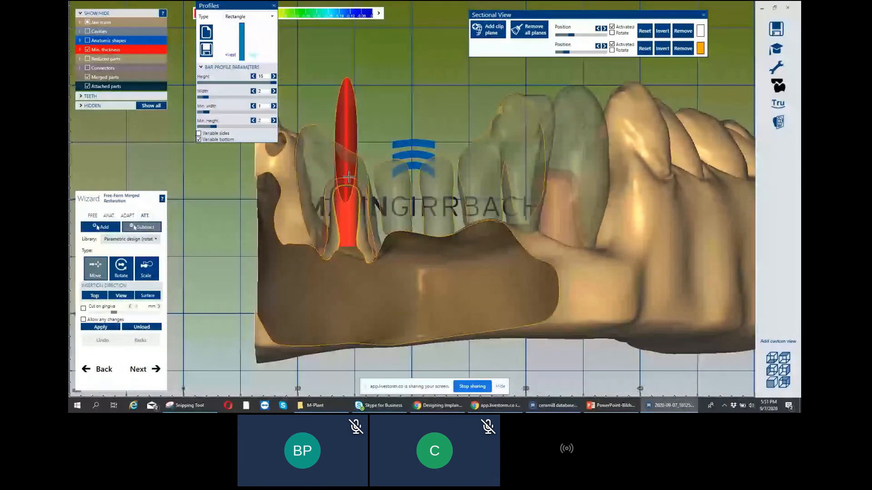
{"action": "left_click_drag", "start_coordinate": [571, 35], "coordinate": [575, 35]}
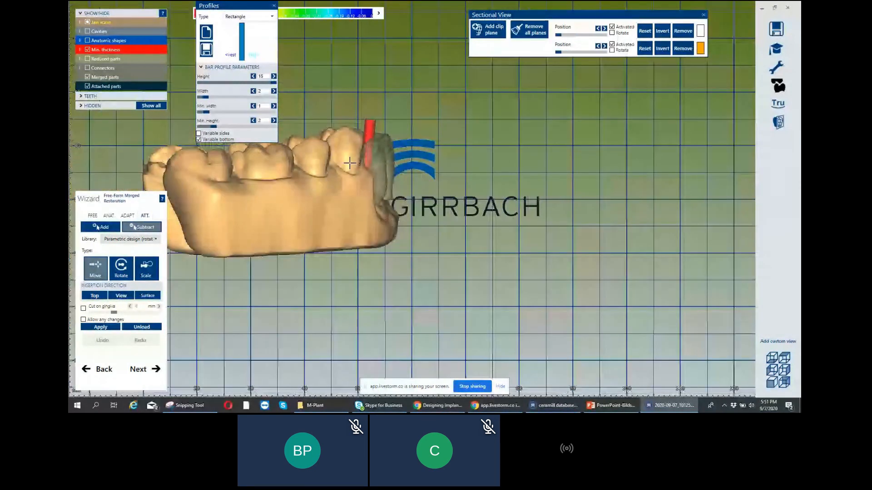
Allow any changes for the subtracted attachment and check the cylinder over the canine from the occlusal side.
{"action": "right_click_drag", "start_coordinate": [350, 164], "coordinate": [353, 162]}
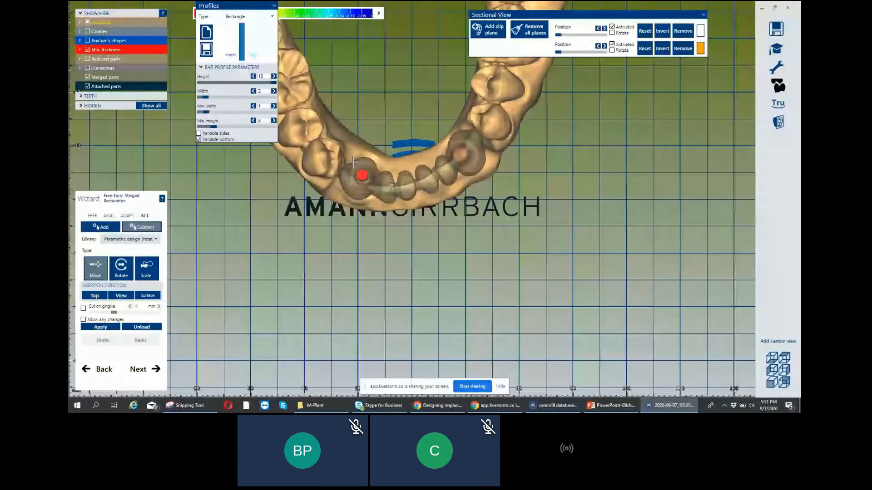
{"action": "scroll", "coordinate": [324, 270], "scroll_direction": "up", "scroll_amount": 3}
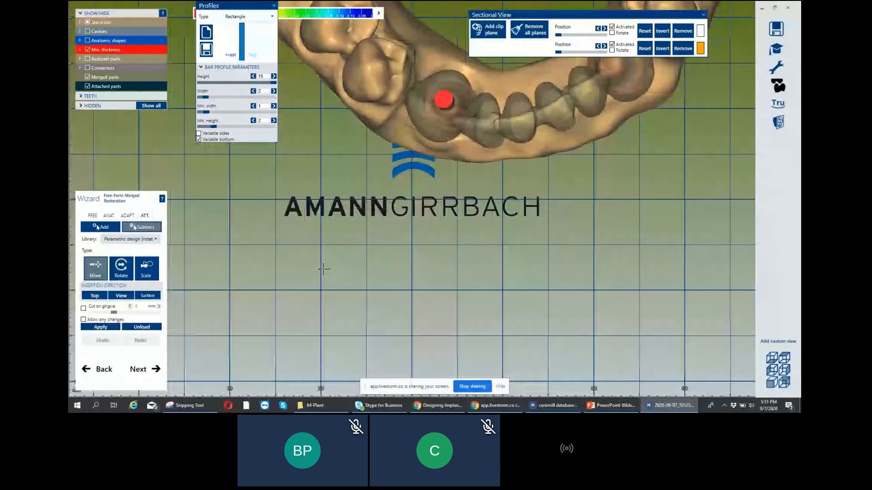
{"action": "right_click_drag", "start_coordinate": [324, 269], "coordinate": [323, 281]}
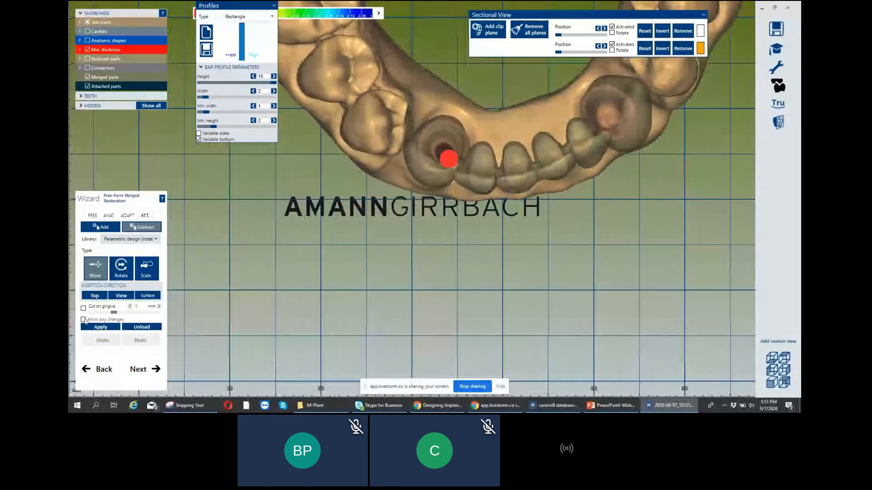
{"action": "left_click", "coordinate": [83, 320]}
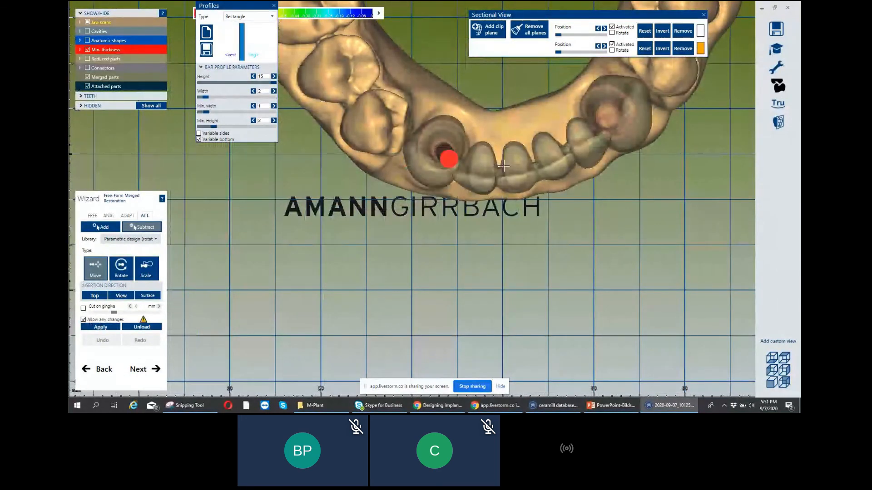
{"action": "mouse_move", "coordinate": [439, 187]}
{"action": "right_mouse_down"}
{"action": "mouse_move", "coordinate": [423, 177]}
{"action": "mouse_move", "coordinate": [450, 145]}
{"action": "mouse_move", "coordinate": [443, 162]}
{"action": "right_mouse_up"}
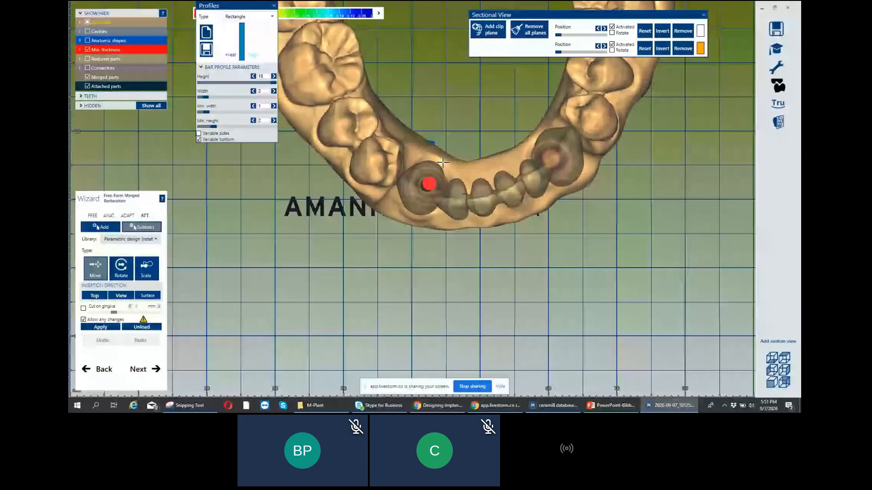
Apply the cylinder subtraction on the first canine and place another cylinder on the canine at the bridge's opposite end.
{"action": "left_click", "coordinate": [100, 326]}
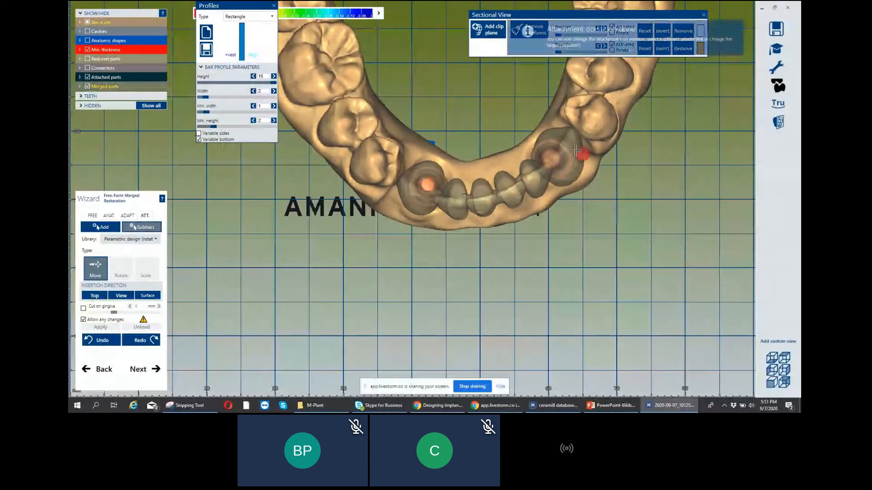
{"action": "left_click", "coordinate": [552, 155]}
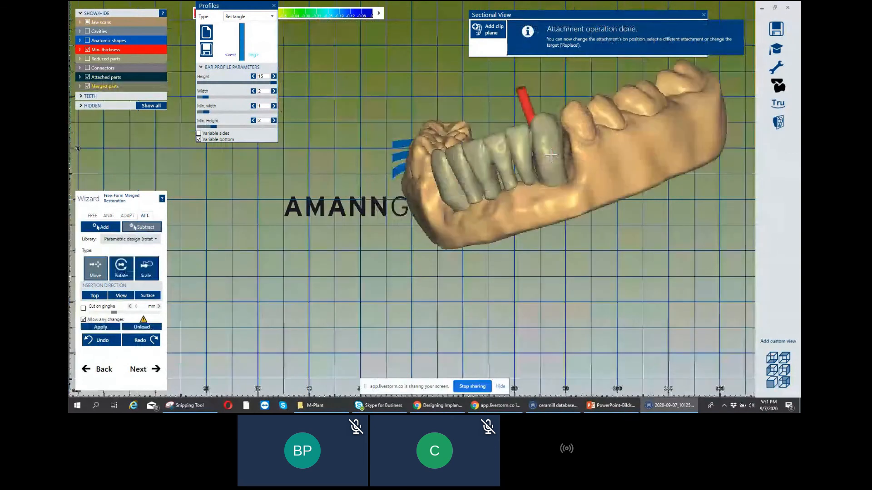
{"action": "scroll", "coordinate": [550, 156], "scroll_direction": "up", "scroll_amount": 2}
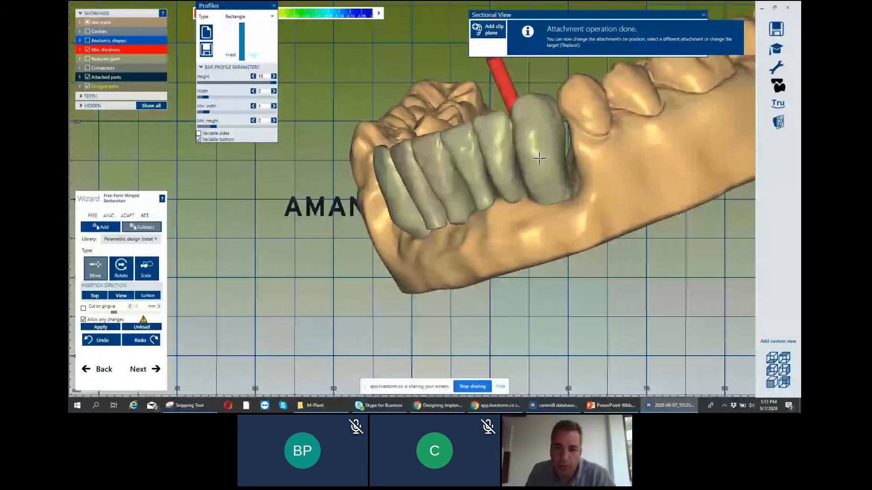
{"action": "scroll", "coordinate": [540, 158], "scroll_direction": "down", "scroll_amount": 3, "text": "ctrl"}
{"action": "right_click_drag", "start_coordinate": [539, 158], "coordinate": [420, 194]}
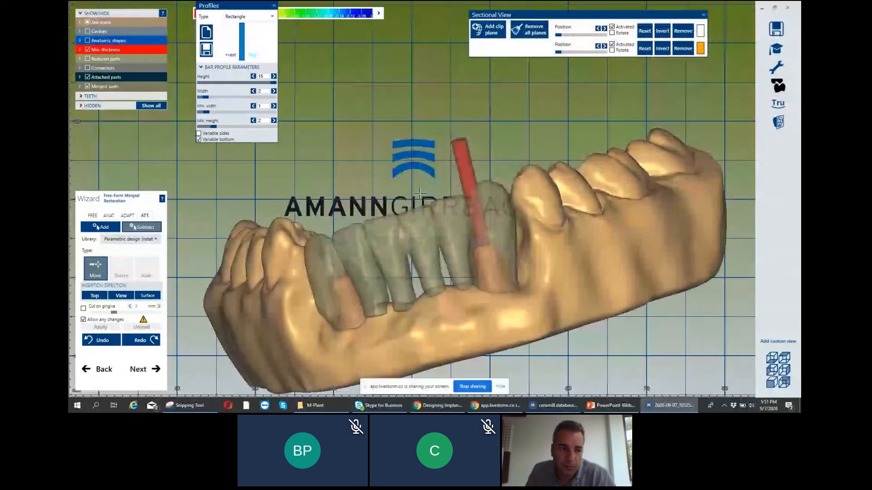
{"action": "scroll", "coordinate": [434, 162], "scroll_direction": "up", "scroll_amount": 2}
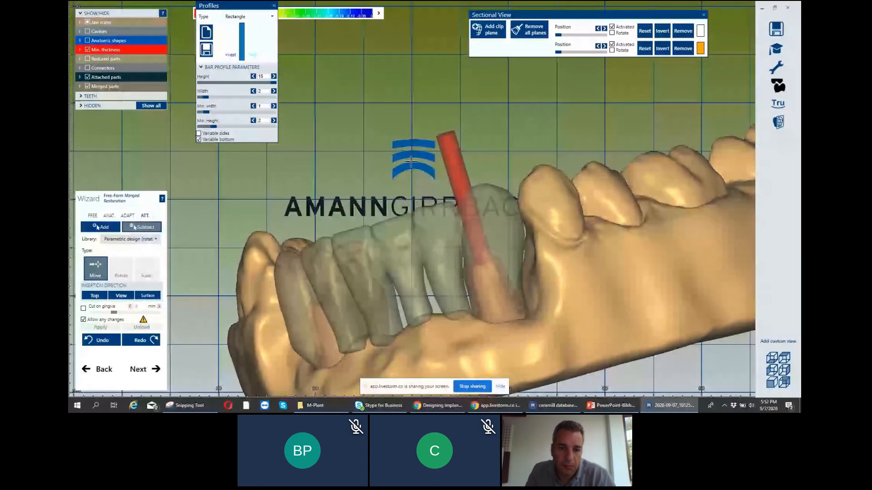
{"action": "scroll", "coordinate": [464, 247], "scroll_direction": "down", "scroll_amount": 1}
{"action": "right_click_drag", "start_coordinate": [411, 162], "coordinate": [514, 169]}
Undo the second cylinder's placement and set it again beside the inner edge of the canine.
{"action": "left_click", "coordinate": [102, 341]}
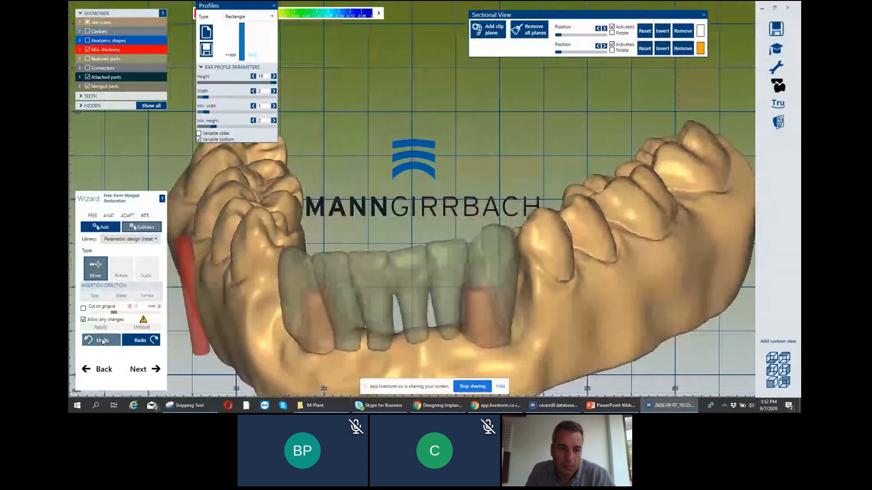
{"action": "left_click", "coordinate": [104, 343]}
{"action": "left_click", "coordinate": [104, 343]}
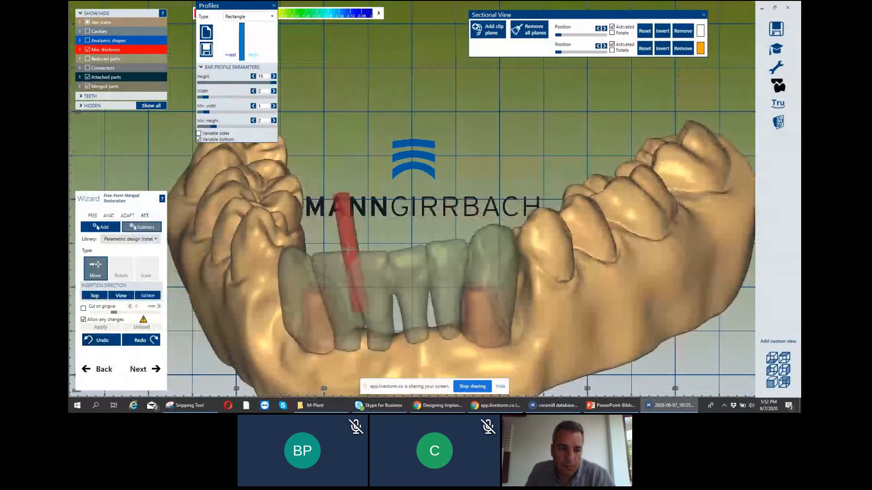
{"action": "left_click", "coordinate": [104, 343]}
{"action": "left_click", "coordinate": [139, 340]}
{"action": "left_click_drag", "start_coordinate": [268, 292], "coordinate": [472, 244]}
{"action": "right_click_drag", "start_coordinate": [472, 244], "coordinate": [473, 240]}
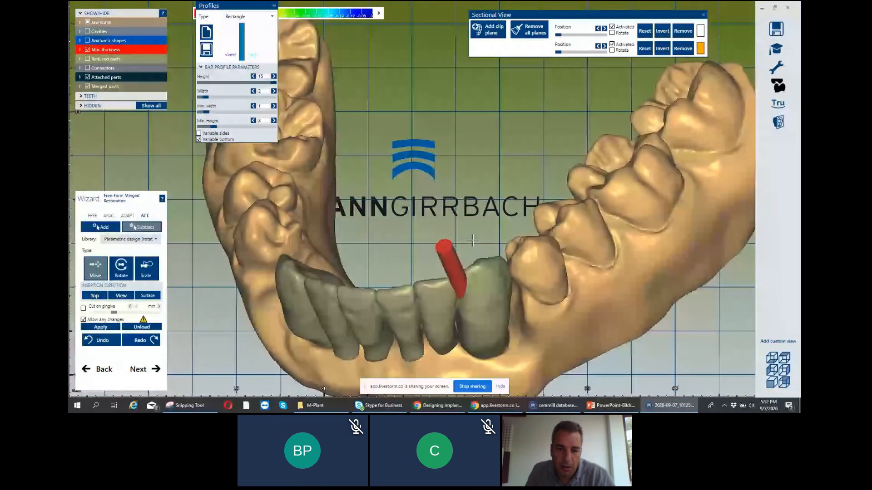
Hide the merged bridge and seat the cylinder over the exposed abutment's screw hole, using the surface insertion direction.
{"action": "middle_click", "coordinate": [455, 295], "text": "ctrl"}
{"action": "right_click_drag", "start_coordinate": [455, 296], "coordinate": [479, 294]}
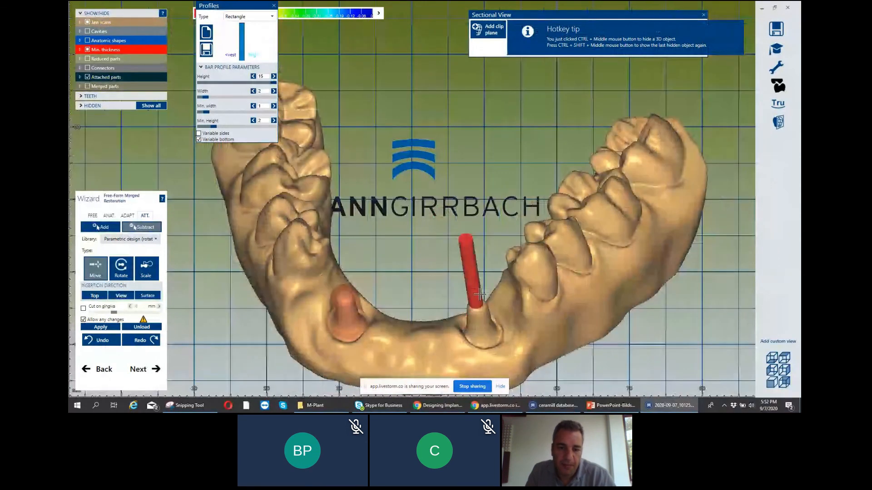
{"action": "key", "text": "space"}
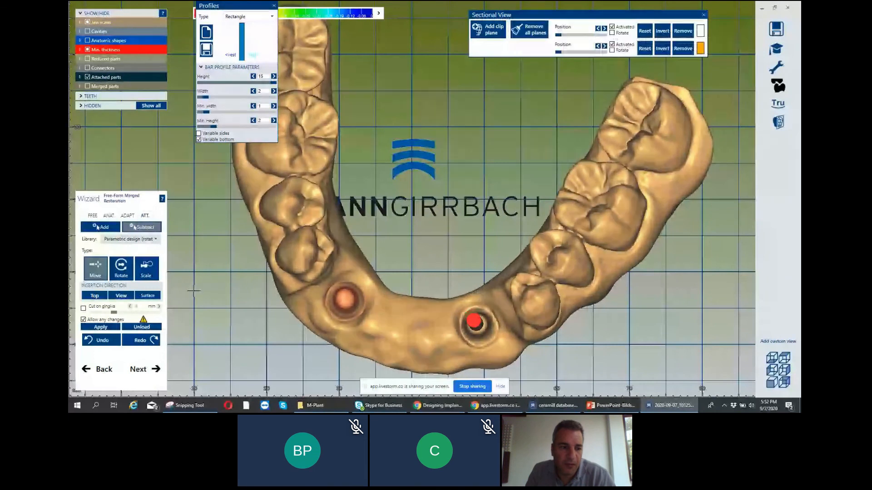
{"action": "left_click", "coordinate": [149, 295]}
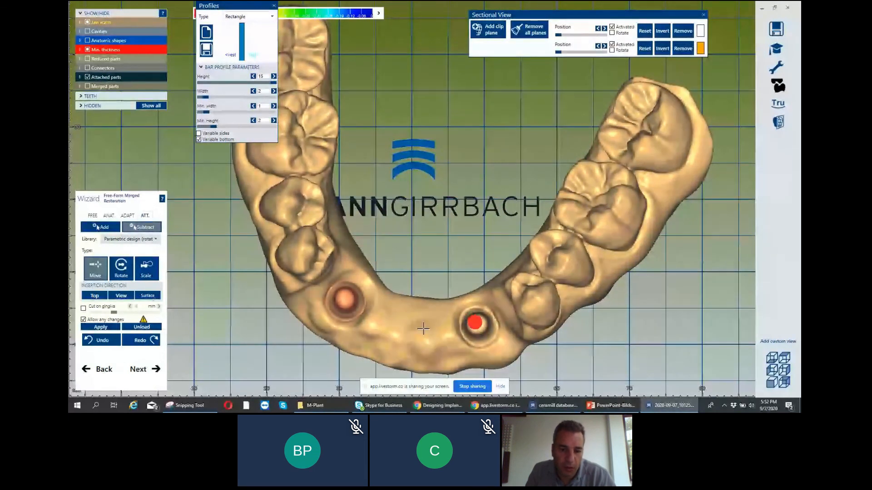
{"action": "left_click", "coordinate": [477, 323]}
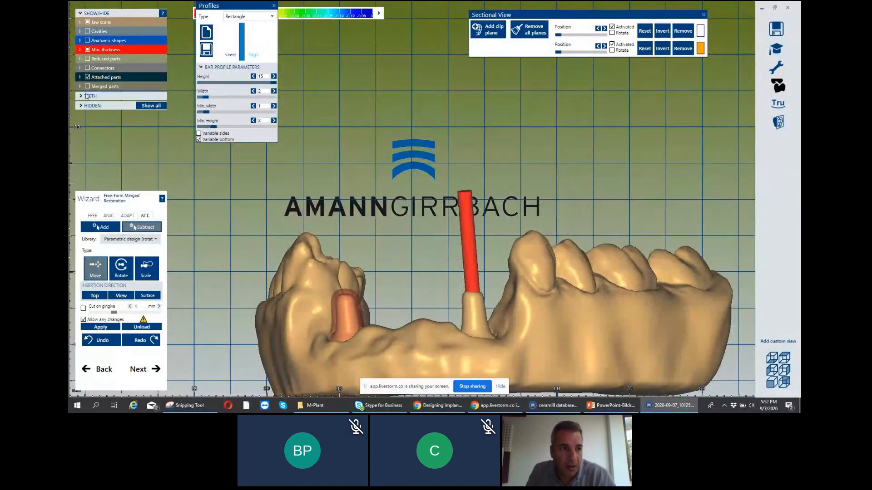
Compare the cylinder with the anatomic shapes, hide them again, and redisplay the merged bridge to adjust the cylinder over the canine.
{"action": "left_click", "coordinate": [87, 41]}
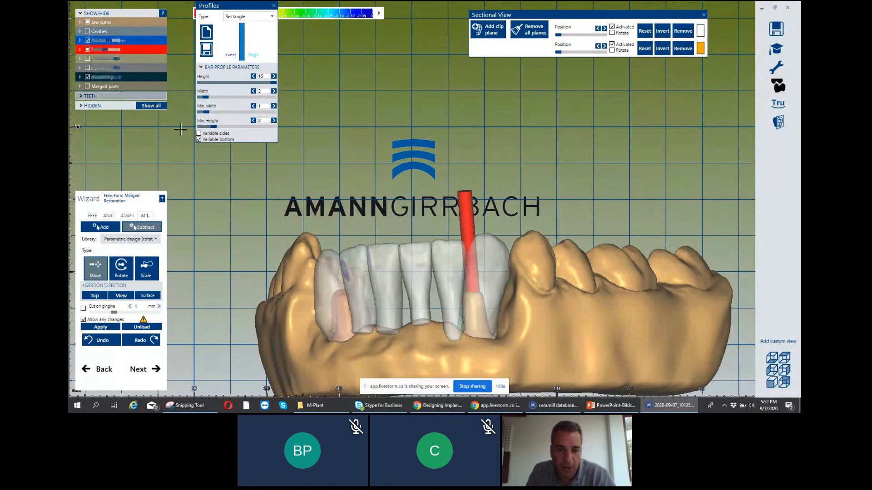
{"action": "middle_click", "coordinate": [451, 275], "text": "shift"}
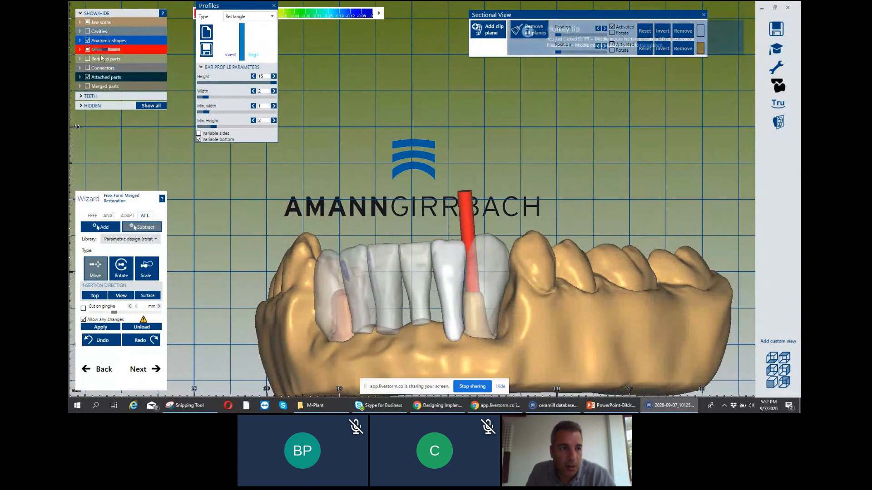
{"action": "left_click", "coordinate": [88, 40]}
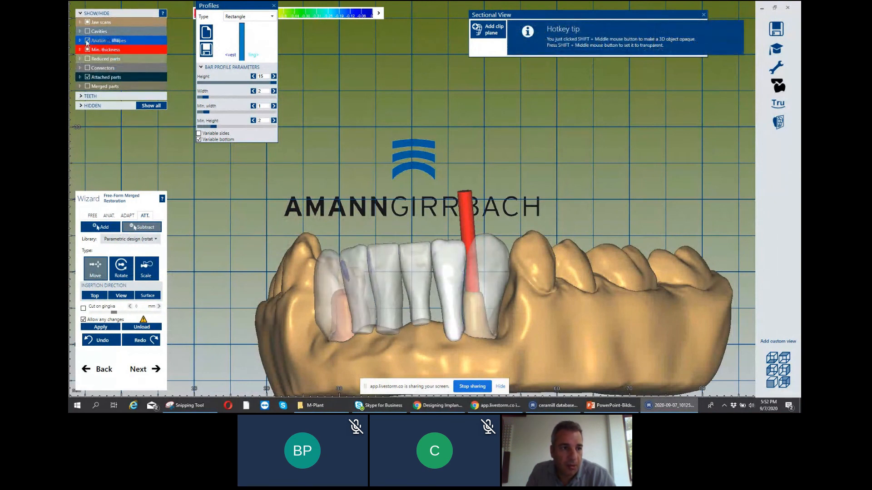
{"action": "left_click", "coordinate": [87, 86]}
{"action": "scroll", "coordinate": [425, 186], "scroll_direction": "down", "scroll_amount": 2}
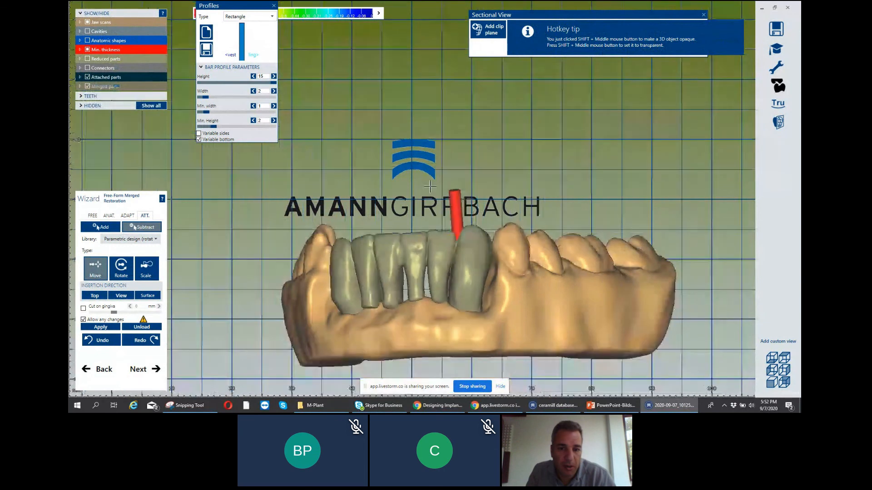
{"action": "right_click_drag", "start_coordinate": [425, 187], "coordinate": [438, 191]}
{"action": "left_click_drag", "start_coordinate": [448, 327], "coordinate": [445, 335]}
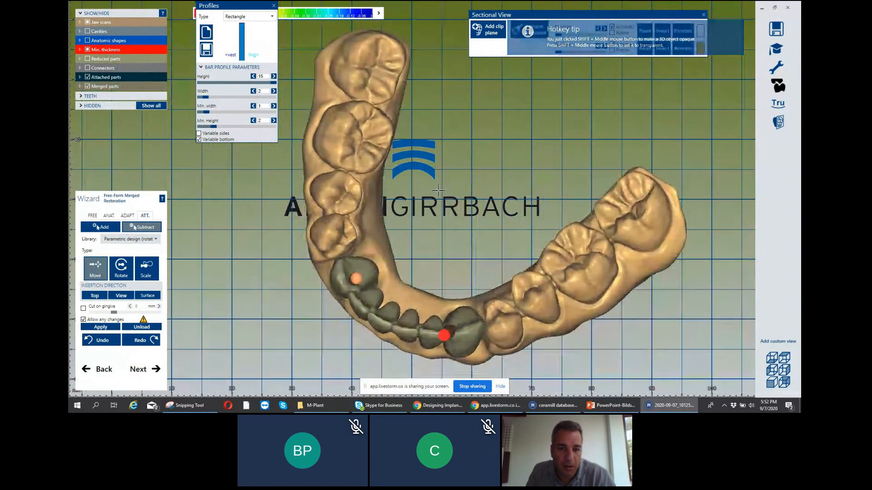
Try to place the cylinder over the abutment's screw hole from the occlusal side, and undo the placement.
{"action": "scroll", "coordinate": [478, 313], "scroll_direction": "up", "scroll_amount": 1}
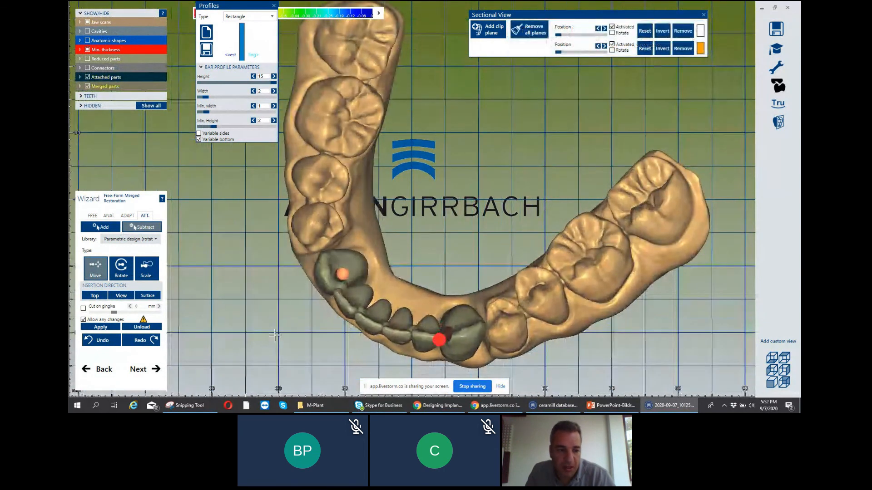
{"action": "key", "text": "ctrl"}
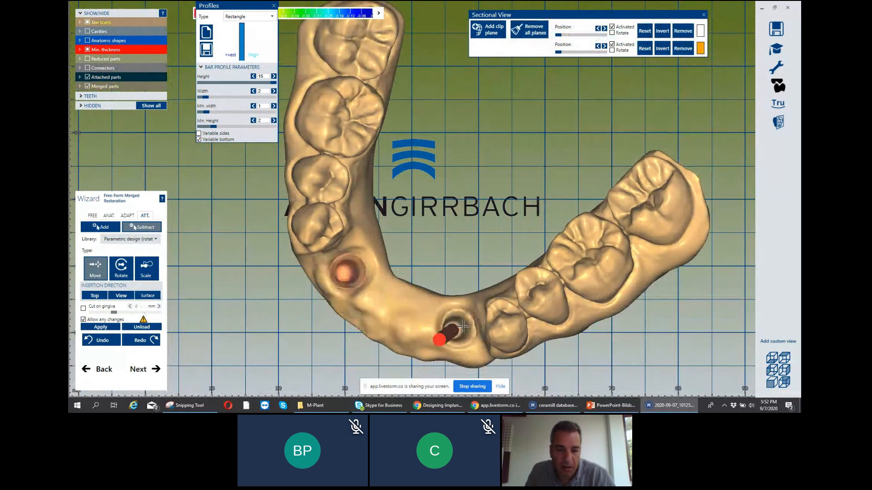
{"action": "scroll", "coordinate": [464, 327], "scroll_direction": "down", "scroll_amount": 1, "text": "ctrl"}
{"action": "scroll", "coordinate": [463, 326], "scroll_direction": "up", "scroll_amount": 2, "text": "ctrl"}
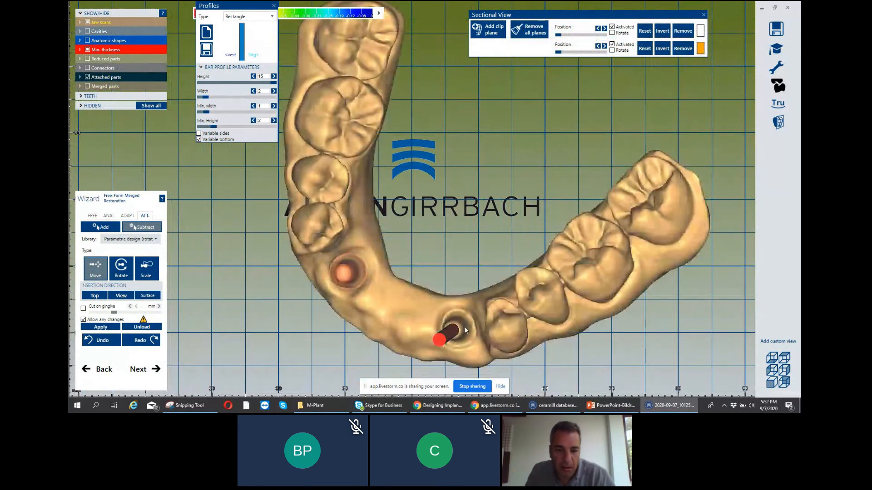
{"action": "left_click", "coordinate": [456, 328]}
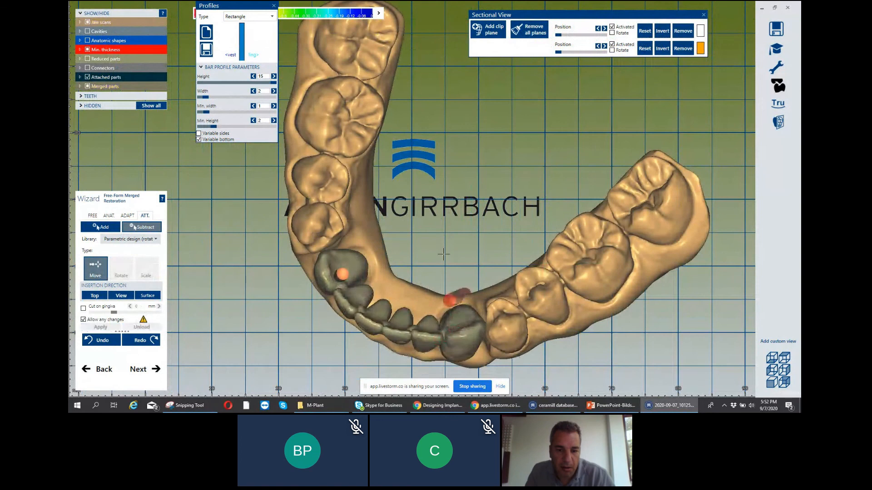
{"action": "left_click", "coordinate": [449, 331]}
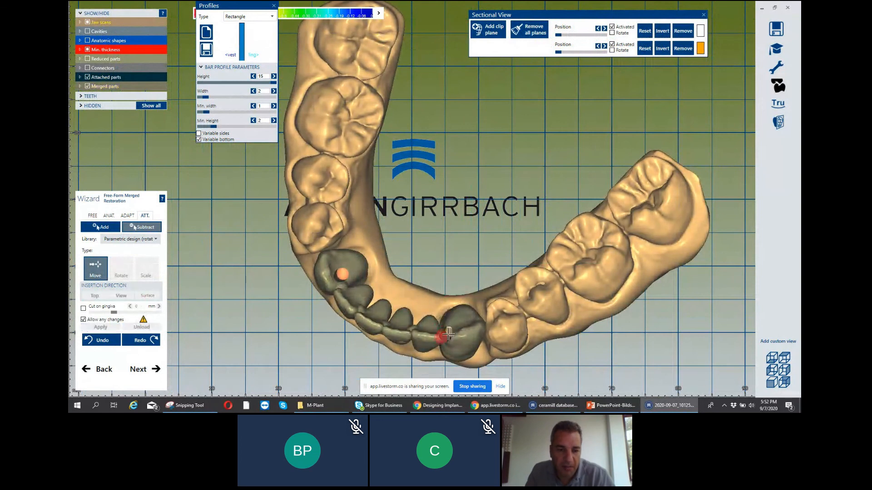
{"action": "right_click_drag", "start_coordinate": [446, 334], "coordinate": [449, 290]}
{"action": "left_click", "coordinate": [102, 339]}
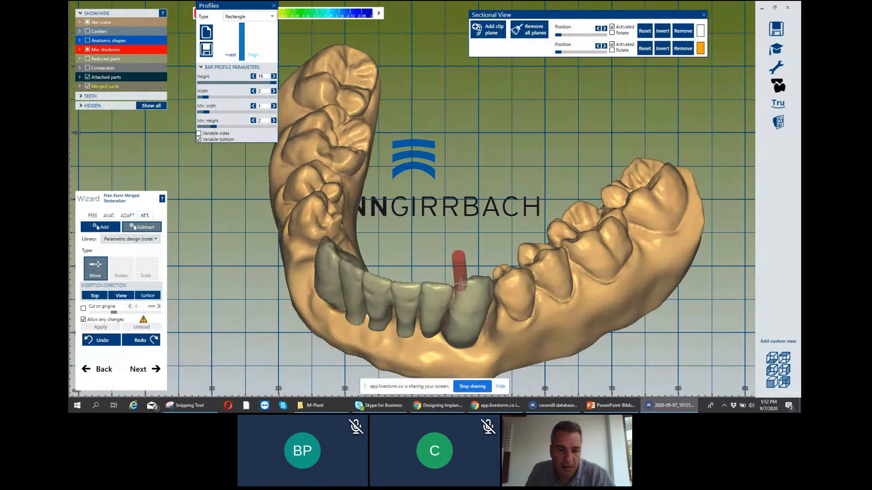
Try to position the cylinder on the abutment with the merged bridge hidden, and bring the hidden parts back.
{"action": "left_click", "coordinate": [456, 315]}
{"action": "scroll", "coordinate": [455, 316], "scroll_direction": "up", "scroll_amount": 3}
{"action": "left_click", "coordinate": [455, 315], "text": "ctrl"}
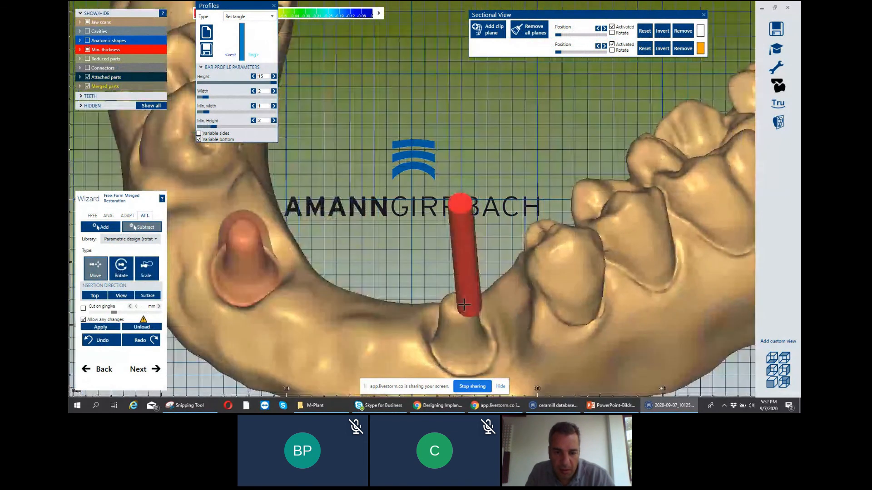
{"action": "left_click", "coordinate": [464, 305], "text": "ctrl"}
{"action": "left_click", "coordinate": [464, 304], "text": "ctrl"}
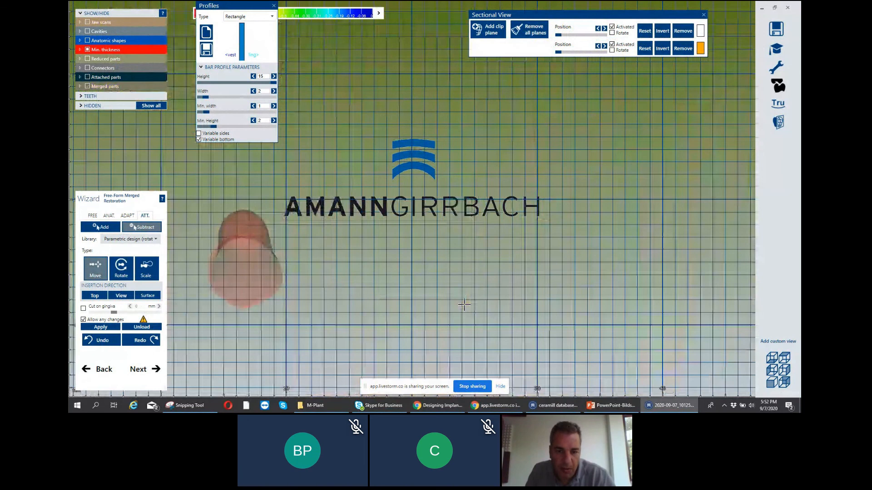
{"action": "key", "text": "ctrl+z"}
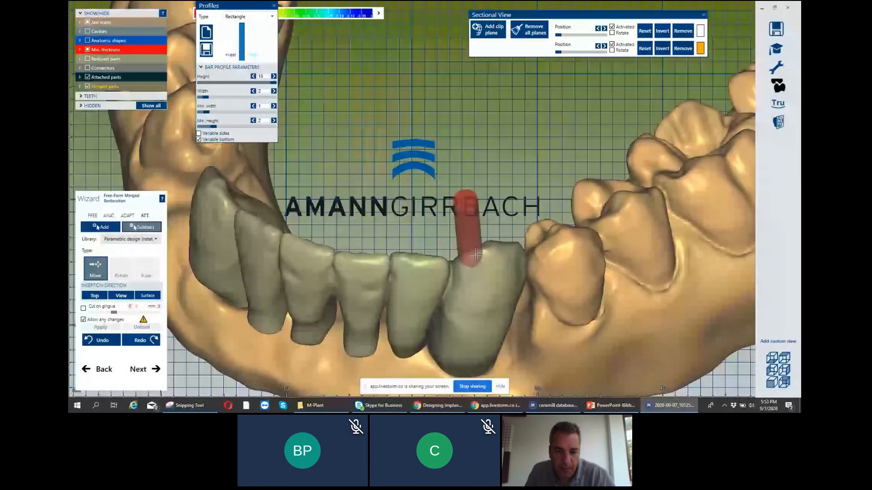
Place the cylinder on the canine, rotate it upright and move it onto the top of the abutment.
{"action": "left_click", "coordinate": [467, 259]}
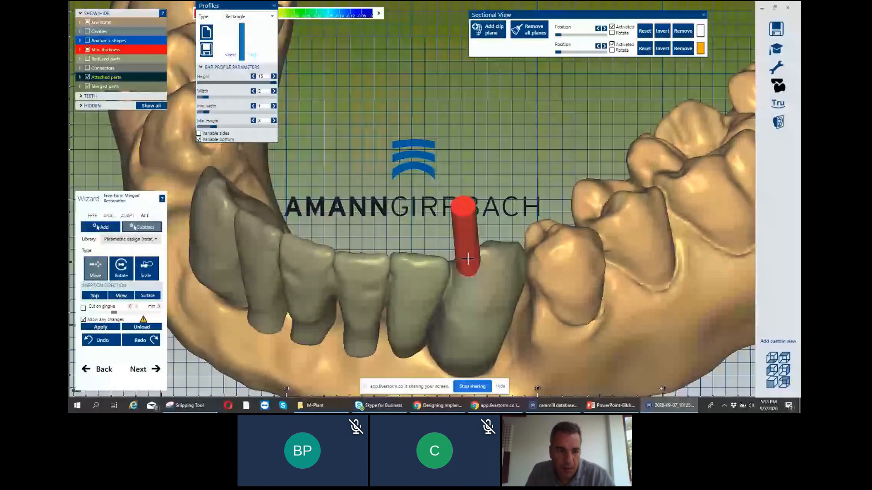
{"action": "right_click_drag", "start_coordinate": [468, 258], "coordinate": [451, 232]}
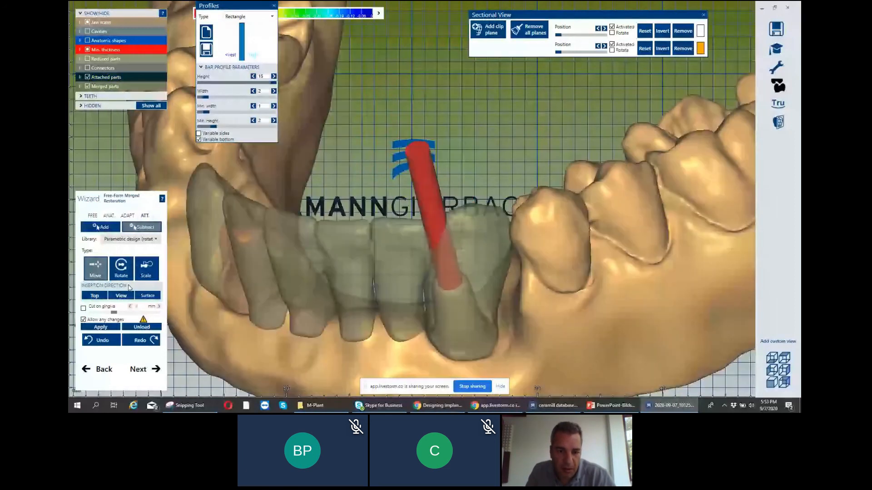
{"action": "left_click", "coordinate": [122, 268]}
{"action": "left_click_drag", "start_coordinate": [408, 151], "coordinate": [420, 149]}
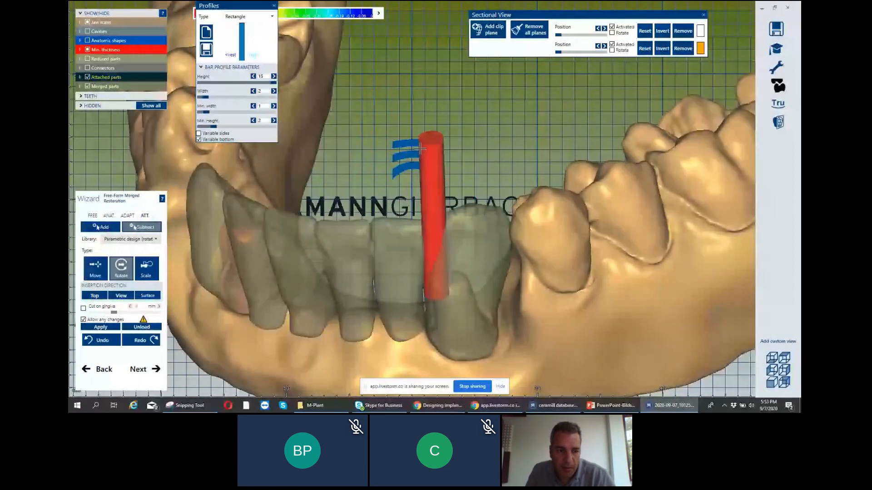
{"action": "left_click_drag", "start_coordinate": [432, 197], "coordinate": [443, 179]}
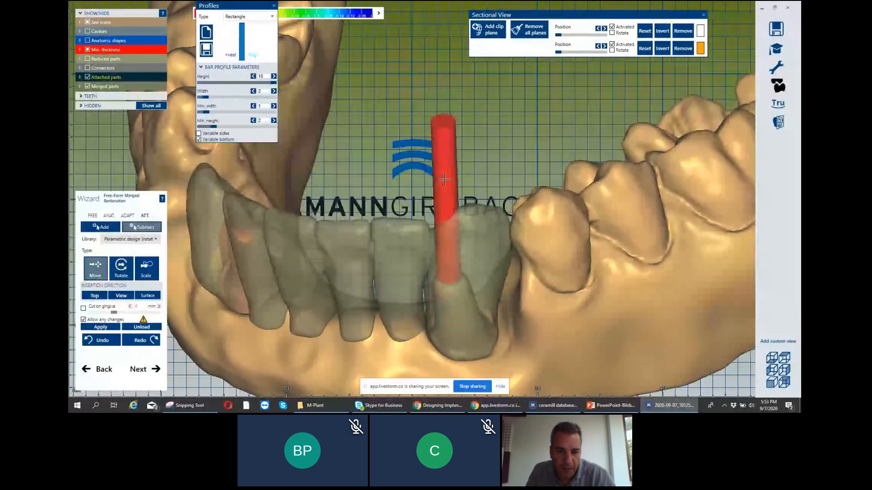
Fine-tune the cylinder's position from the side and front so it lines up with the canine abutment's screw hole.
{"action": "right_click_drag", "start_coordinate": [444, 179], "coordinate": [349, 173]}
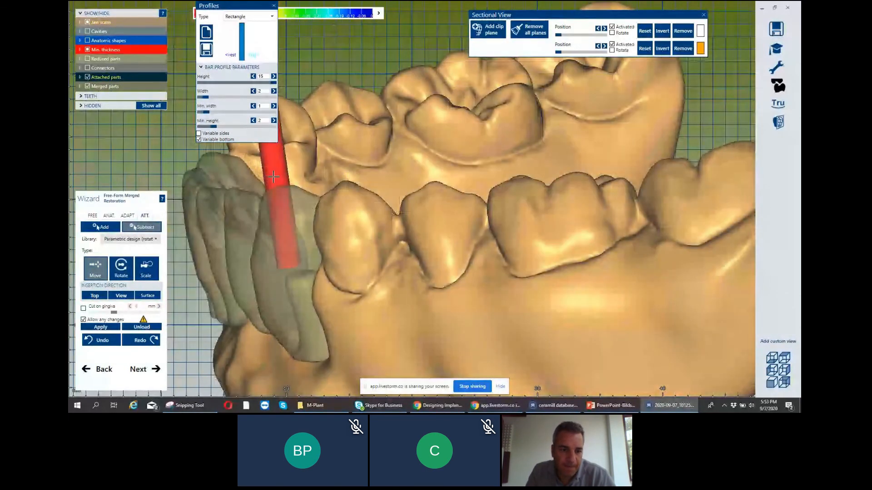
{"action": "left_click_drag", "start_coordinate": [274, 181], "coordinate": [288, 195]}
{"action": "right_click_drag", "start_coordinate": [294, 197], "coordinate": [315, 206]}
{"action": "mouse_move", "coordinate": [493, 191]}
{"action": "left_mouse_down"}
{"action": "mouse_move", "coordinate": [500, 199]}
{"action": "mouse_move", "coordinate": [485, 193]}
{"action": "left_mouse_up"}
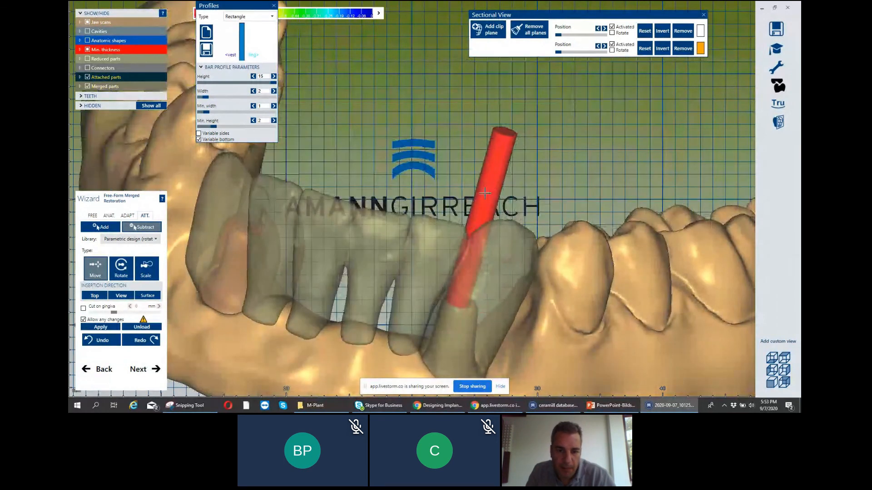
{"action": "right_click_drag", "start_coordinate": [485, 193], "coordinate": [482, 193]}
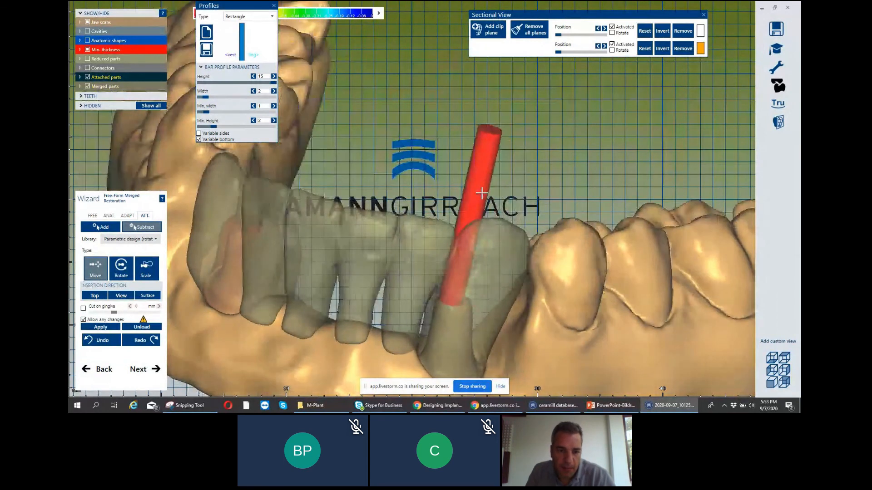
{"action": "right_click_drag", "start_coordinate": [482, 193], "coordinate": [455, 132]}
{"action": "left_click_drag", "start_coordinate": [455, 132], "coordinate": [449, 133]}
{"action": "scroll", "coordinate": [451, 133], "scroll_direction": "down", "scroll_amount": 2}
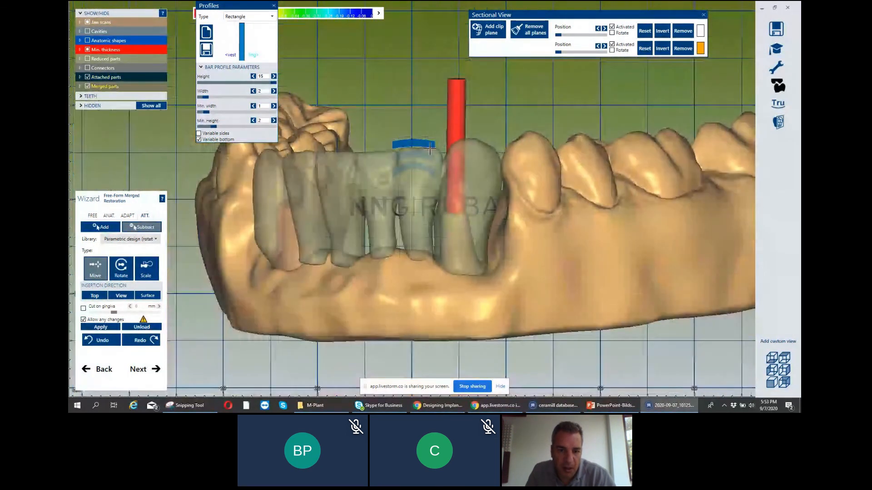
{"action": "right_click_drag", "start_coordinate": [452, 133], "coordinate": [427, 149]}
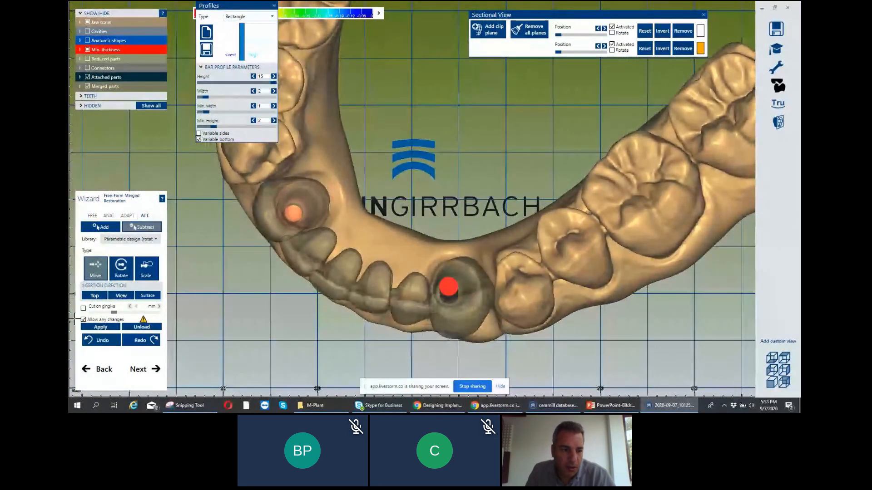
Apply the cylinder subtraction to the merged bridge, finish free-forming and save the modifications to the bridge STL file.
{"action": "left_click", "coordinate": [94, 328]}
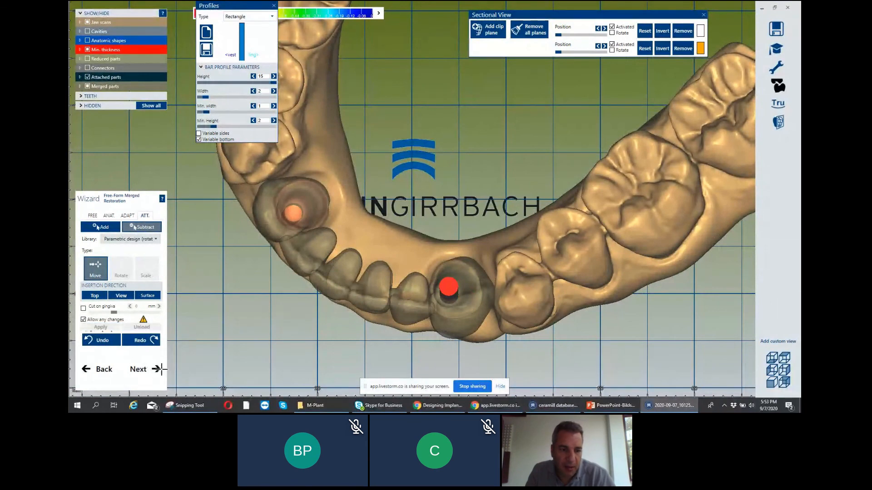
{"action": "left_click", "coordinate": [141, 370]}
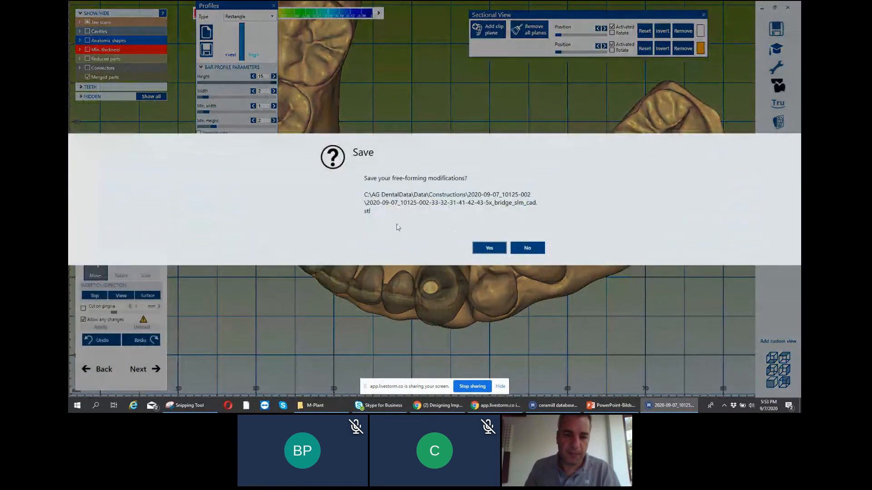
{"action": "left_click", "coordinate": [487, 247]}
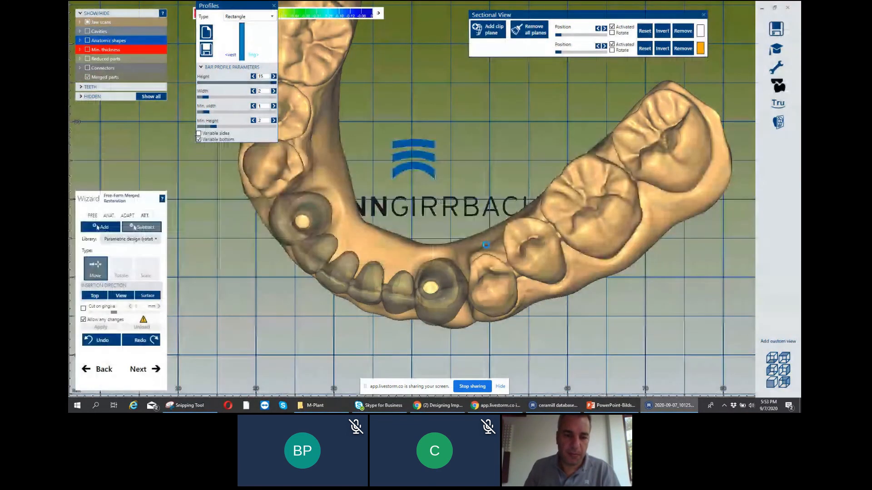
Hide the jaw scans and examine the isolated merged bridge and its screw channels from several sides.
{"action": "right_click_drag", "start_coordinate": [372, 238], "coordinate": [386, 223]}
{"action": "left_click", "coordinate": [87, 22]}
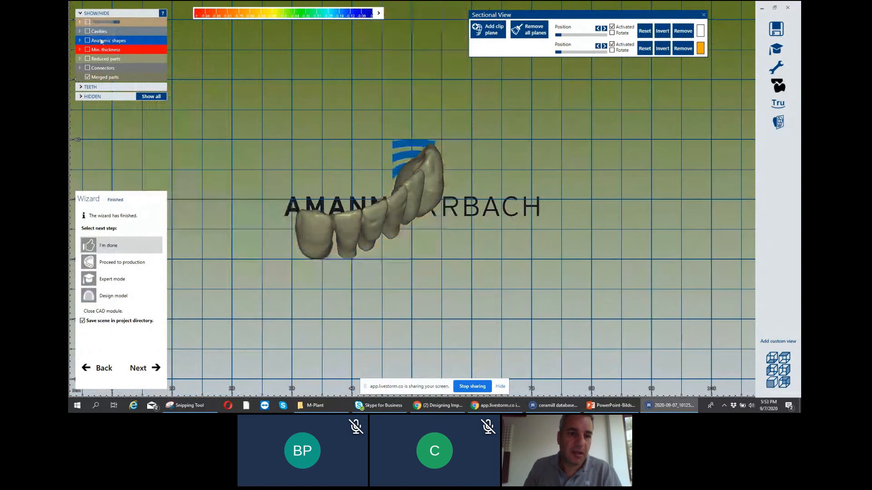
{"action": "scroll", "coordinate": [287, 152], "scroll_direction": "down", "scroll_amount": 2}
{"action": "right_click_drag", "start_coordinate": [286, 181], "coordinate": [286, 153]}
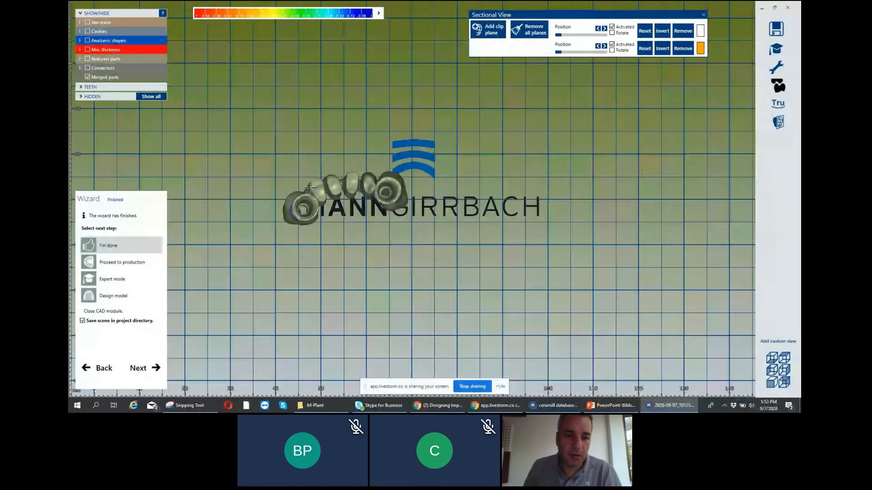
{"action": "scroll", "coordinate": [305, 200], "scroll_direction": "up", "scroll_amount": 4}
{"action": "right_click_drag", "start_coordinate": [294, 234], "coordinate": [359, 245]}
{"action": "scroll", "coordinate": [313, 223], "scroll_direction": "down", "scroll_amount": 2}
{"action": "scroll", "coordinate": [359, 198], "scroll_direction": "down", "scroll_amount": 2}
{"action": "mouse_move", "coordinate": [360, 198]}
{"action": "right_mouse_down"}
{"action": "mouse_move", "coordinate": [356, 184]}
{"action": "mouse_move", "coordinate": [346, 192]}
{"action": "right_mouse_up"}
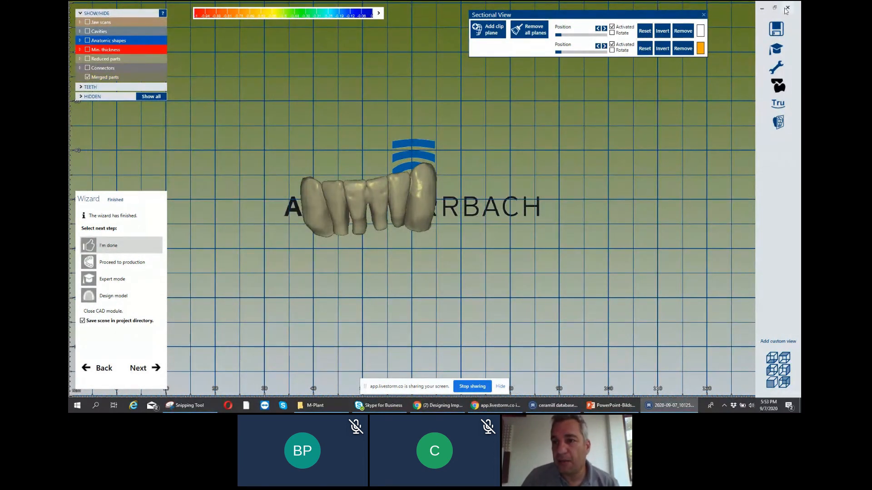
Minimize the CAD windows and switch to the Livestorm webinar page in the browser.
{"action": "left_click", "coordinate": [761, 9]}
{"action": "left_click", "coordinate": [769, 9]}
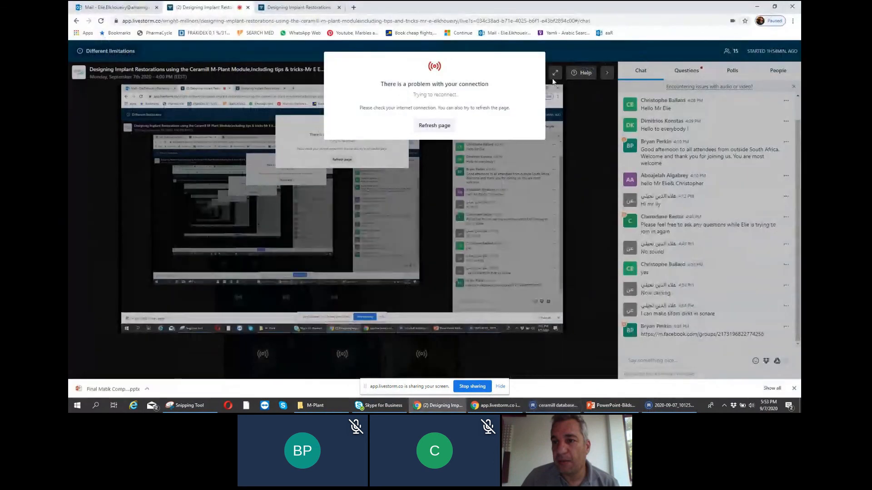